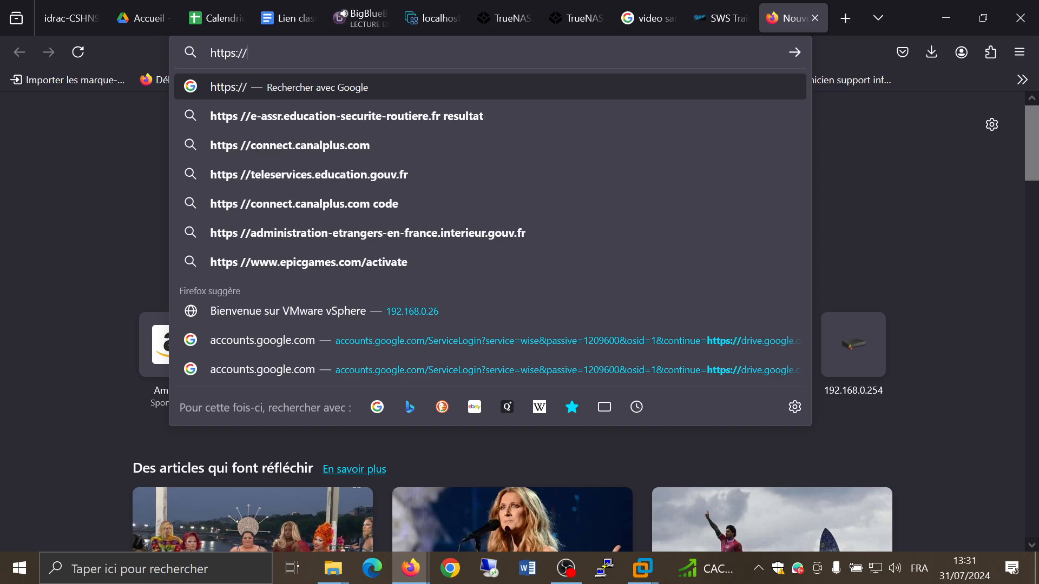
type("10")
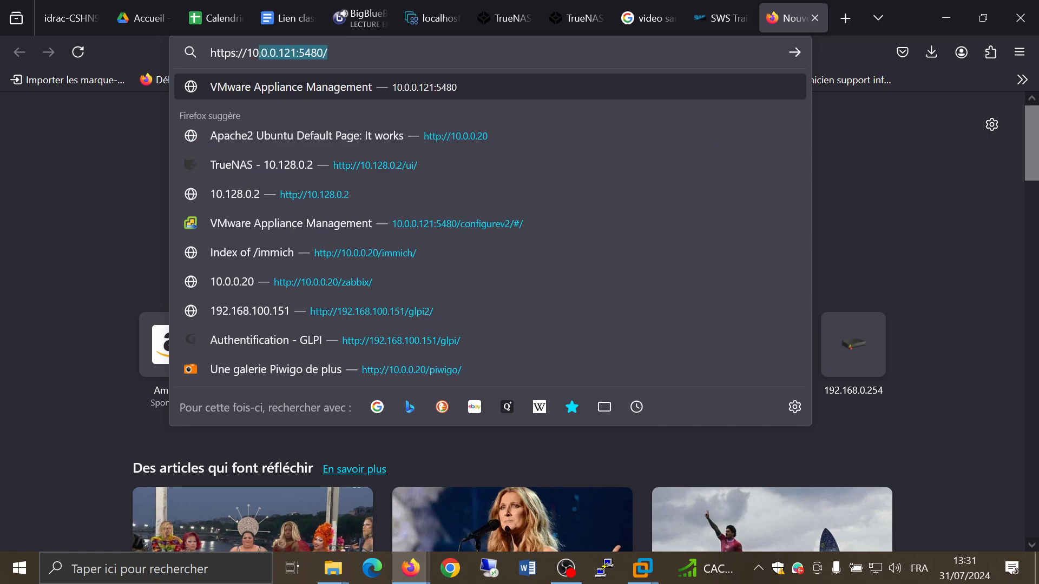
type(".0.0.123")
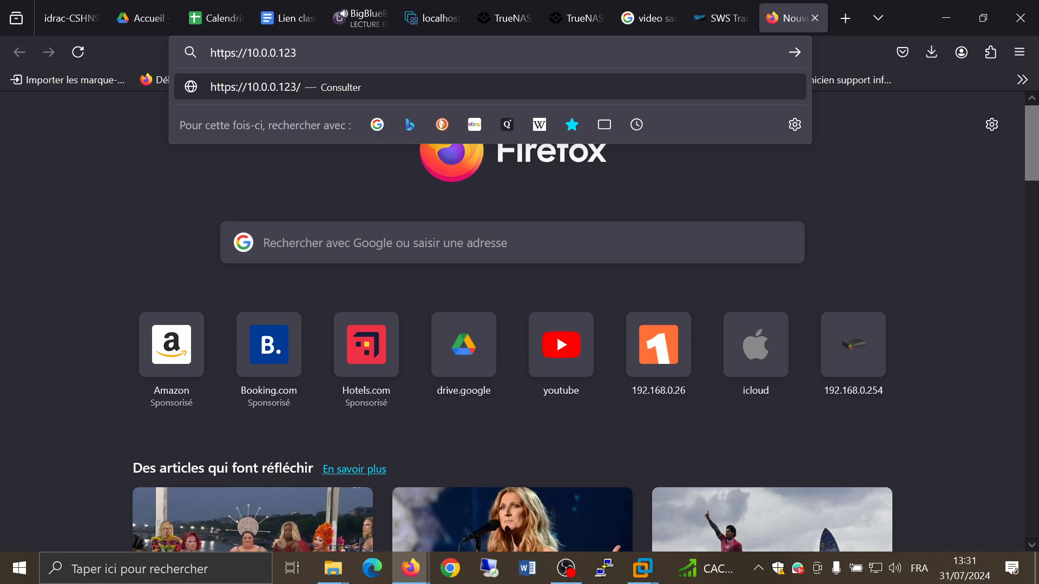
type(":5480")
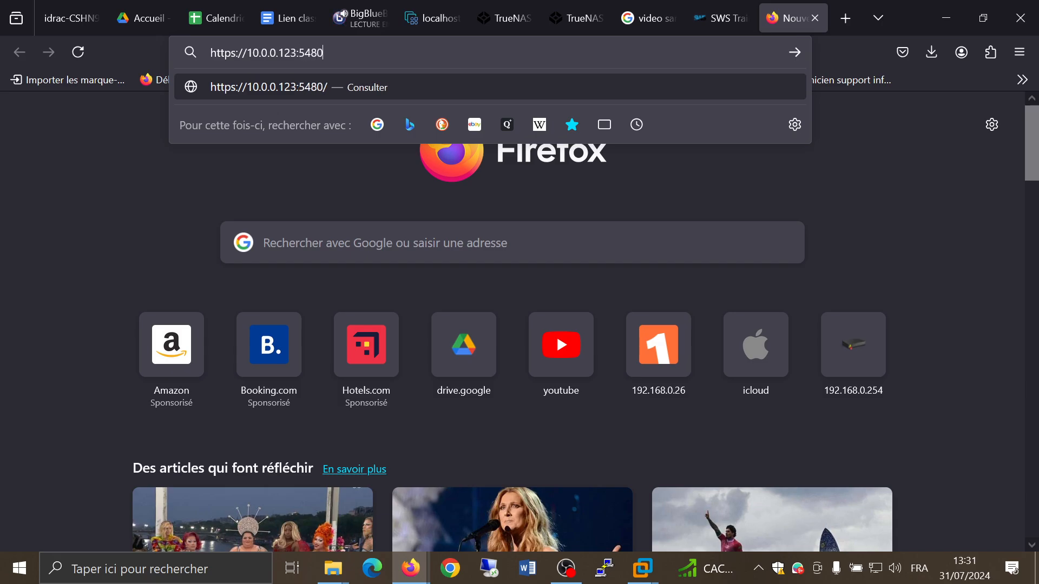
key("Return")
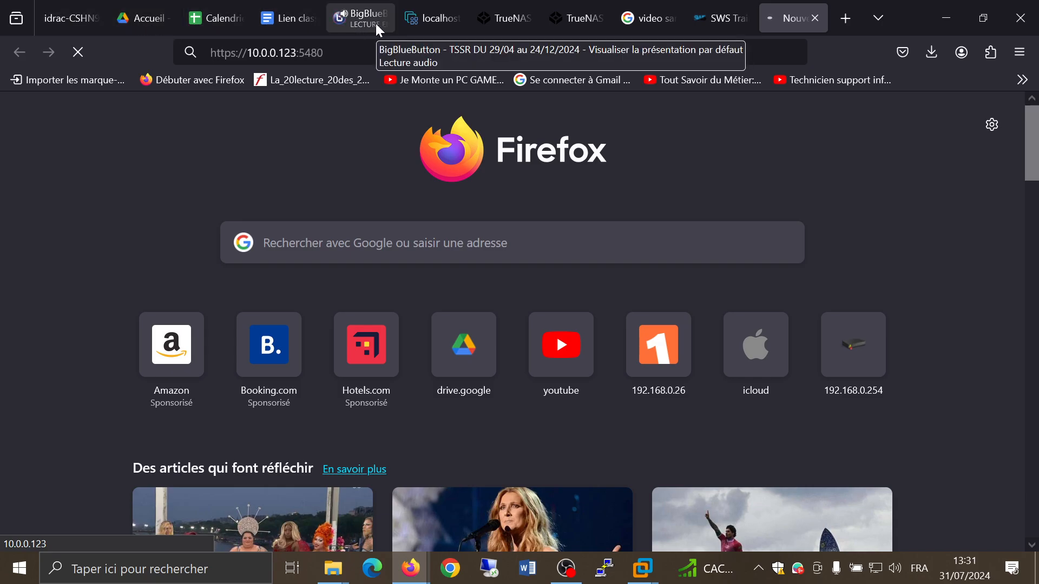
Step: Show the virtual machines list in the ESXi Host Client tab and reset the page zoom
left_click(436, 21)
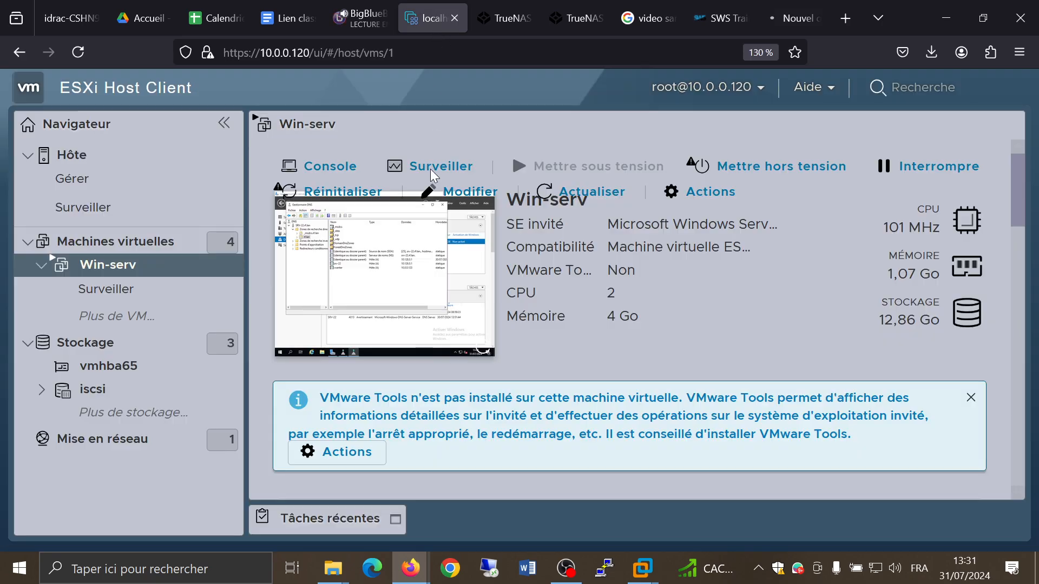
left_click(120, 242)
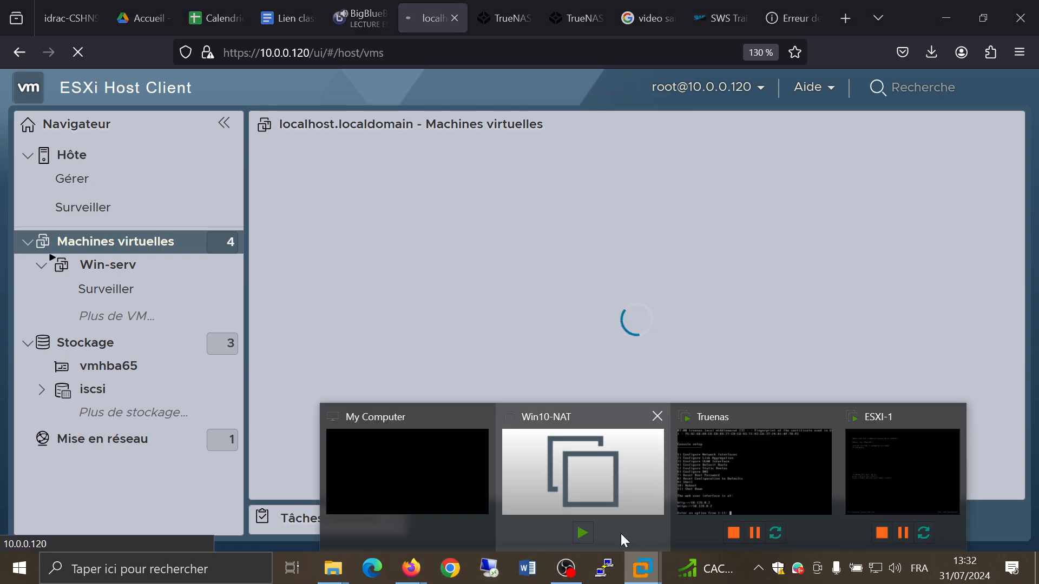
left_click(456, 475)
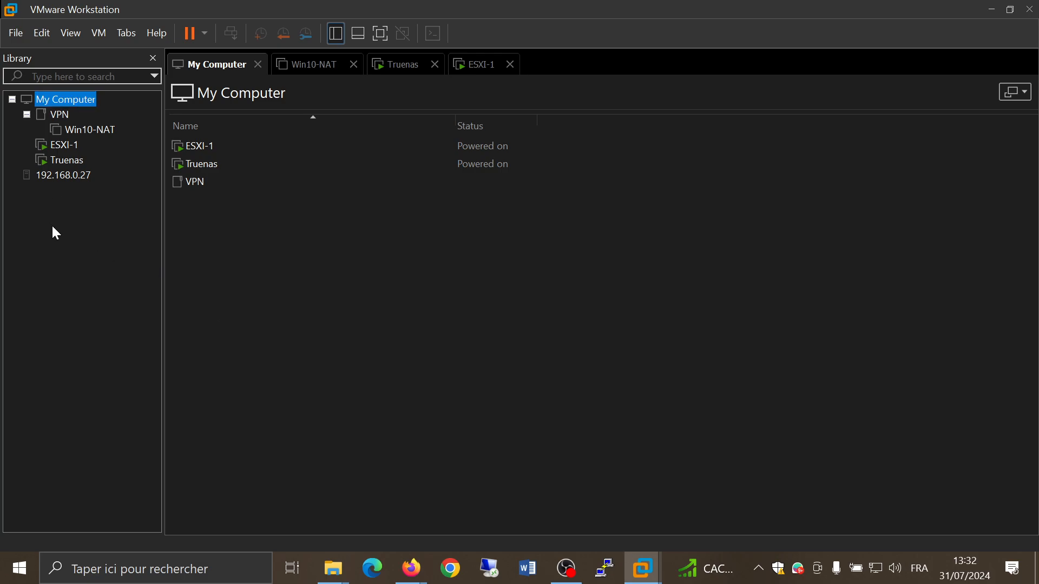
left_click(990, 10)
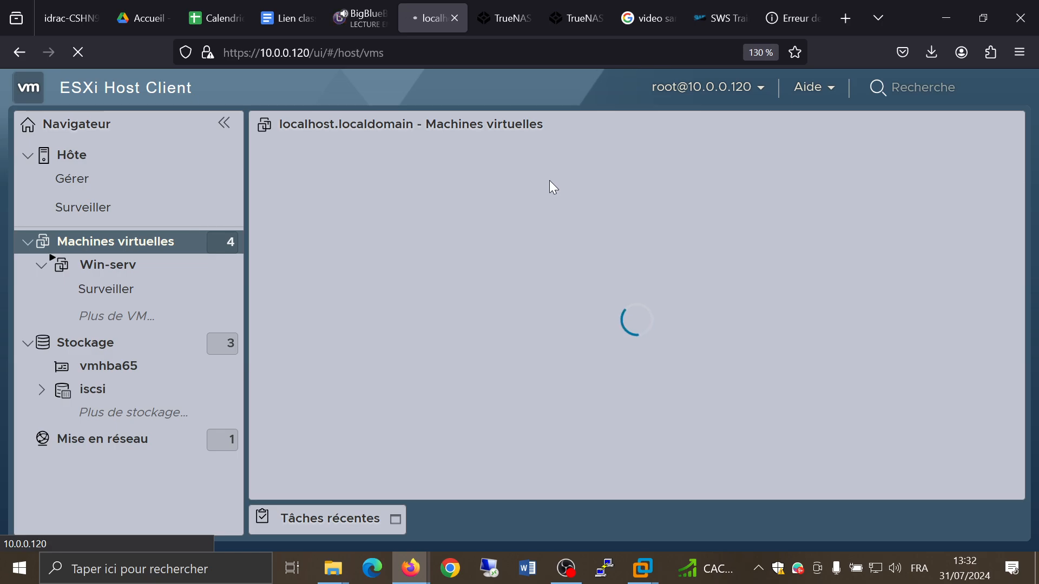
left_click(761, 54)
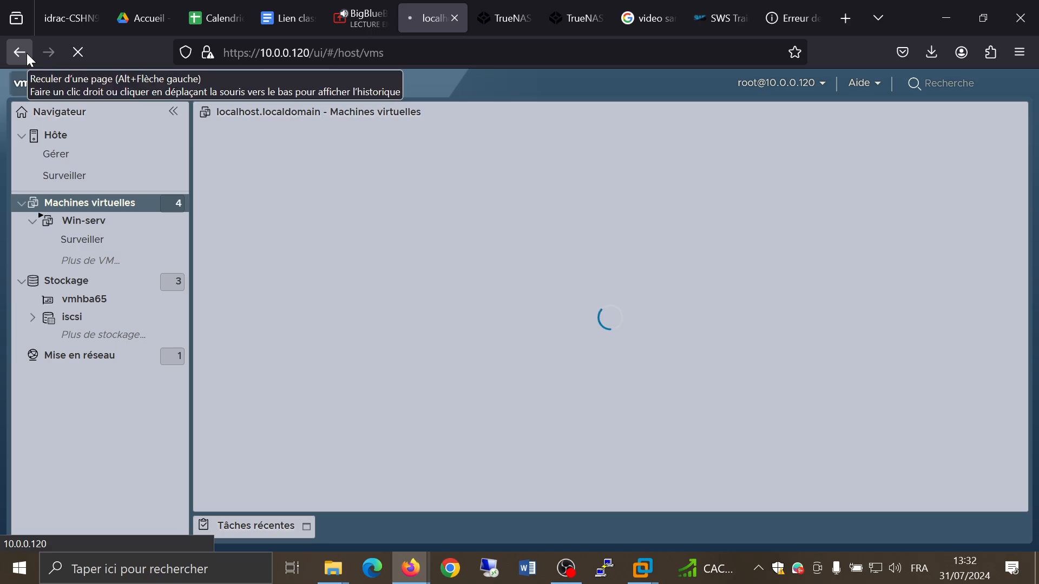
left_click(315, 52)
left_click(317, 53)
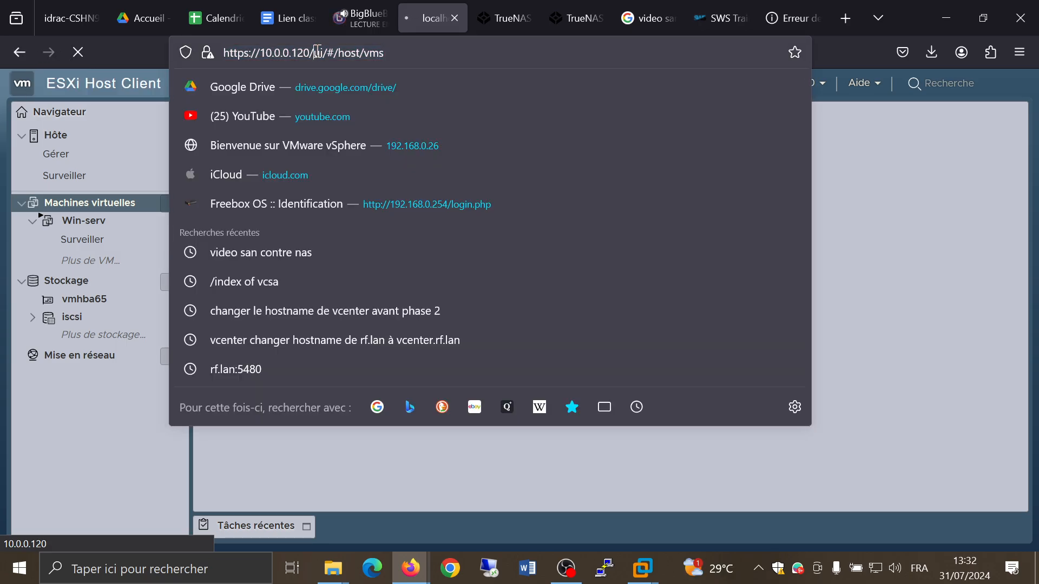
left_click_drag(318, 52, 515, 61)
key("BackSpace")
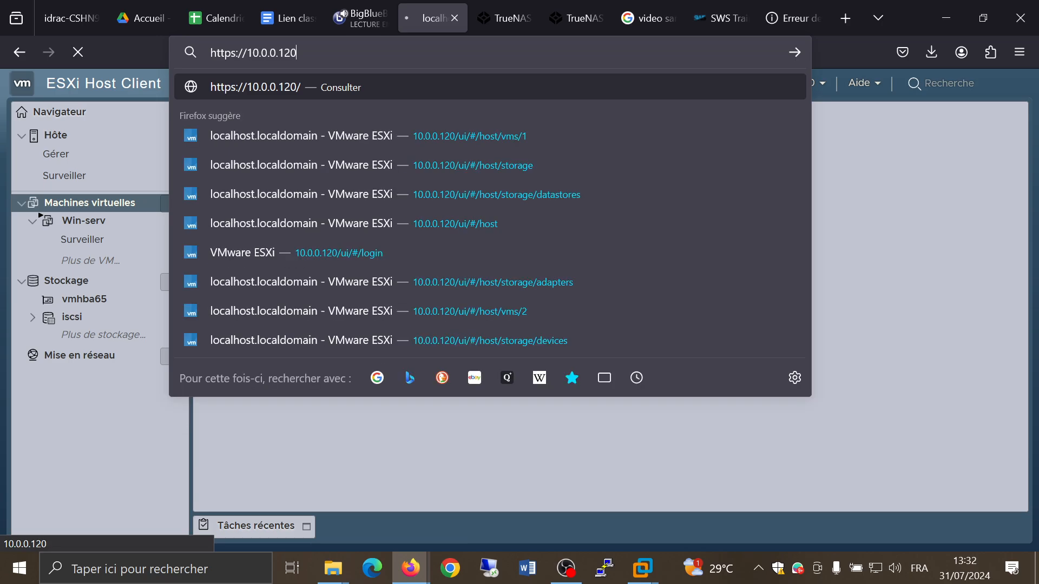
key("Return")
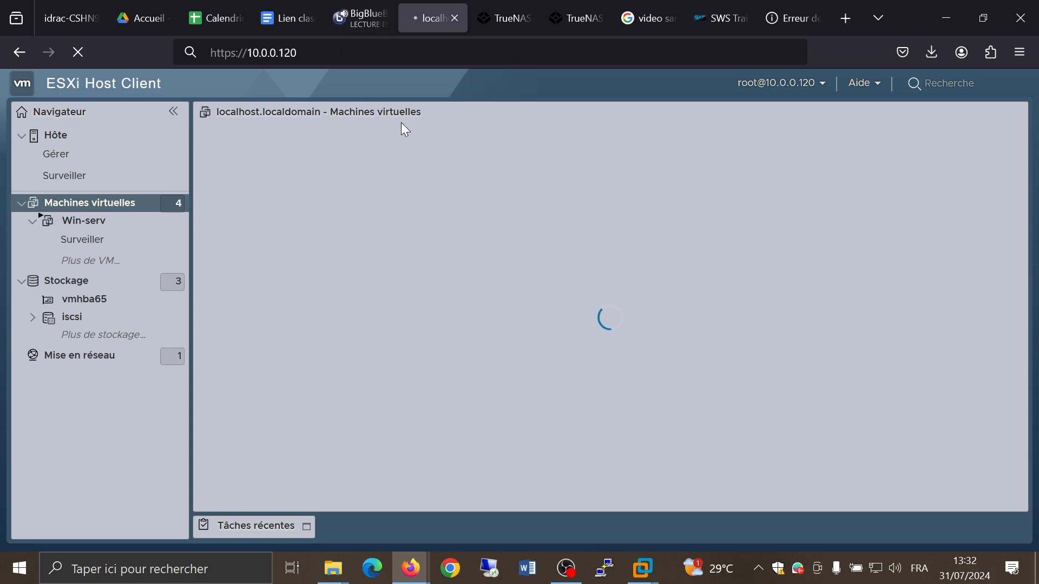
middle_click(428, 18)
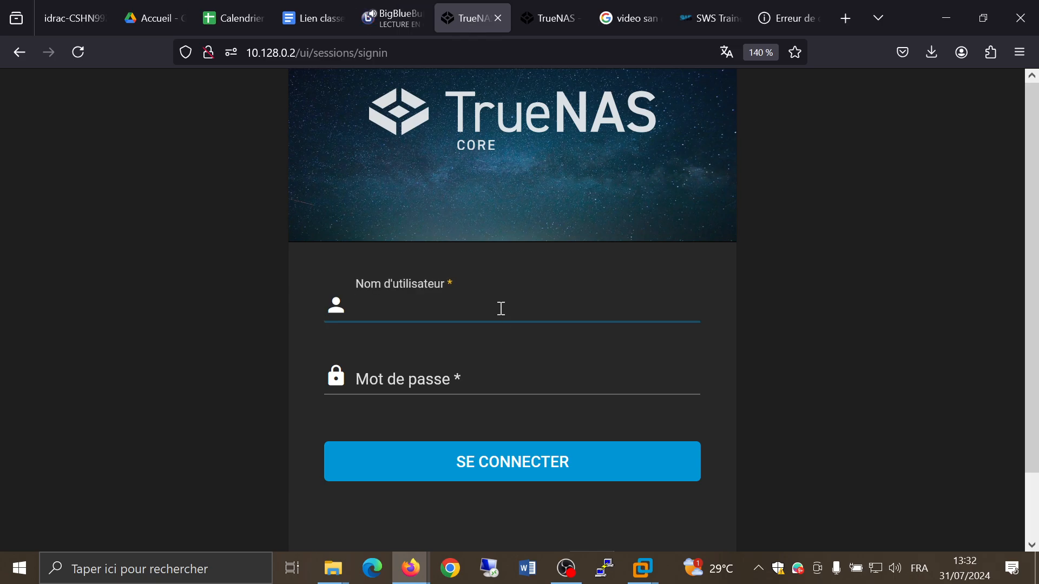
Step: Sign in to TrueNAS as root with the account password and decline saving the login
type("root")
key("Tab")
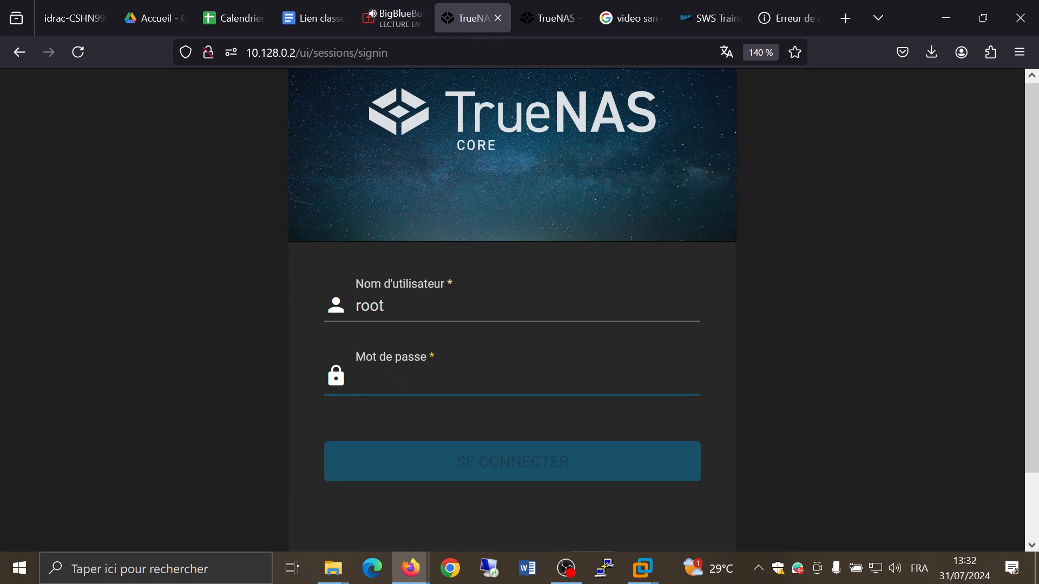
type("••••")
key("Return")
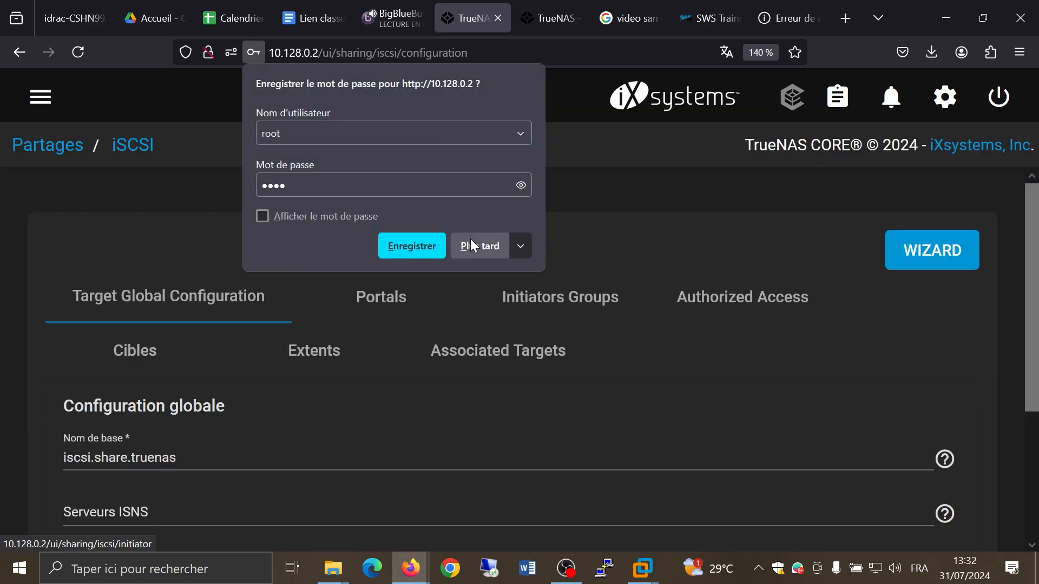
left_click(464, 247)
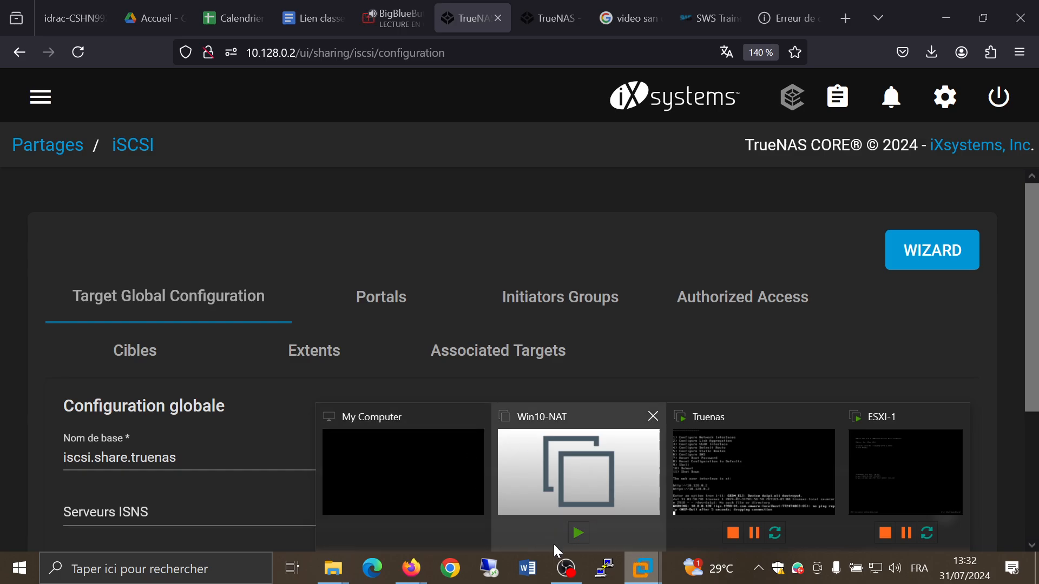
left_click(566, 567)
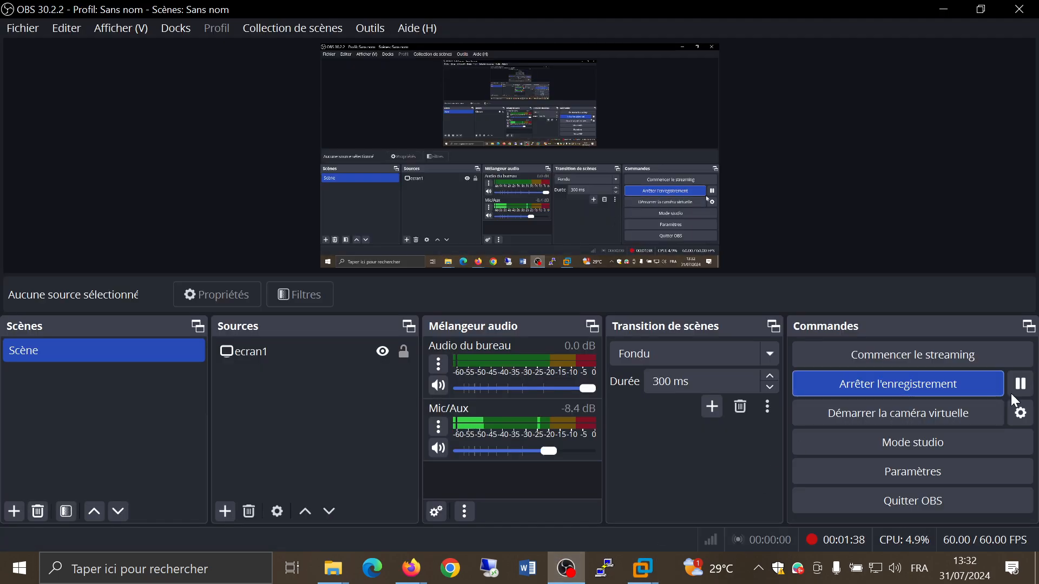
left_click(944, 10)
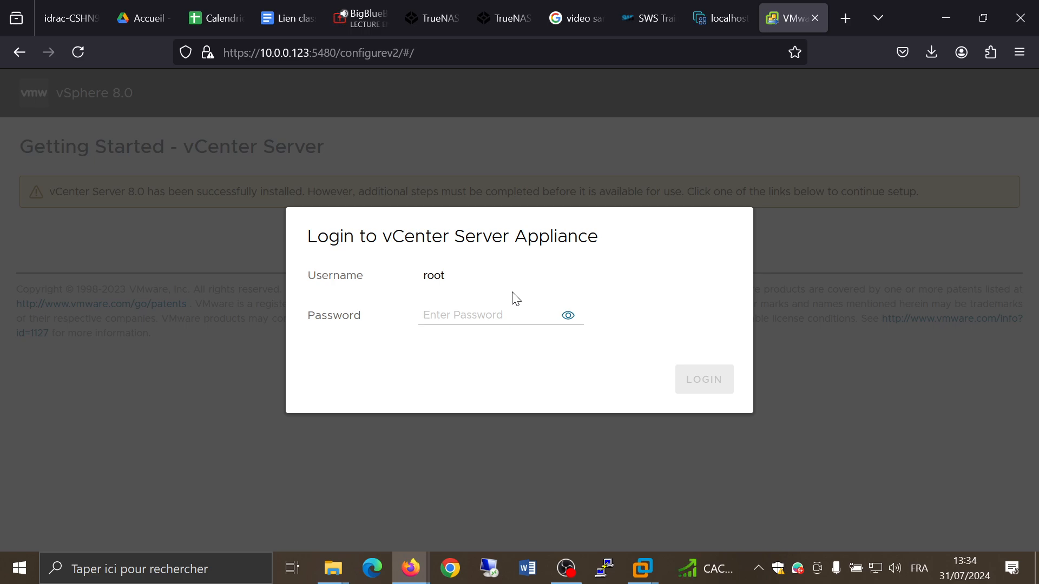
Step: Log in to the vCenter Server Appliance as root with the account password and decline saving it
left_click(496, 312)
type("a")
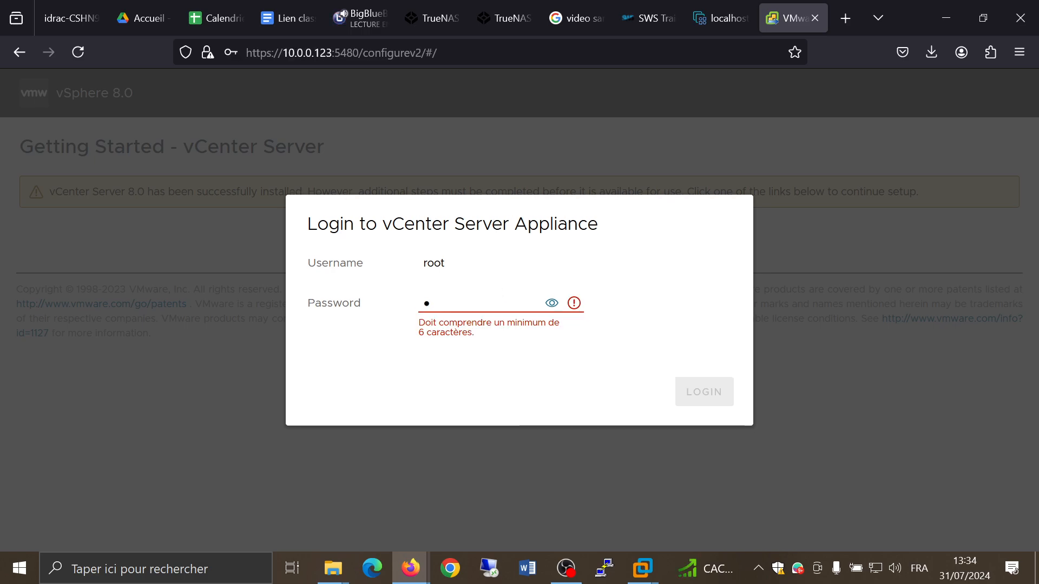
type("aaaaaaaaaa")
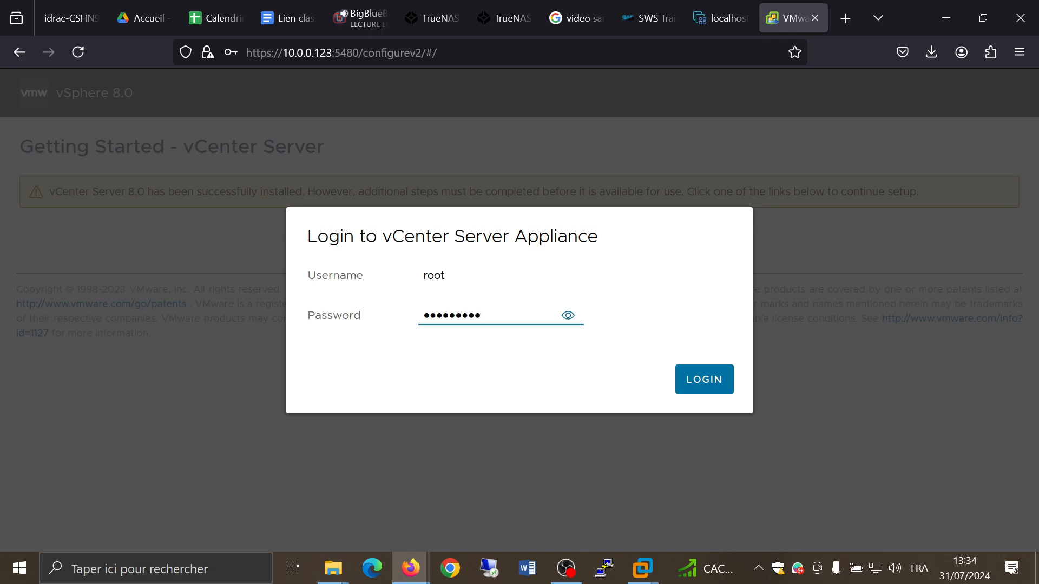
left_click(686, 382)
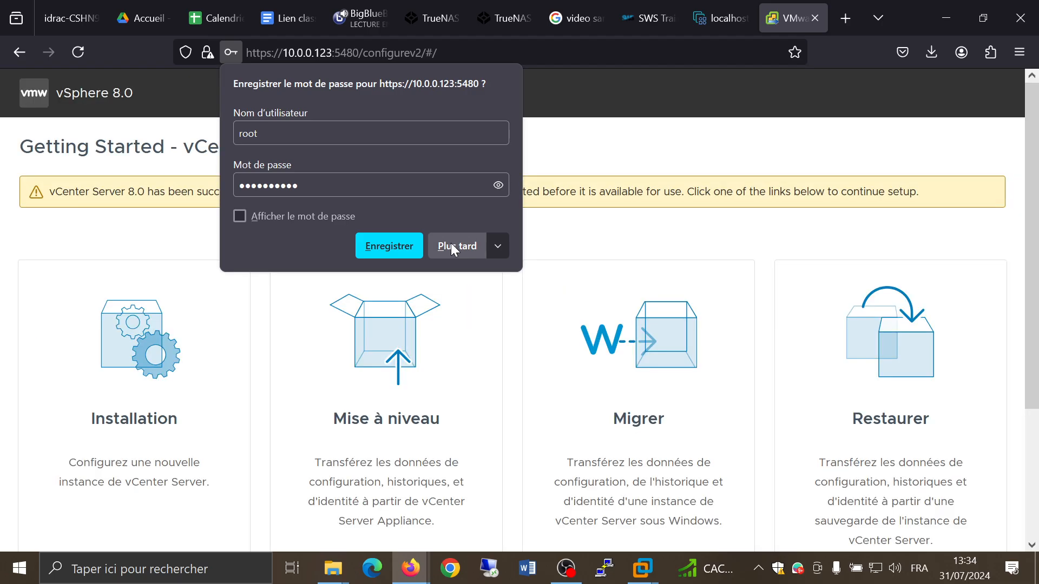
left_click(456, 246)
Step: Start the vCenter Server Installation setup and continue past the Introduction page
scroll(146, 238, "down", 1)
scroll(146, 238, "down", 1)
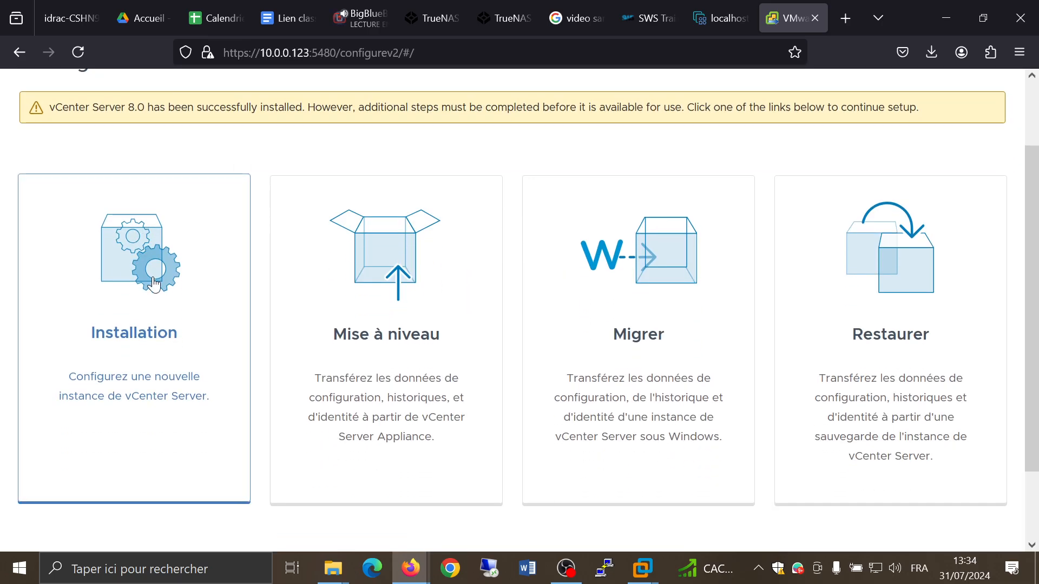
left_click(214, 288)
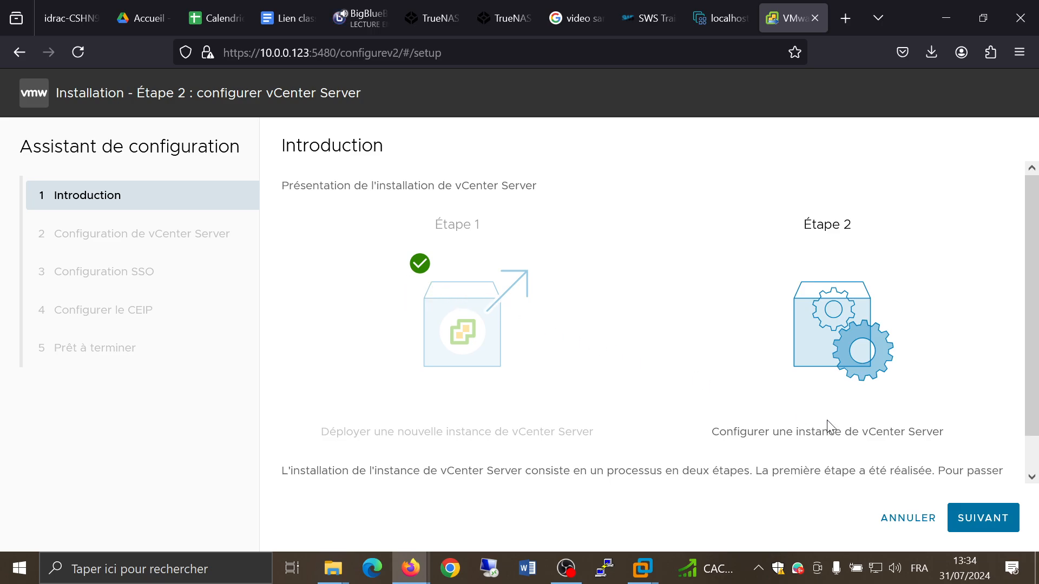
scroll(1023, 466, "down", 1)
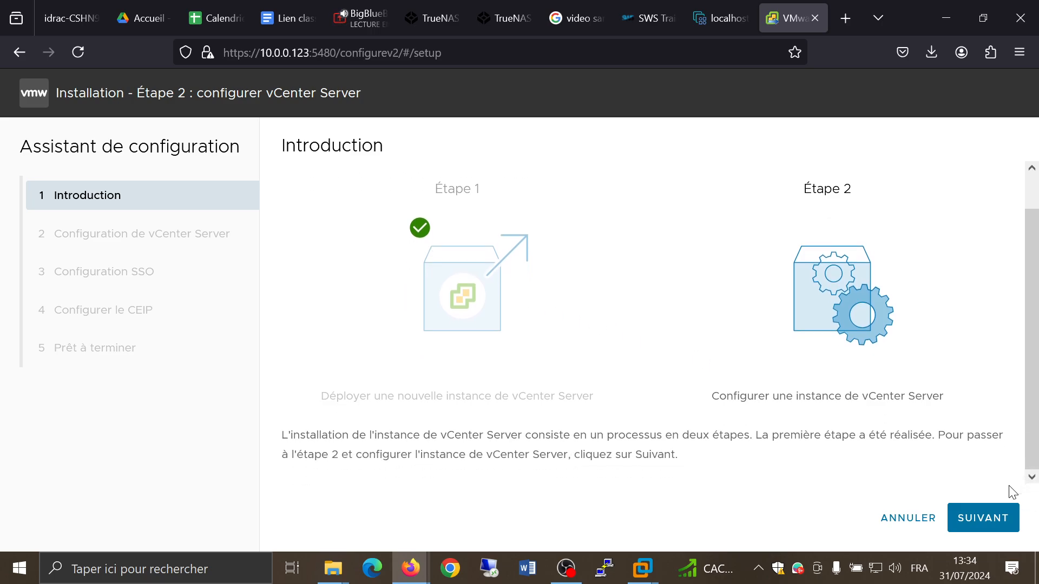
left_click(983, 519)
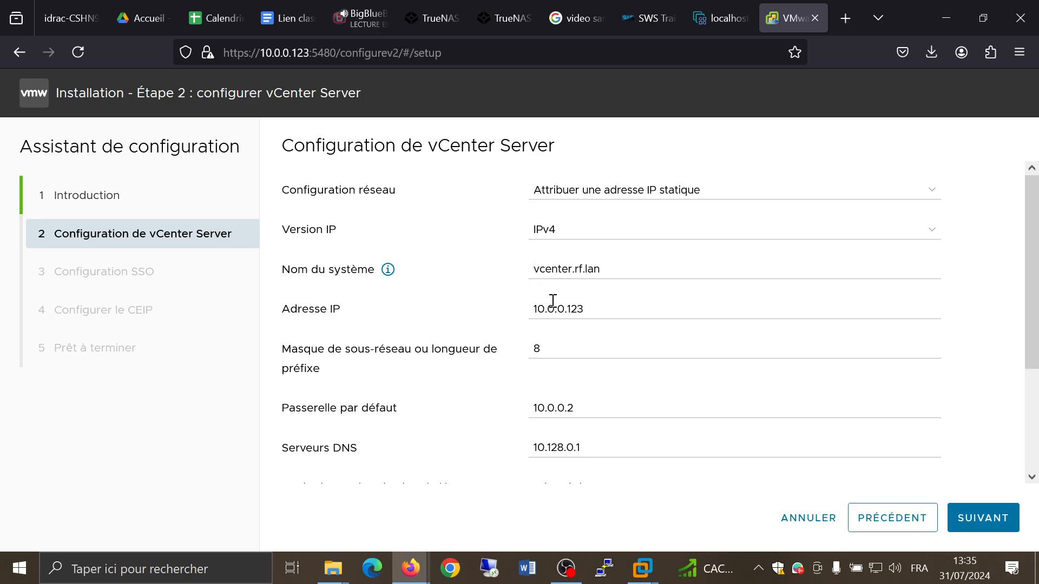
Step: Review the vCenter Server network settings and set SSH access to Activé
scroll(553, 306, "down", 2)
scroll(553, 305, "down", 1)
scroll(553, 306, "up", 3)
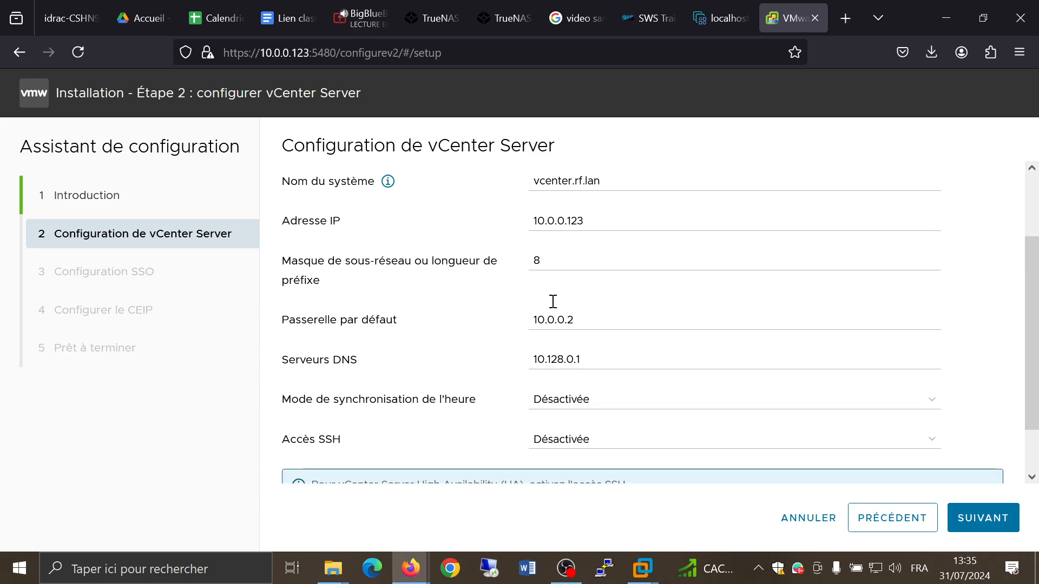
scroll(553, 302, "down", 3)
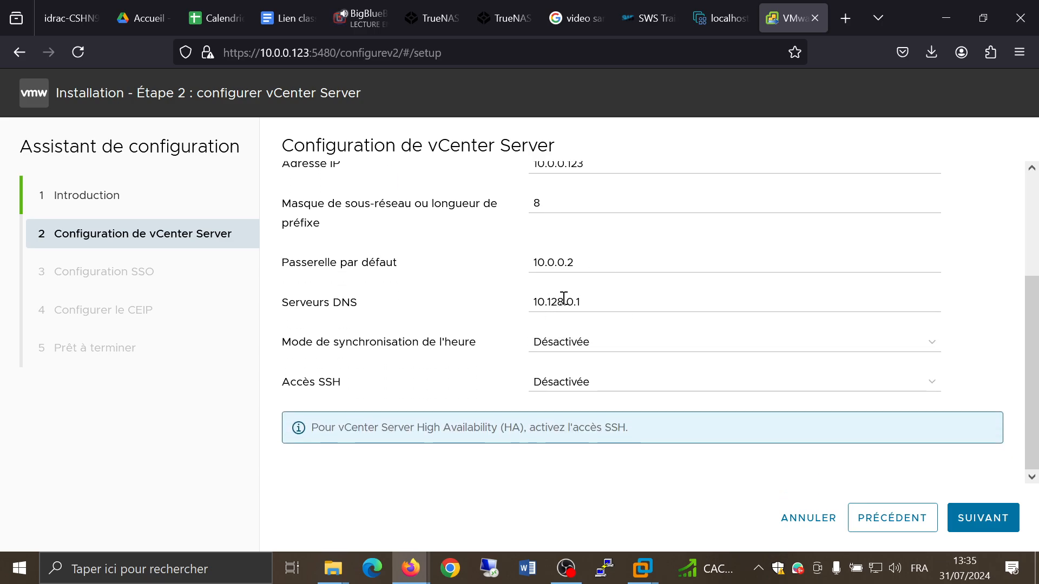
left_click(556, 385)
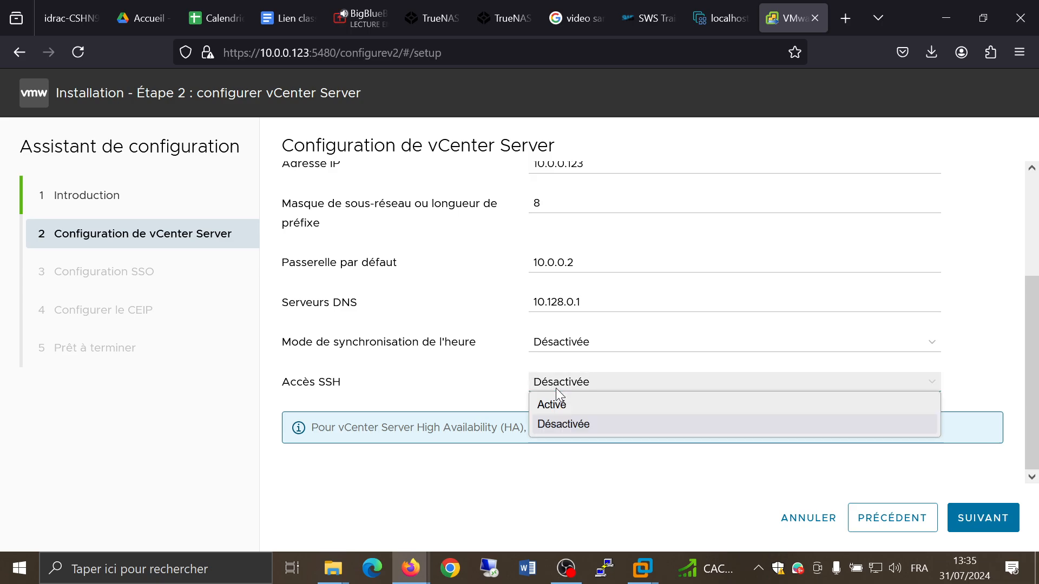
left_click(552, 404)
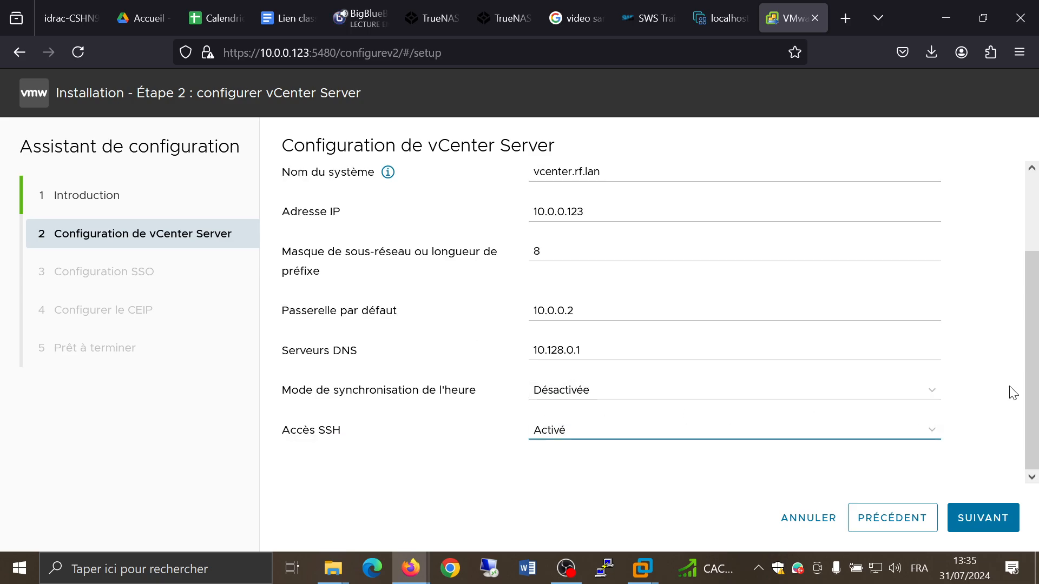
Step: Continue from the vCenter Server configuration to the SSO configuration step
scroll(1011, 393, "up", 2)
scroll(1010, 392, "down", 2)
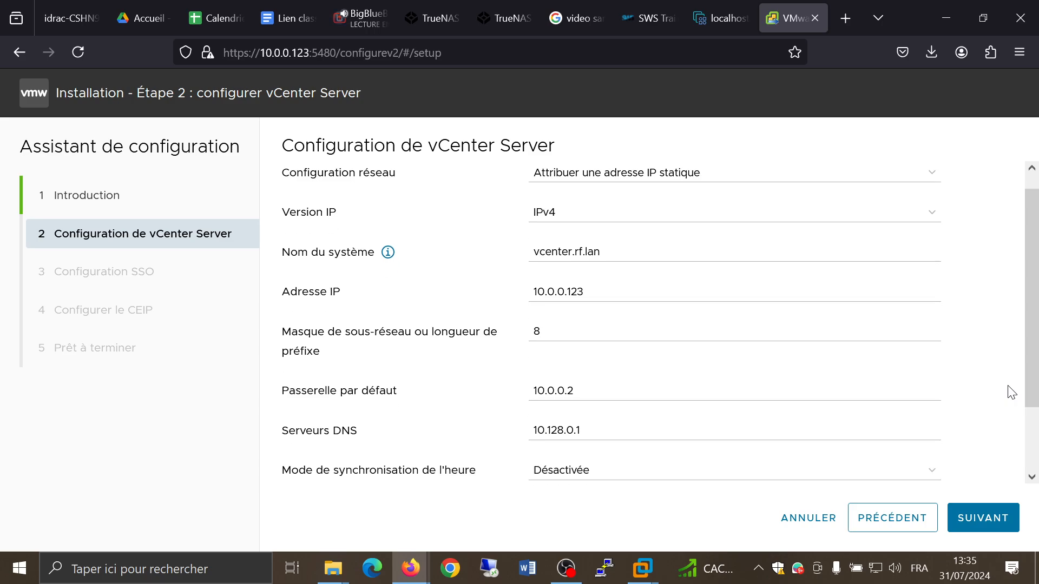
left_click(983, 520)
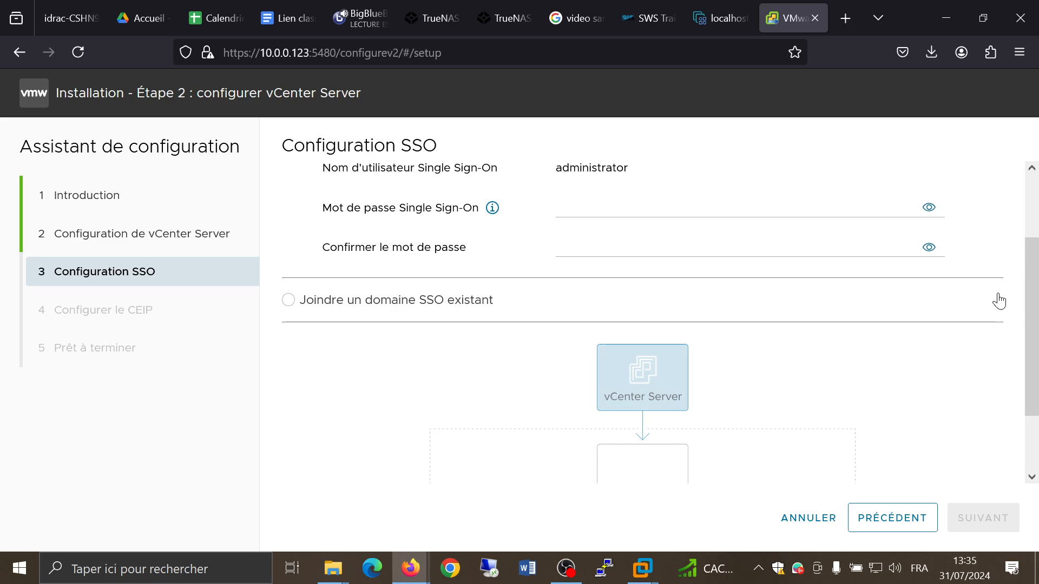
Step: Go back to the vCenter Server configuration step and submit it again
left_click(698, 204)
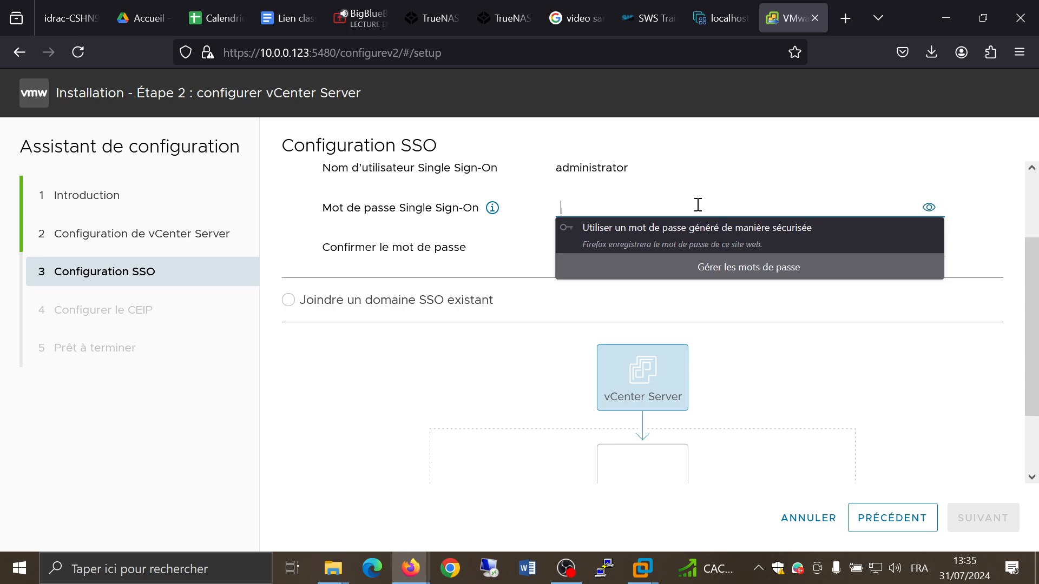
left_click(703, 184)
scroll(706, 183, "up", 2)
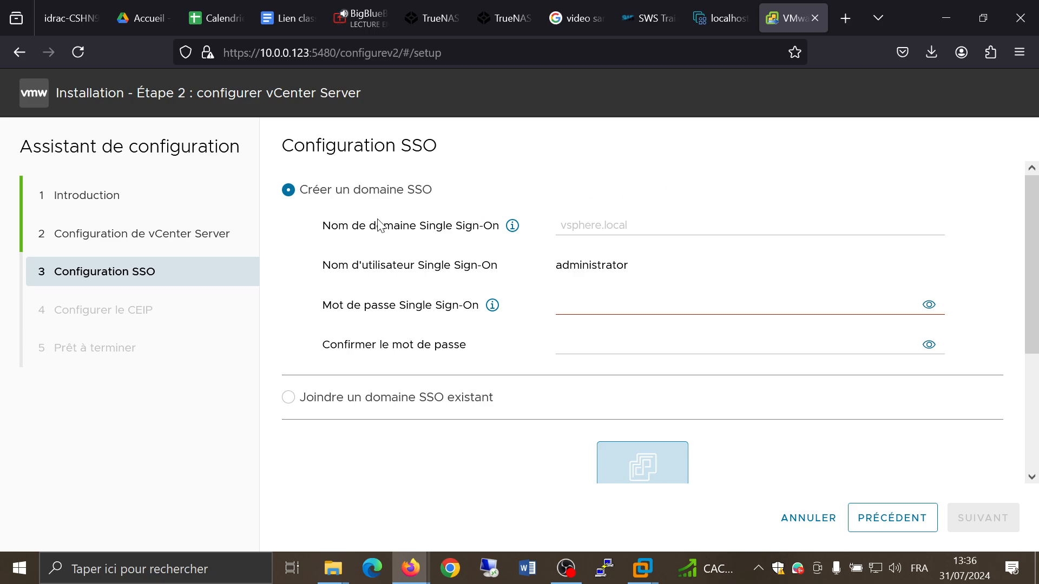
left_click(166, 239)
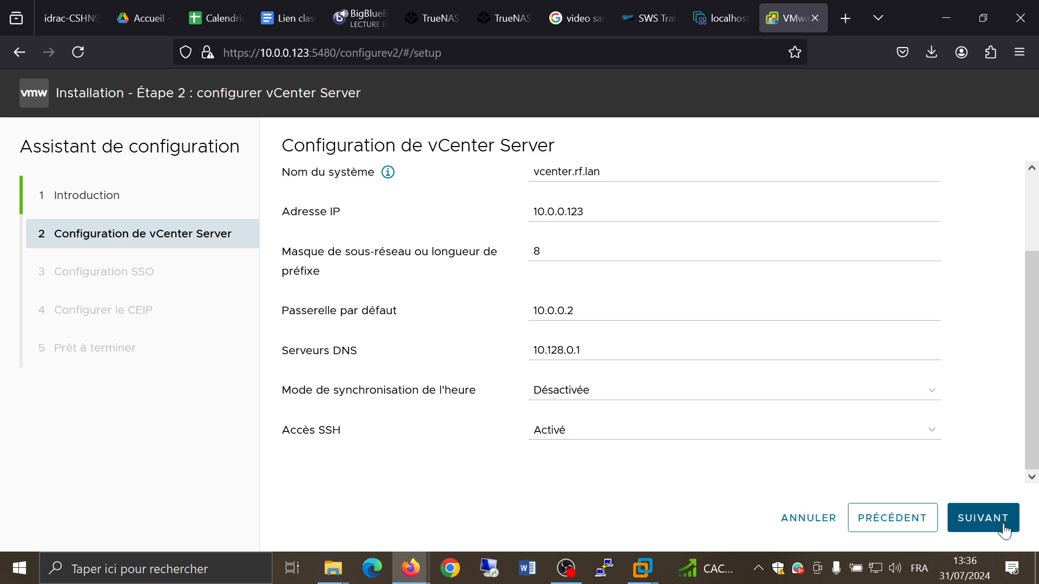
left_click(986, 508)
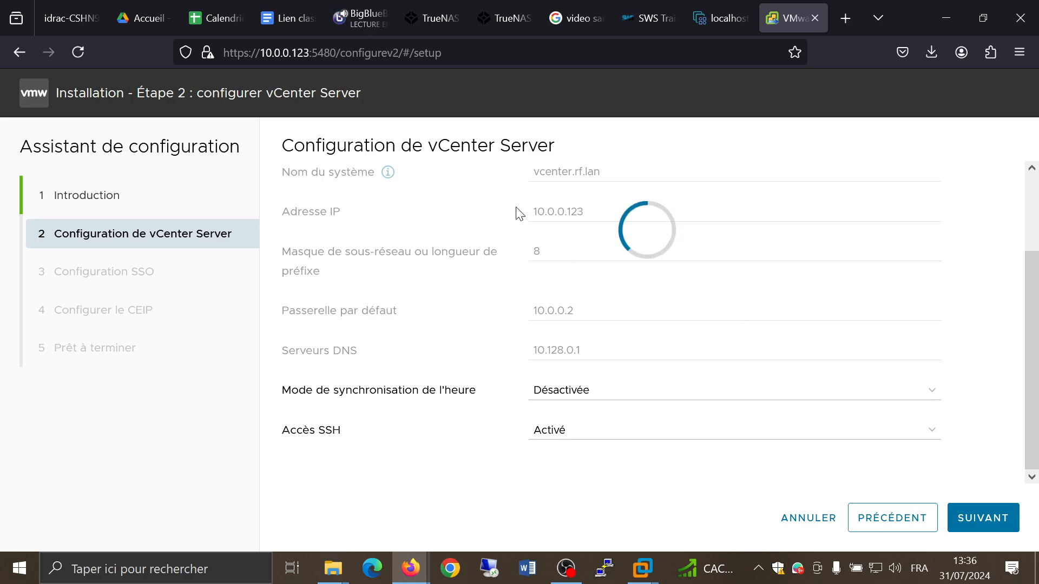
Step: Create a new SSO domain named rf.lan
scroll(519, 213, "up", 2)
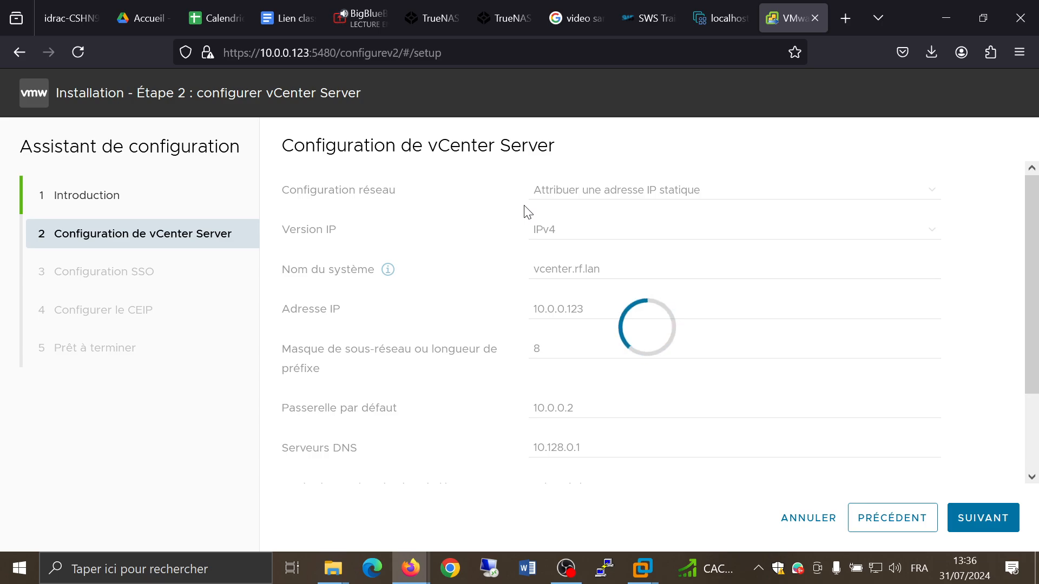
left_click(591, 228)
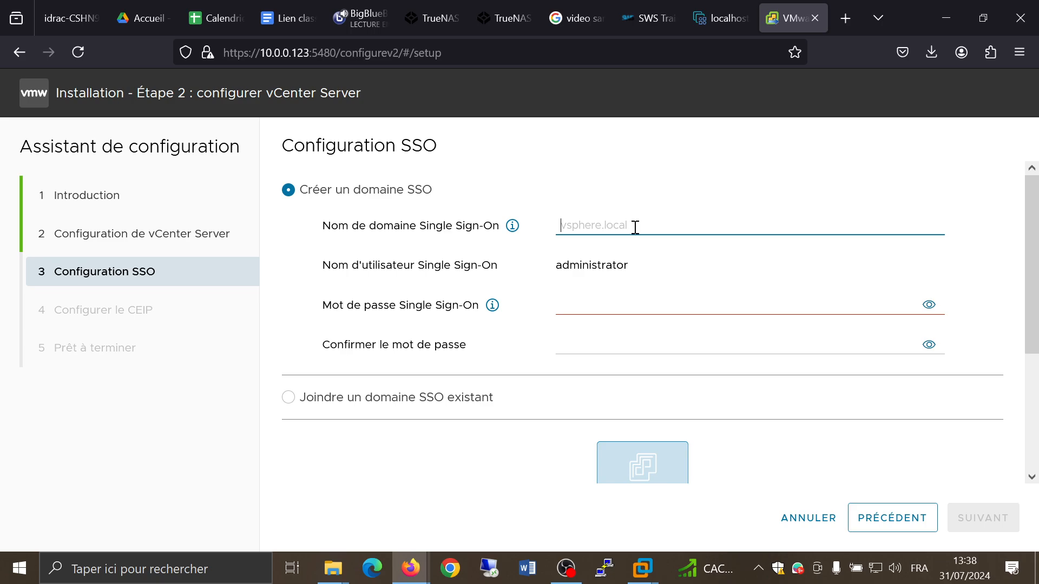
type("rf.lan")
left_click(834, 268)
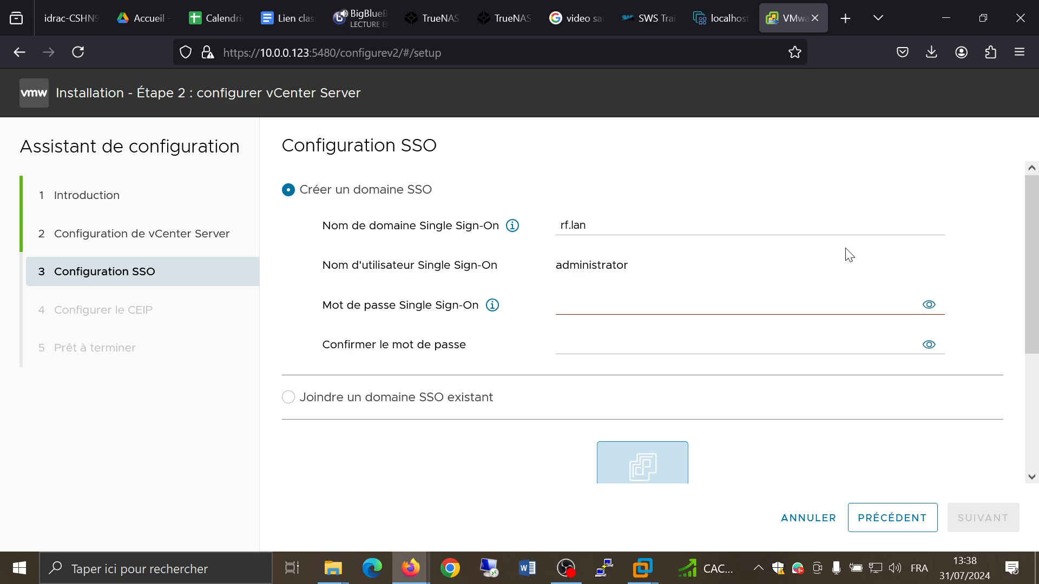
Step: Enter the Single Sign-On administrator password and repeat it in the confirmation field
left_click(725, 310)
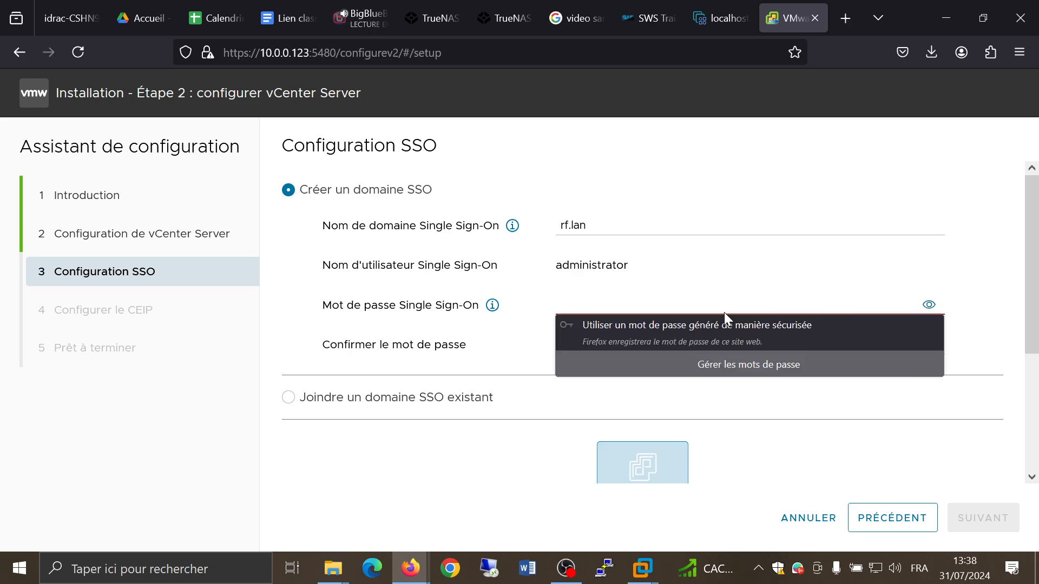
type("abc")
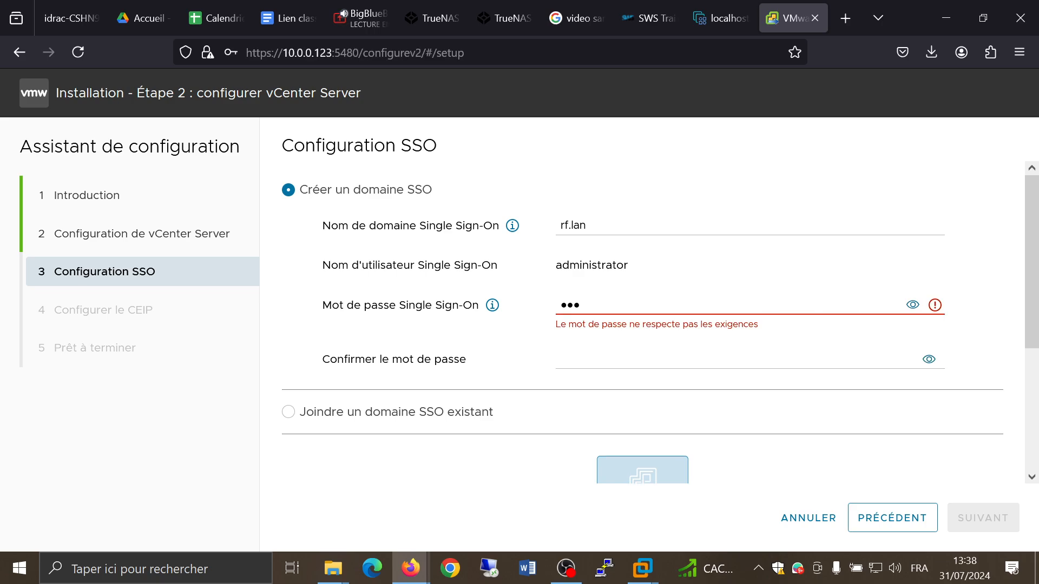
type("defghij")
key("Tab")
key("Tab")
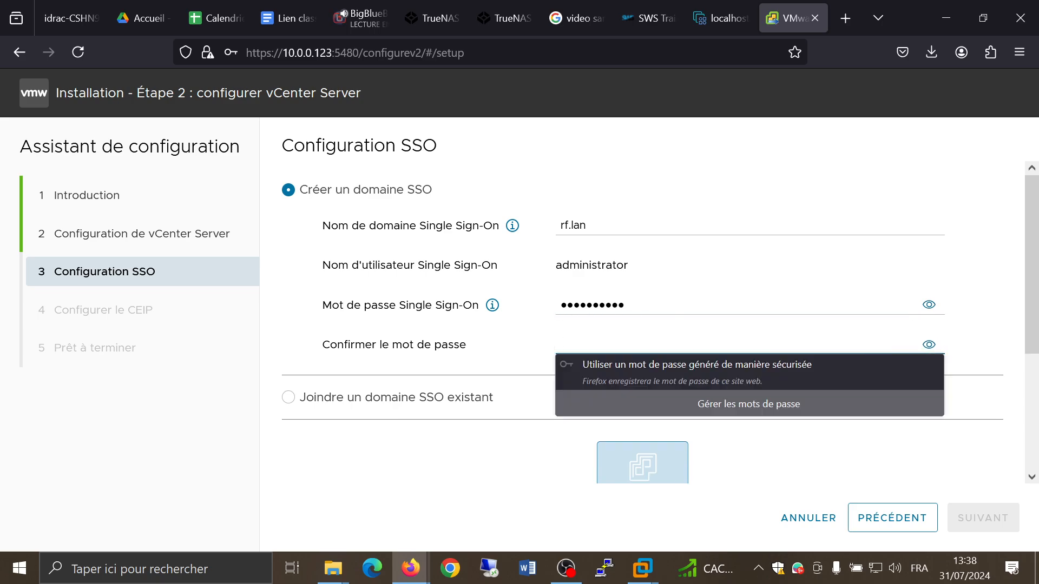
type("abcdefghi")
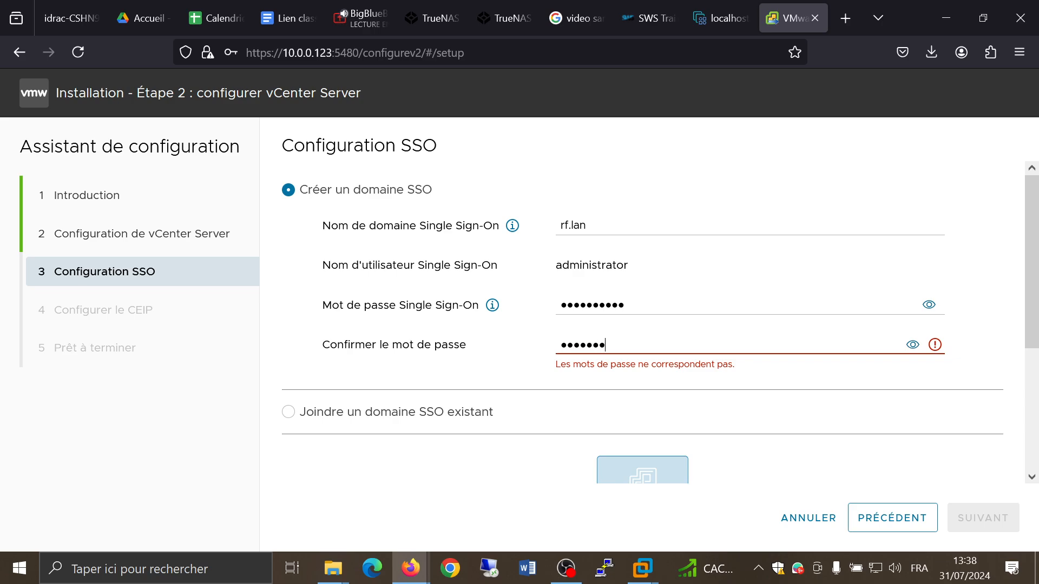
type("j")
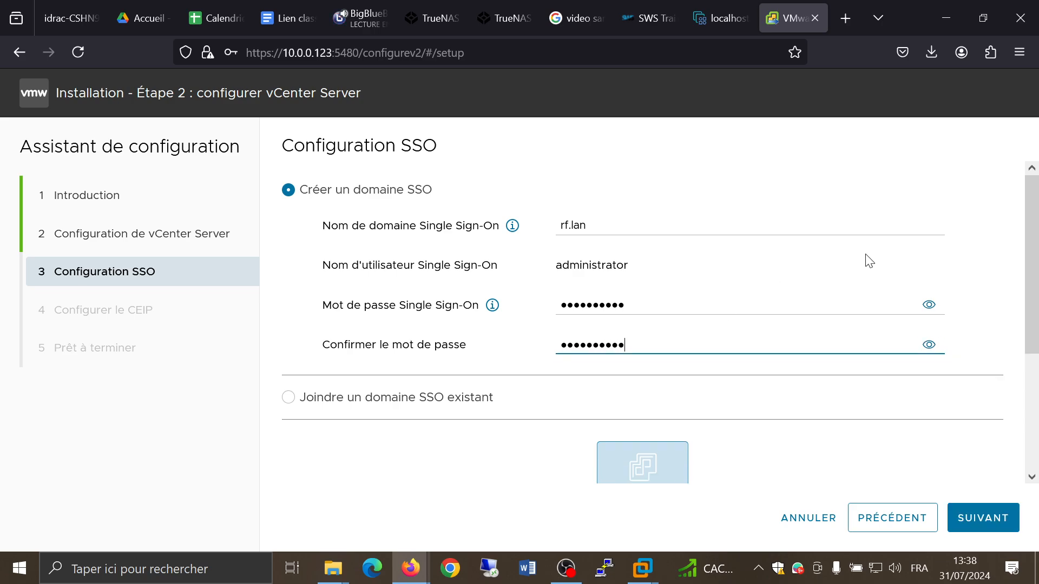
left_click(999, 283)
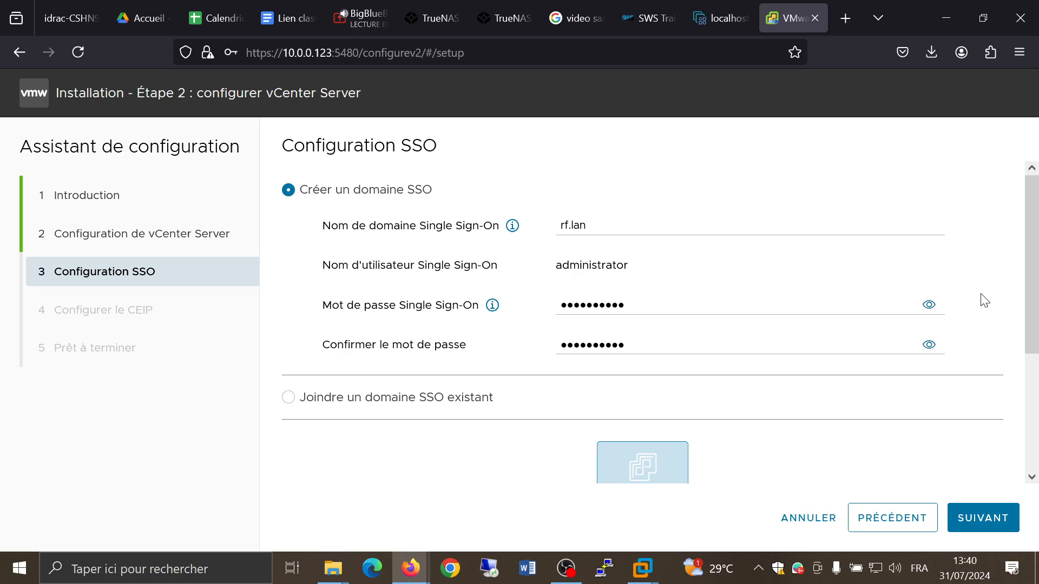
Step: Continue from the SSO configuration to the CEIP step
scroll(1003, 361, "down", 3)
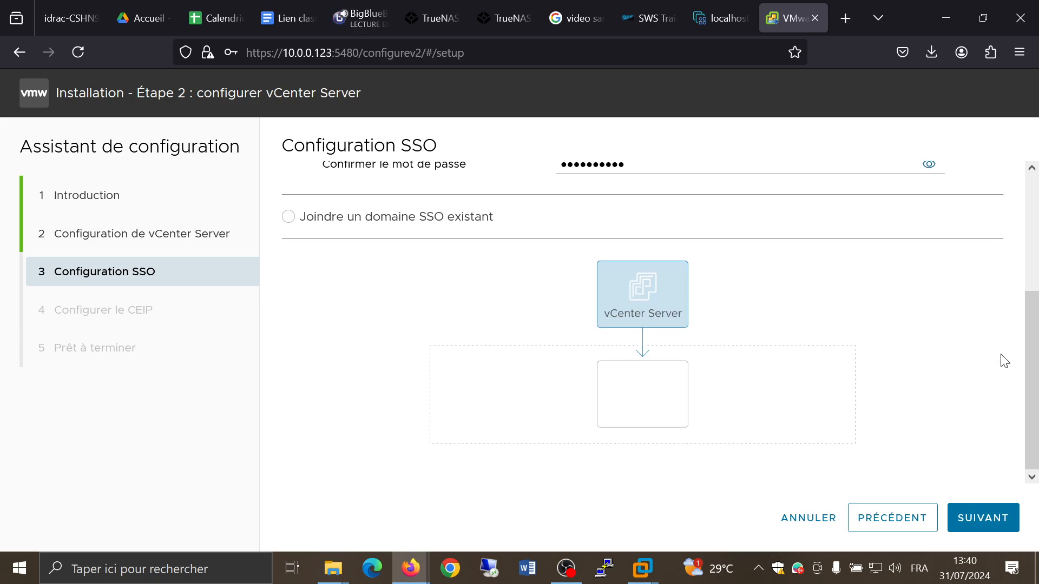
scroll(1001, 359, "up", 3)
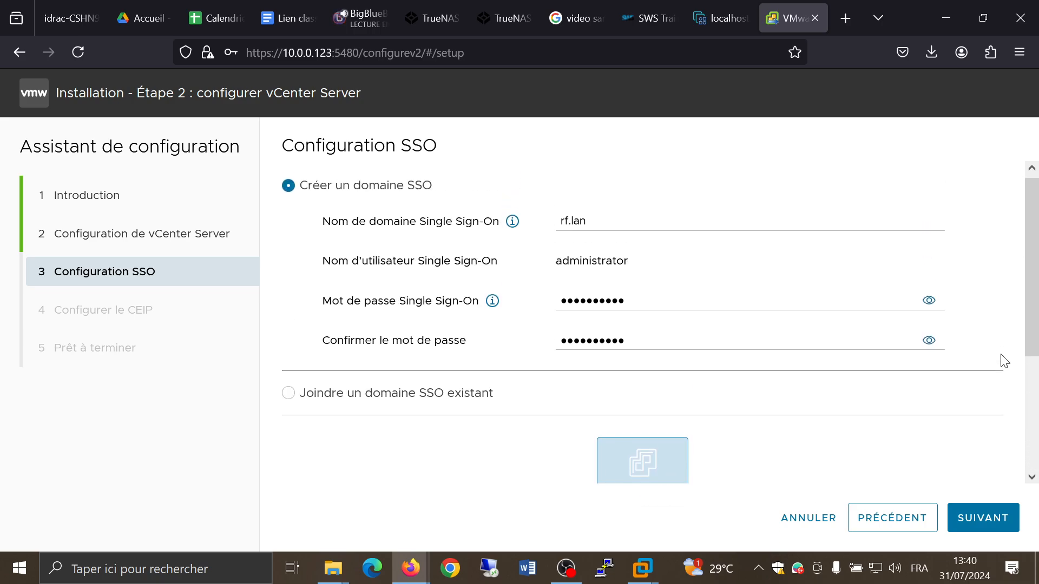
left_click(985, 531)
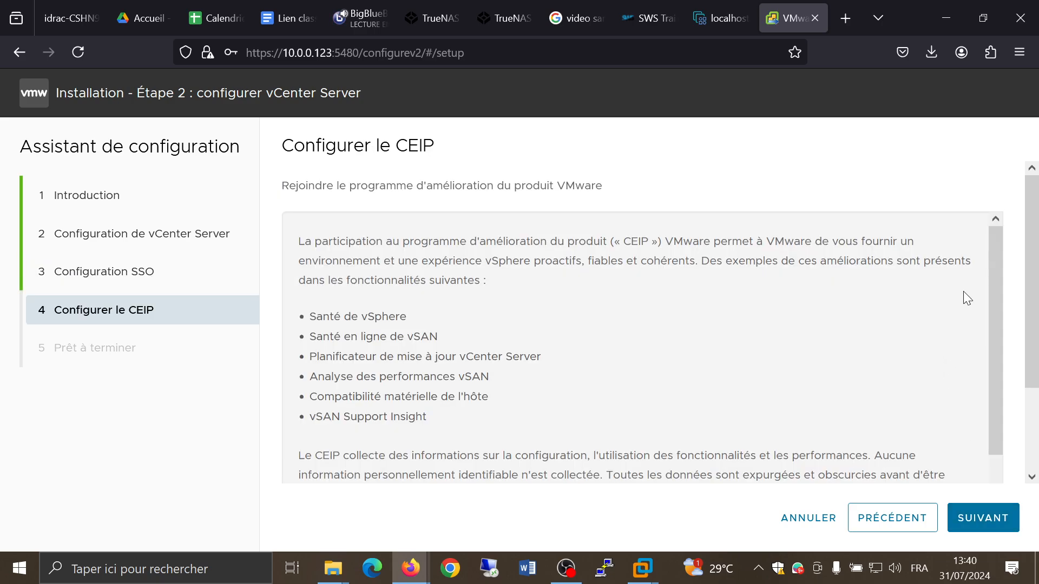
Step: Opt out of the VMware Customer Experience Improvement Program and continue to the summary
scroll(1009, 319, "down", 2)
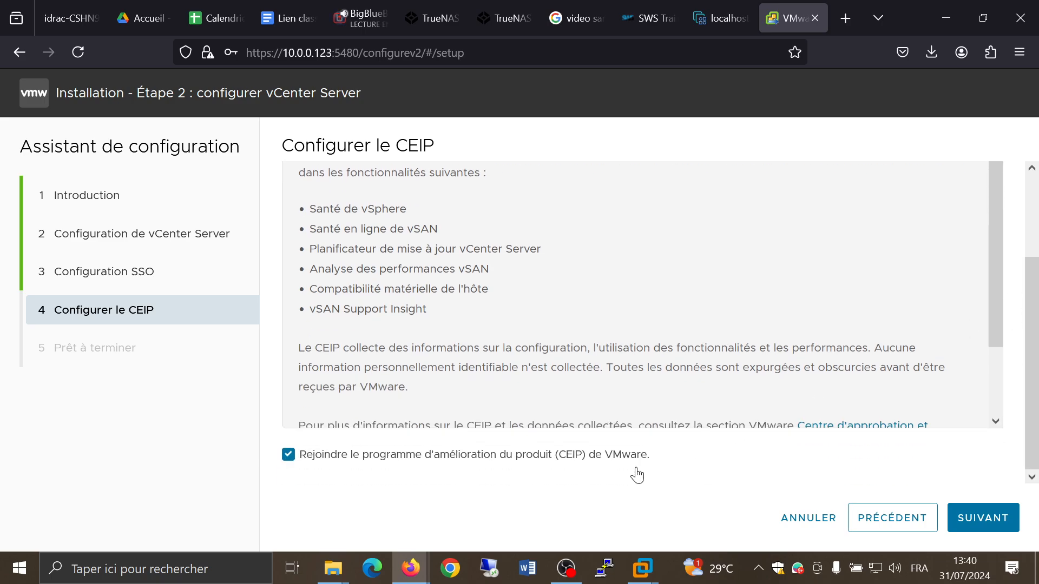
left_click(582, 464)
left_click(993, 519)
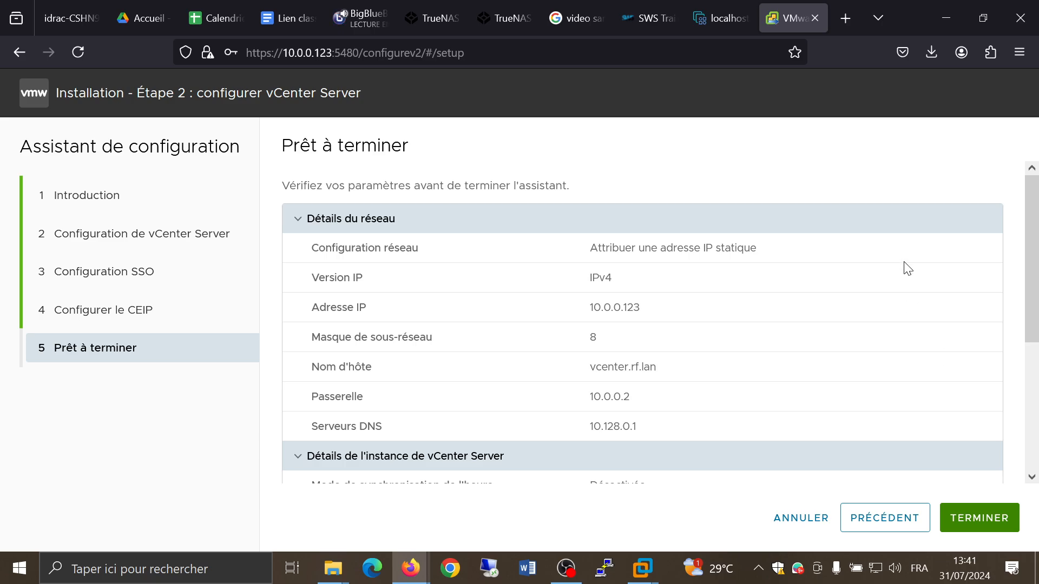
Step: Review the settings summary, finish the stage 2 setup accepting the warning, and postpone saving the browser password
scroll(908, 275, "down", 3)
scroll(903, 262, "down", 1)
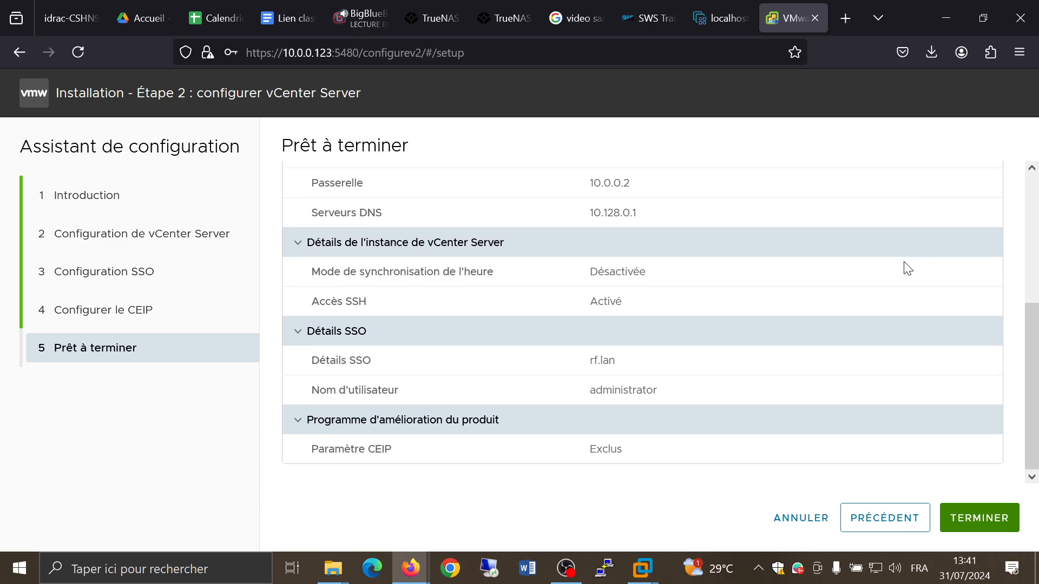
scroll(904, 263, "up", 4)
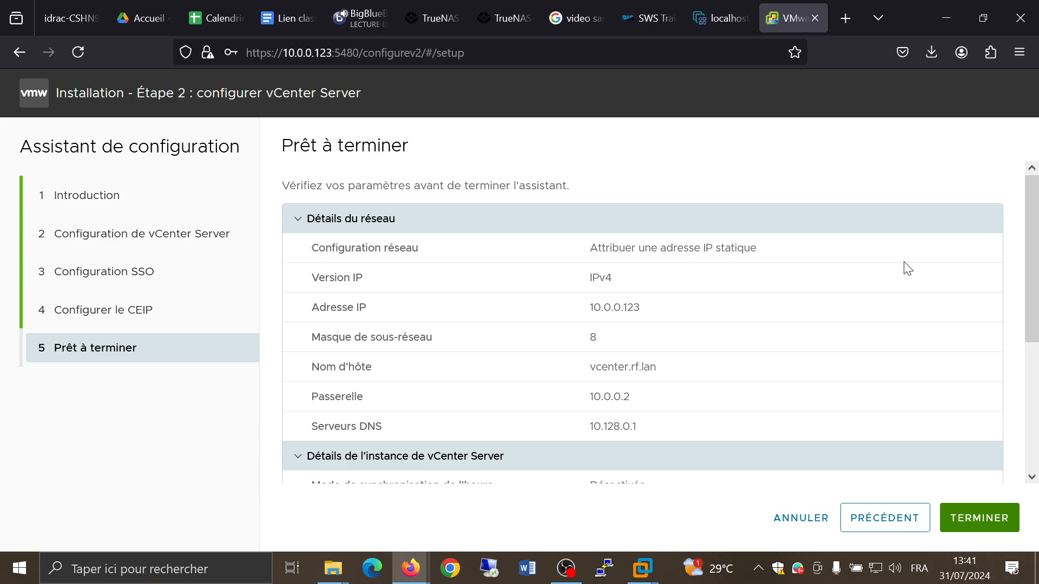
scroll(907, 267, "down", 3)
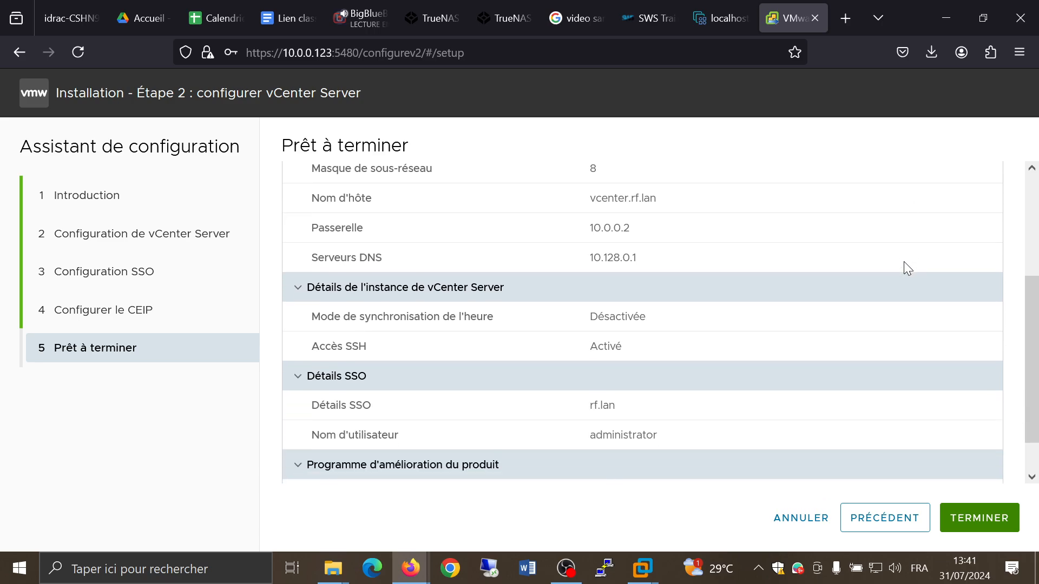
scroll(907, 268, "down", 1)
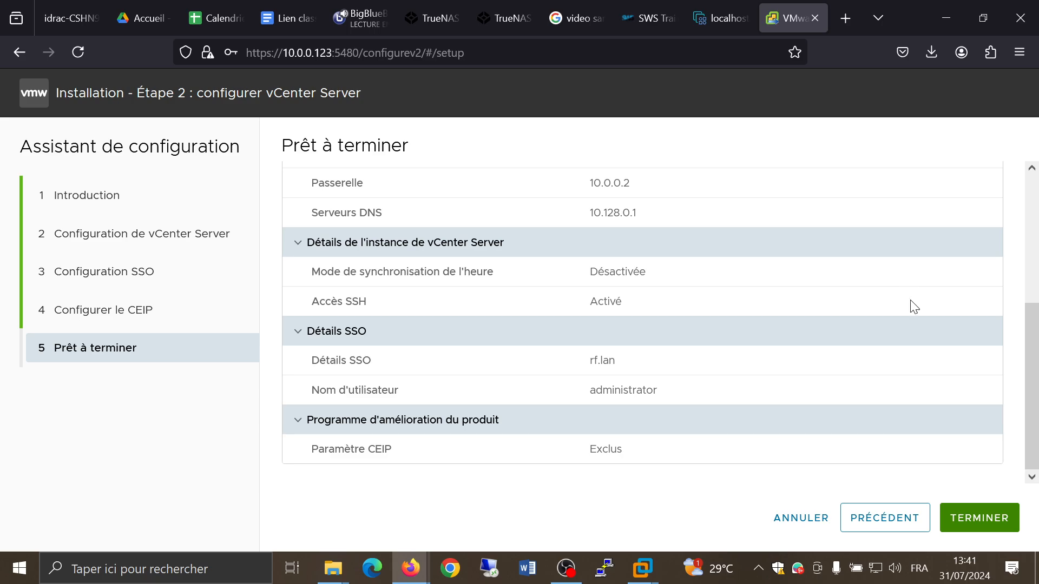
left_click(981, 517)
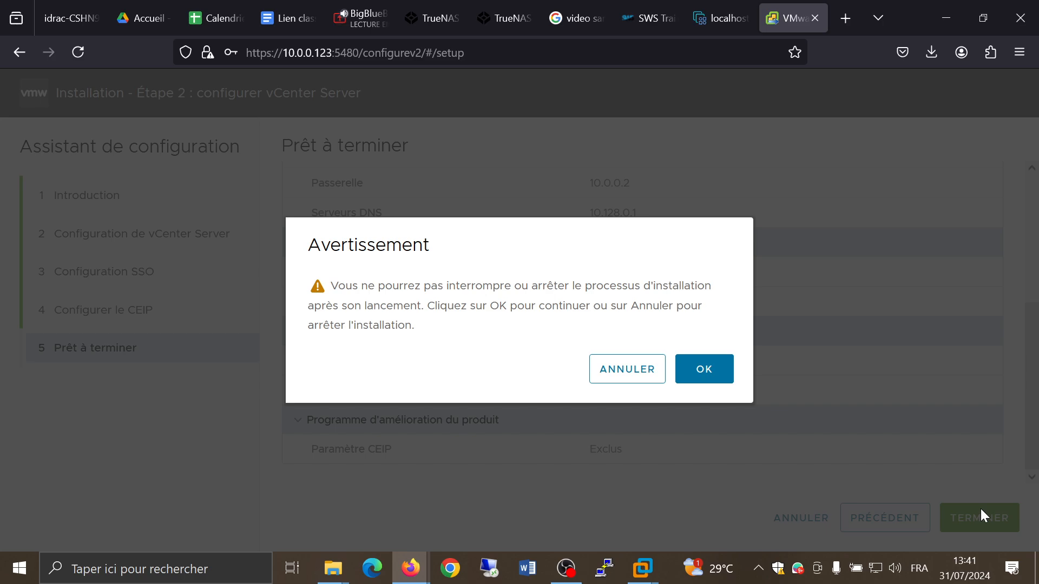
left_click(701, 368)
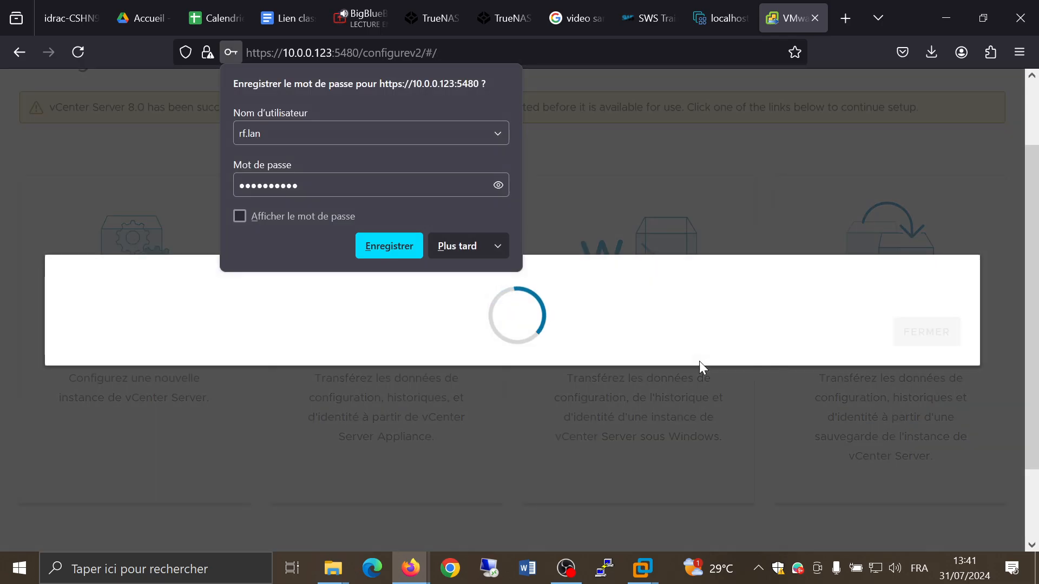
left_click(475, 244)
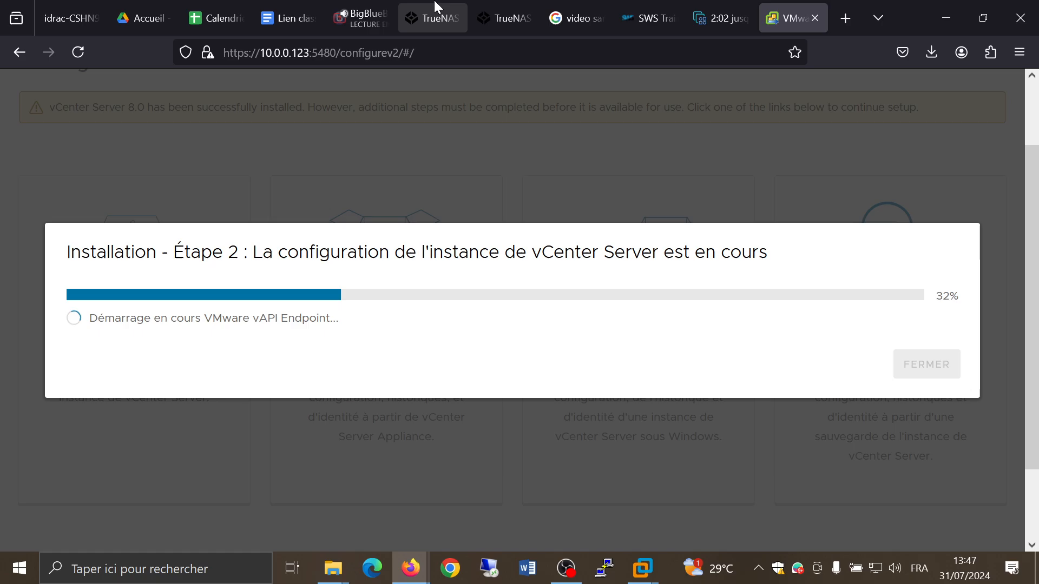
Step: Switch to the BigBlueButton class tab and post "ok, donc pendant que la phase 2 s'installe si vous avez bien modifier le dns ," in the public chat
left_click(356, 22)
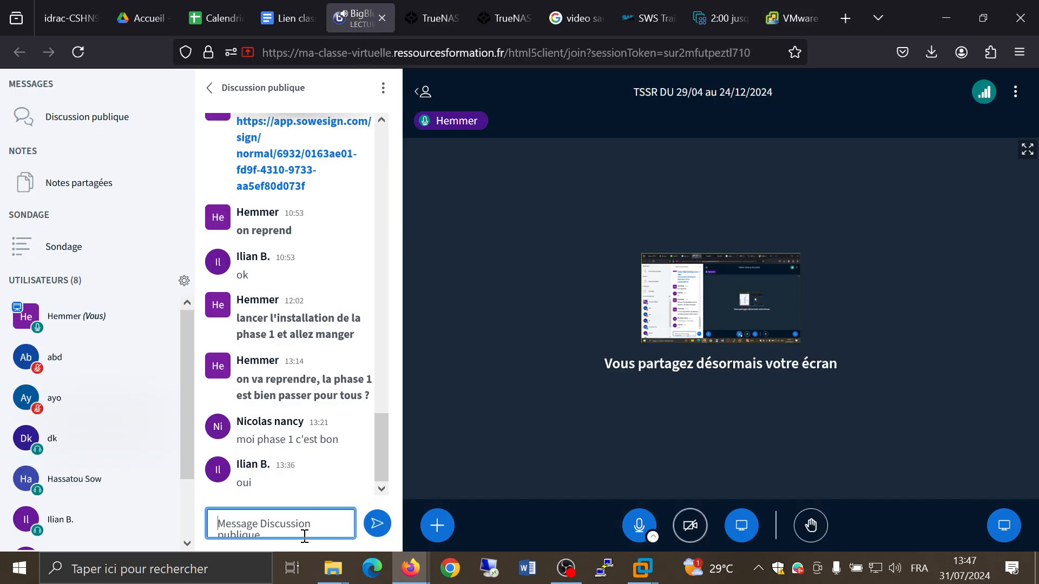
type("ok, ")
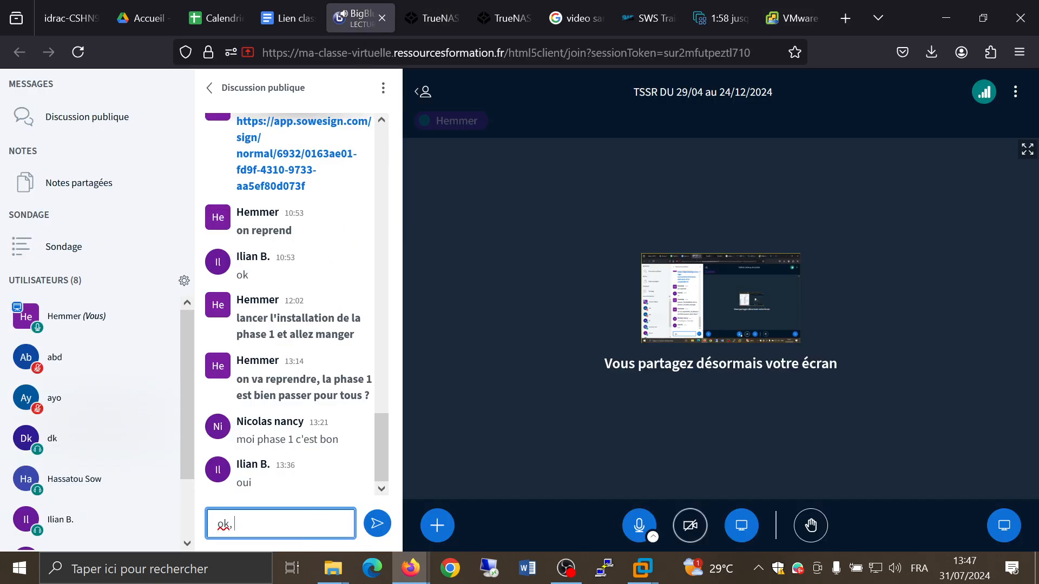
type("donc pendant que la pha")
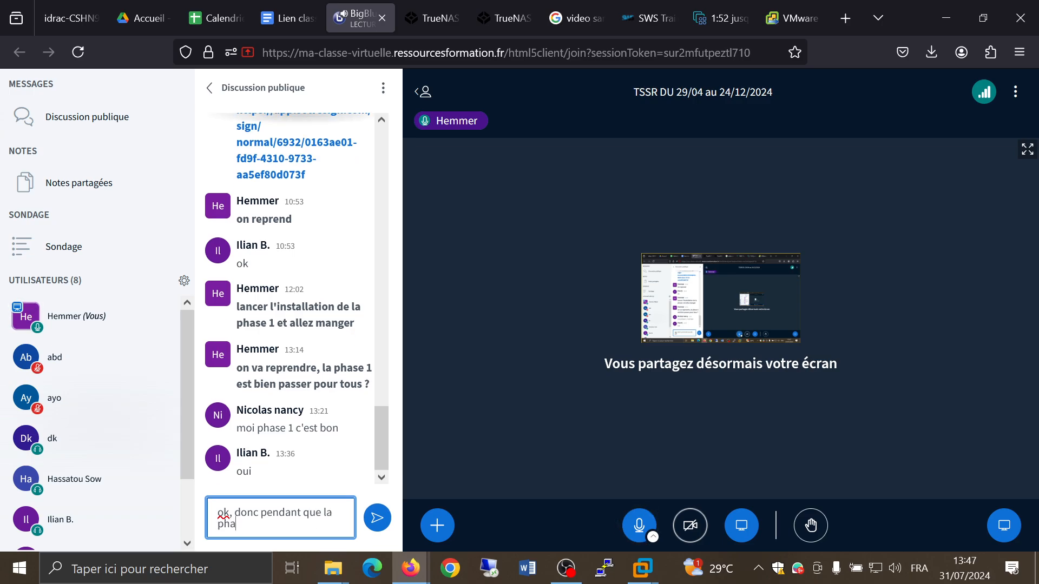
type("se 2 fon")
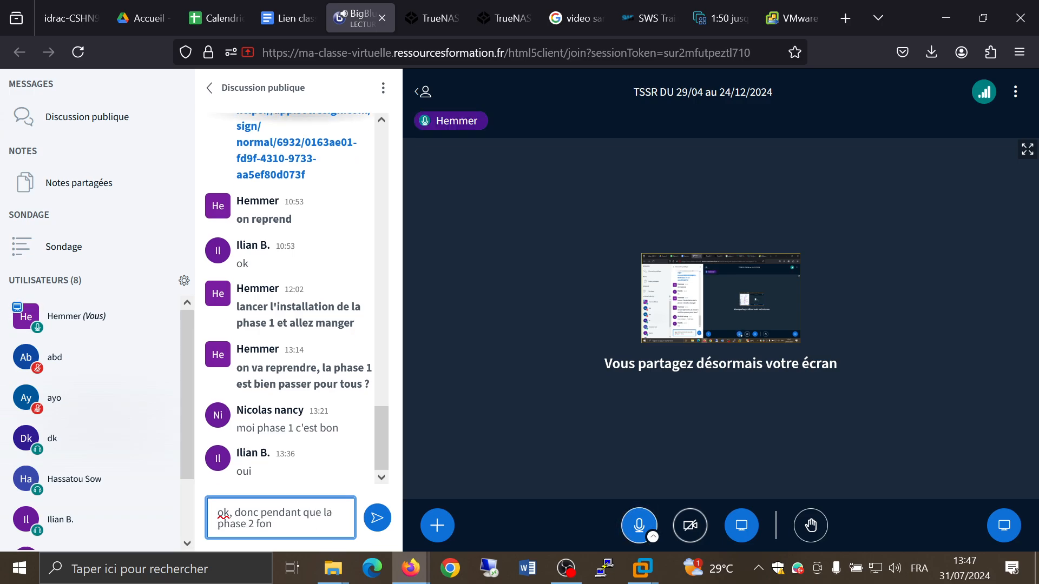
key("BackSpace")
key("BackSpace")
key("BackSpace")
type("s'installe si vous avez bien mod")
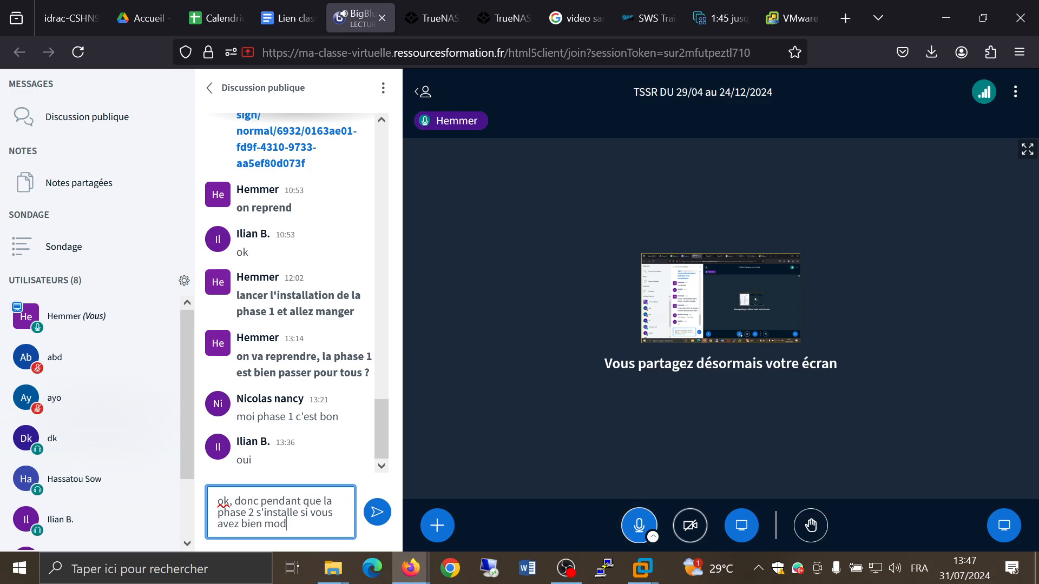
type("ifier le dns ,")
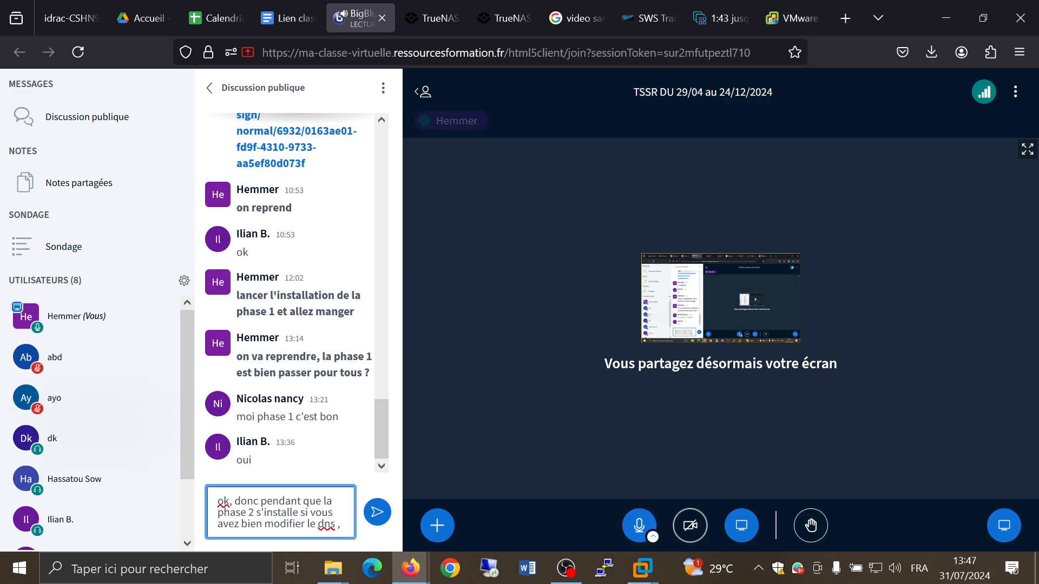
key("Return")
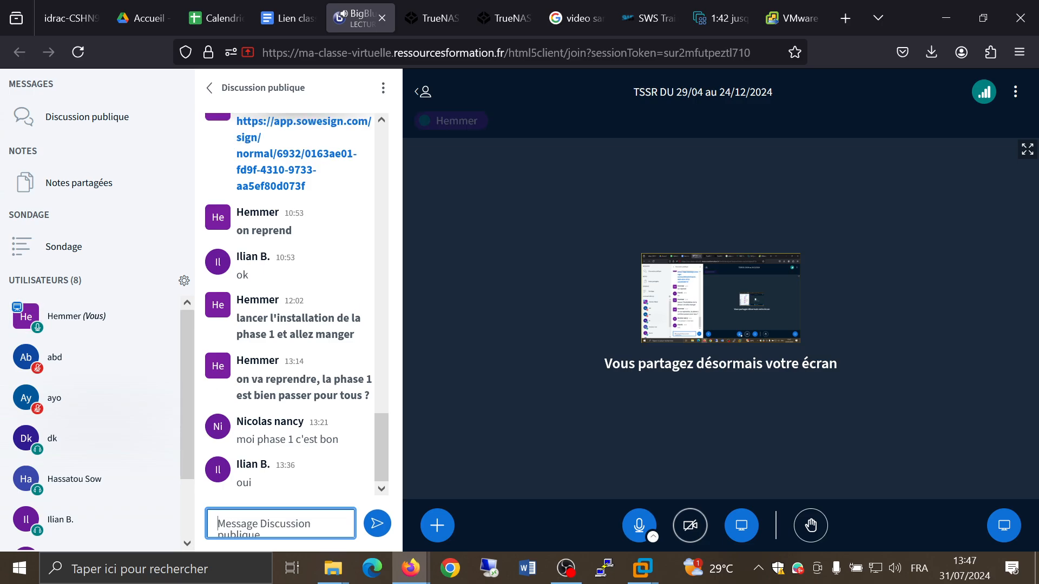
type("installer un")
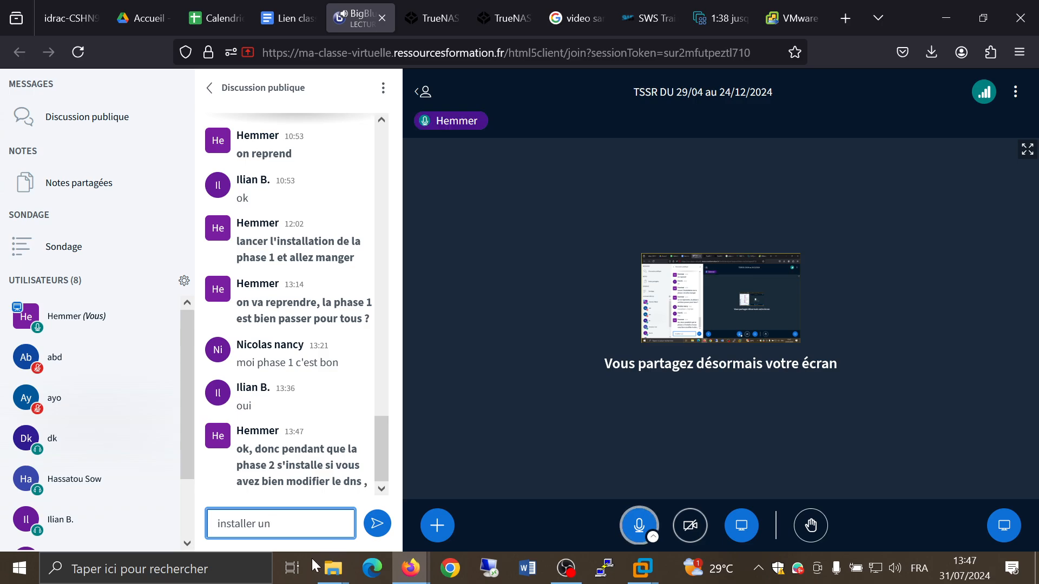
left_click(567, 568)
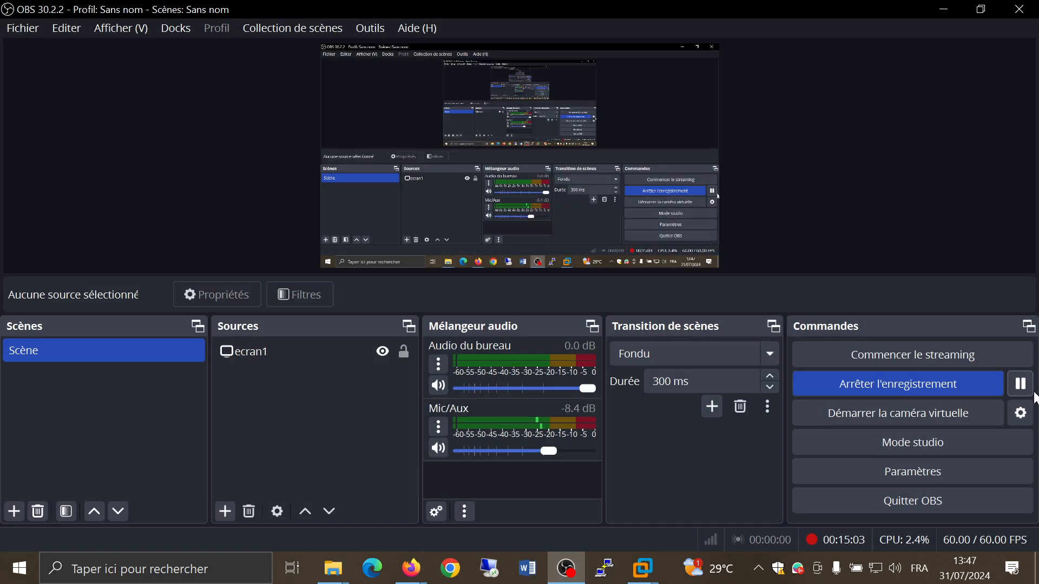
left_click(1020, 384)
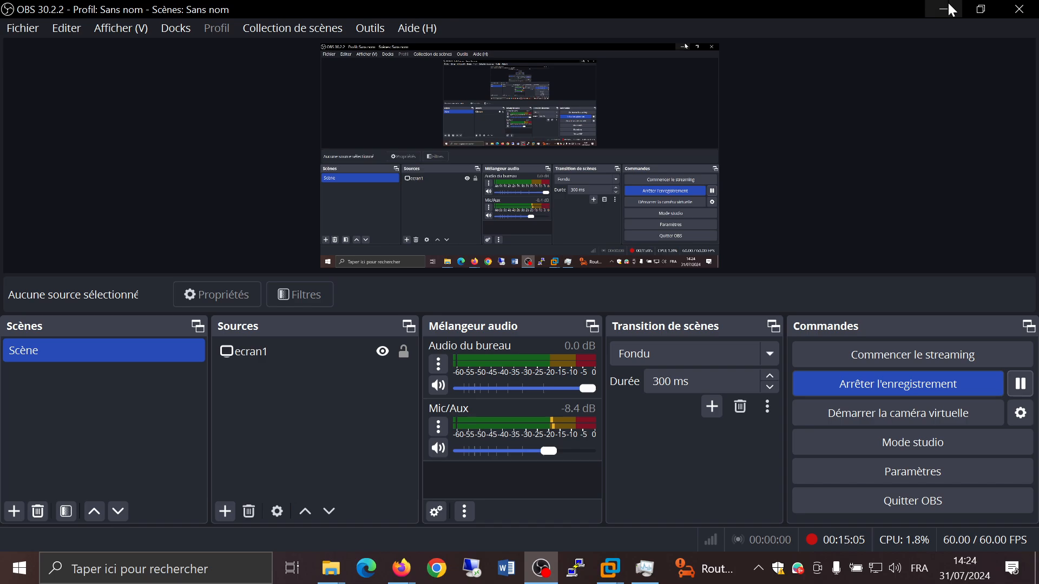
left_click(948, 9)
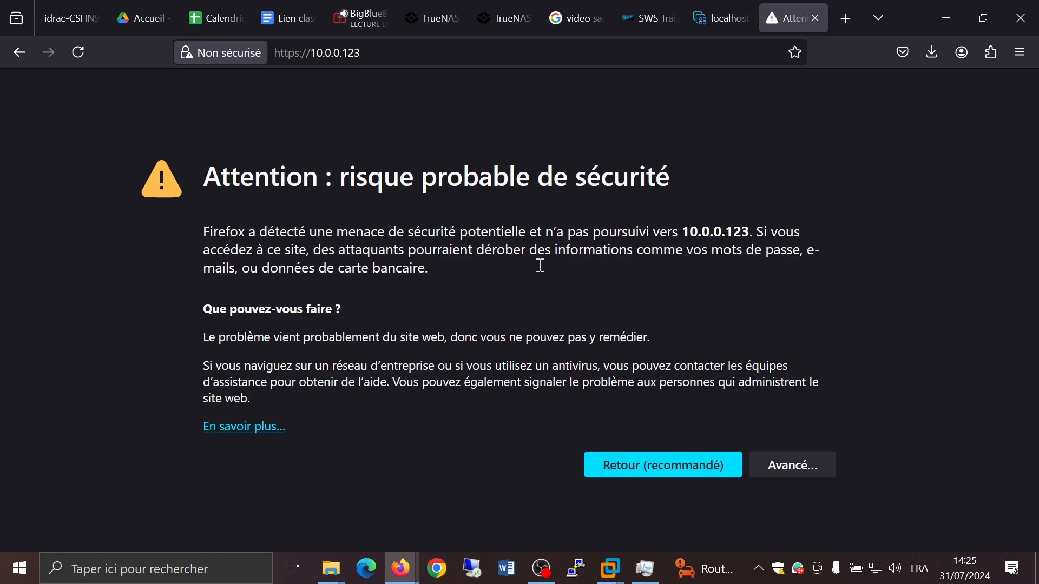
left_click(807, 472)
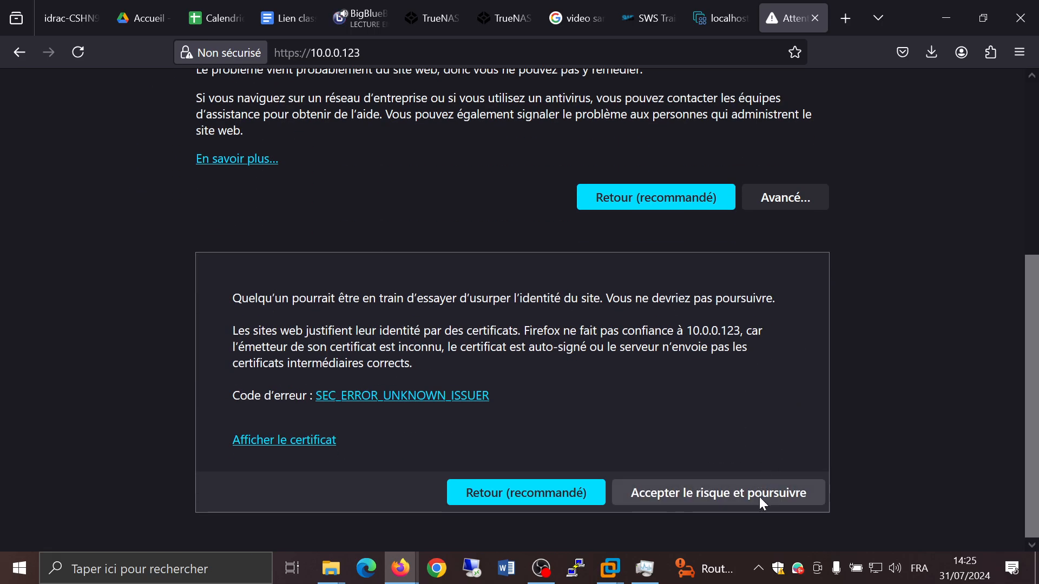
left_click(760, 498)
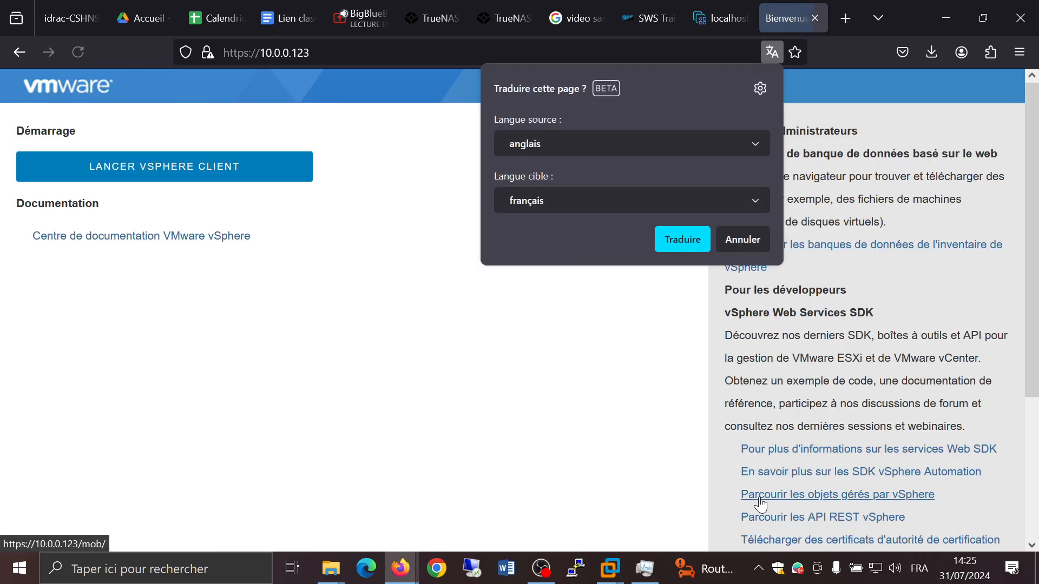
left_click(741, 252)
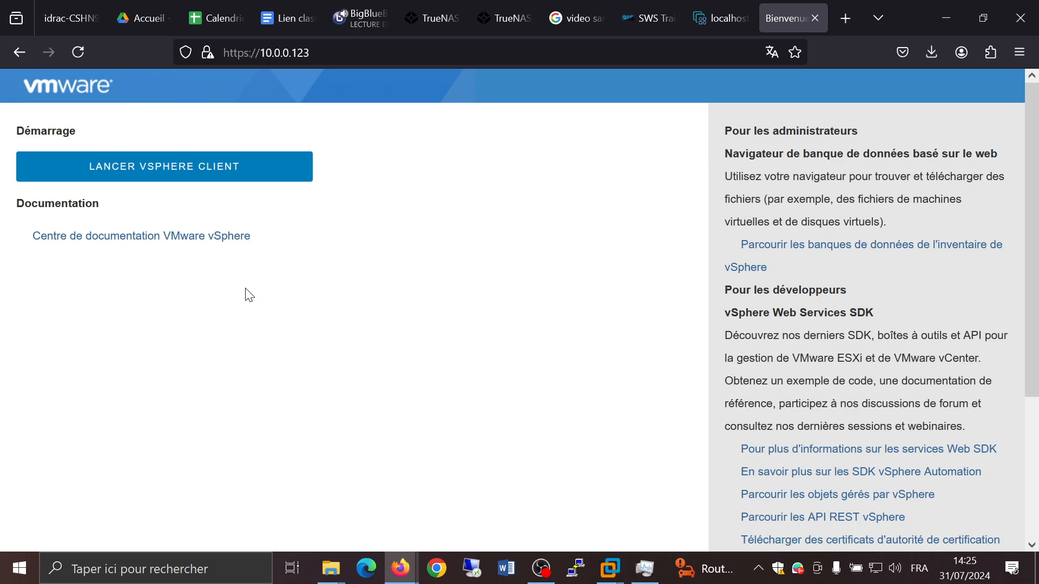
left_click(260, 183)
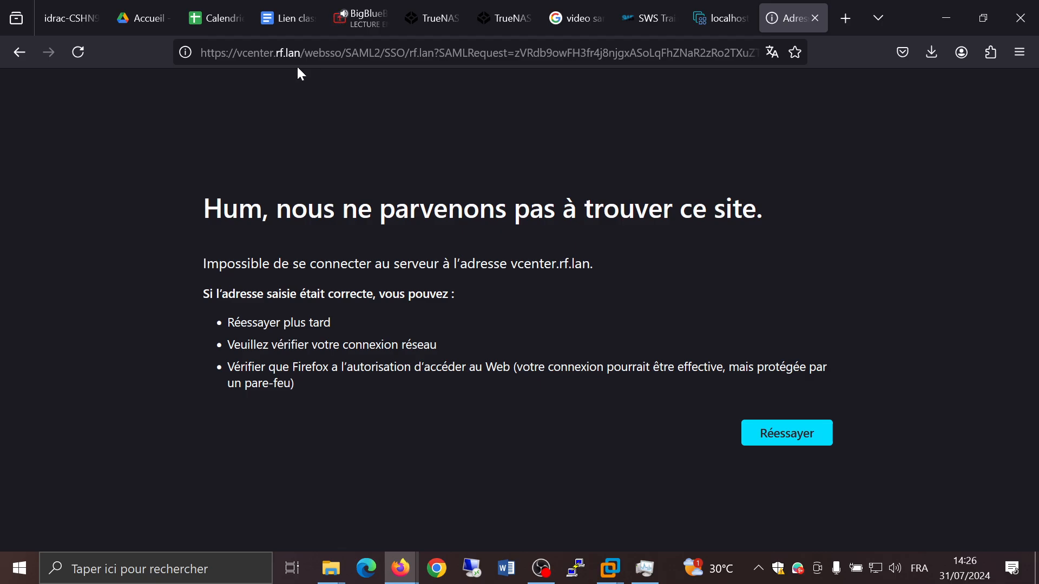
Step: Open the Ethernet adapter's IPv4 properties from the network settings and switch to manually specified DNS server addresses
right_click(879, 565)
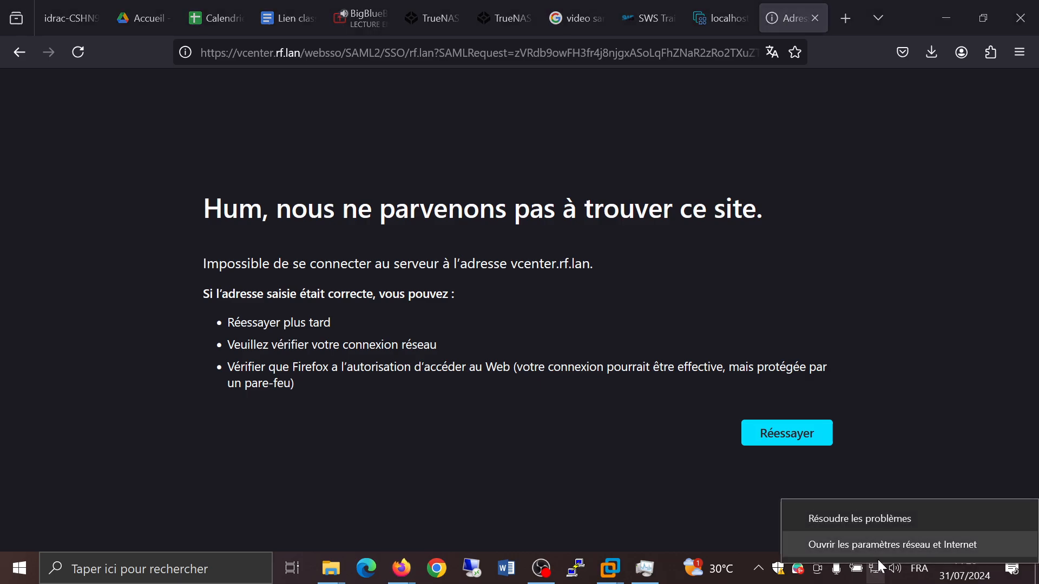
left_click(872, 547)
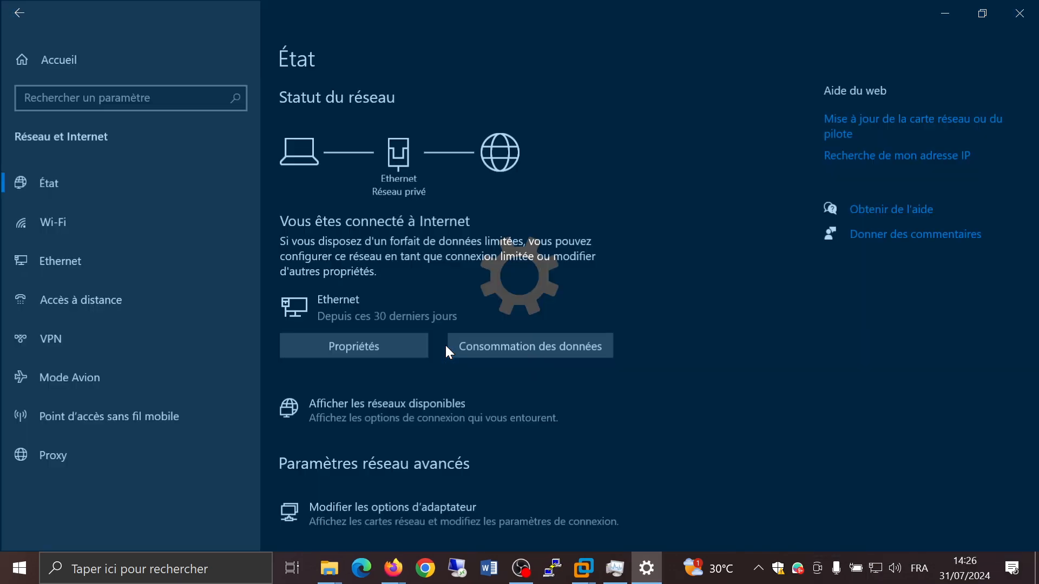
scroll(414, 377, "down", 5)
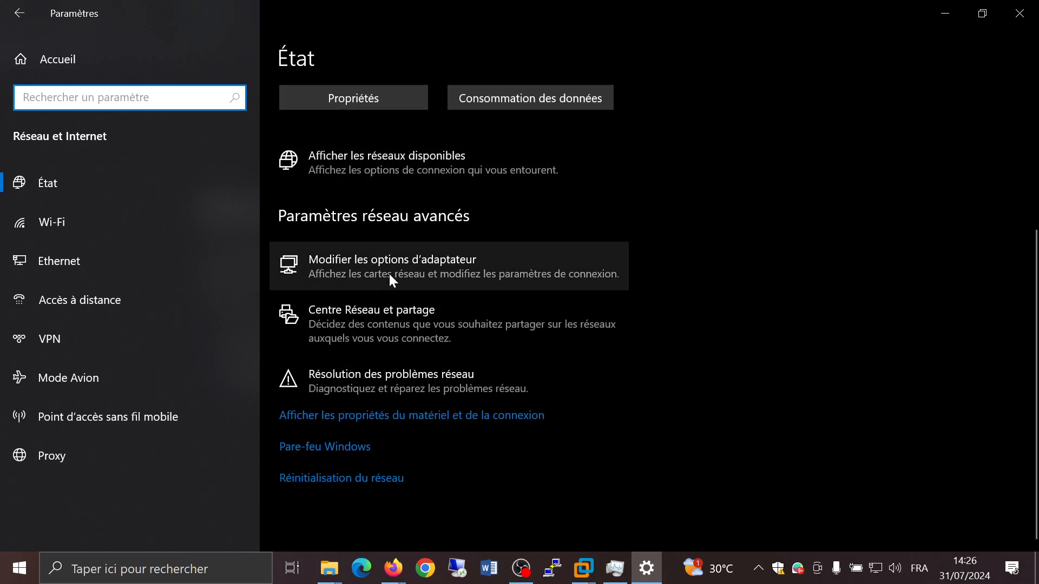
left_click(386, 293)
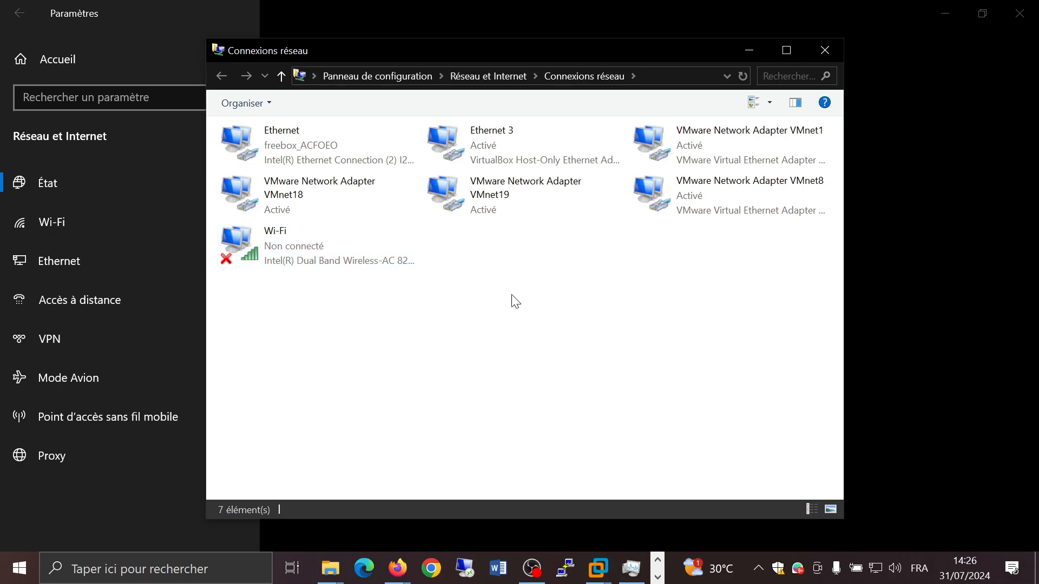
double_click(354, 148)
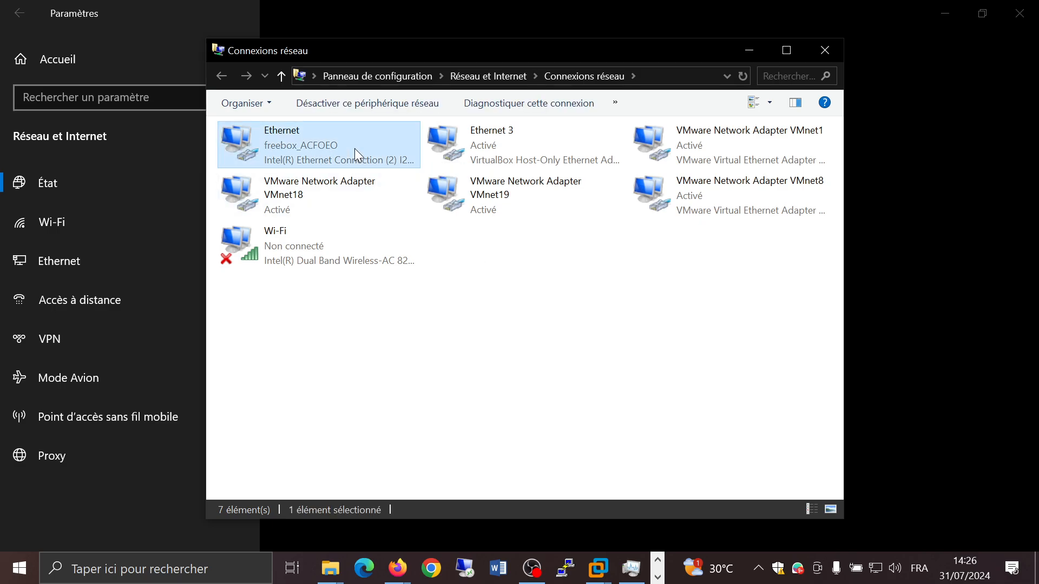
left_click(429, 415)
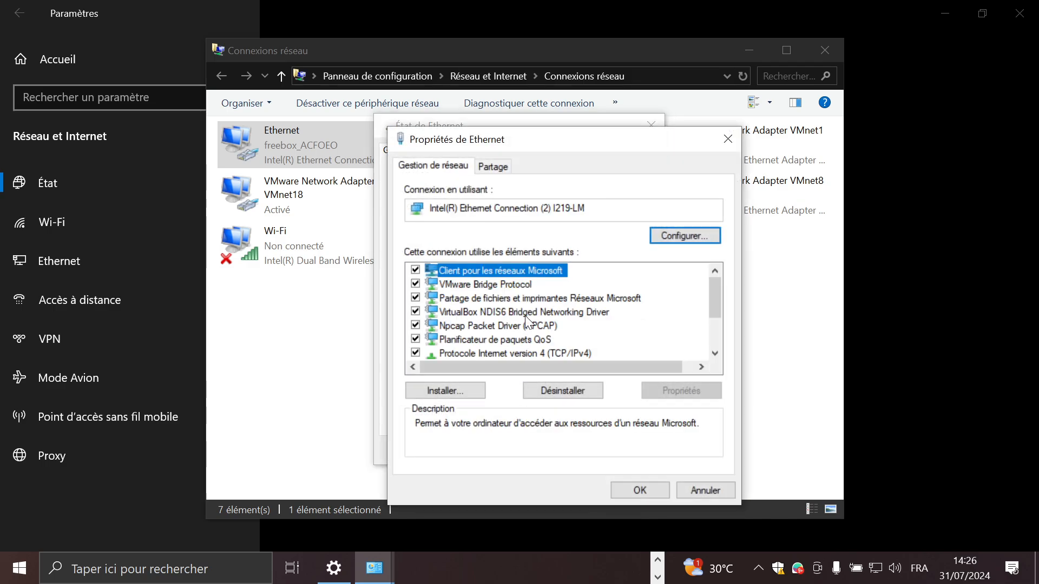
double_click(518, 352)
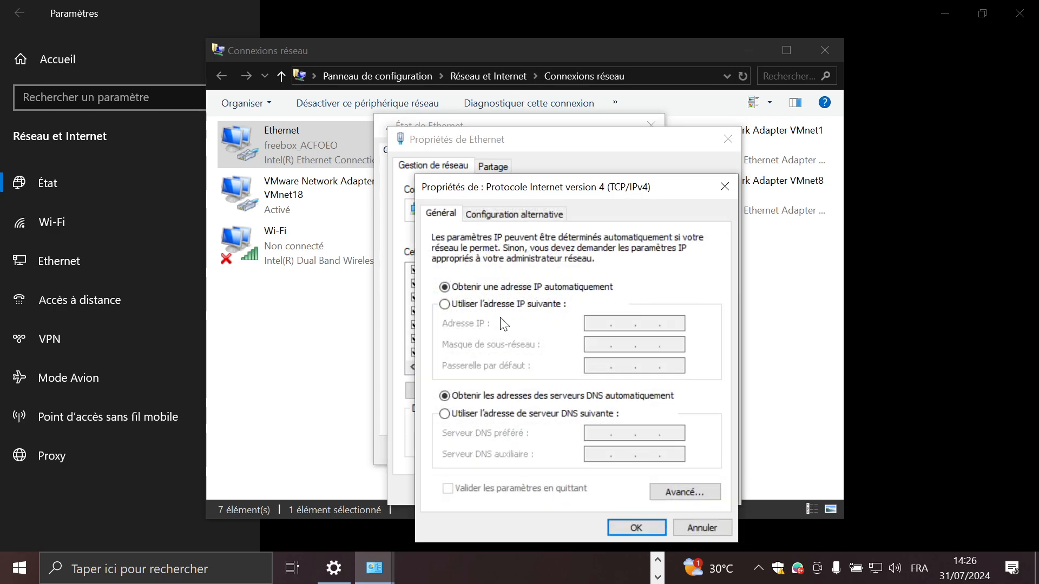
left_click(495, 415)
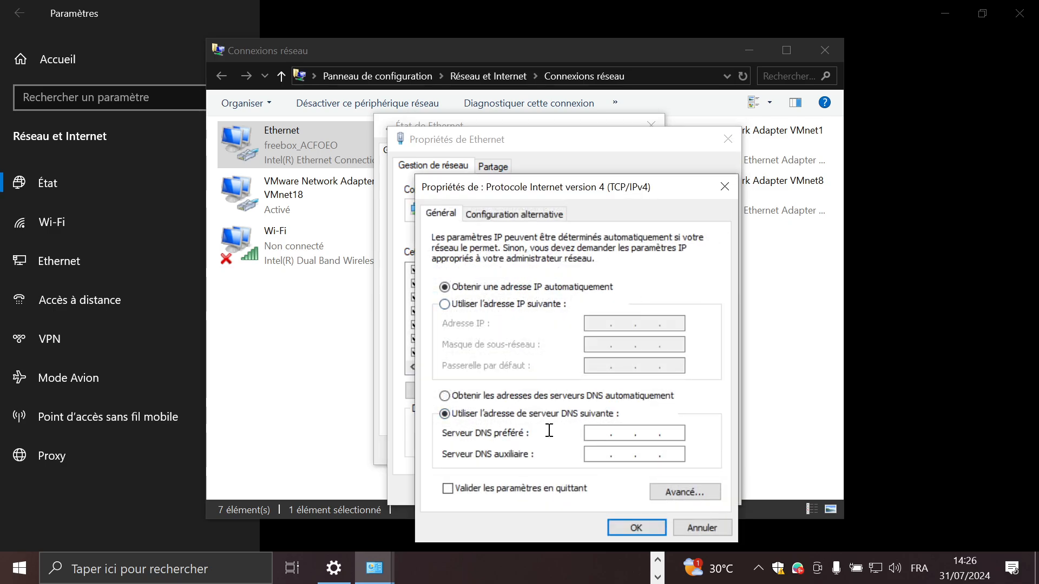
Step: Set the preferred DNS server to 10.128.0.1 and the alternate to 1.1.1.1, then apply and close the Ethernet dialogs
type("10.128.0.1")
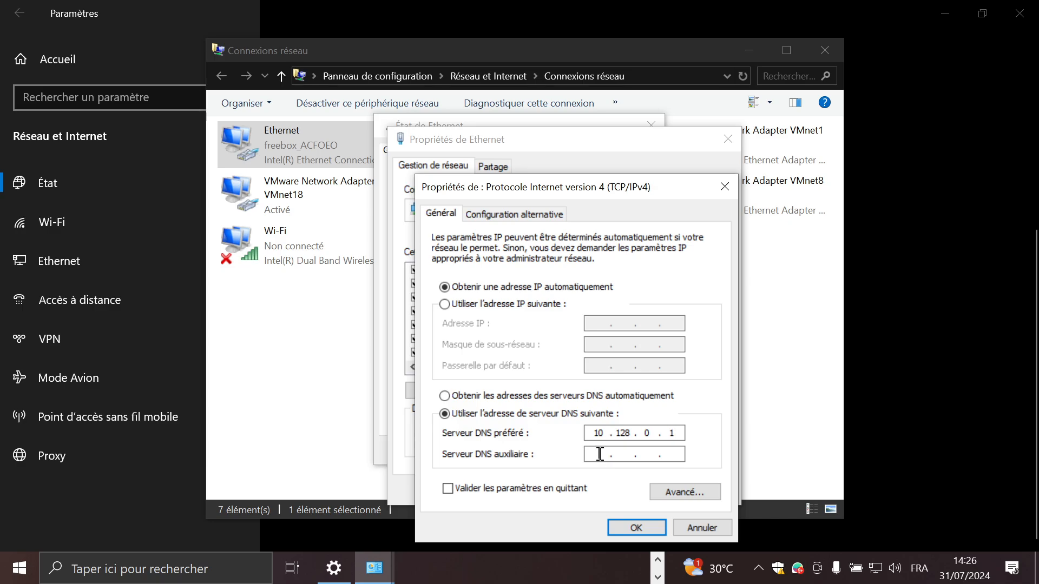
type("1.1.1.1")
left_click(609, 527)
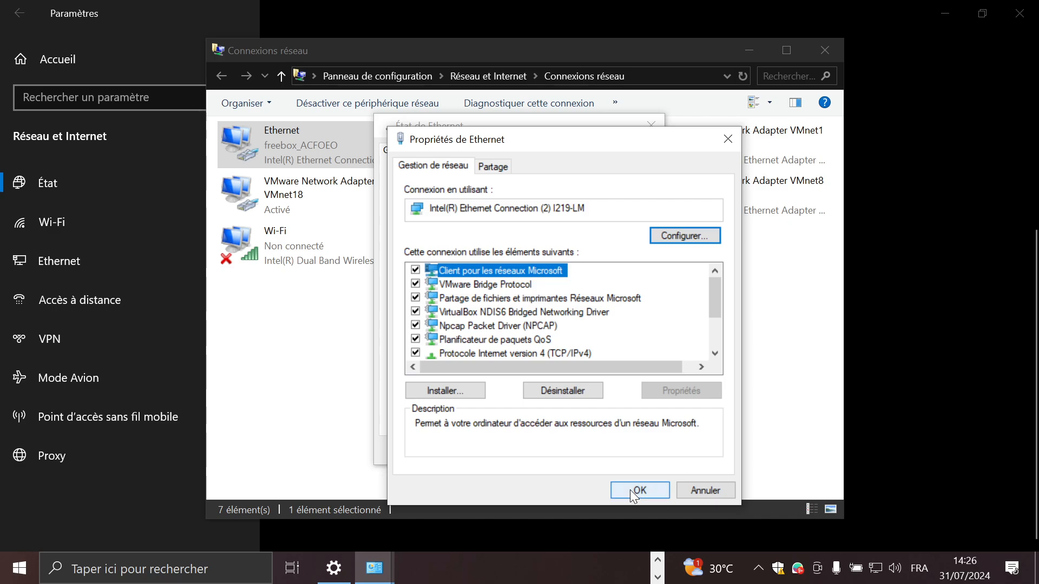
left_click(630, 489)
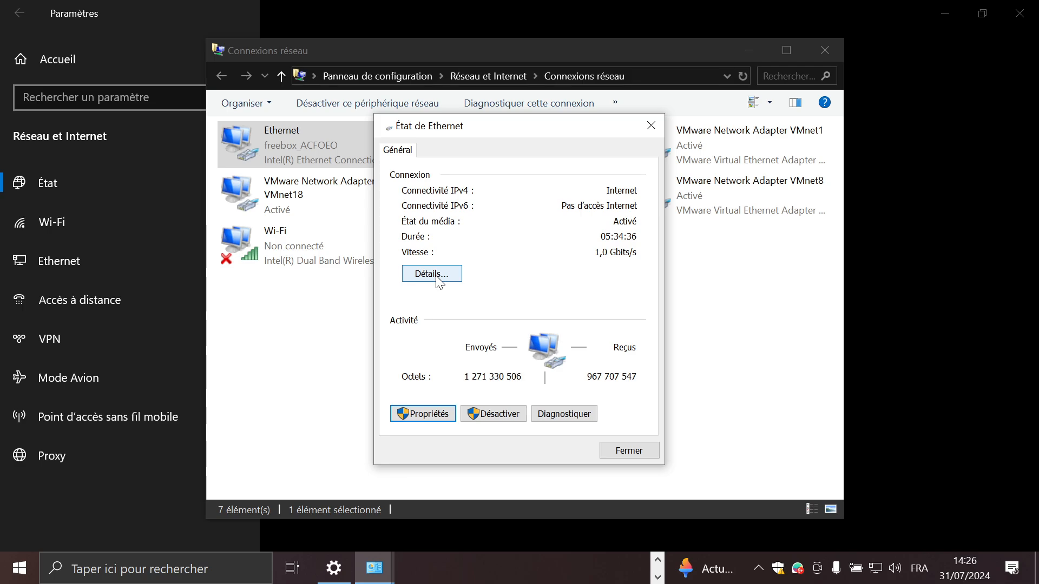
left_click(615, 452)
left_click(567, 445)
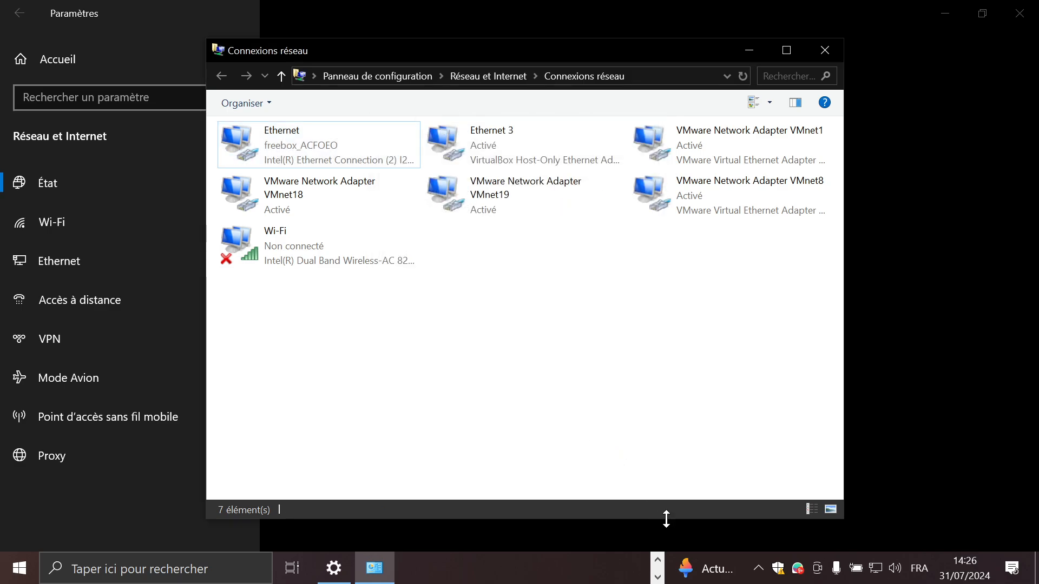
Step: Return to the browser and retry loading the vCenter sign-in page
left_click(657, 577)
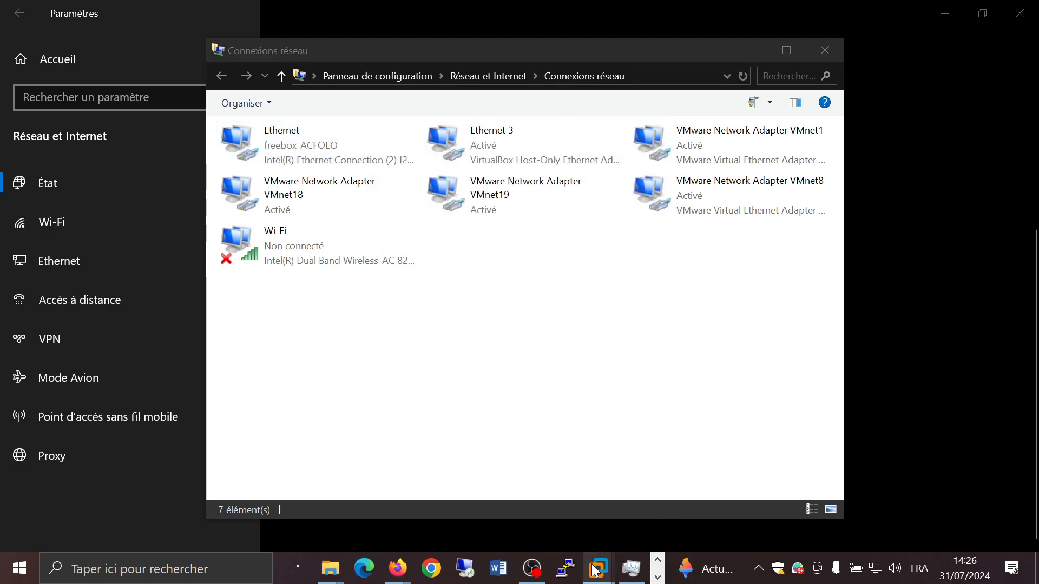
mouse_move(397, 567)
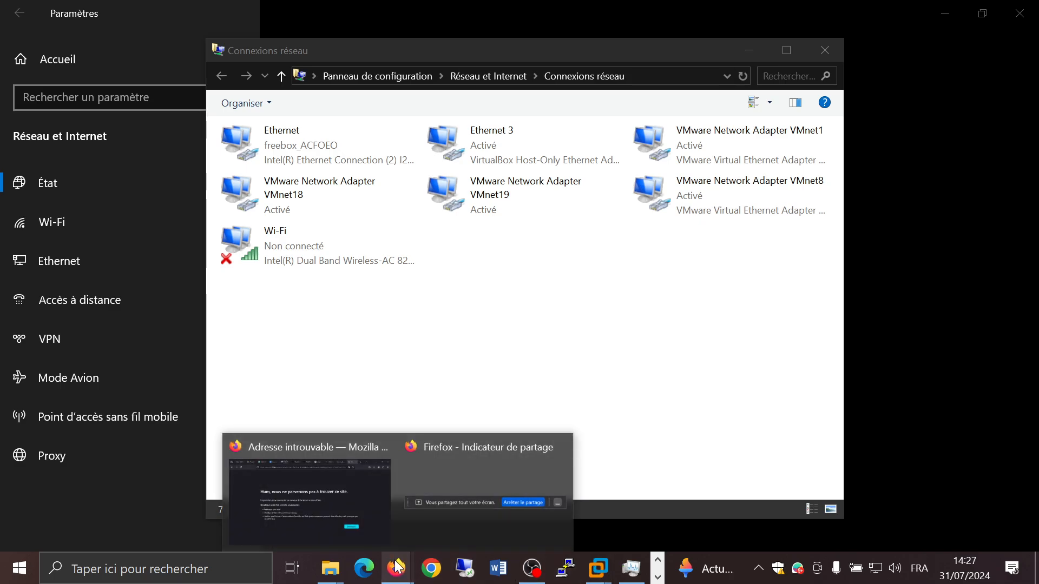
left_click(316, 476)
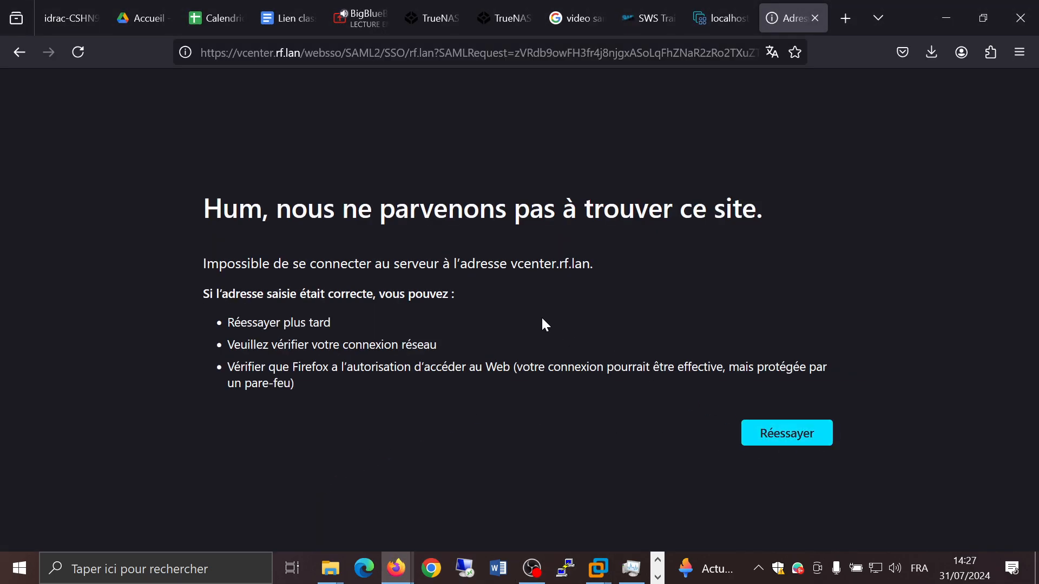
left_click(431, 50)
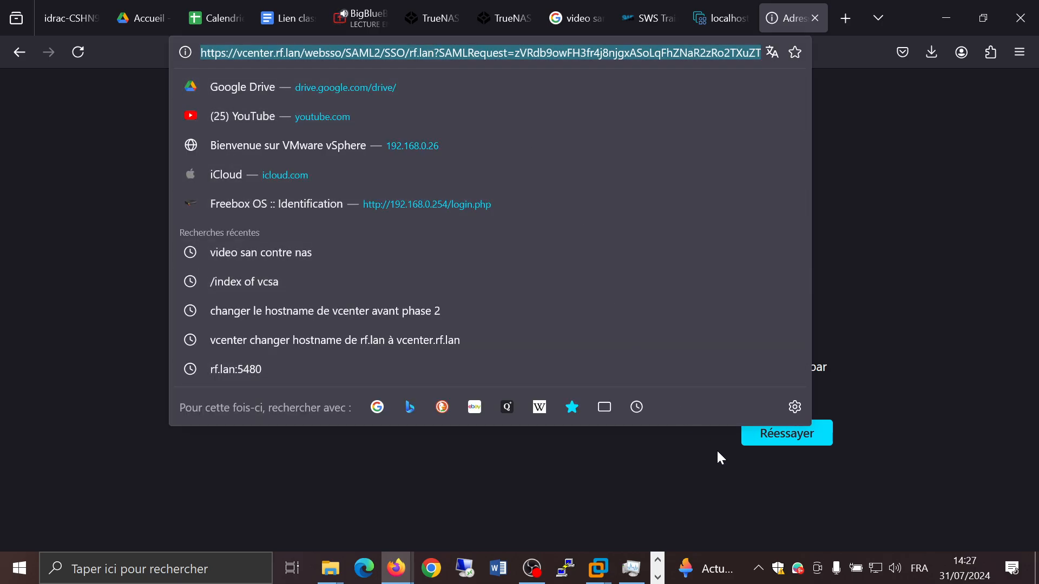
left_click(767, 445)
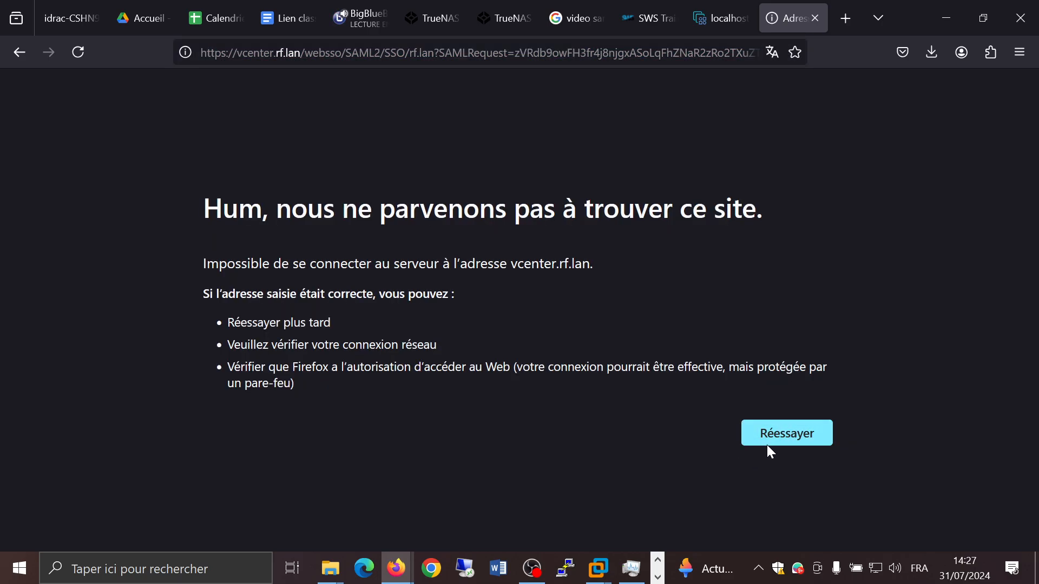
left_click(298, 50)
left_click(298, 50)
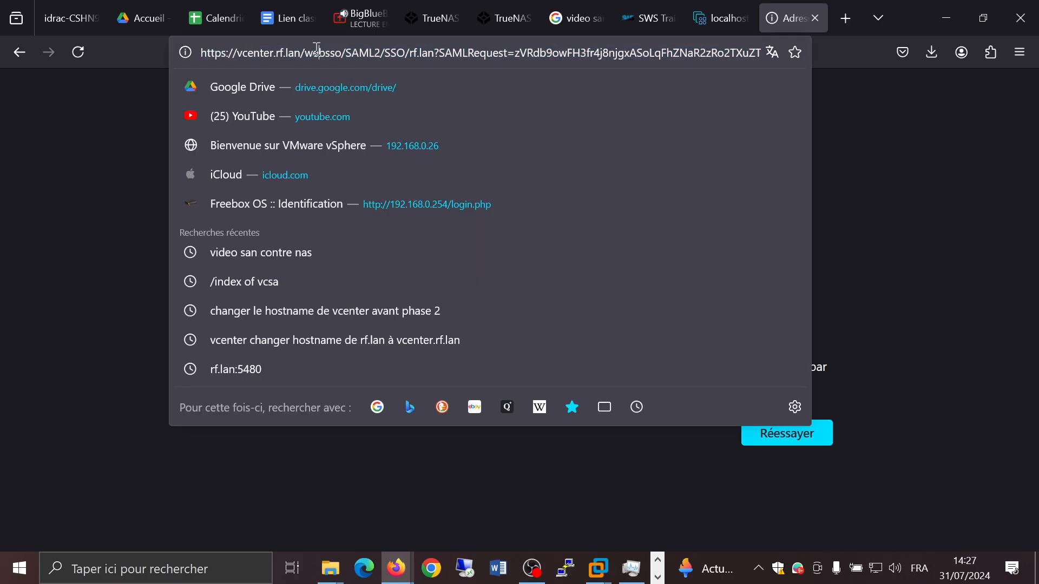
left_click_drag(298, 50, 980, 71)
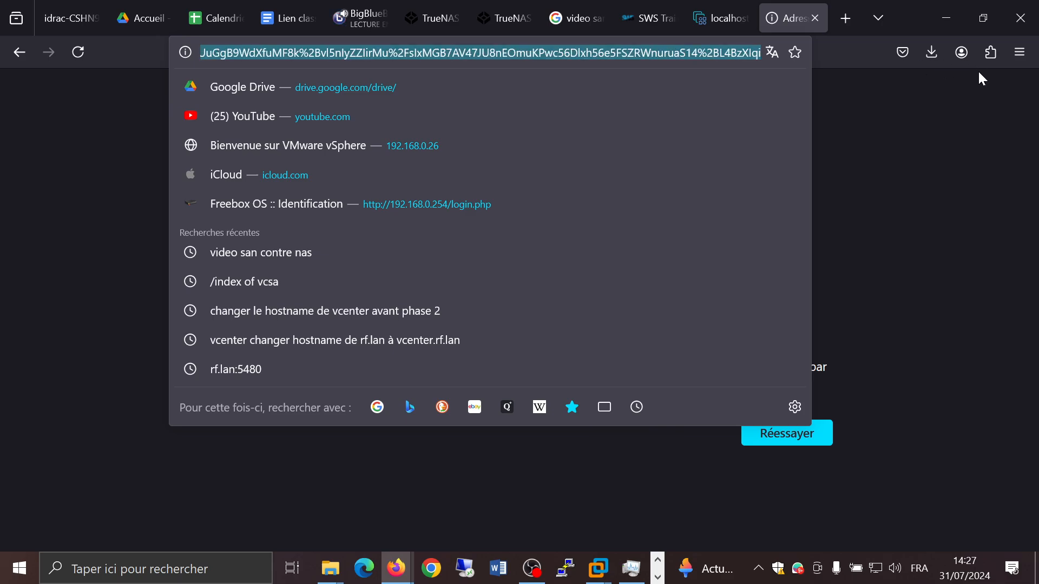
key("BackSpace")
key("Return")
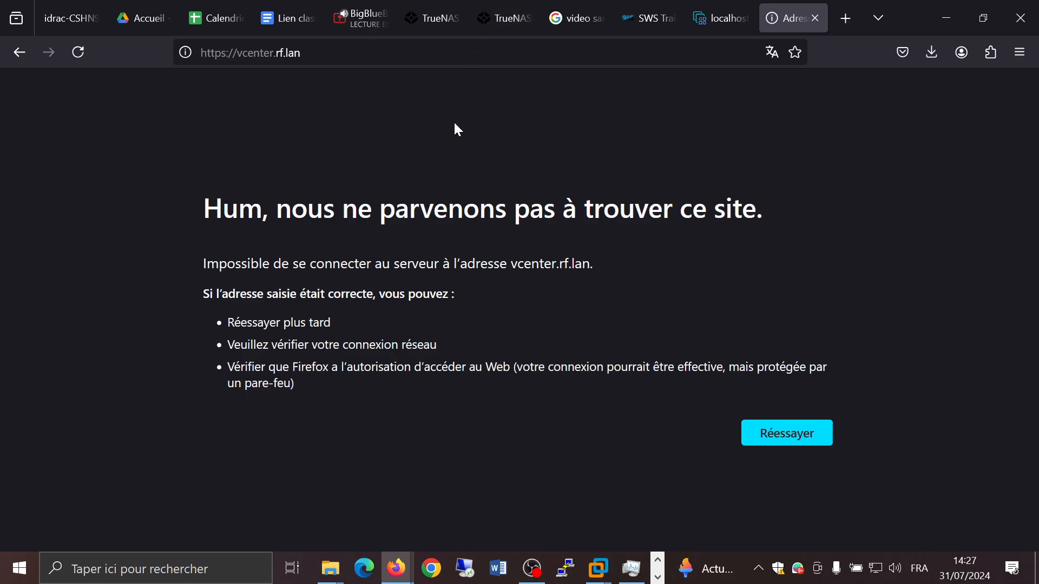
left_click(238, 49)
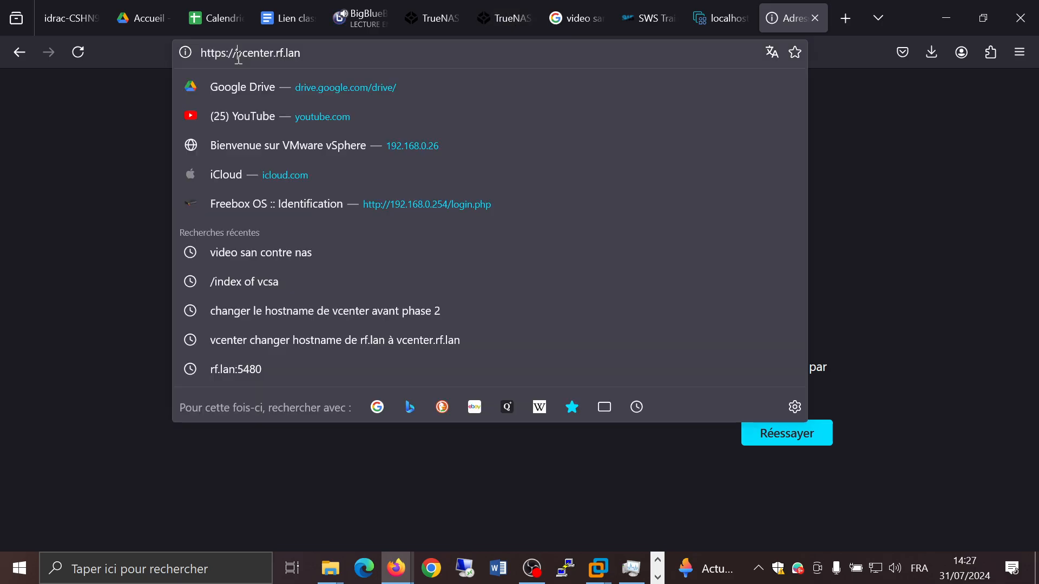
left_click_drag(237, 53, 353, 63)
type("10.0.01")
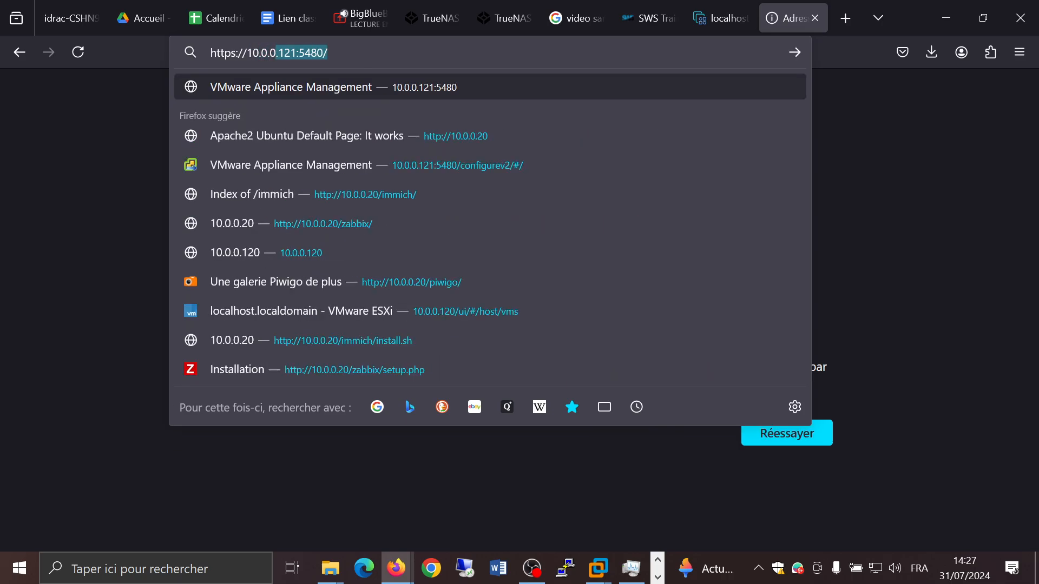
type("23")
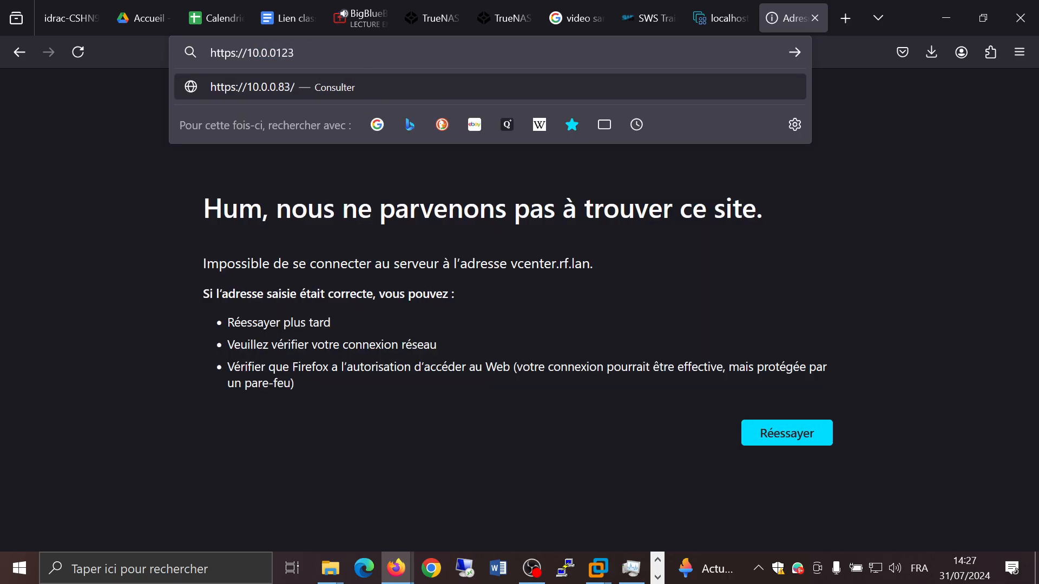
key("Return")
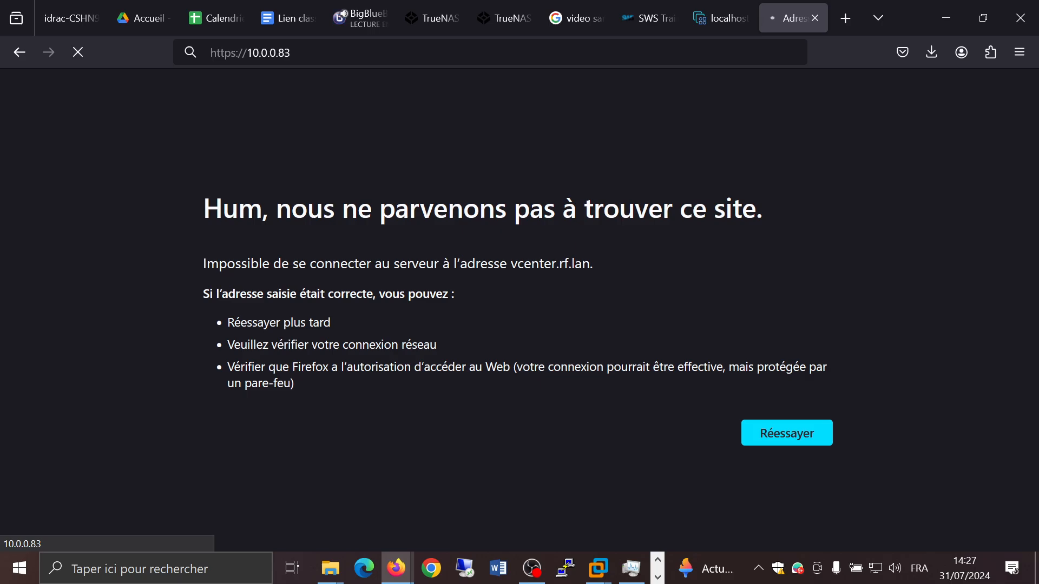
left_click(332, 51)
left_click(332, 51)
key("BackSpace")
key("BackSpace")
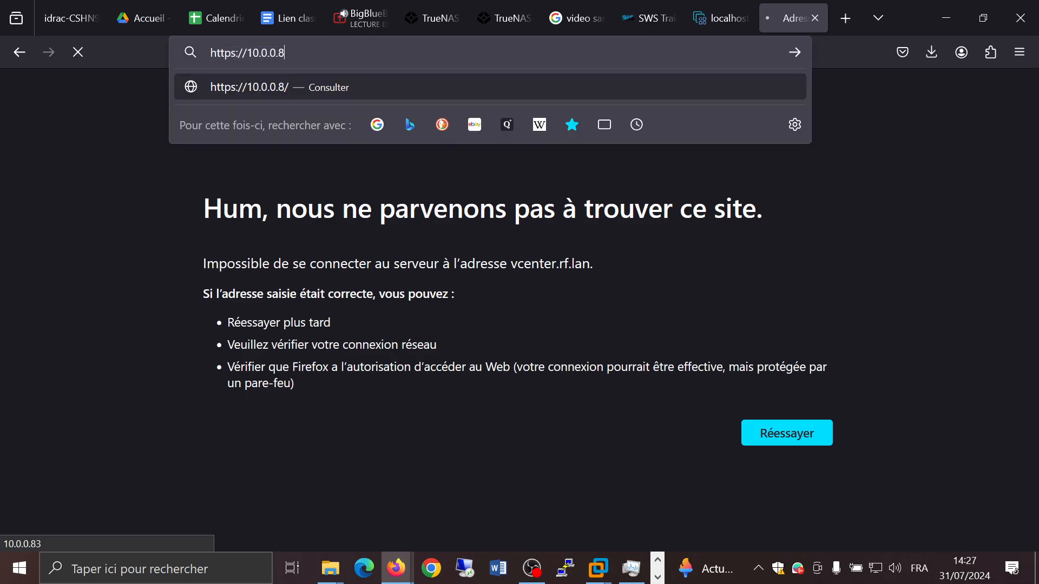
type("123")
key("Return")
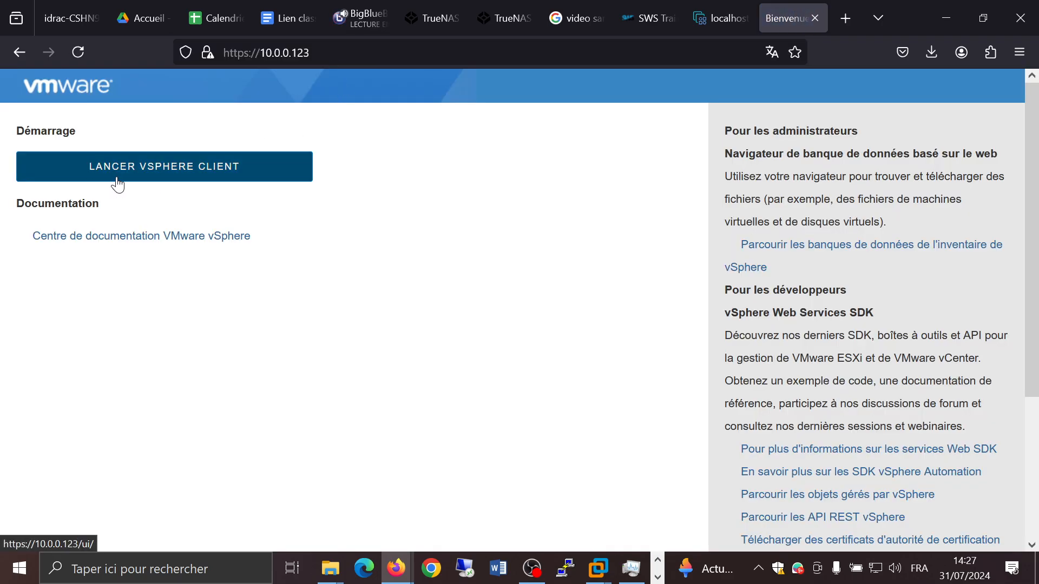
Step: Try to launch the vSphere Client from the welcome page, retrying the sign-in page
left_click(90, 179)
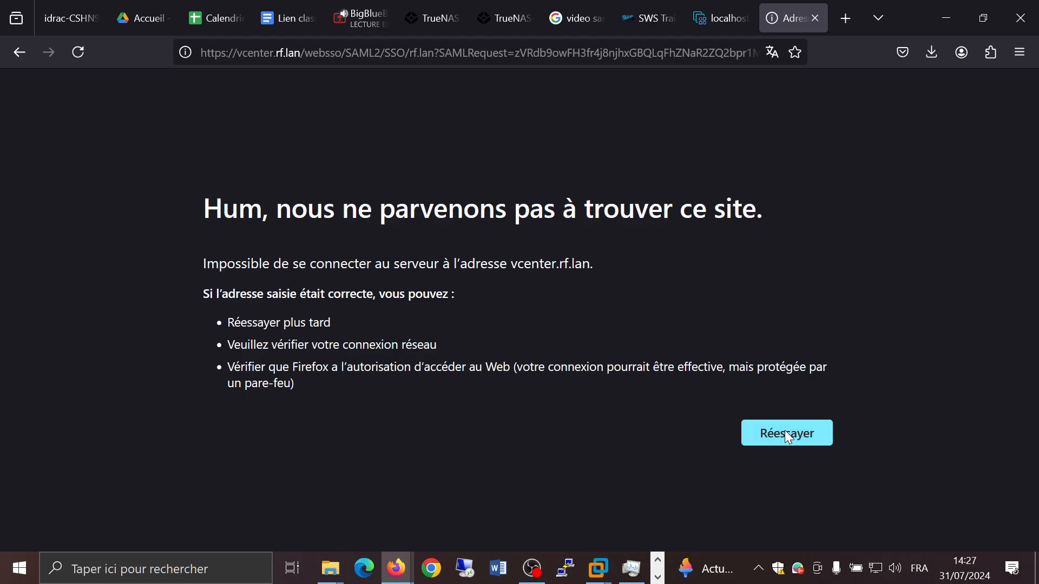
left_click(789, 434)
left_click(783, 433)
Step: In the ESXi Host Client tab, open the virtual machines list and power on the vcenter VM in its console
left_click(141, 22)
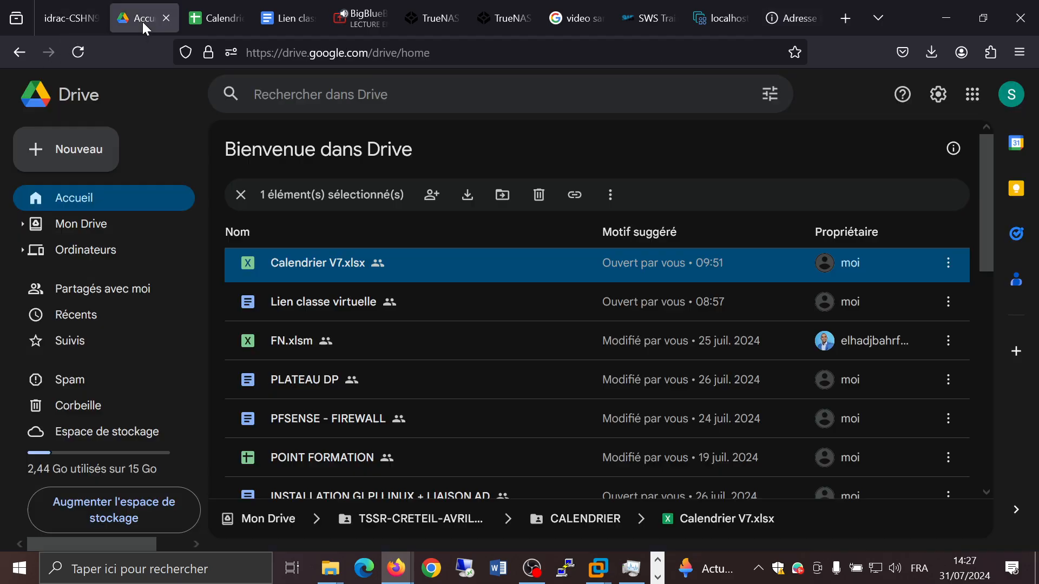
left_click(359, 24)
left_click(722, 20)
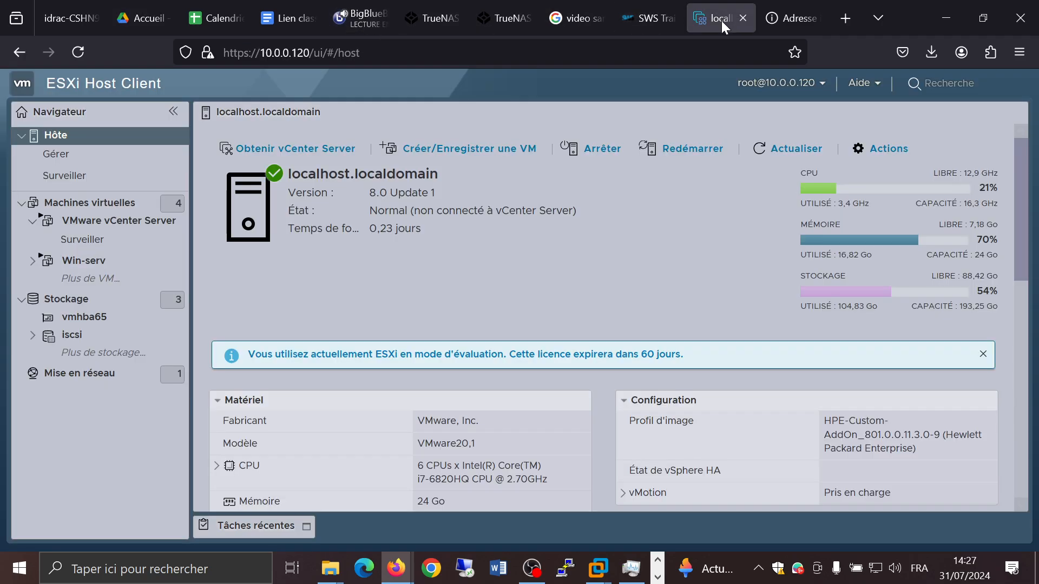
left_click(90, 203)
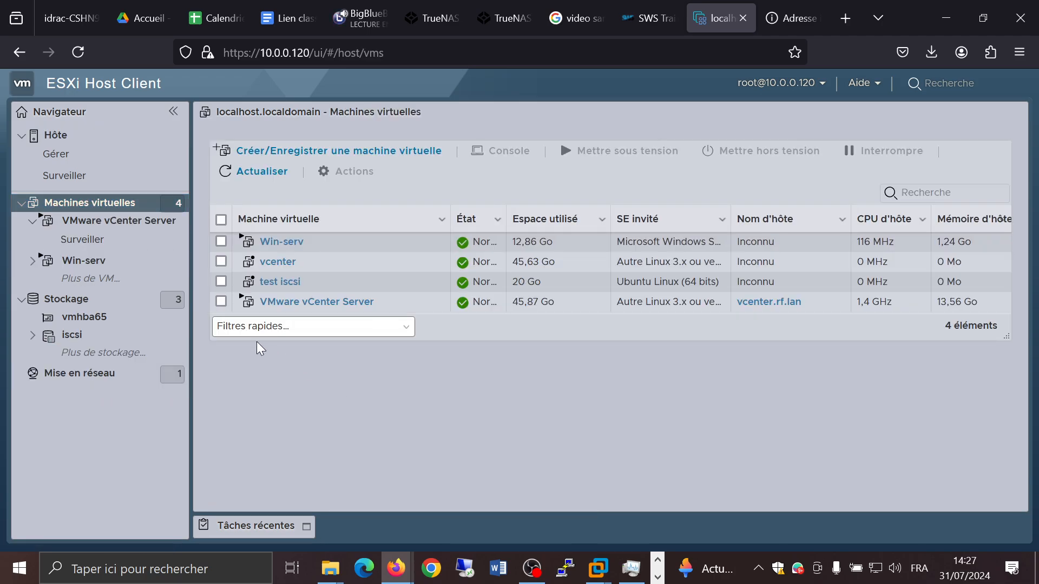
left_click(278, 264)
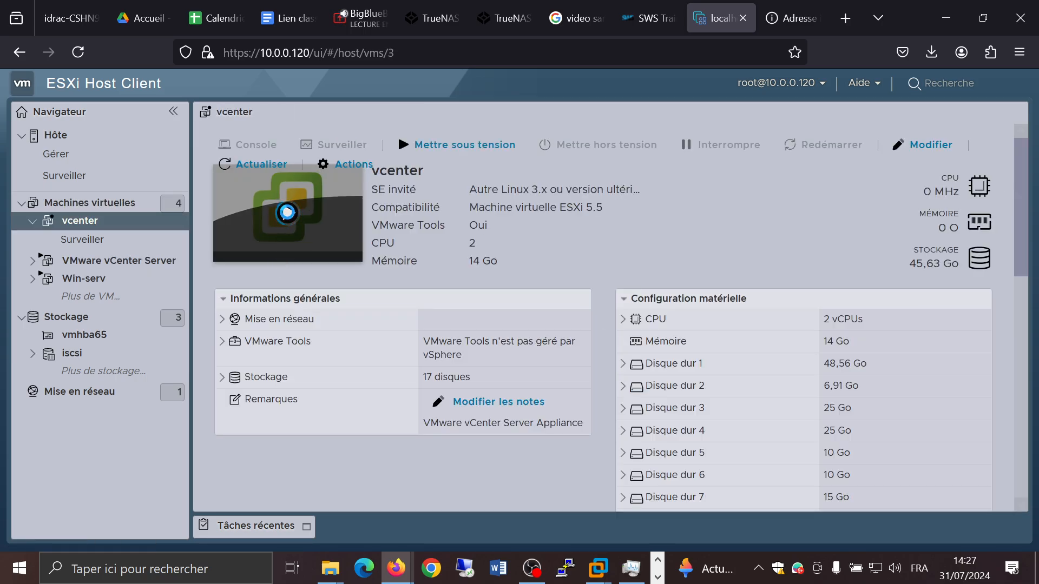
left_click(288, 216)
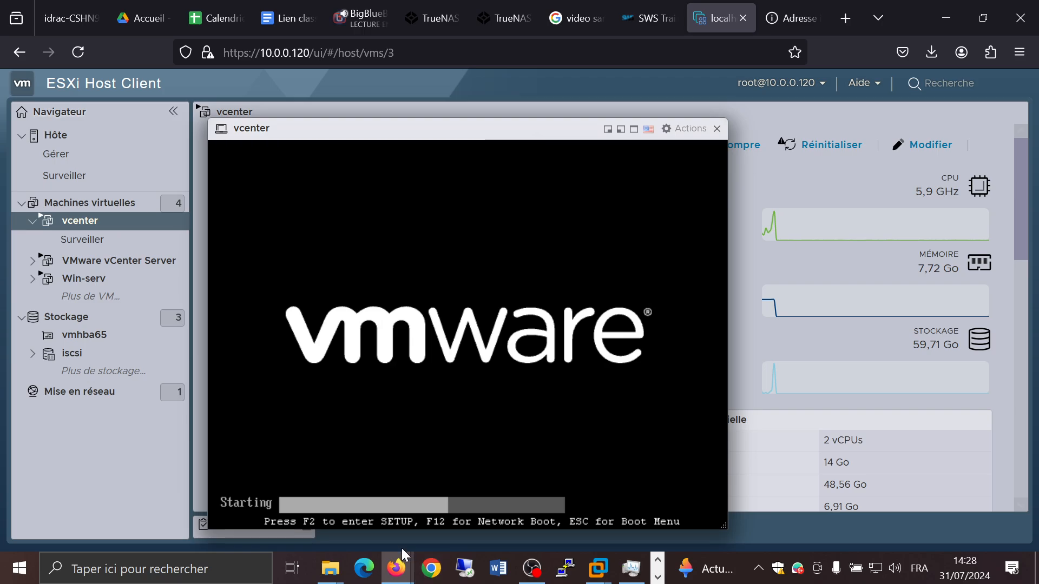
Step: Move the vcenter console window higher on the page
mouse_move(398, 565)
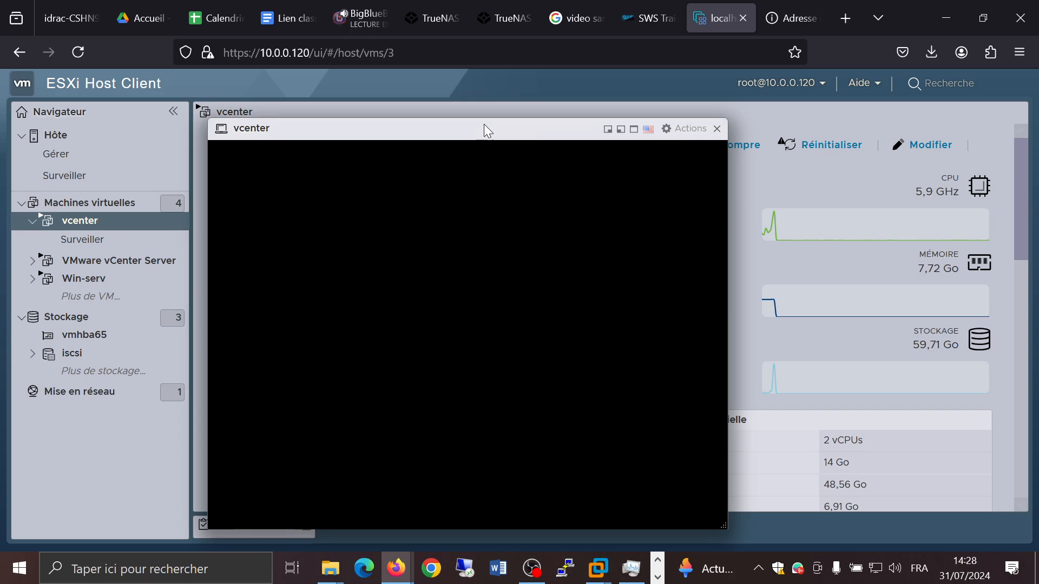
left_click_drag(484, 126, 505, 84)
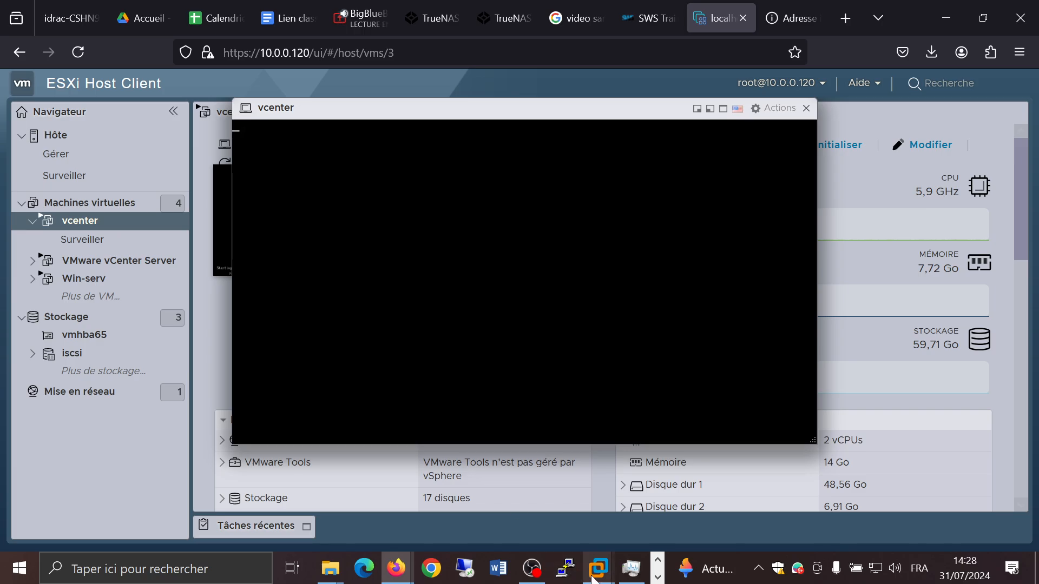
mouse_move(592, 578)
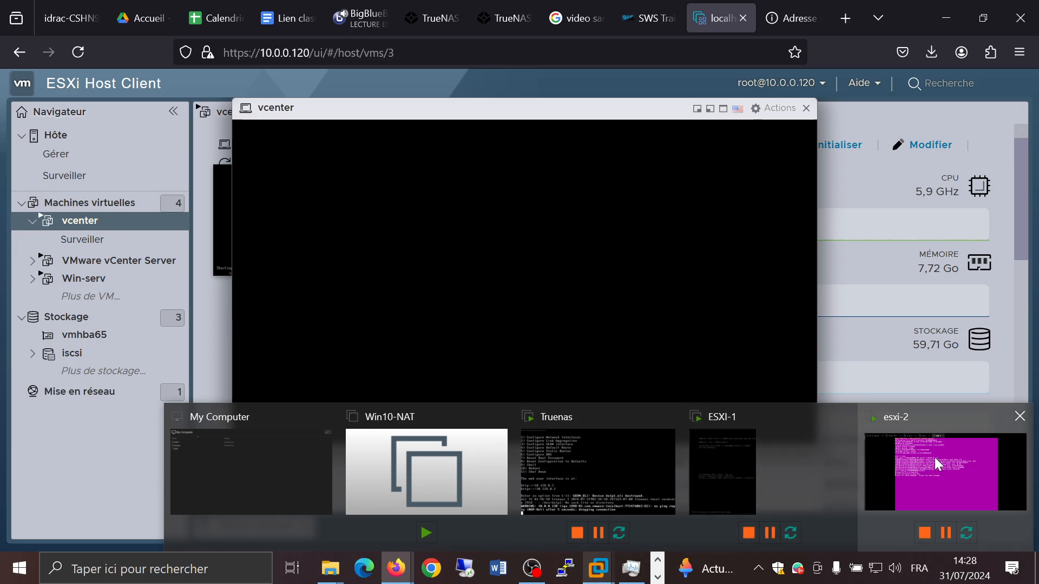
Step: Switch to the esxi-2 virtual machine in VMware Workstation and power it off
mouse_move(936, 458)
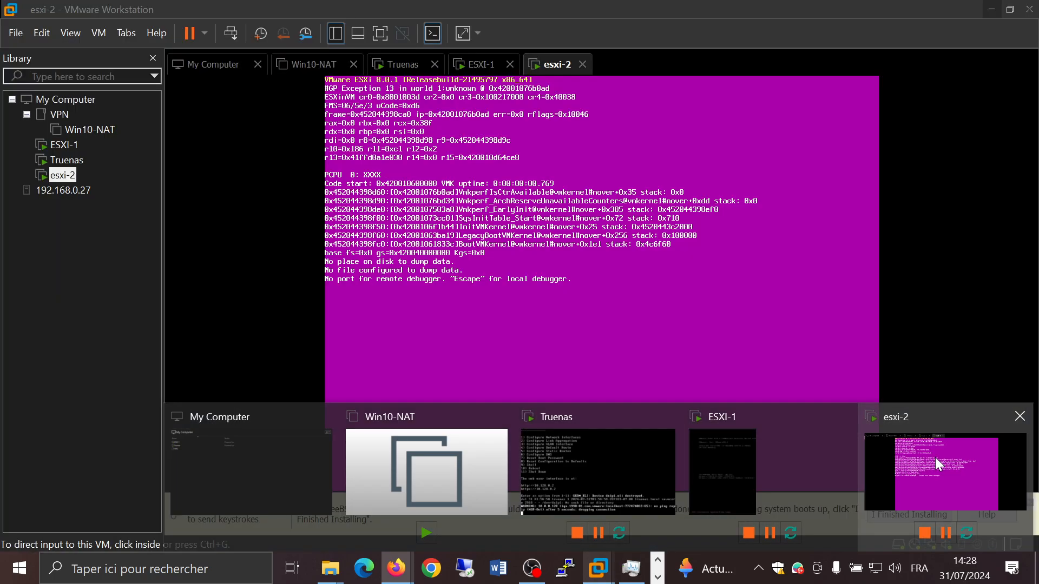
left_click(935, 457)
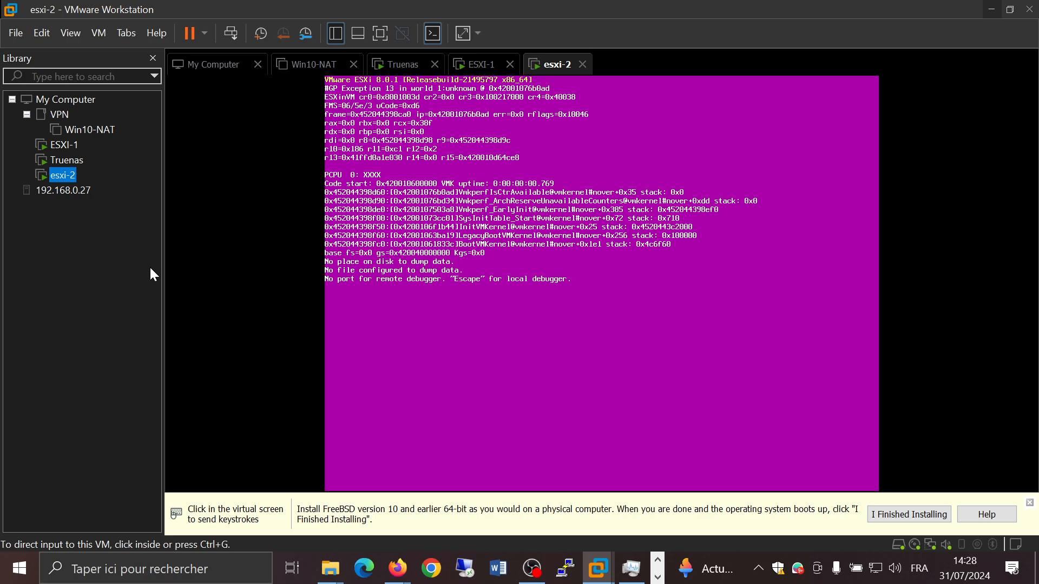
left_click(208, 271)
left_click(476, 265)
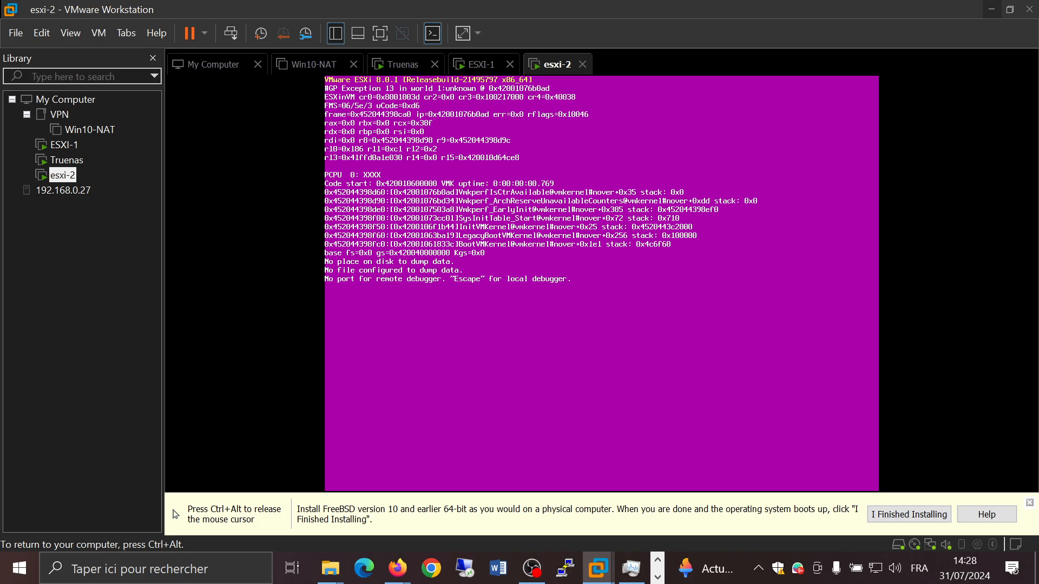
key("ctrl+alt")
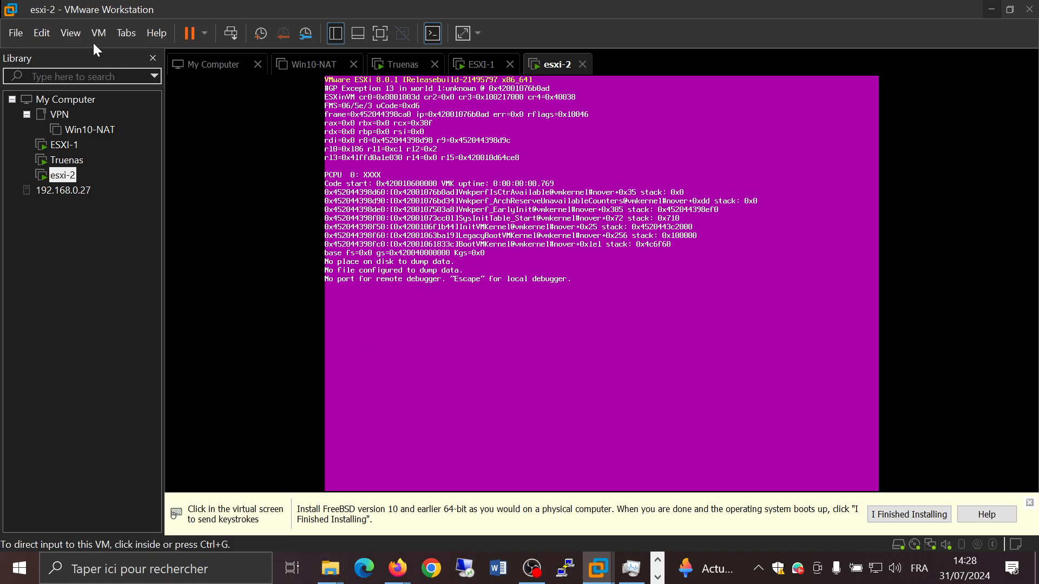
right_click(75, 179)
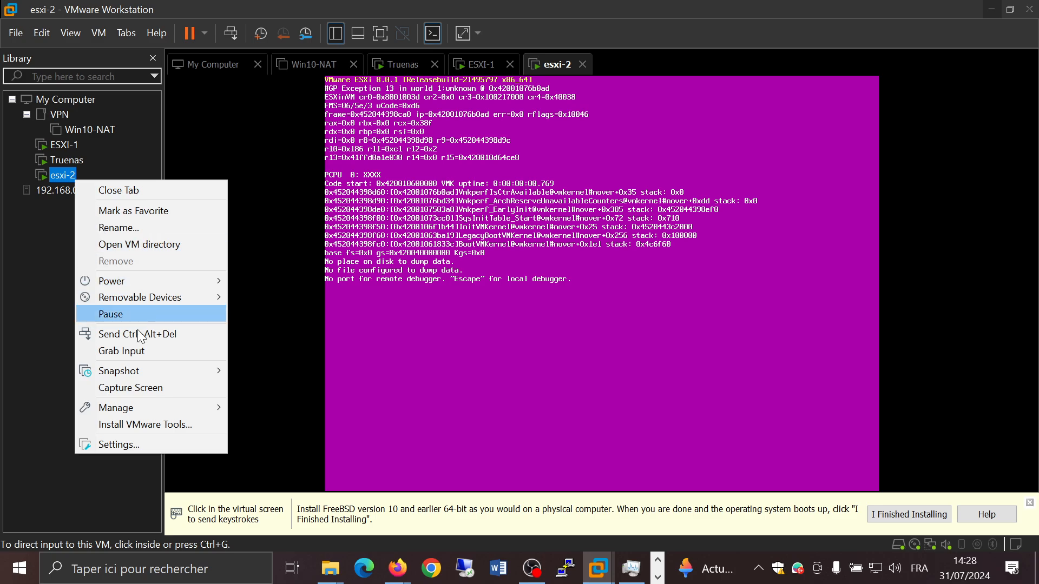
mouse_move(205, 282)
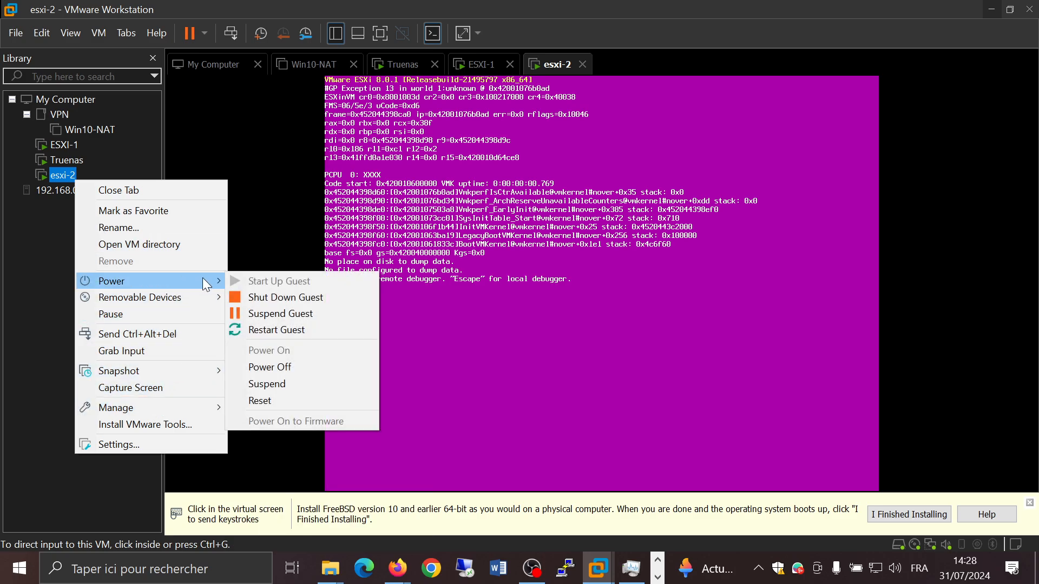
left_click(280, 367)
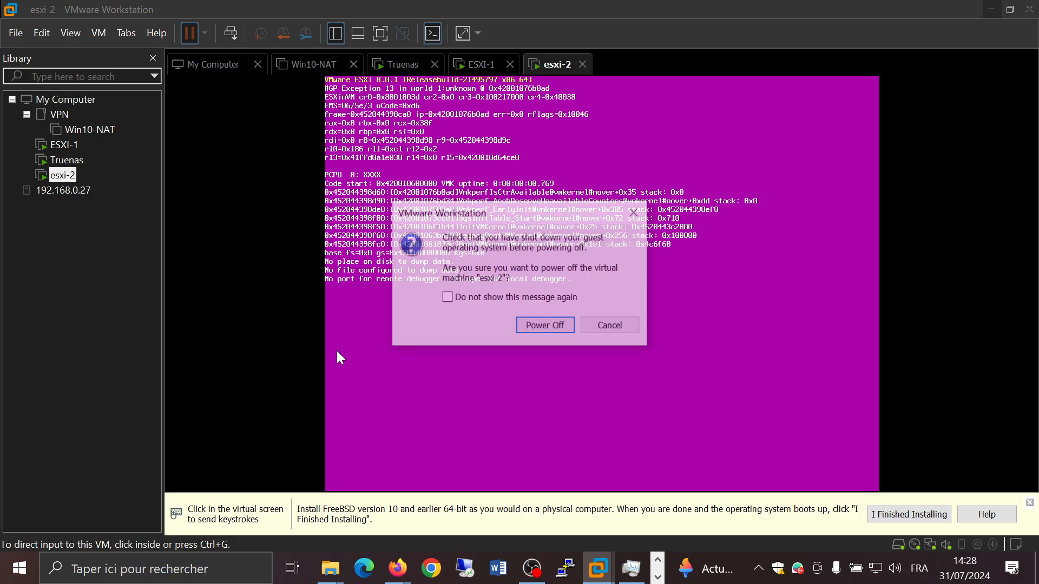
left_click(557, 326)
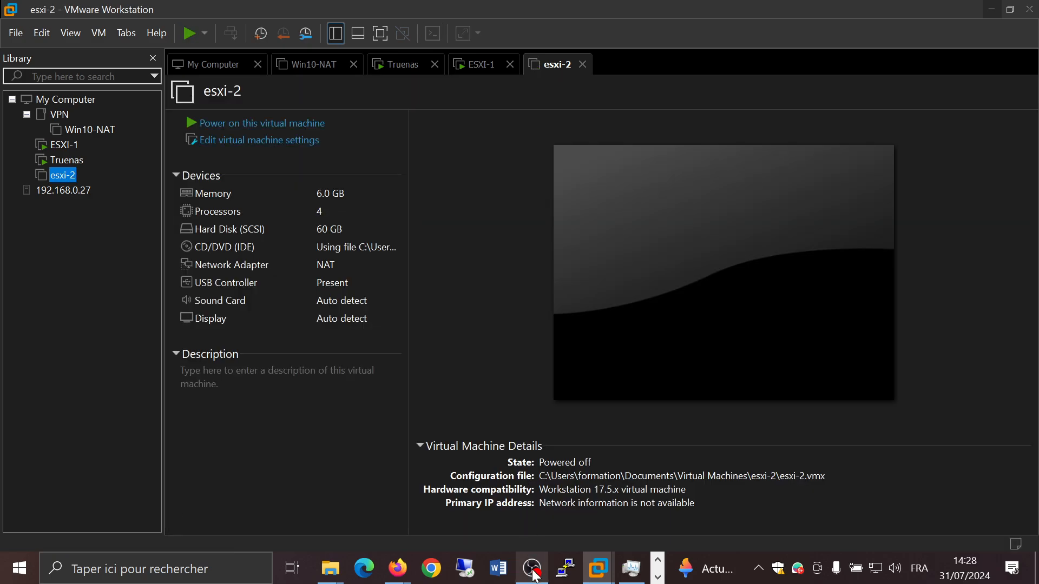
mouse_move(536, 576)
left_click(529, 495)
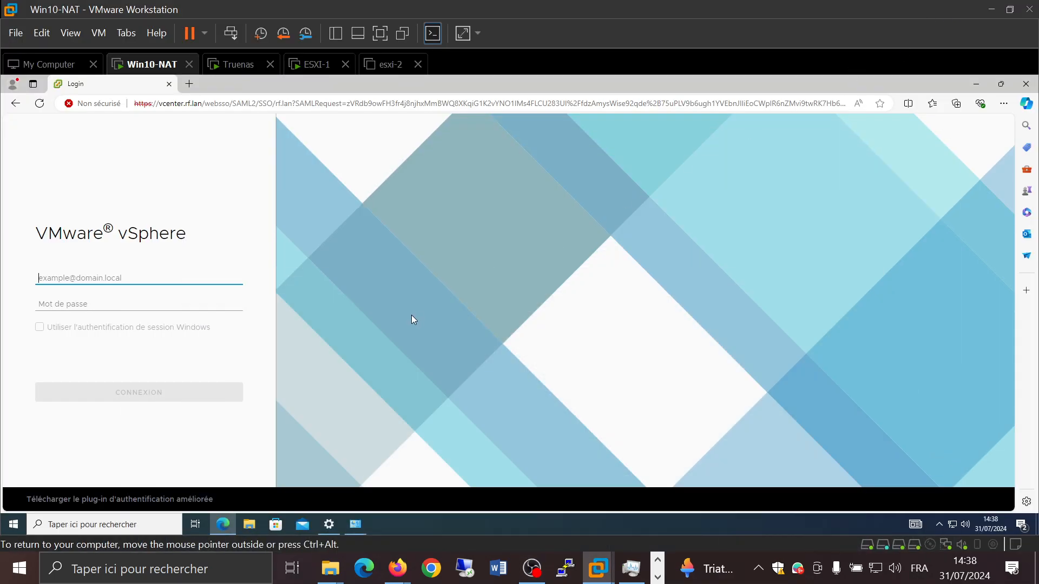
key("ctrl+plus")
key("ctrl+plus")
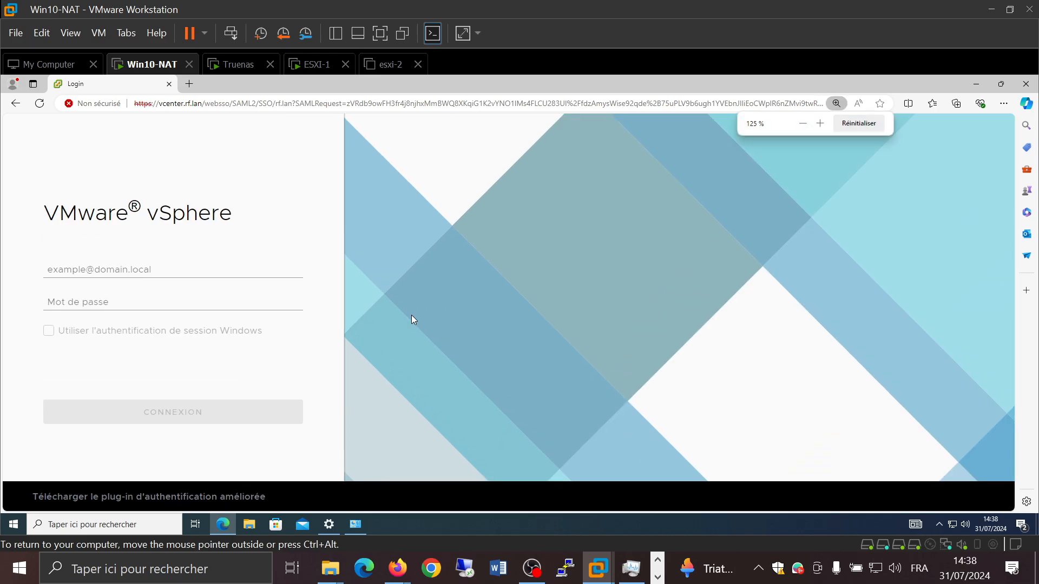
left_click(141, 274)
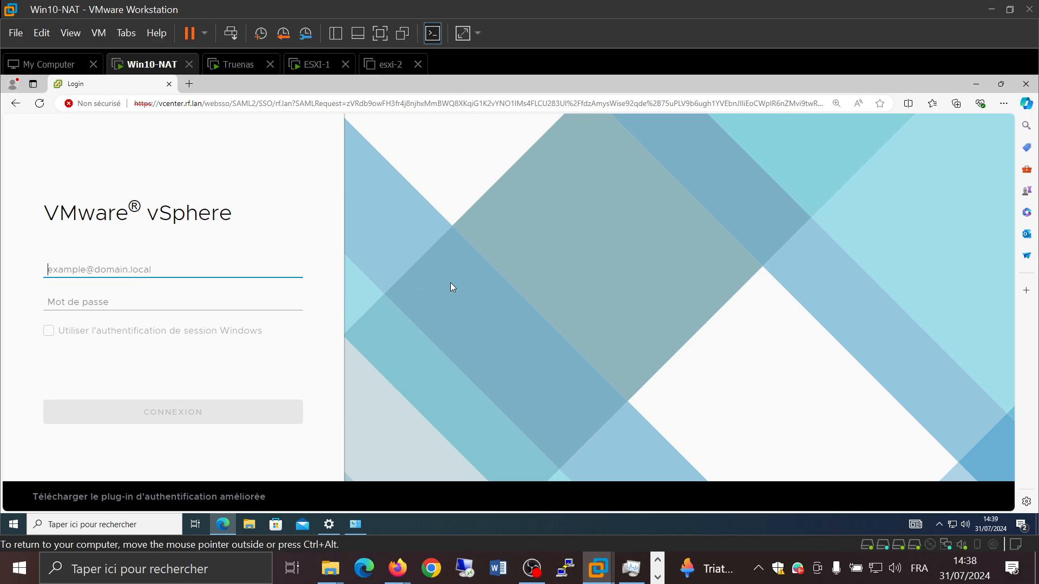
type("admini")
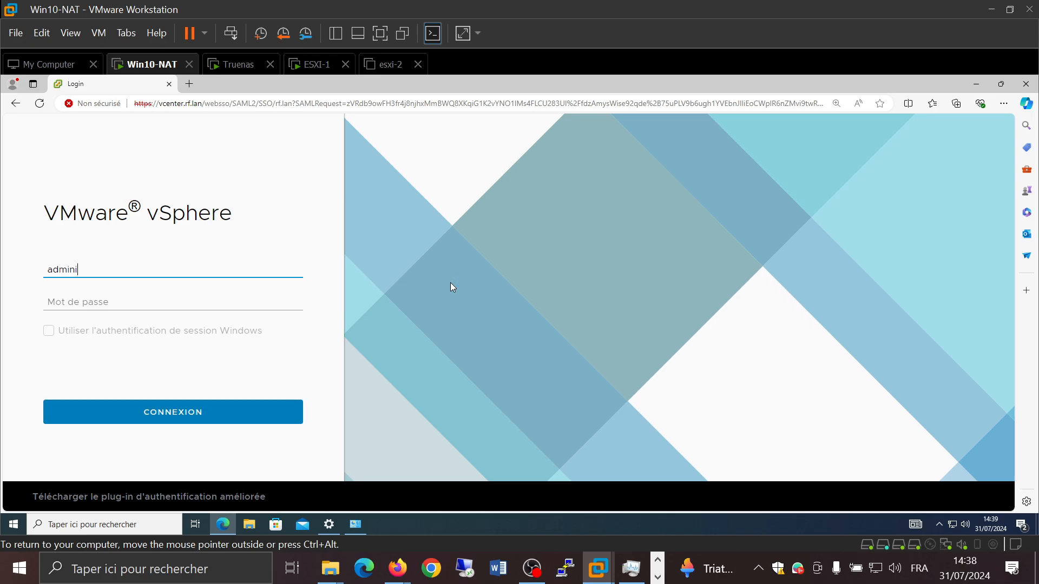
type("strator@rf.lan")
key("Tab")
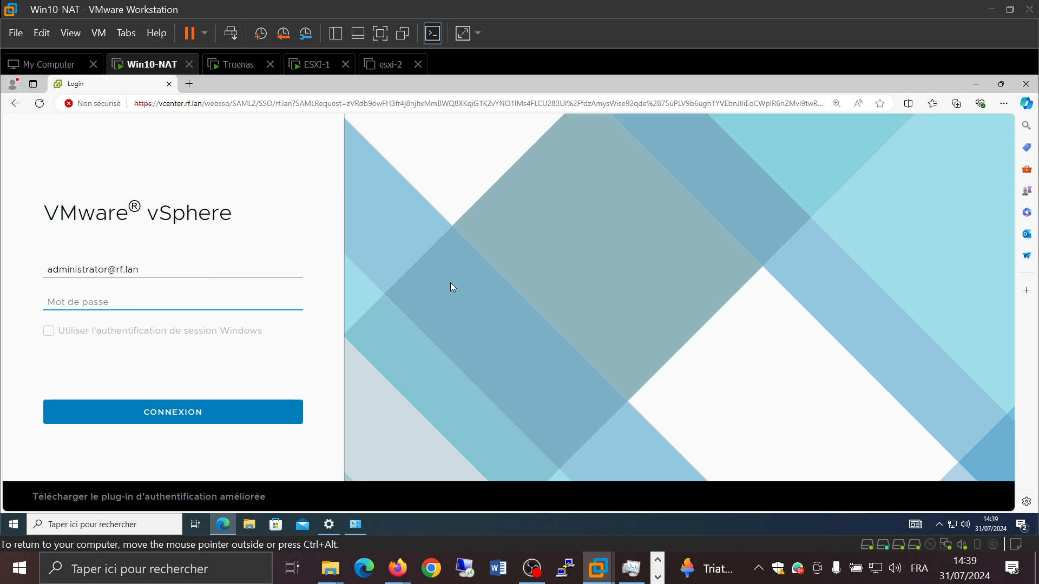
type("••••••••••")
left_click(151, 413)
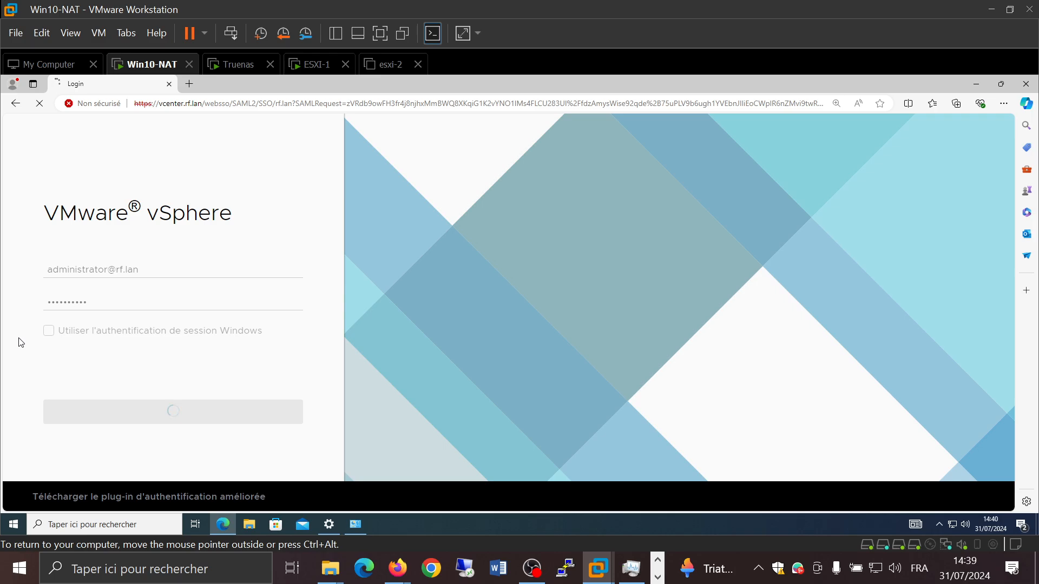
left_click(337, 574)
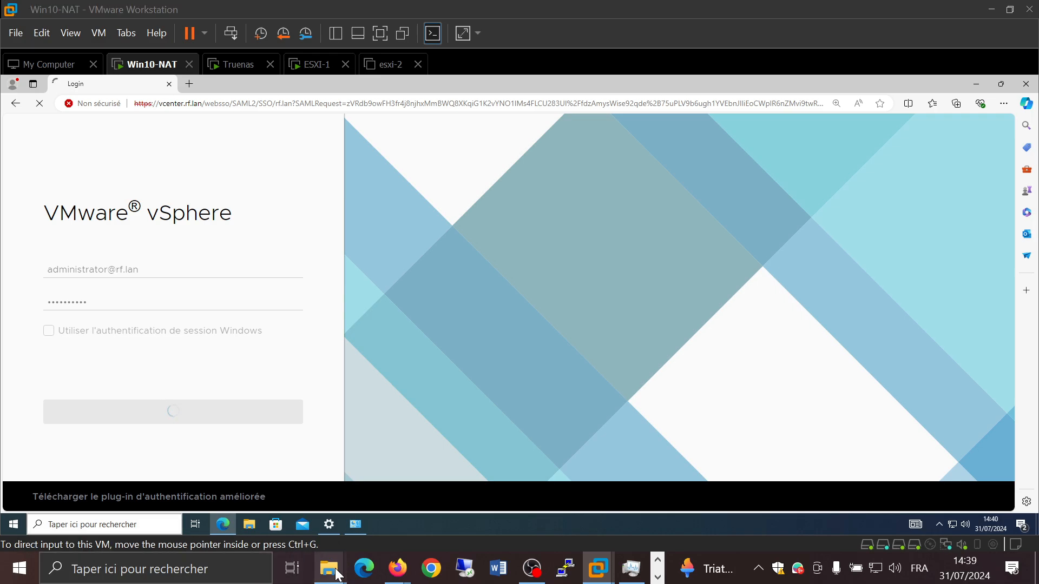
left_click(116, 493)
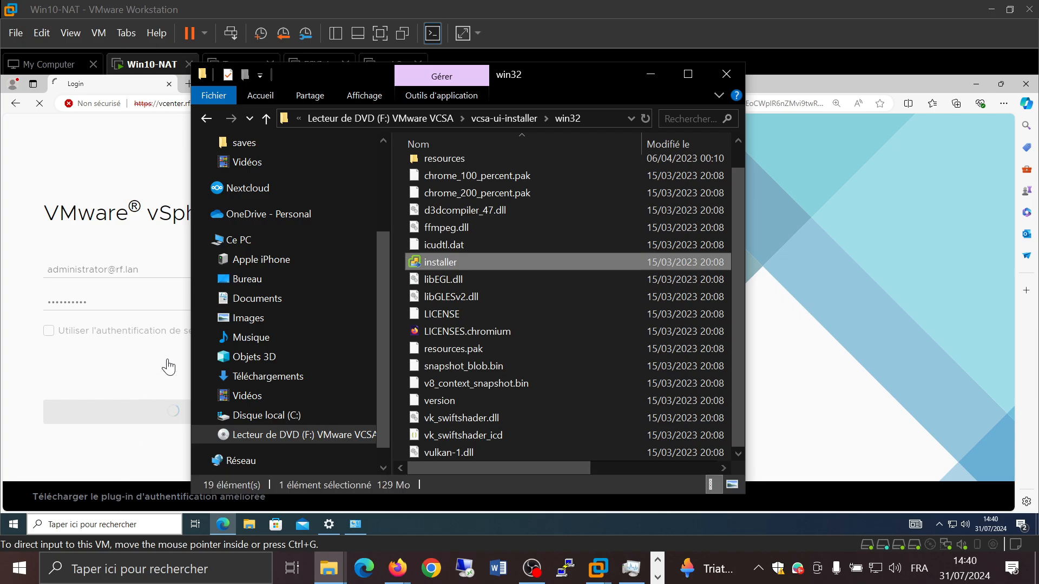
left_click(252, 240)
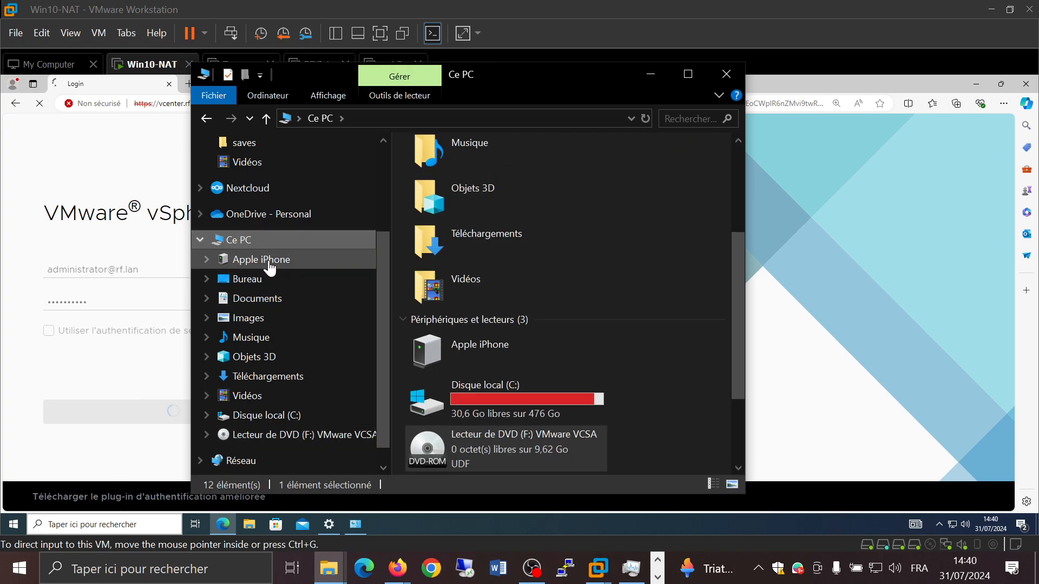
left_click(649, 75)
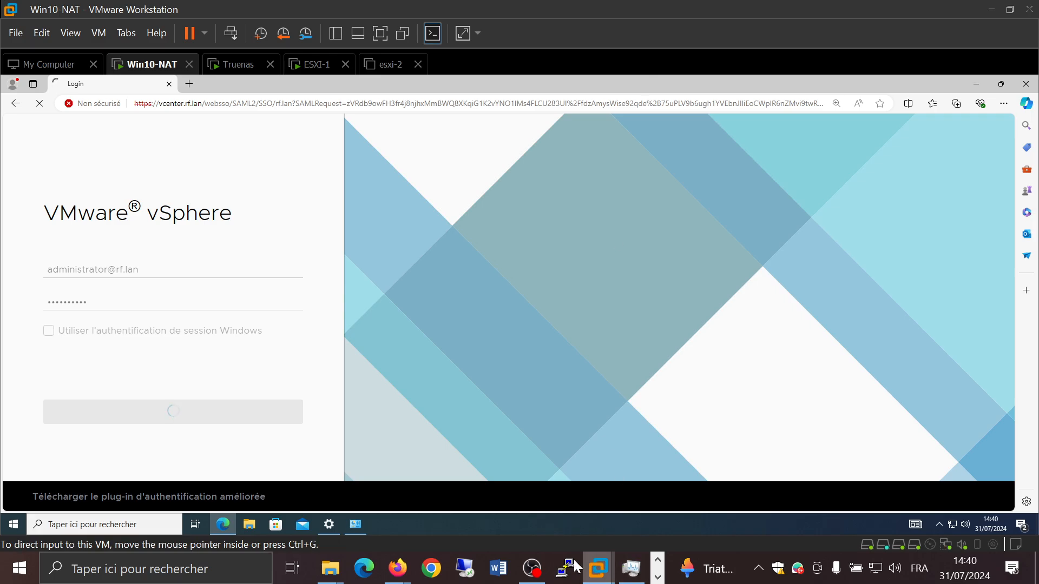
mouse_move(602, 573)
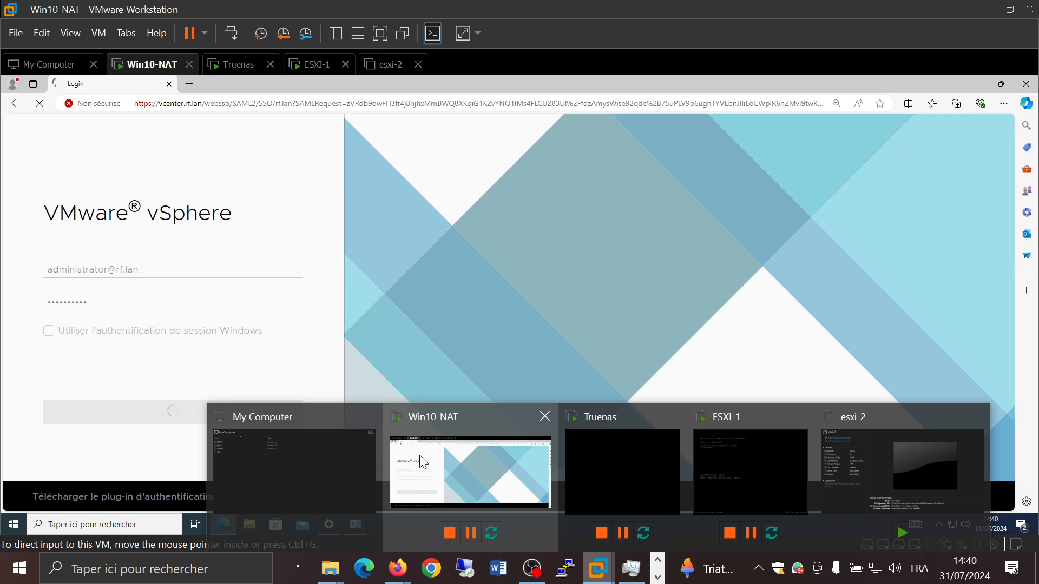
left_click(326, 446)
left_click(326, 445)
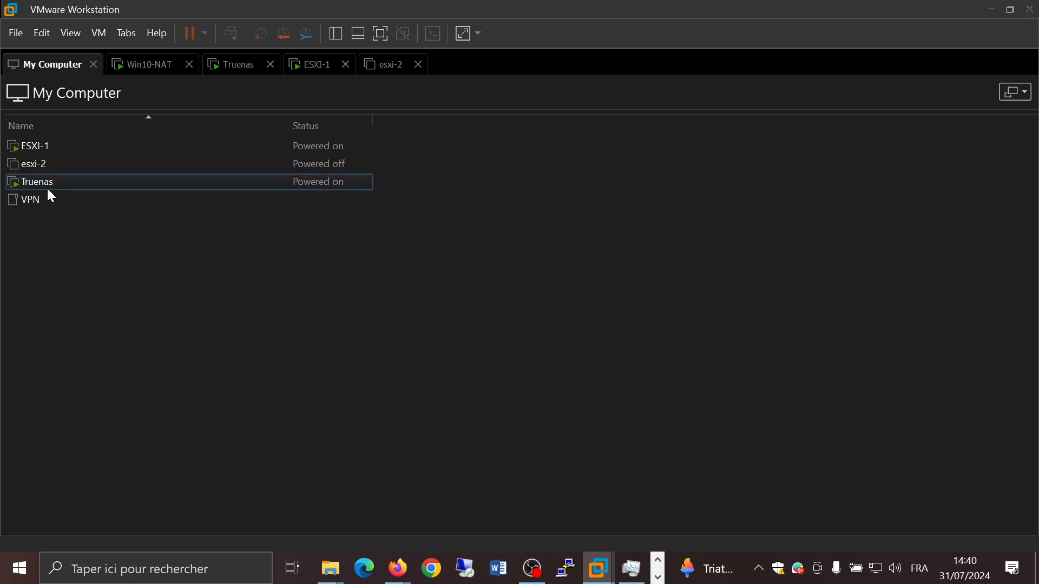
left_click(35, 165)
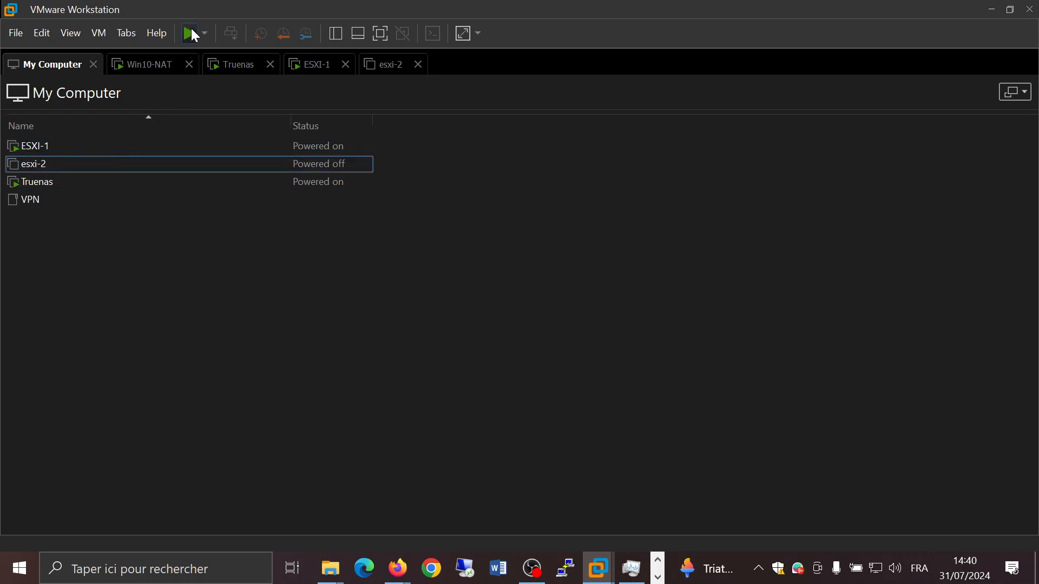
left_click(993, 10)
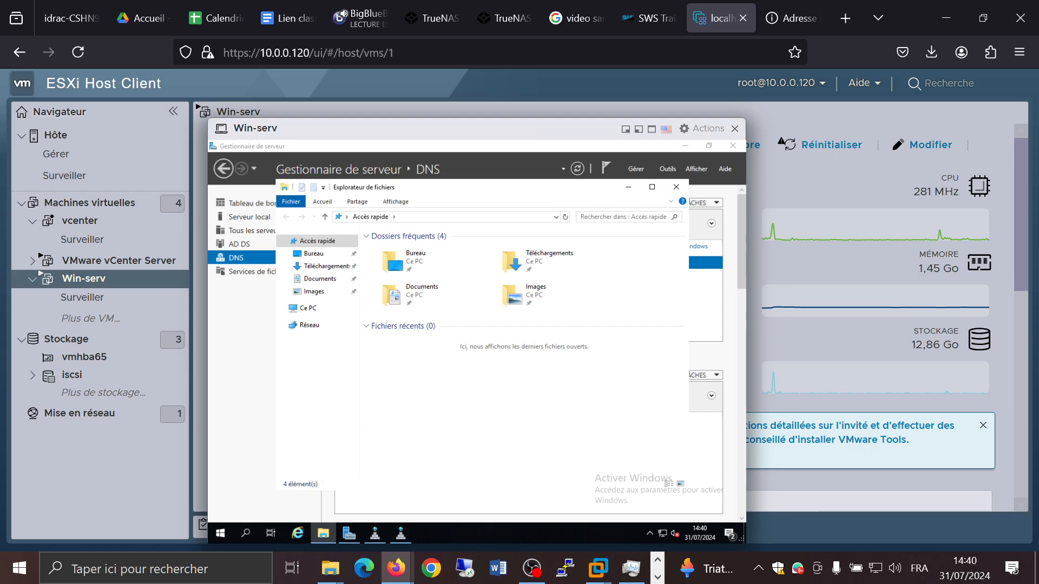
left_click(519, 487)
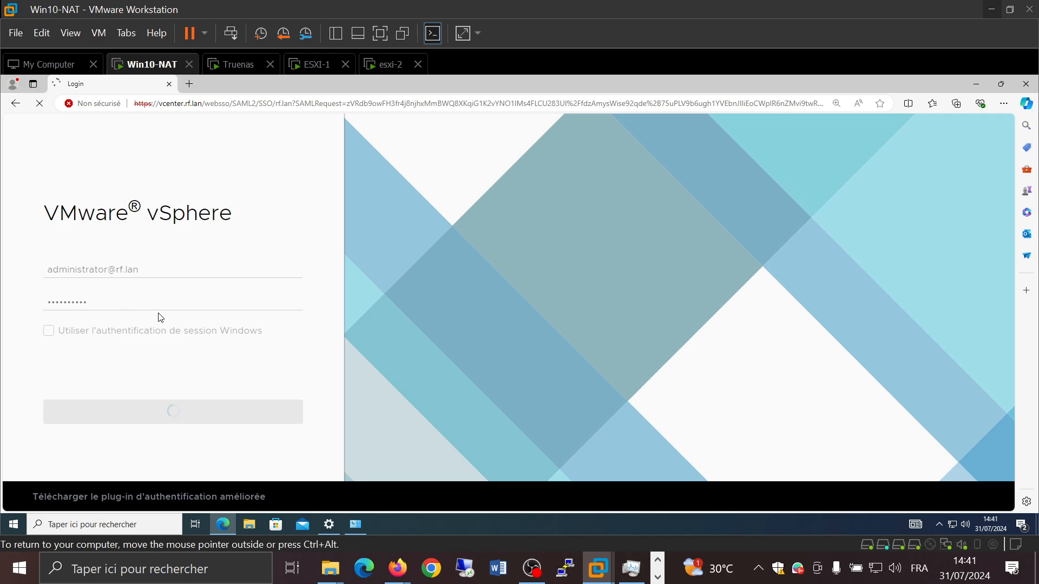
Step: Reload the vcenter.rf.lan sign-in page in the Win10-NAT browser
left_click(334, 108)
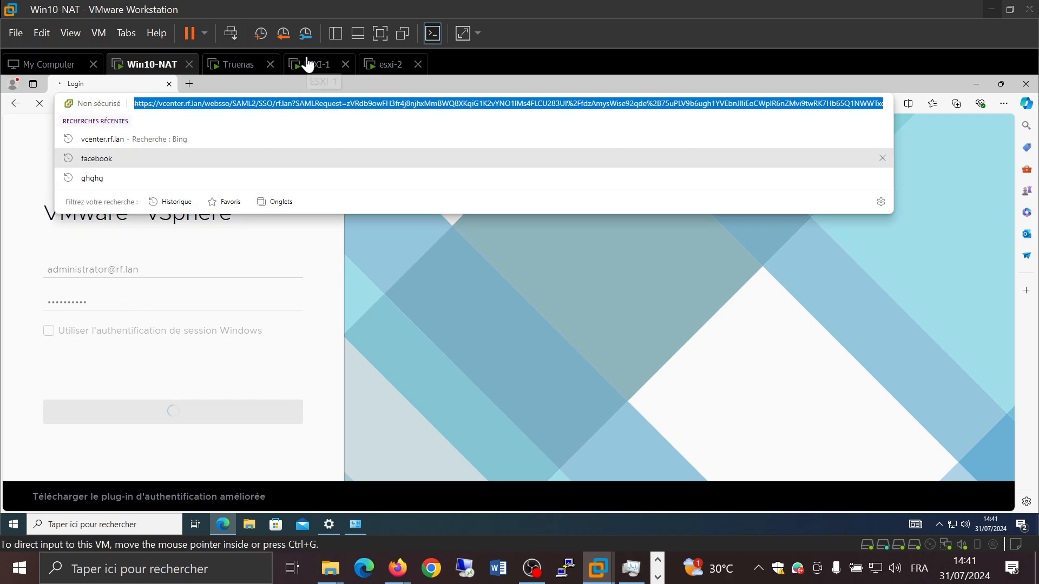
left_click(278, 103)
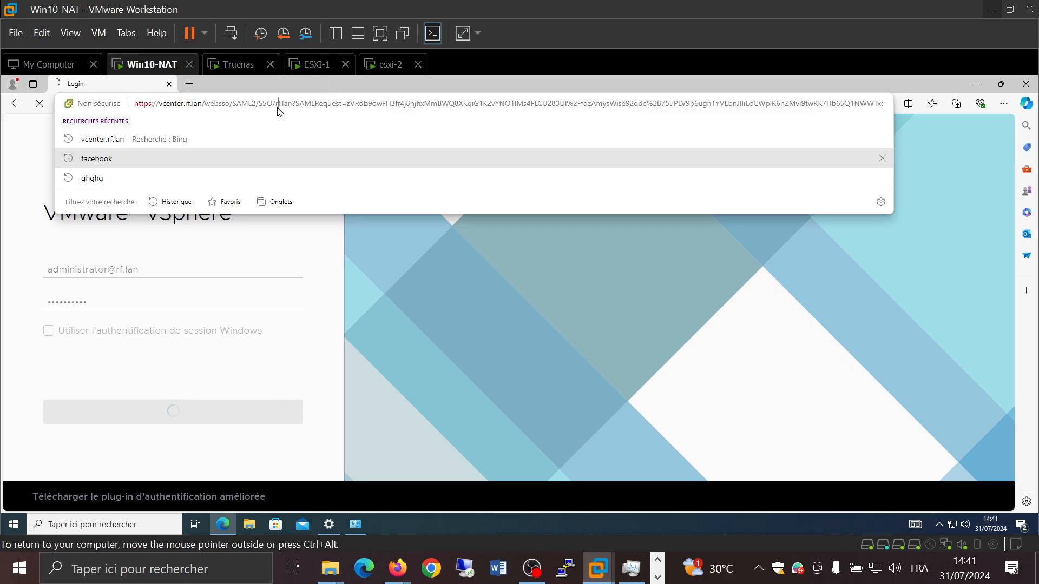
key("ctrl+a")
key("Return")
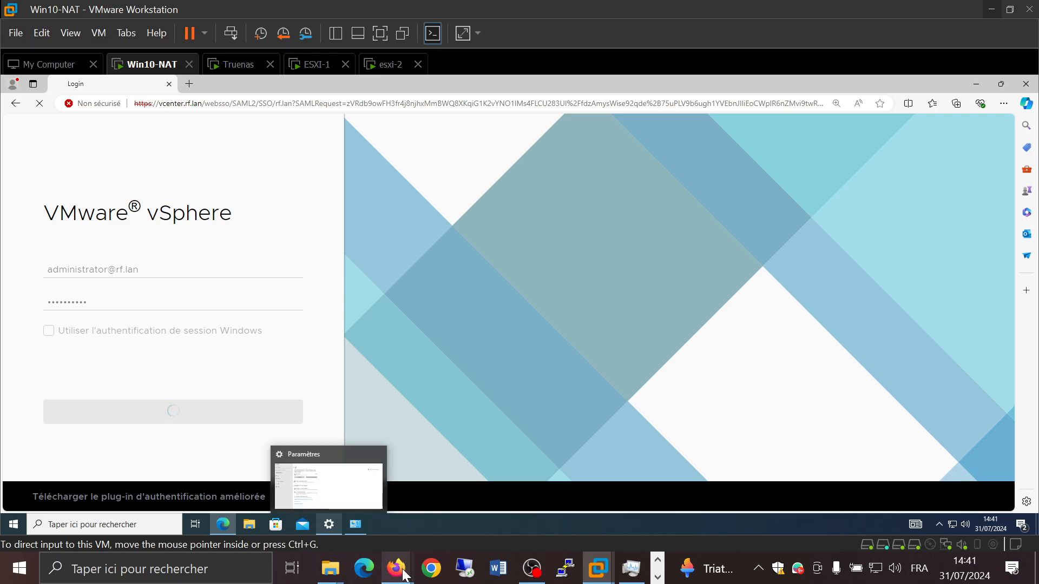
Step: In the host's Firefox, open 192.168.0.26 in the tab holding the vcenter.rf.lan page
mouse_move(403, 575)
left_click(346, 496)
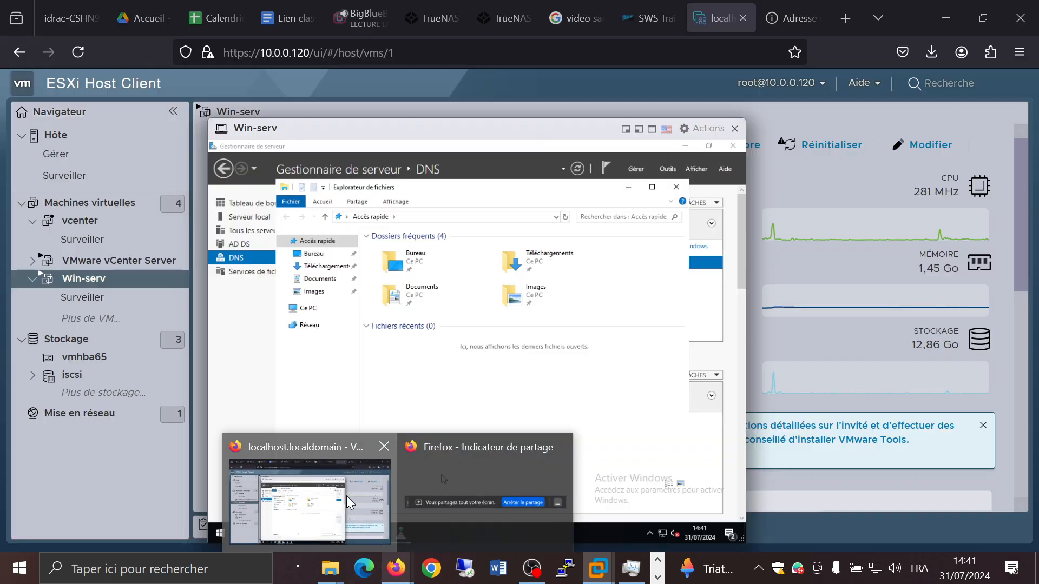
left_click(795, 19)
left_click(660, 50)
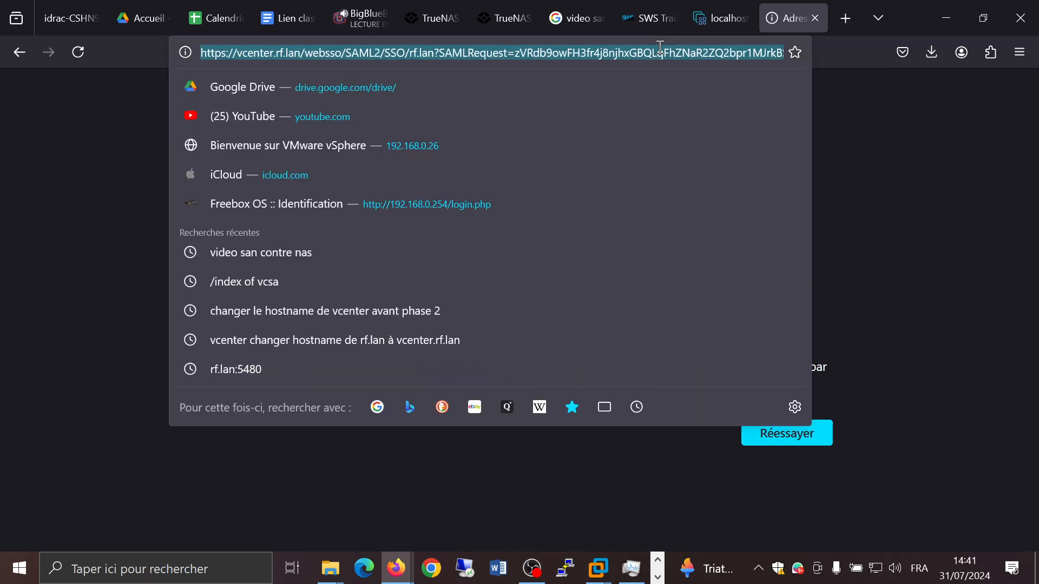
type("192.1")
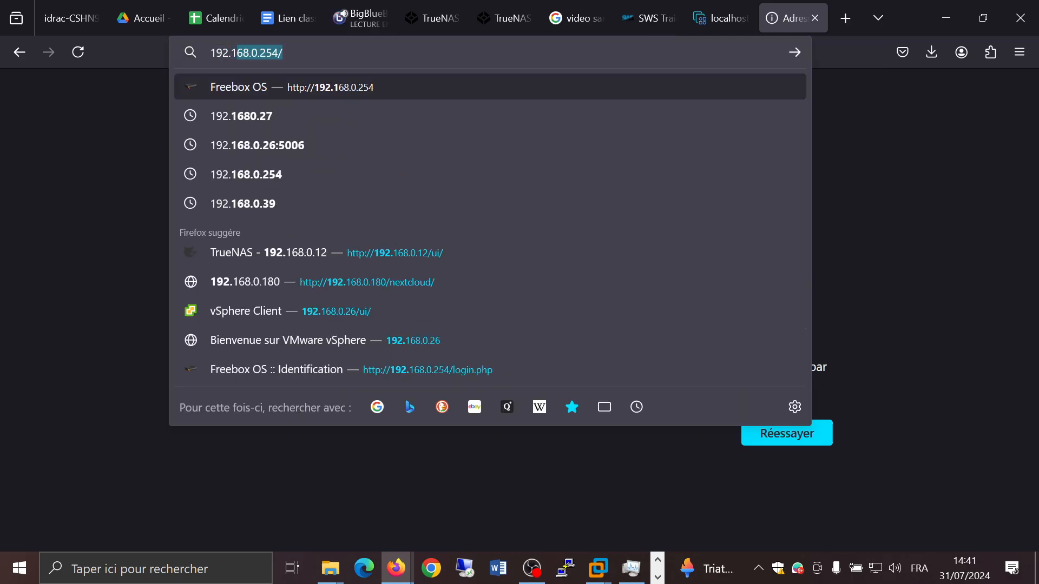
type("68.0.")
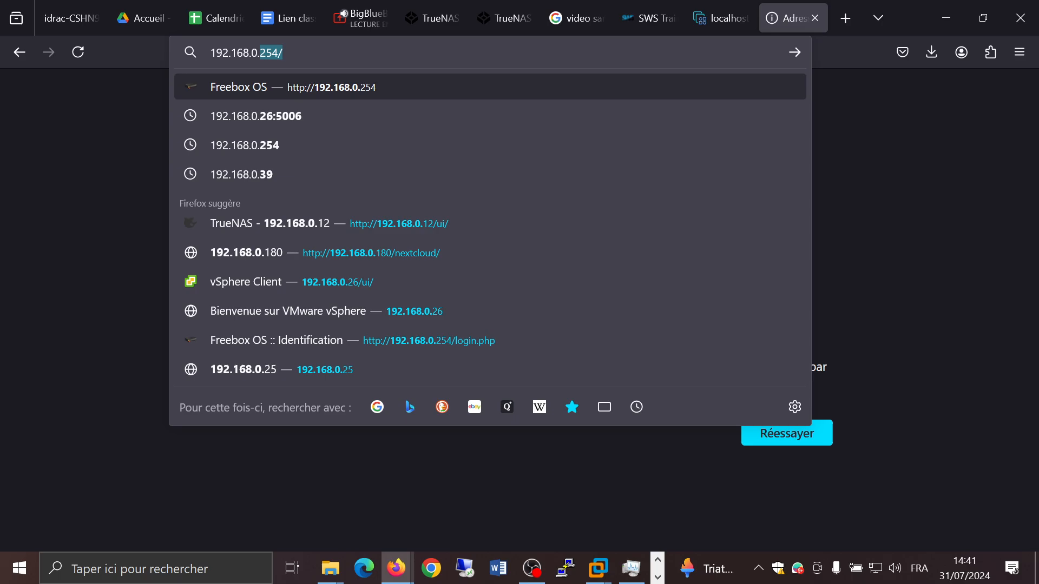
type("26")
key("Return")
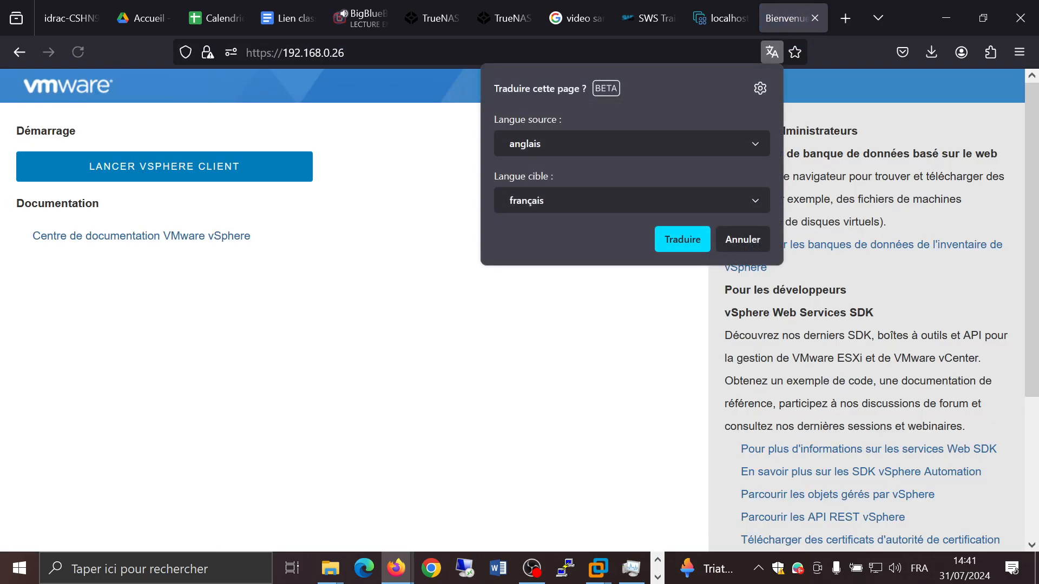
left_click(269, 176)
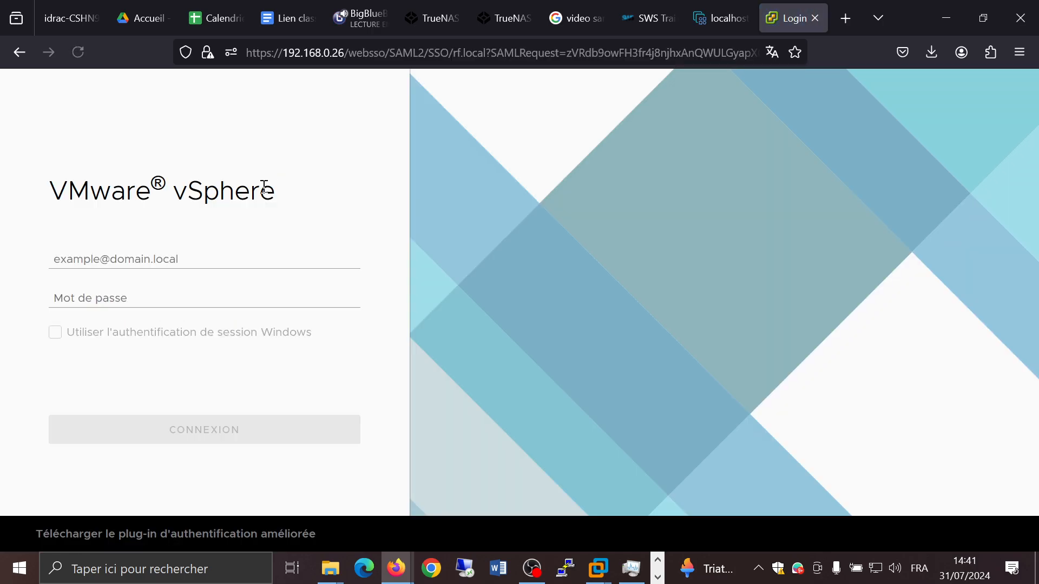
left_click(211, 260)
type("adm")
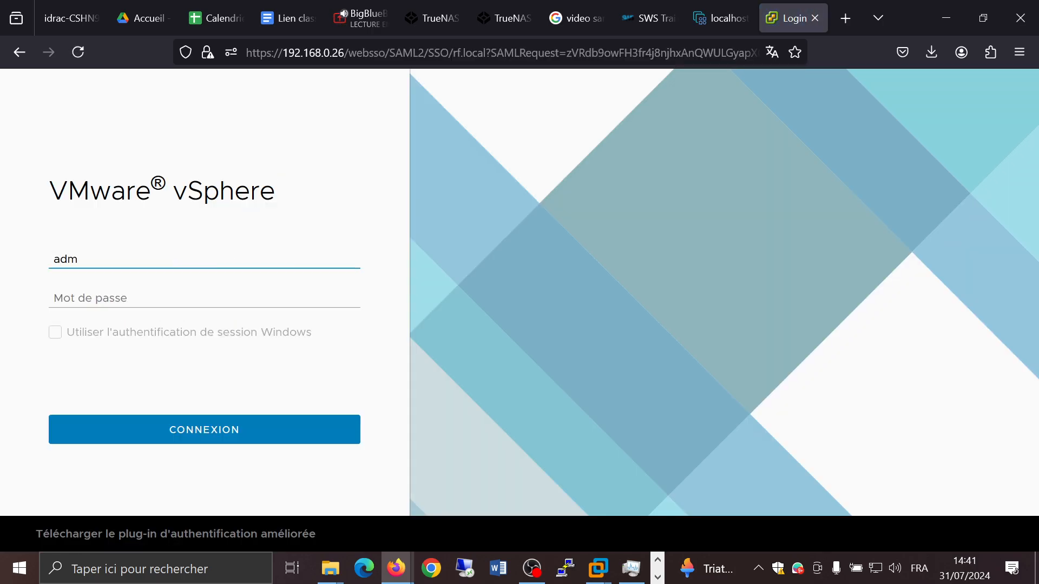
type("inistrator@rf.local")
key("Tab")
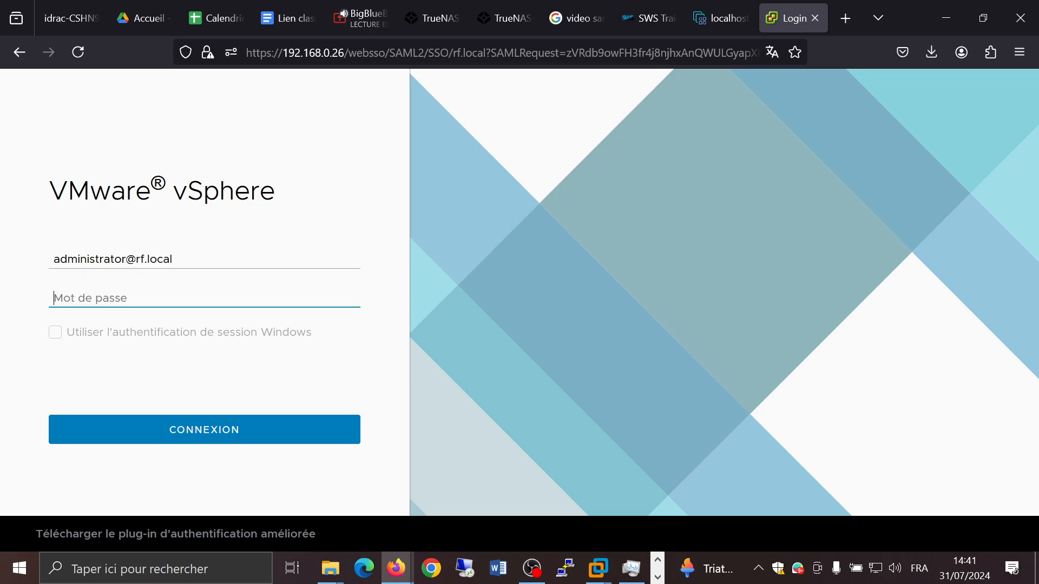
type("•••••••")
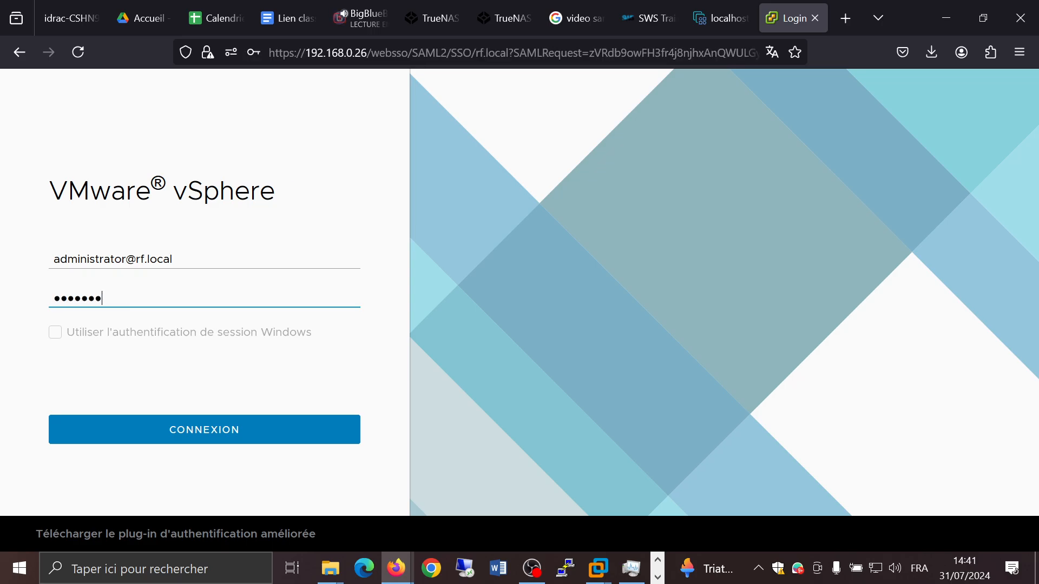
type("•••")
key("Return")
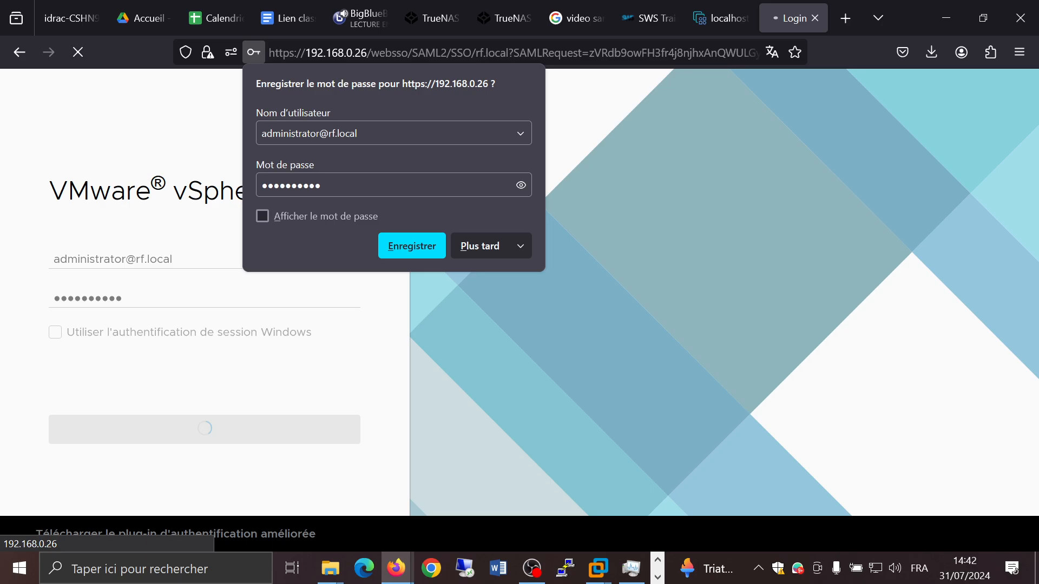
left_click(483, 249)
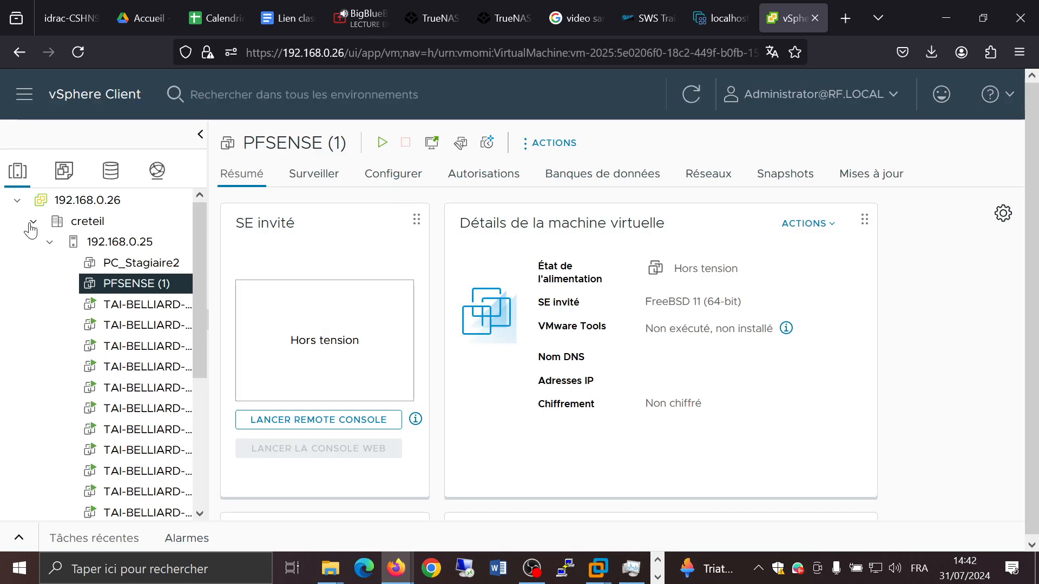
Step: Collapse the inventory tree to the 192.168.0.26 vCenter and review its summary page
left_click(29, 222)
left_click(16, 200)
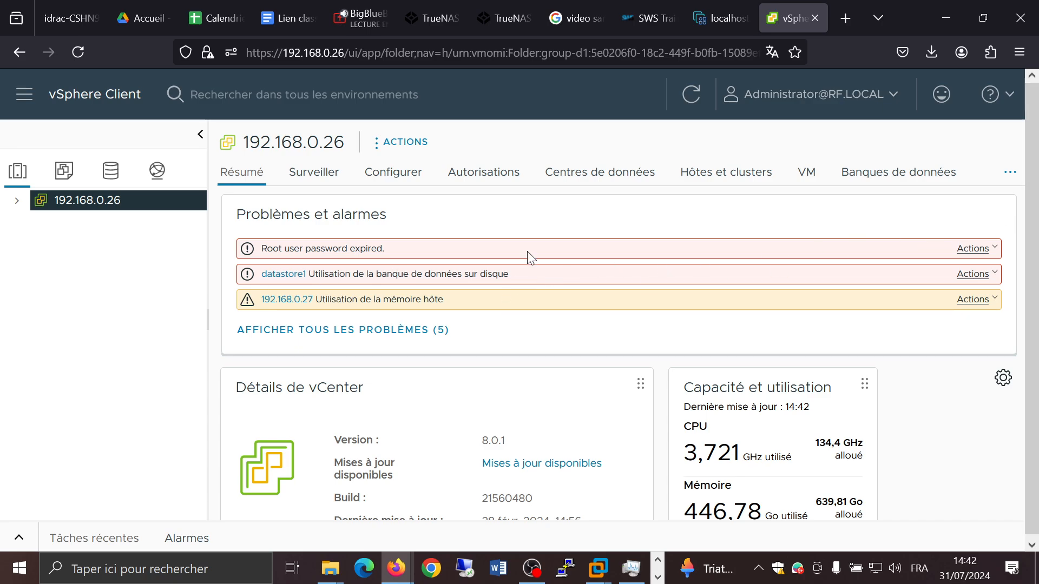
scroll(655, 336, "down", 3)
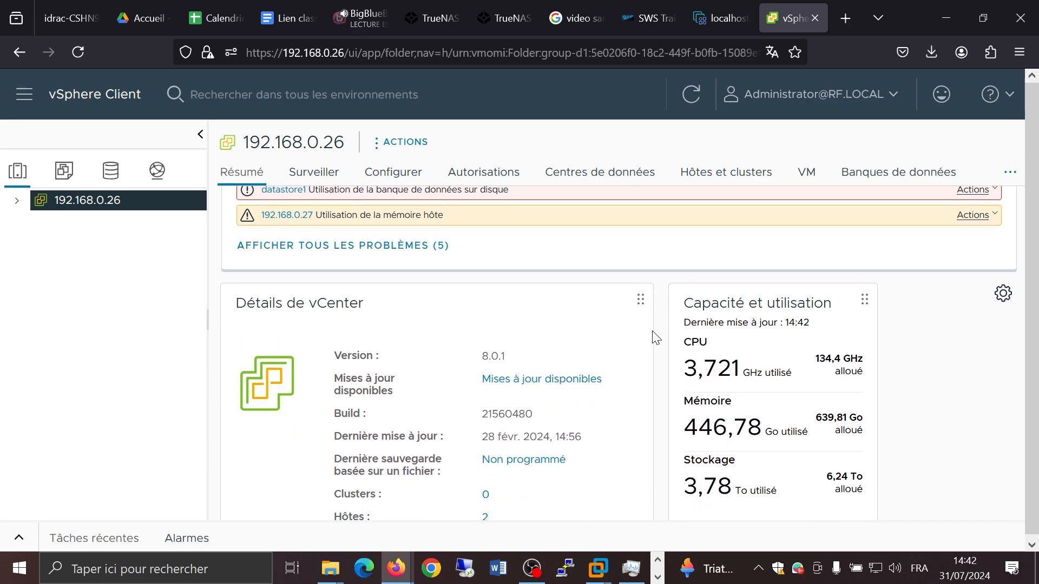
scroll(669, 349, "down", 3)
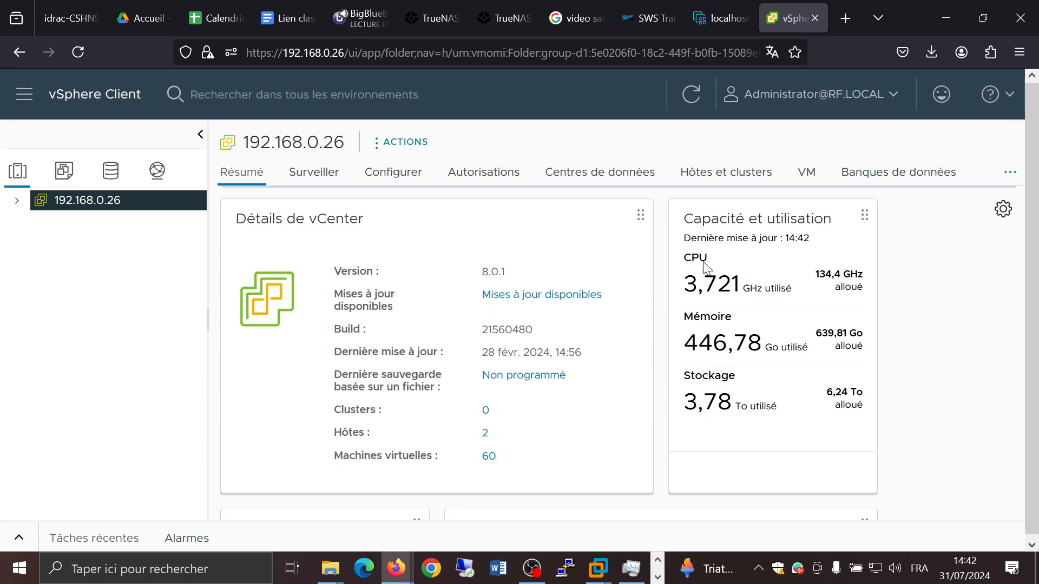
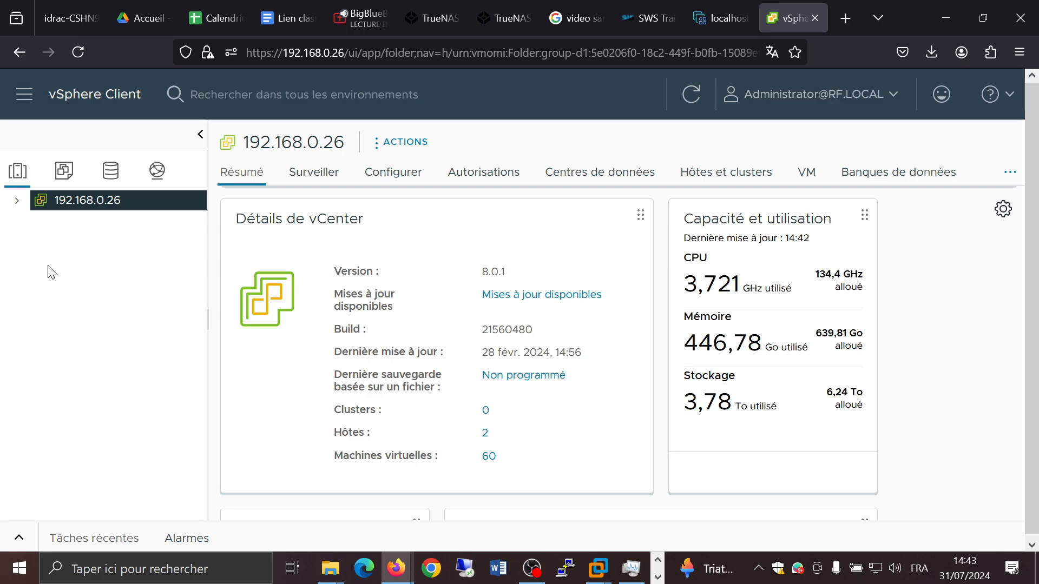
Step: Create a new datacenter named Test under the 192.168.0.26 vCenter
right_click(79, 266)
left_click(43, 226)
right_click(128, 210)
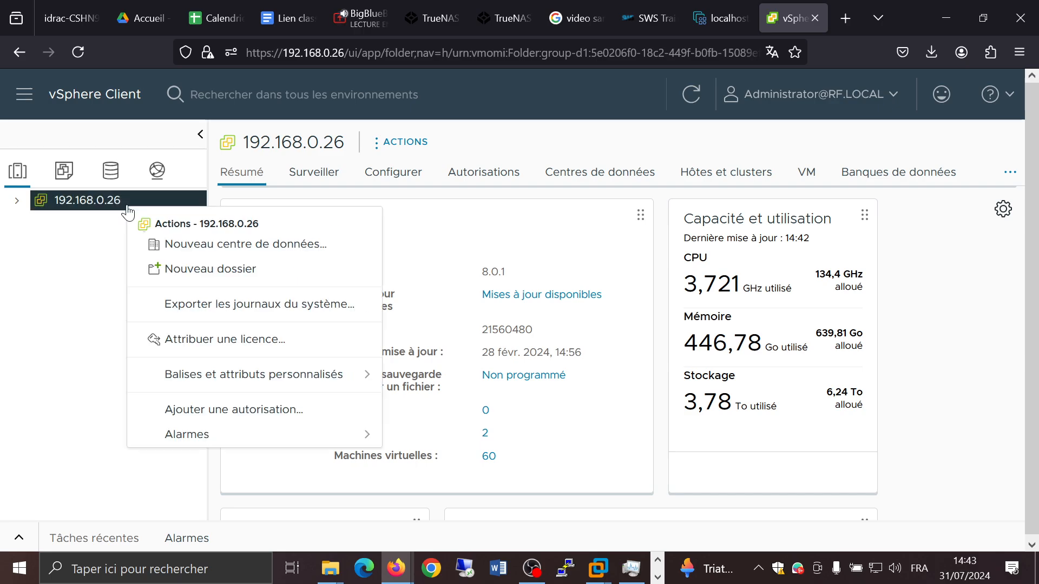
left_click(138, 249)
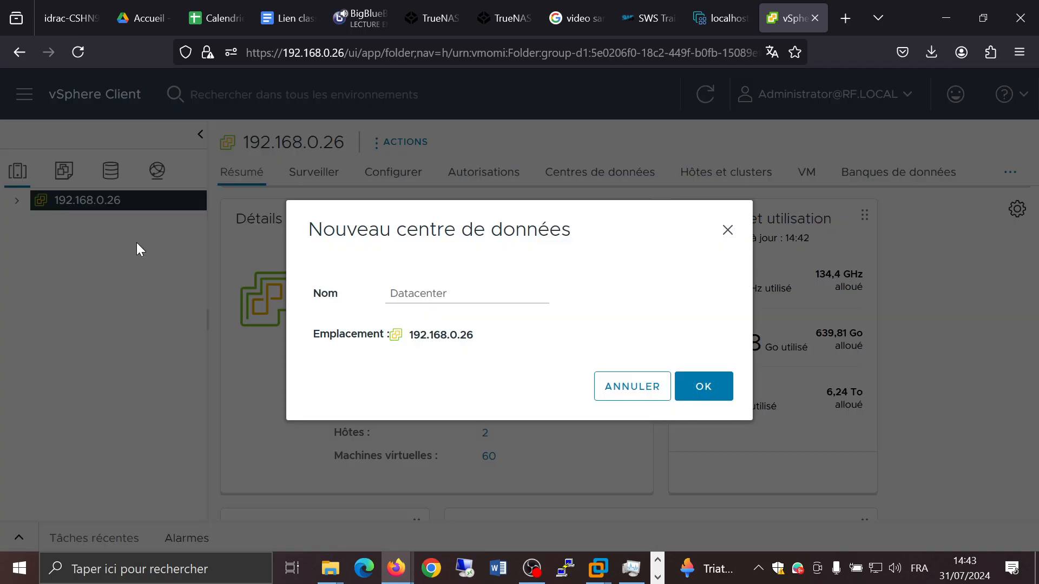
left_click(433, 293)
key("BackSpace")
key("BackSpace")
key("BackSpace")
key("BackSpace")
key("BackSpace")
key("BackSpace")
key("BackSpace")
key("BackSpace")
key("BackSpace")
key("BackSpace")
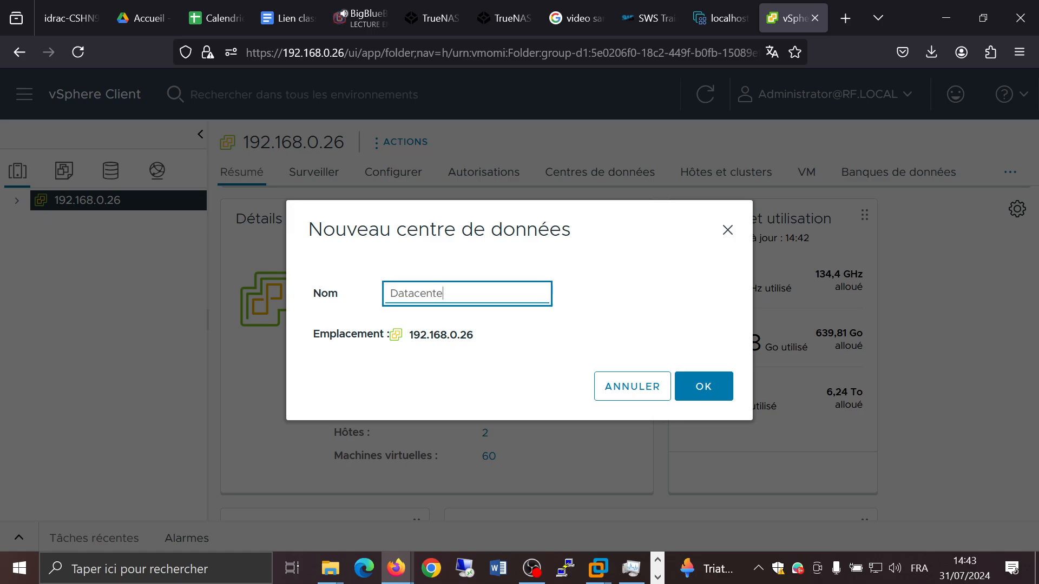
type("Test")
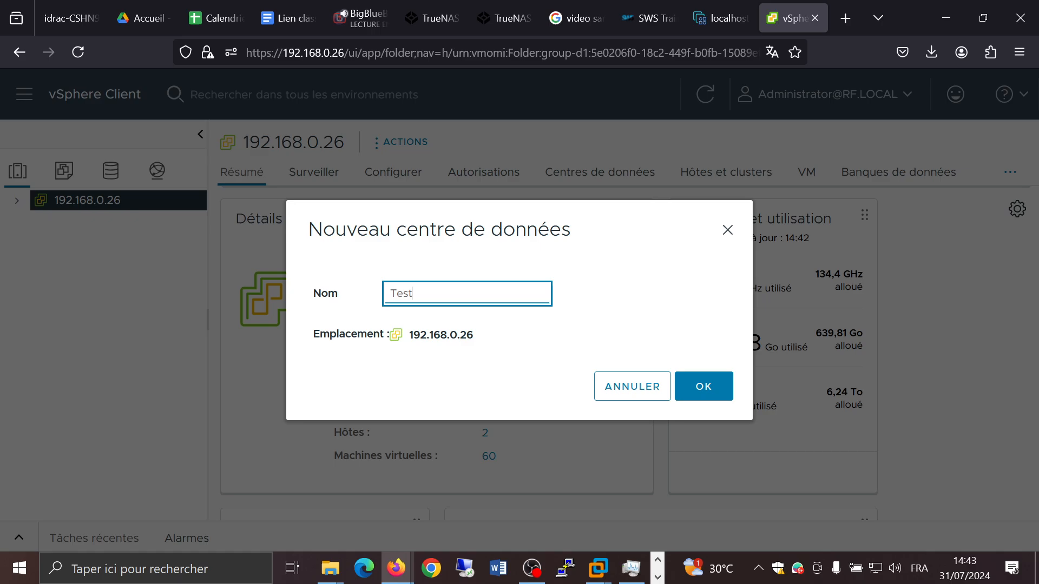
left_click(699, 388)
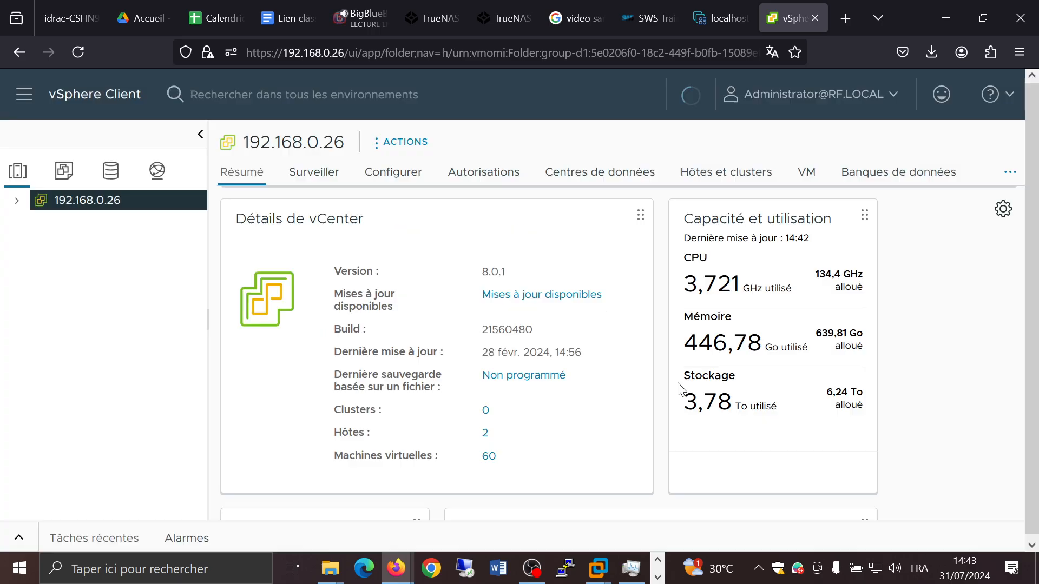
Step: Start a new cluster in the Test datacenter and name it Vcenter Demo
left_click(17, 203)
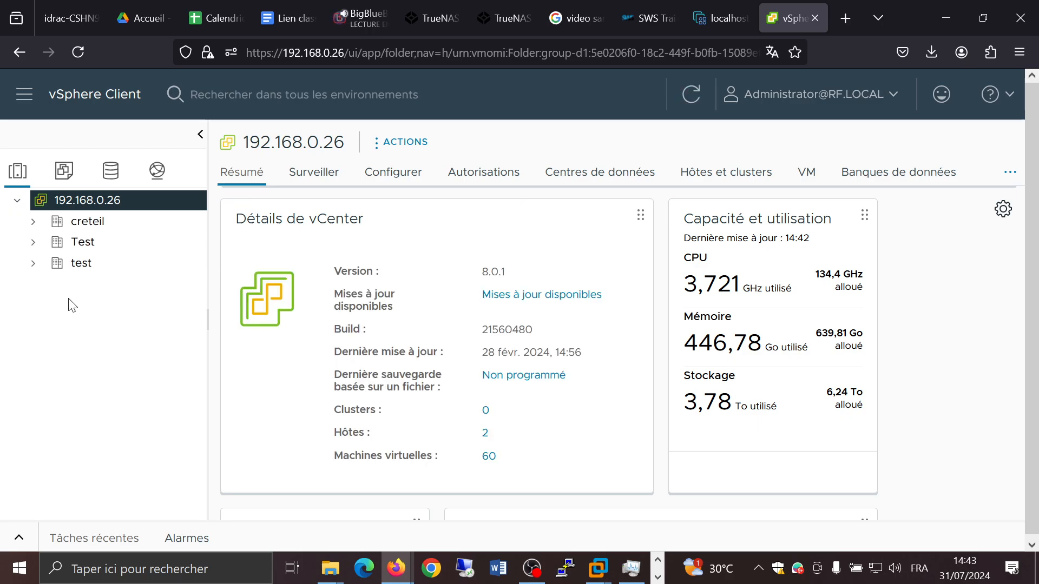
left_click(87, 245)
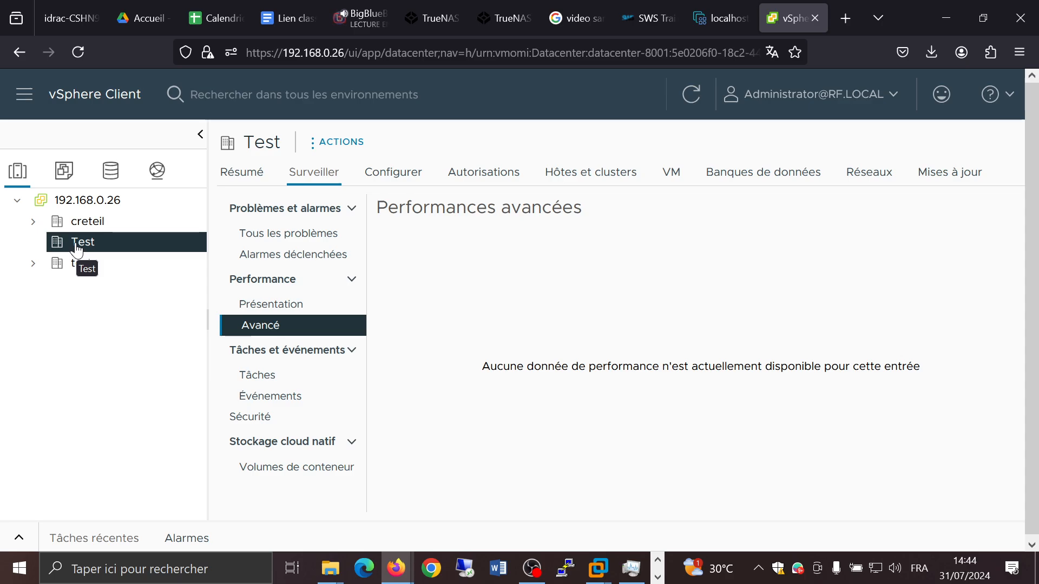
right_click(127, 252)
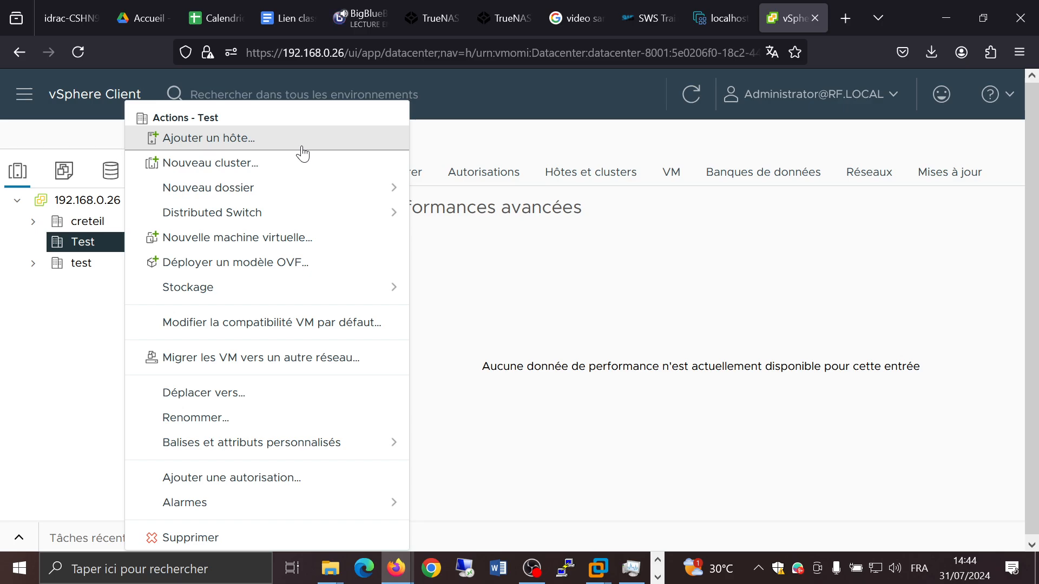
left_click(279, 173)
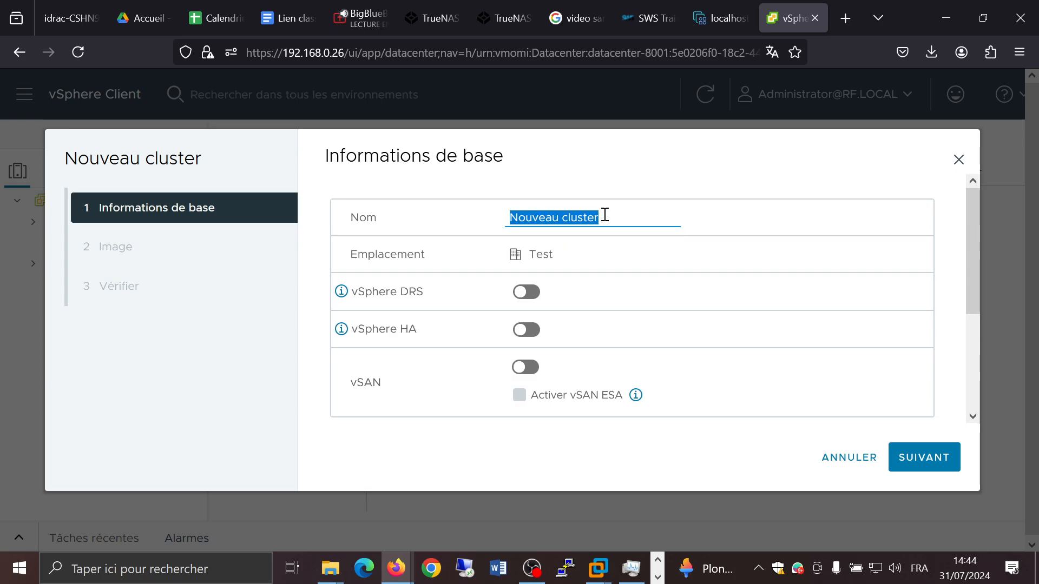
type("Vcenty")
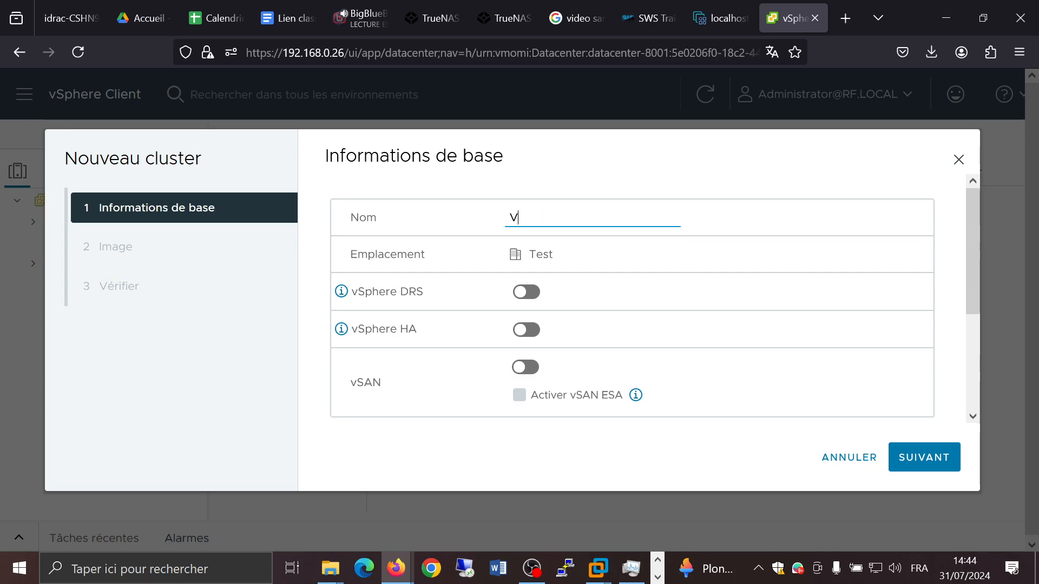
key("BackSpace")
type("ter")
key("BackSpace")
key("BackSpace")
key("BackSpace")
type("er Demo")
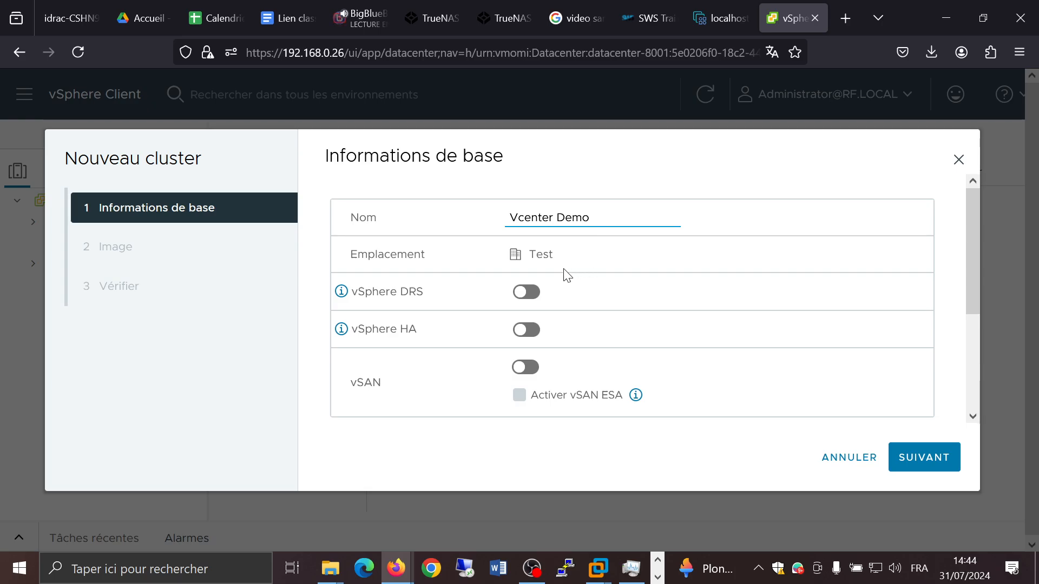
Step: Keep the default options with single-image management and the ESXi 8.0 U3 image, and finish creating the cluster
scroll(565, 275, "down", 2)
scroll(564, 274, "up", 2)
scroll(857, 341, "down", 1)
scroll(857, 341, "down", 2)
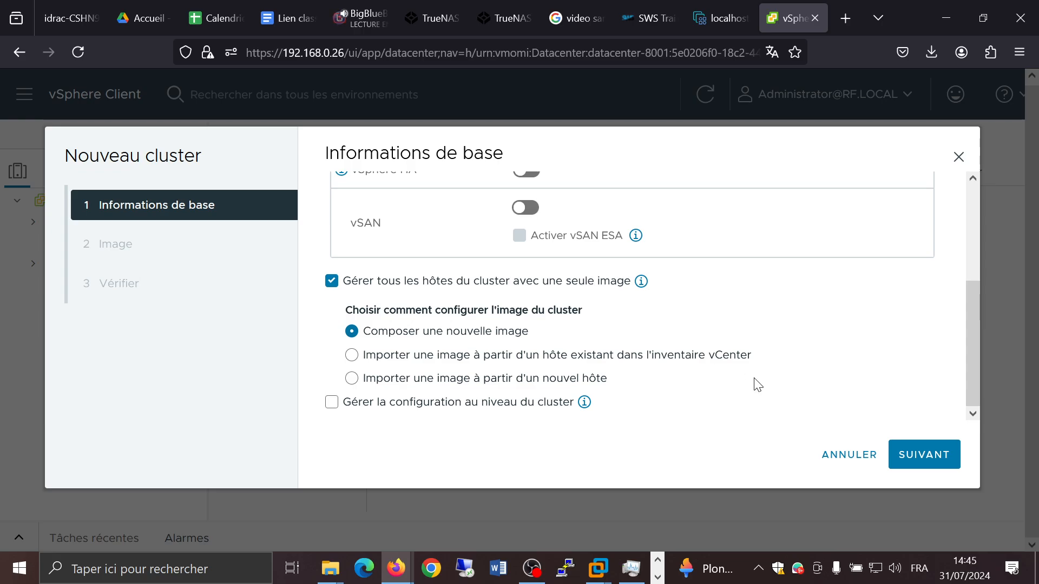
left_click(933, 456)
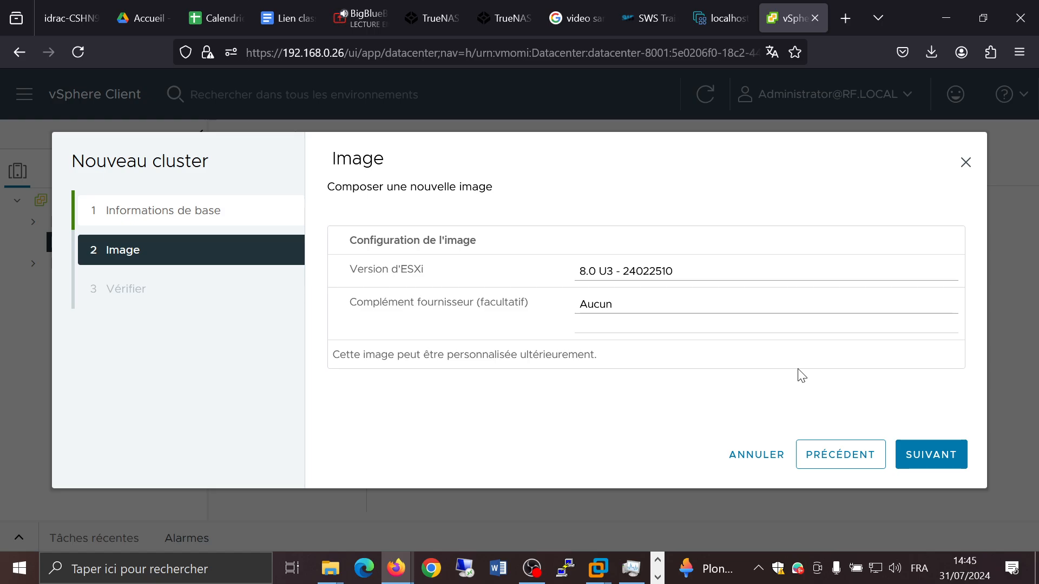
left_click(928, 455)
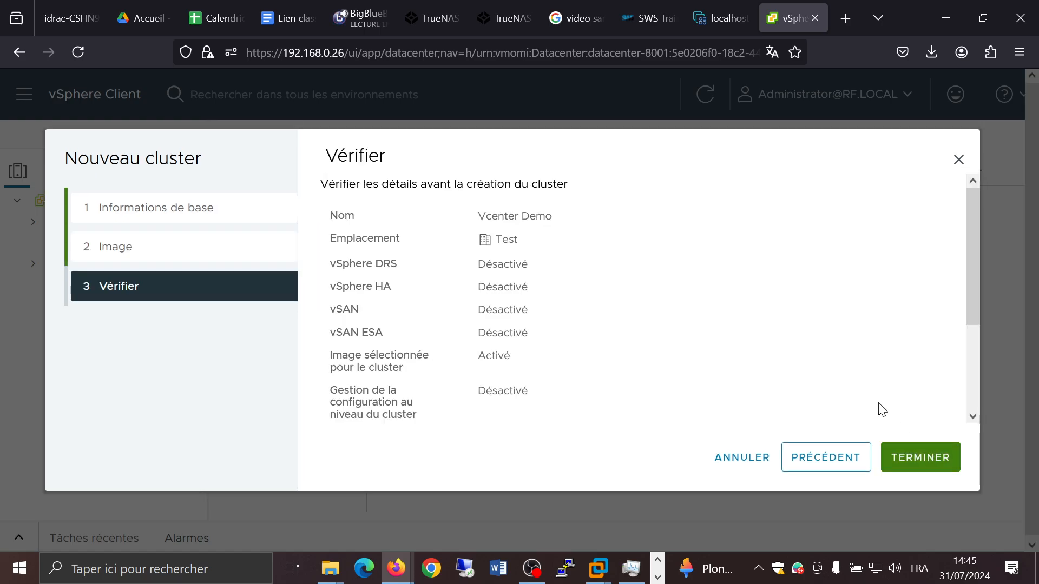
scroll(756, 292, "down", 3)
scroll(756, 291, "up", 3)
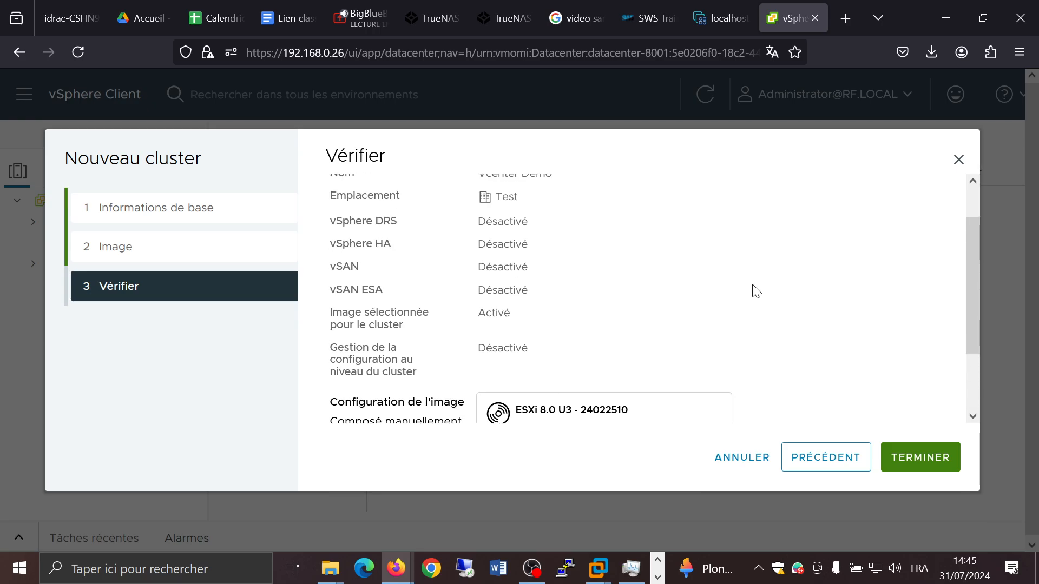
left_click(916, 457)
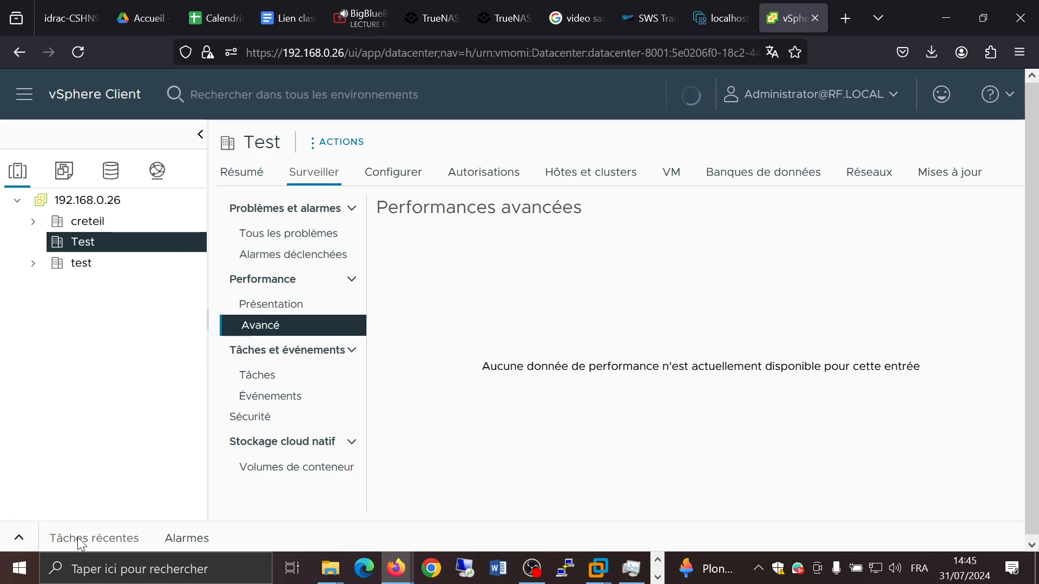
Step: Open the recent tasks panel and review the Vcenter Demo cluster's configuration options
left_click(19, 537)
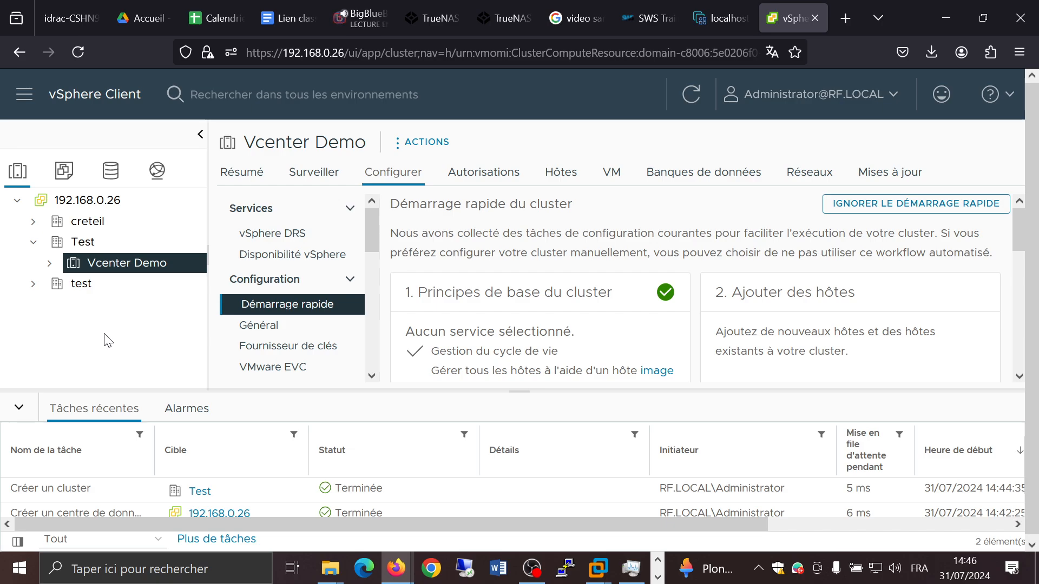
scroll(323, 253, "down", 2)
scroll(324, 254, "down", 3)
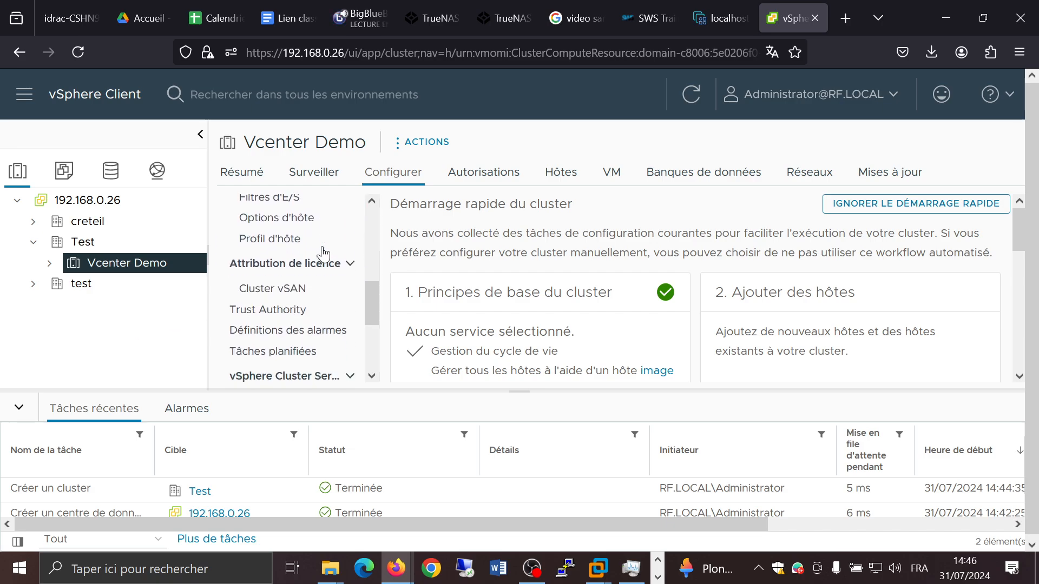
scroll(324, 253, "down", 3)
scroll(324, 253, "up", 6)
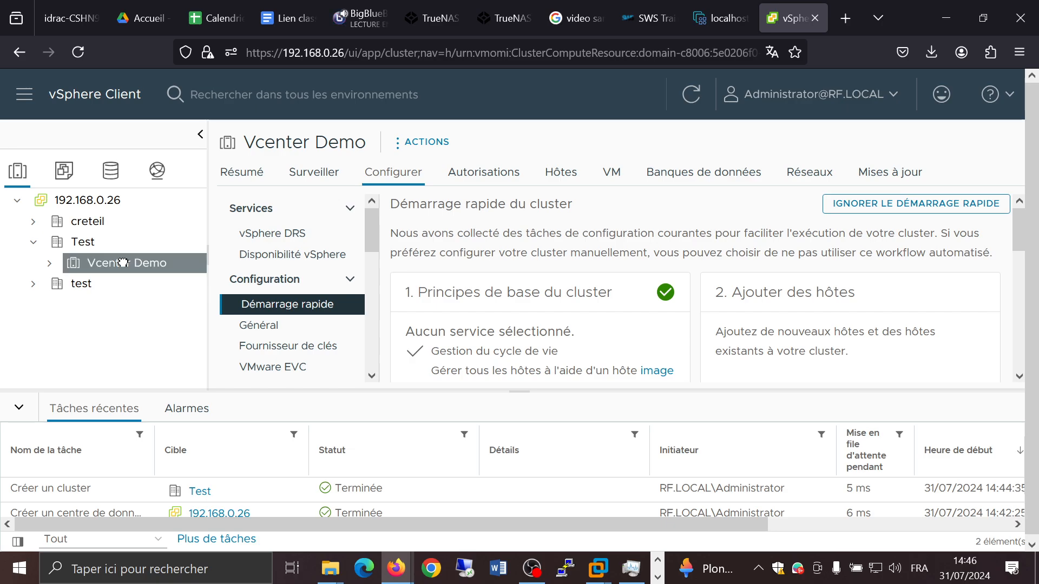
Step: Try to add host 10.0.0.123 to the Vcenter Demo cluster as root with the host's password, then reload the page
right_click(124, 264)
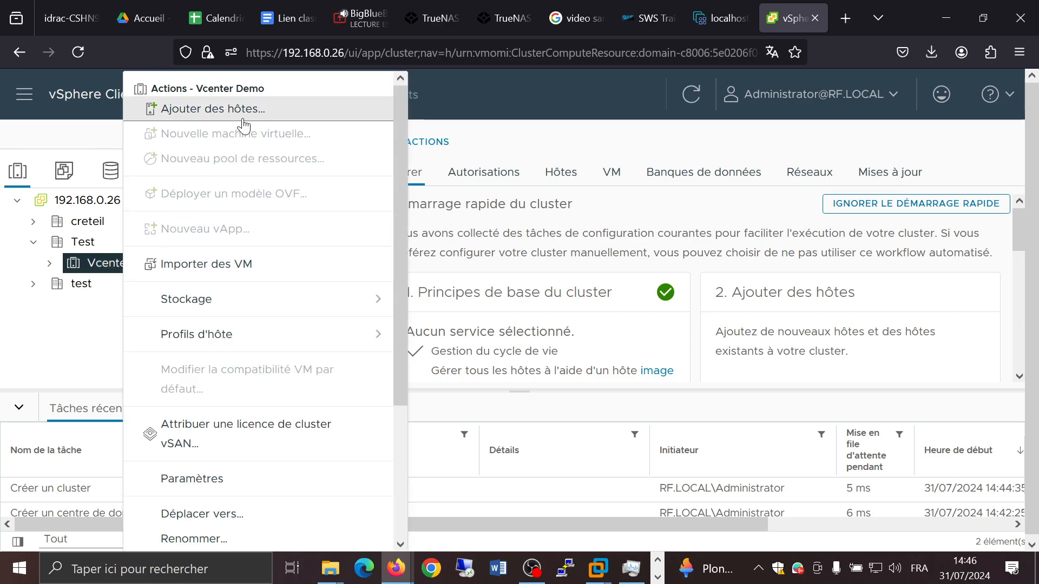
left_click(286, 114)
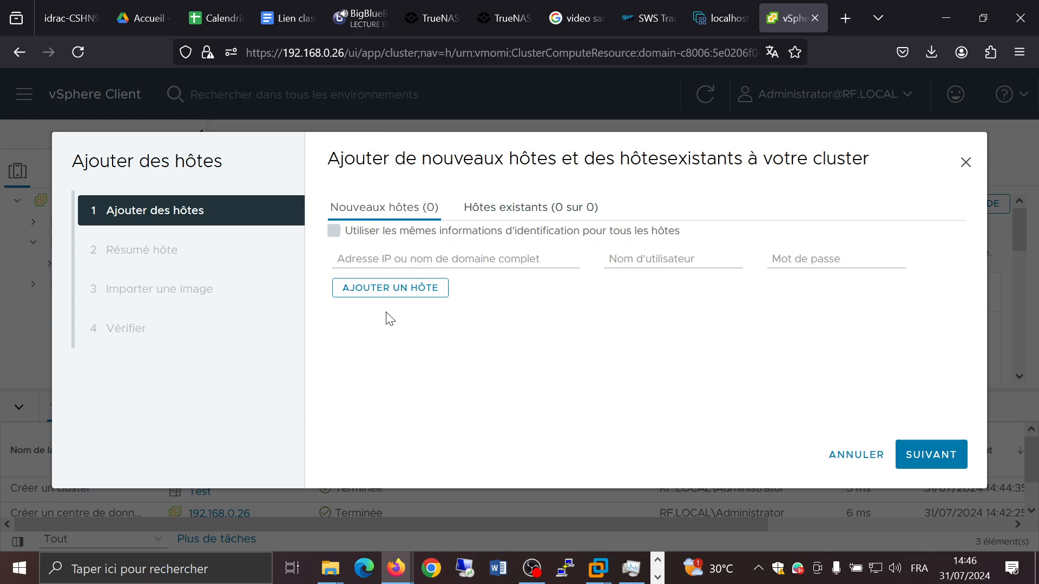
left_click(395, 265)
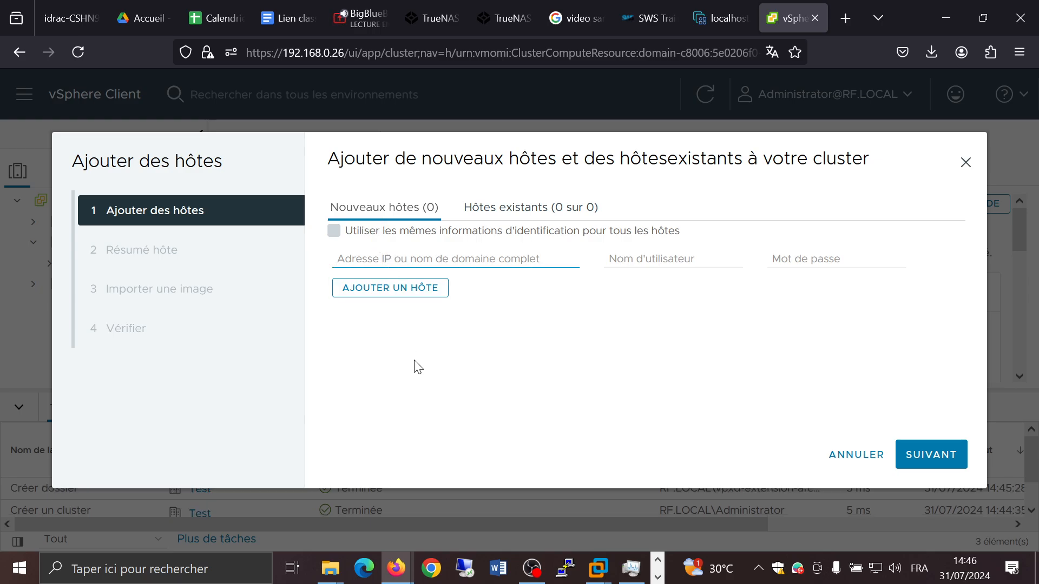
type("10.")
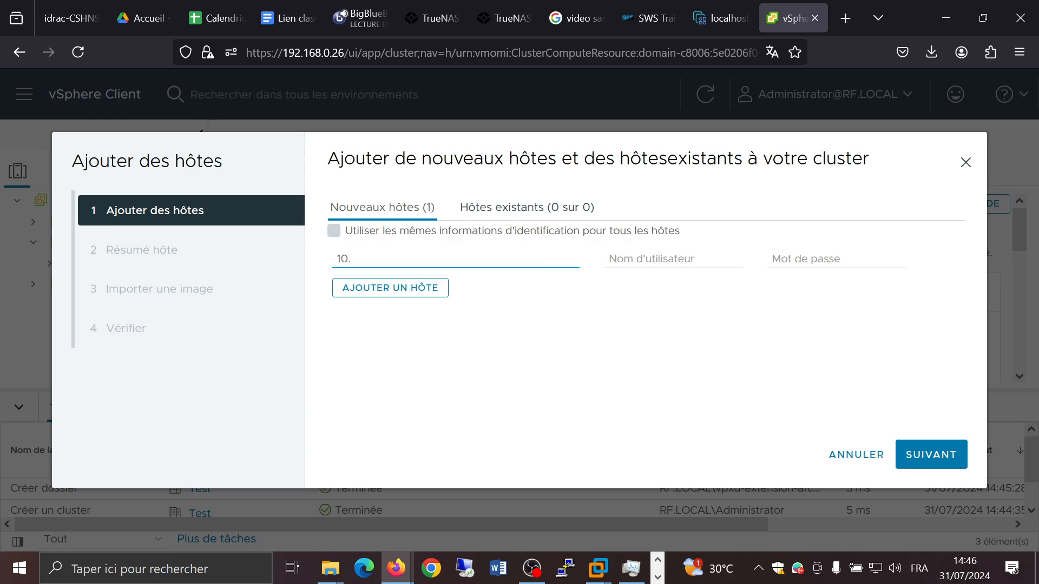
type("0.0.123")
key("Tab")
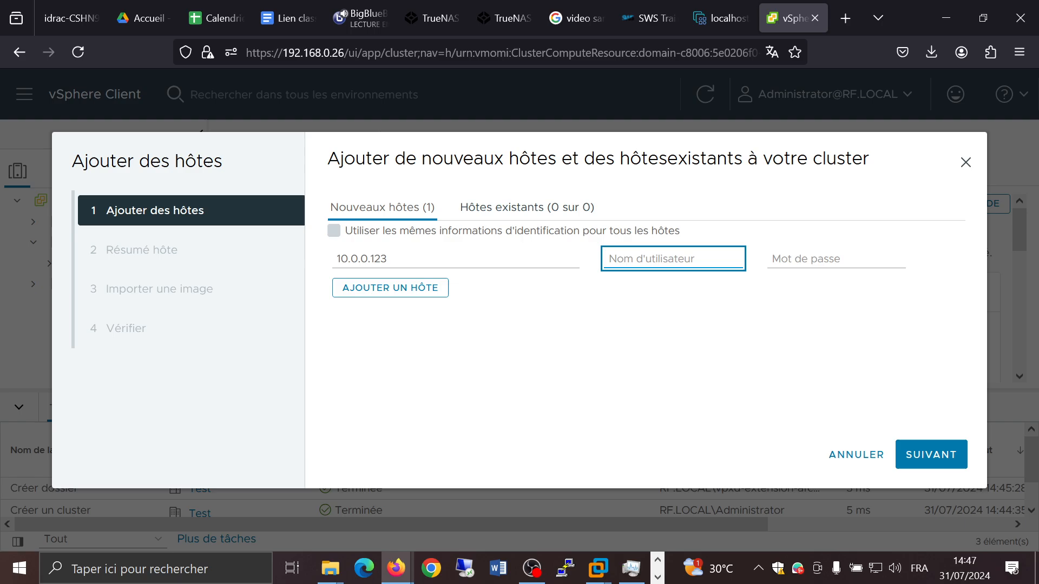
type("root")
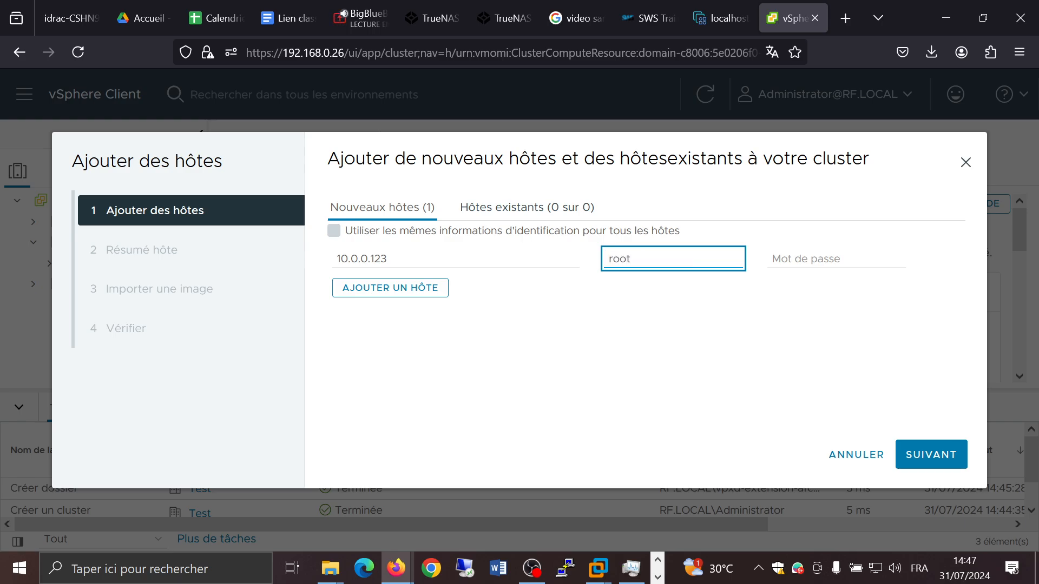
key("Tab")
type("P********")
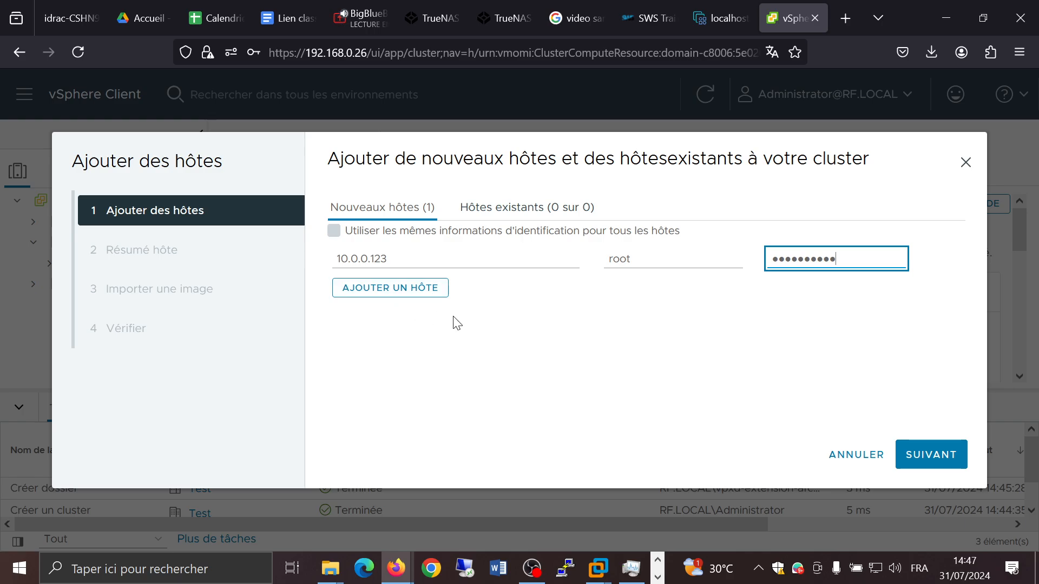
left_click(940, 461)
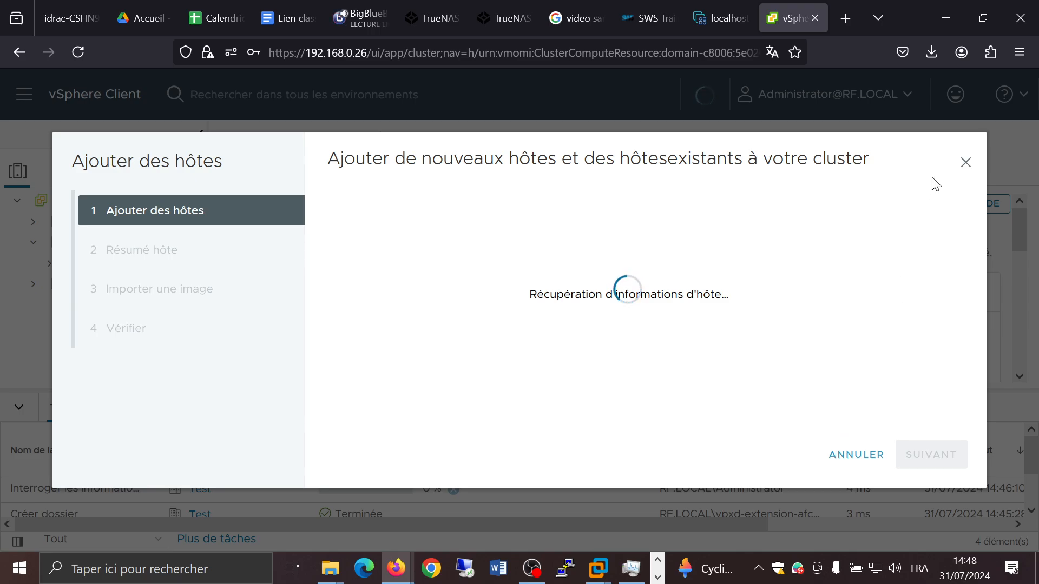
key("F5")
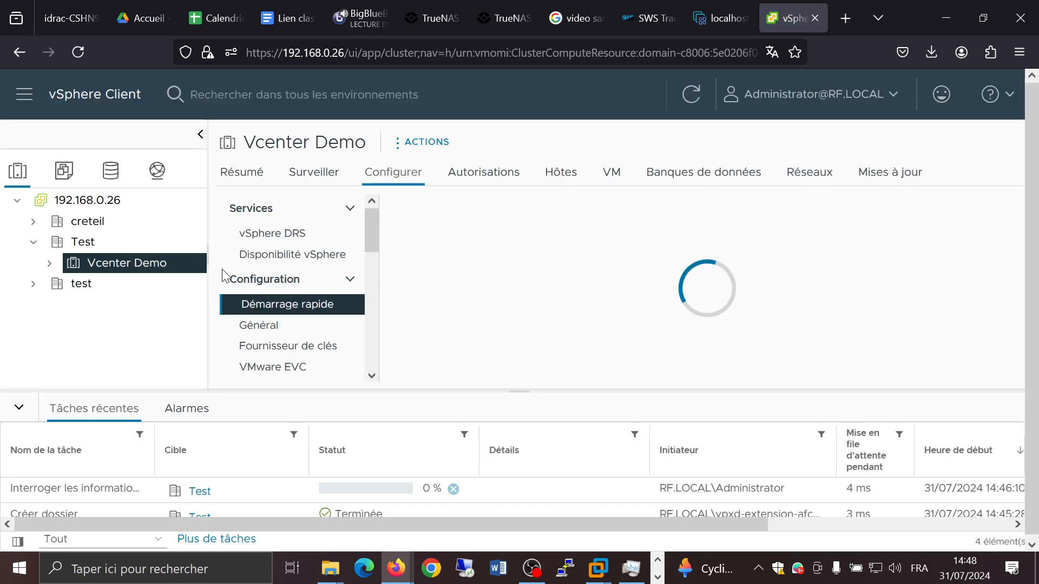
right_click(89, 263)
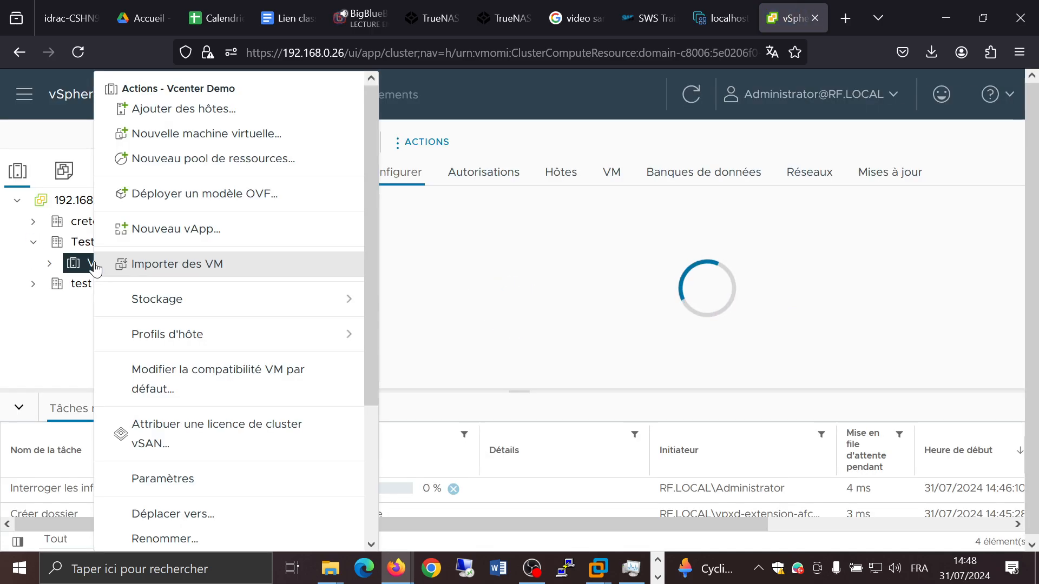
left_click(10, 382)
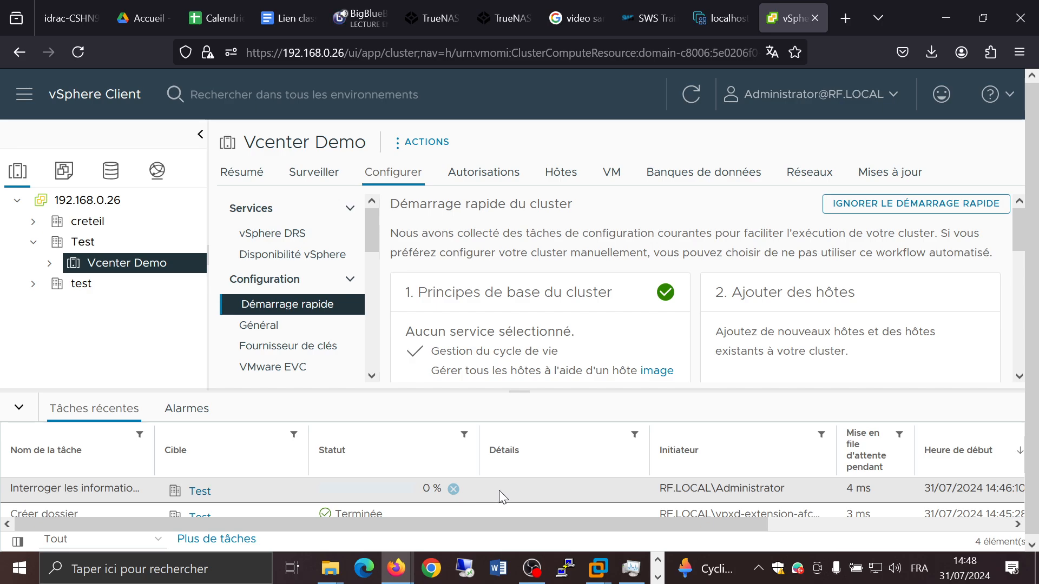
right_click(456, 491)
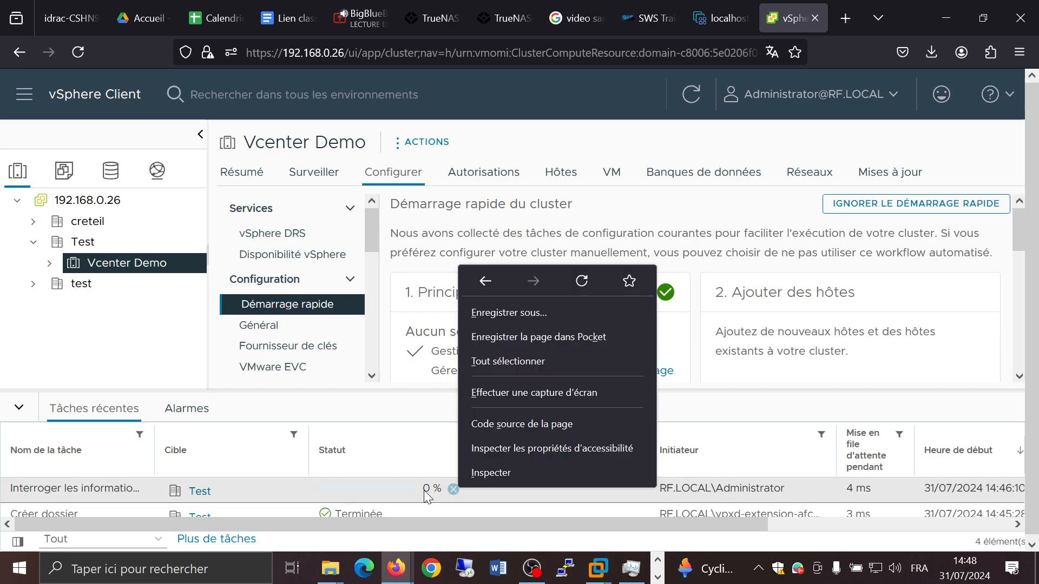
left_click(419, 492)
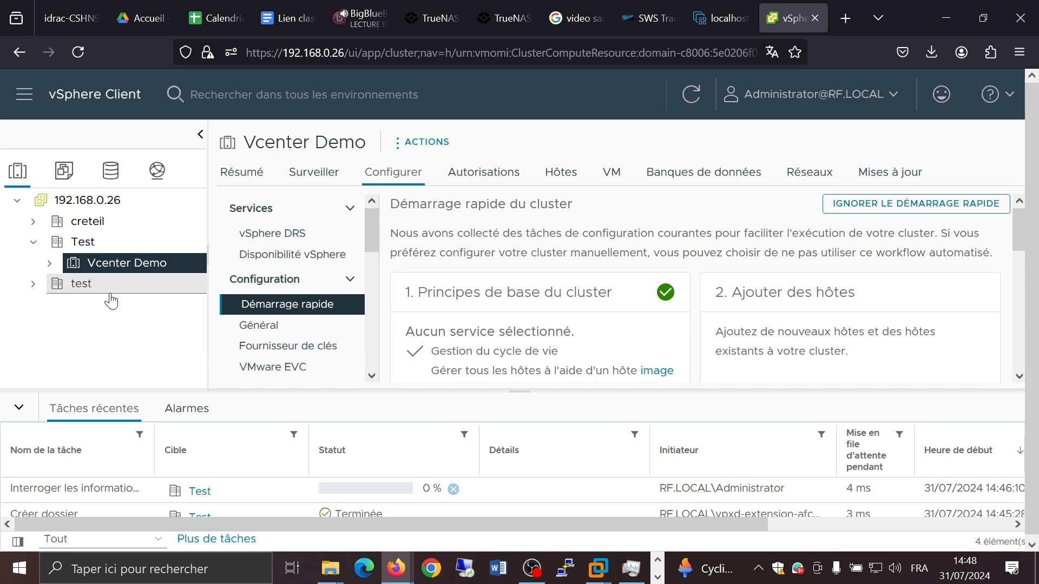
Step: Try to add host 10.0.0.123 to the Vcenter Demo cluster as root with the host's password, then close the wizard
right_click(118, 269)
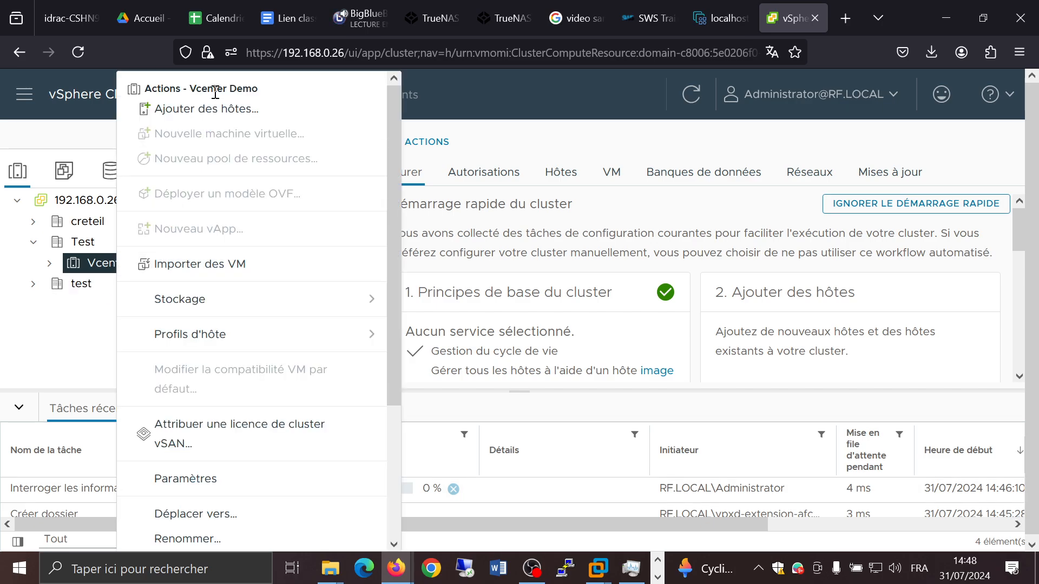
left_click(219, 125)
left_click(412, 255)
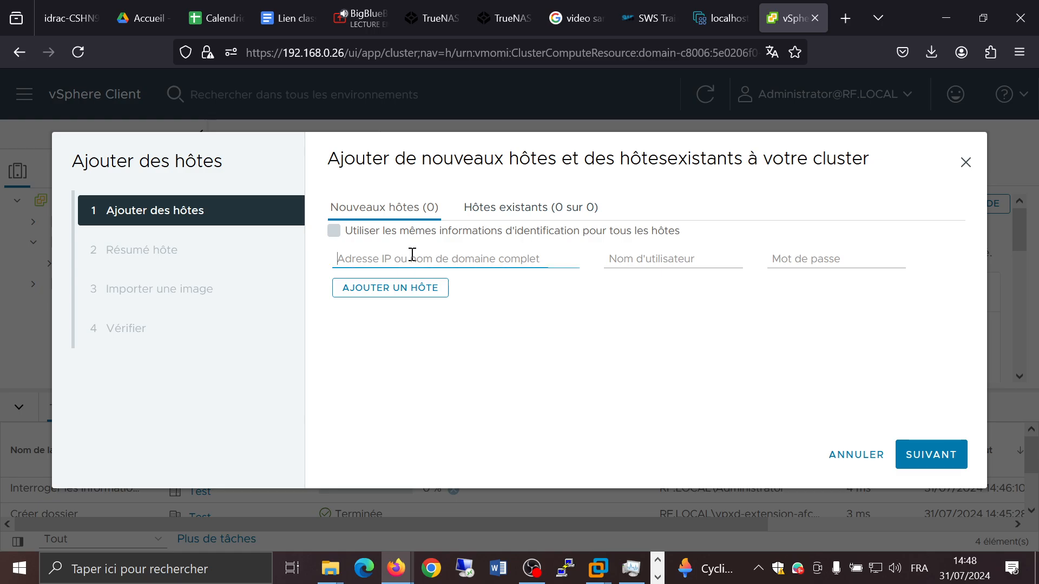
type("10.12")
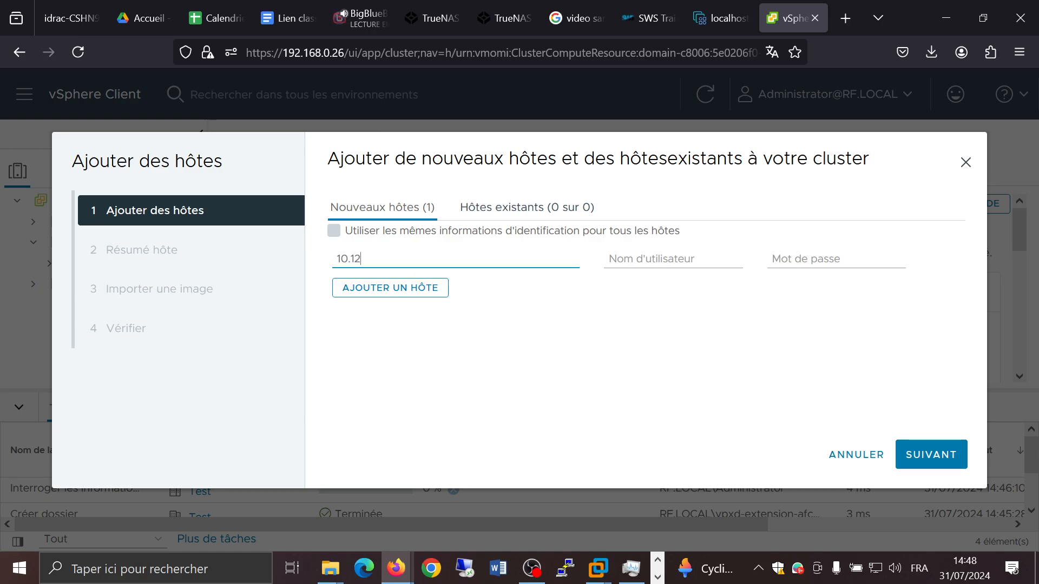
key("BackSpace")
type("0.0.0.1")
type("123")
key("Tab")
type("r")
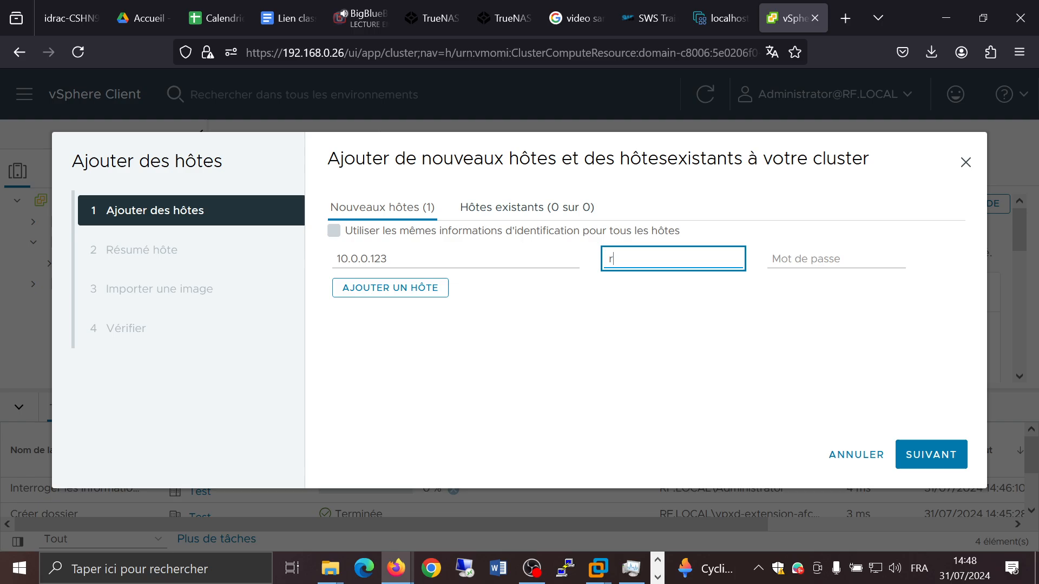
type("oot")
key("Tab")
type("***")
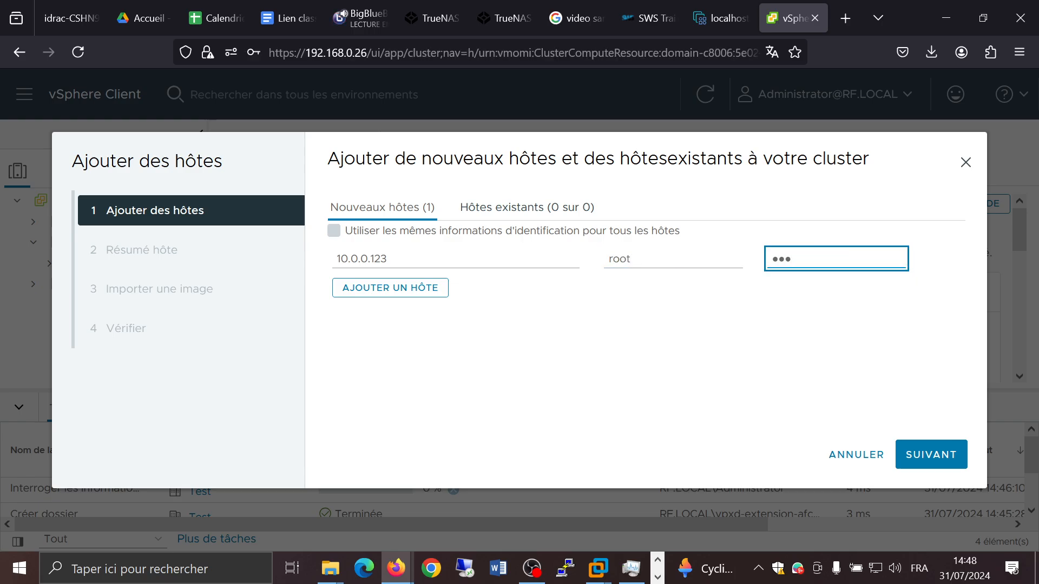
type("******")
left_click(933, 455)
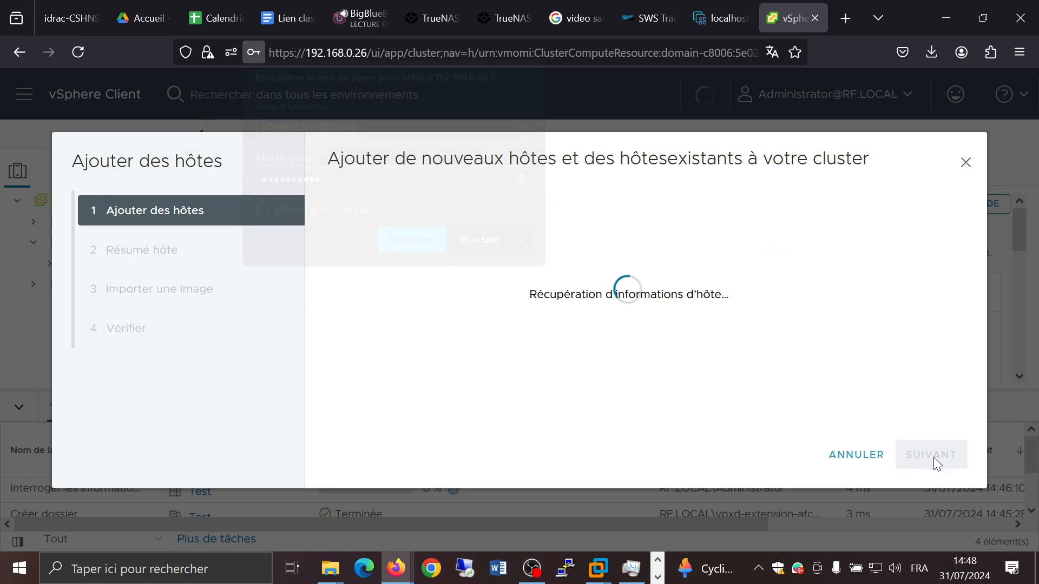
left_click(479, 241)
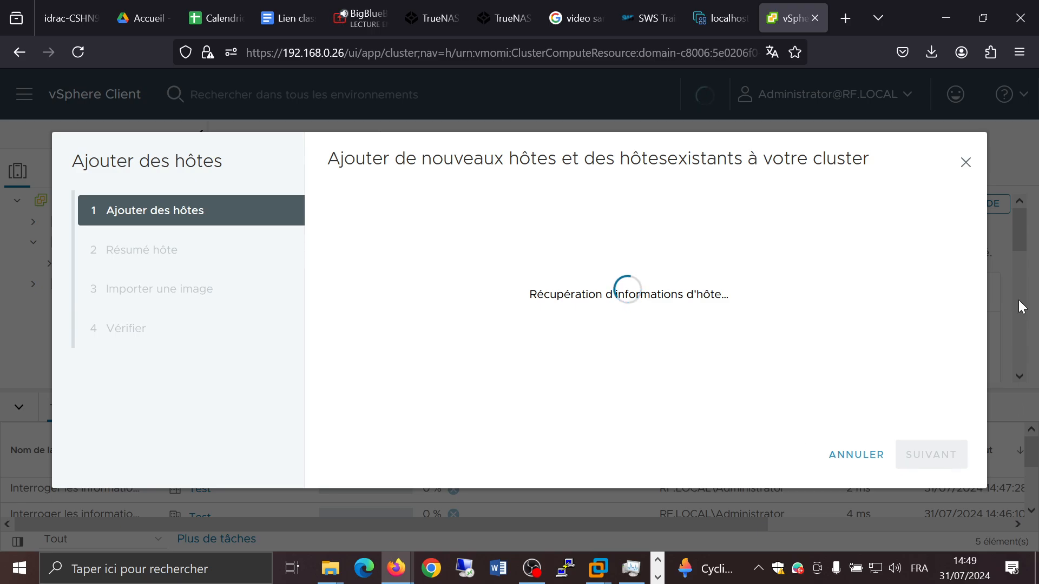
left_click(967, 164)
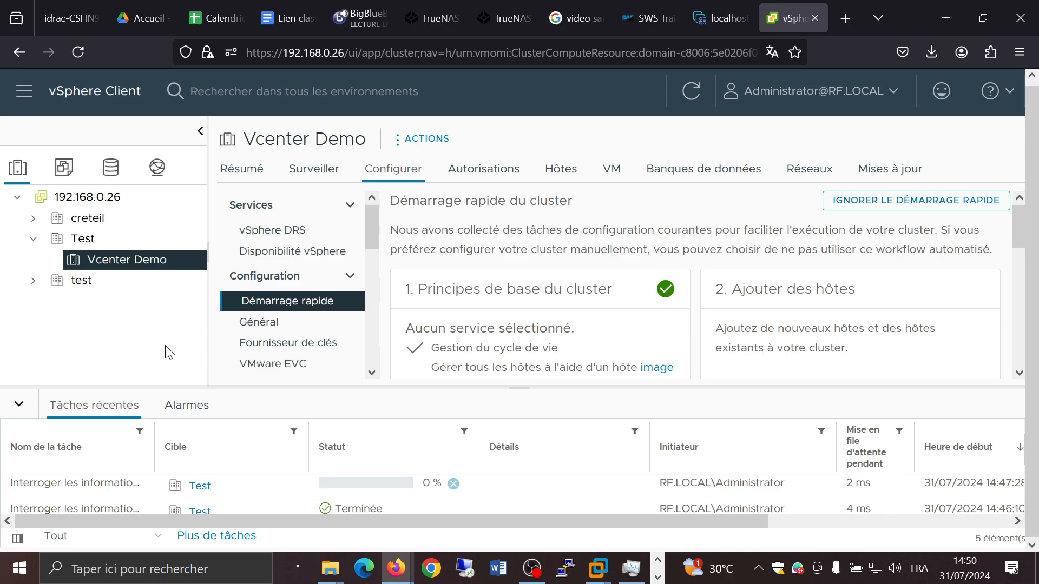
Step: Add host 192.168.0.25 to the Vcenter Demo cluster as root, entering and correcting the host's password to continue
right_click(107, 266)
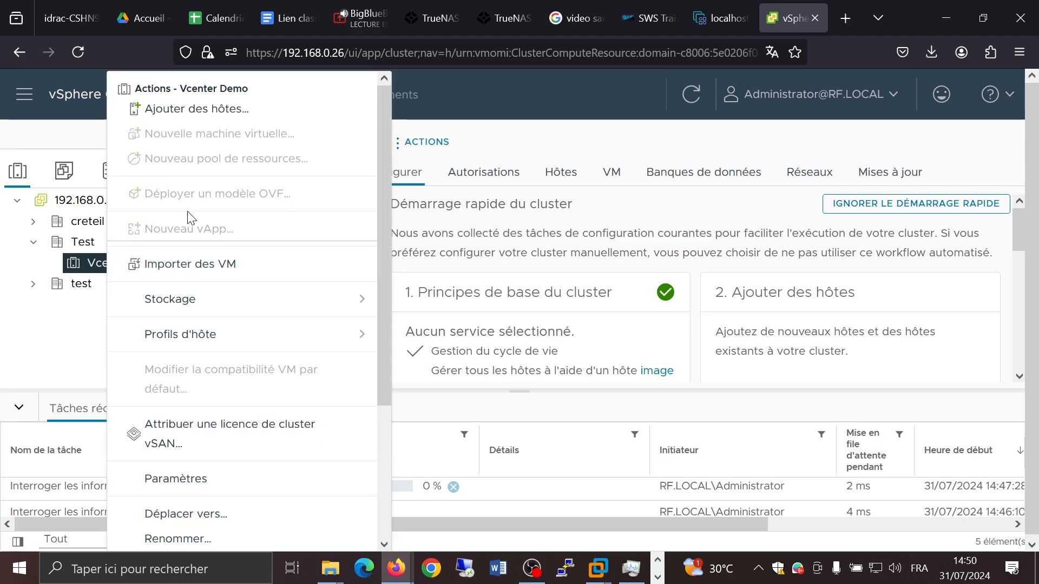
left_click(256, 106)
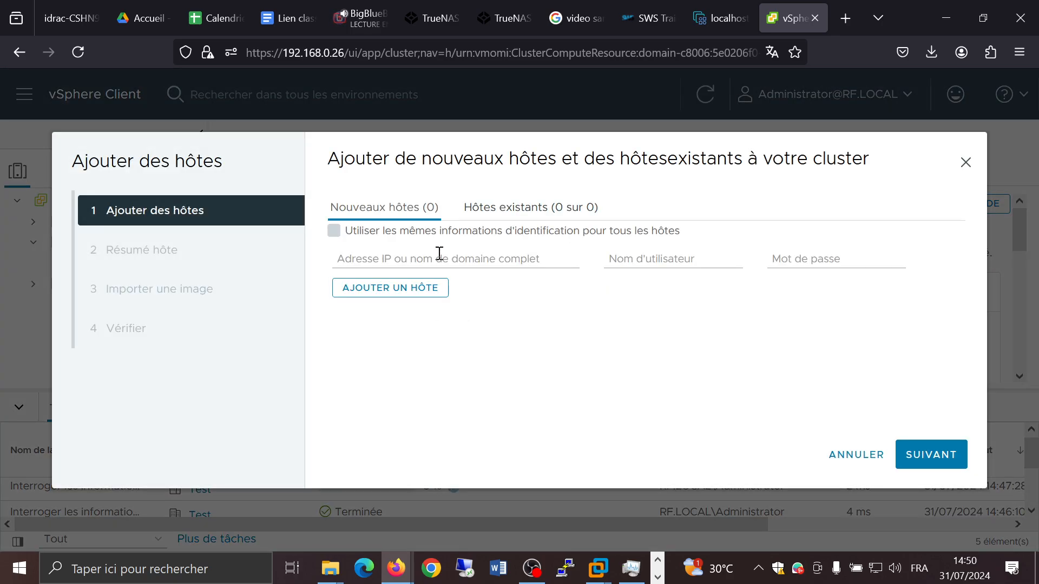
left_click(439, 254)
type("1")
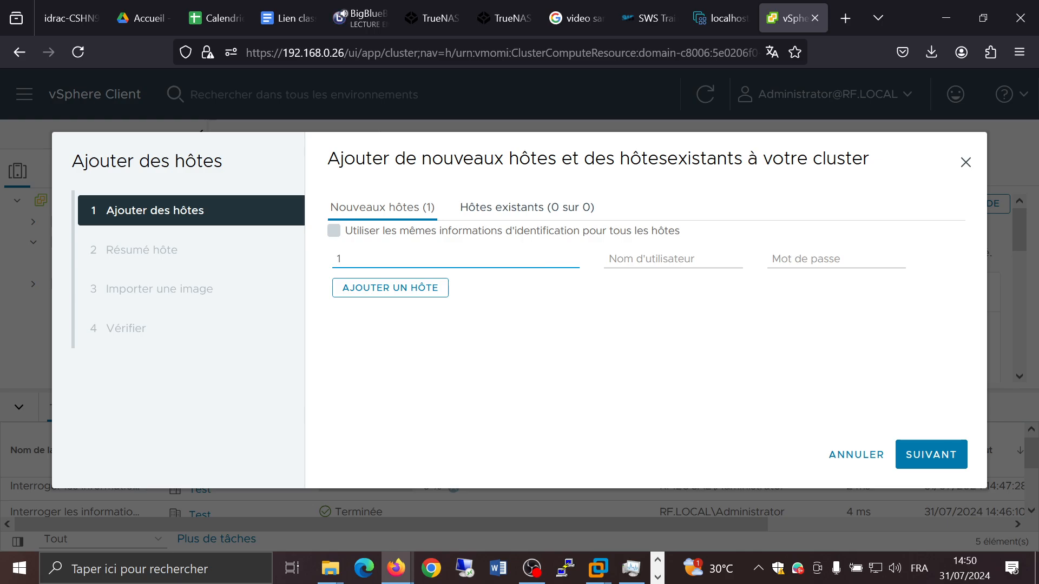
type("92.168.0.25")
left_click(655, 243)
left_click(656, 258)
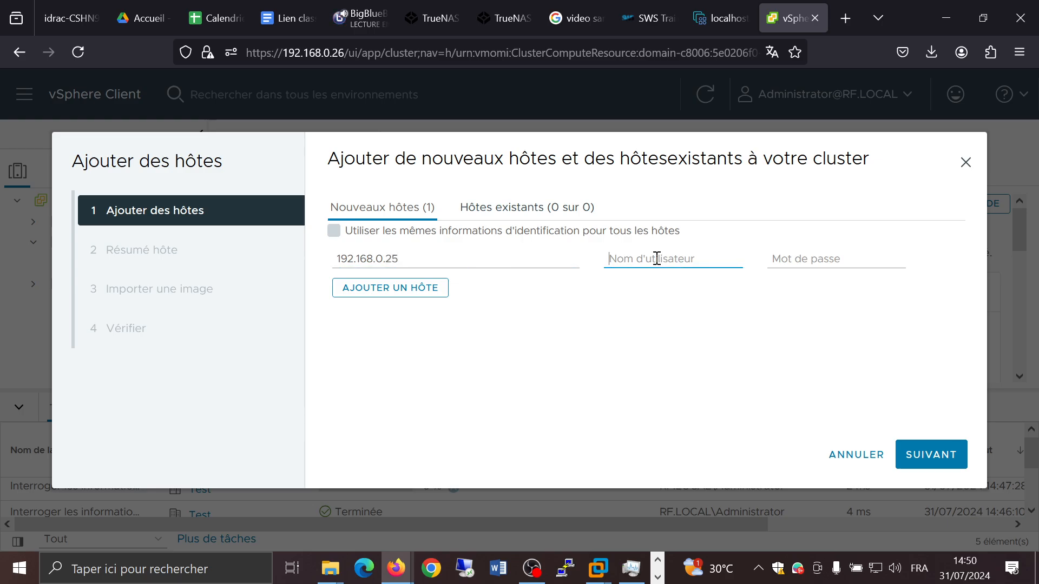
type("root")
key("Tab")
type("*********")
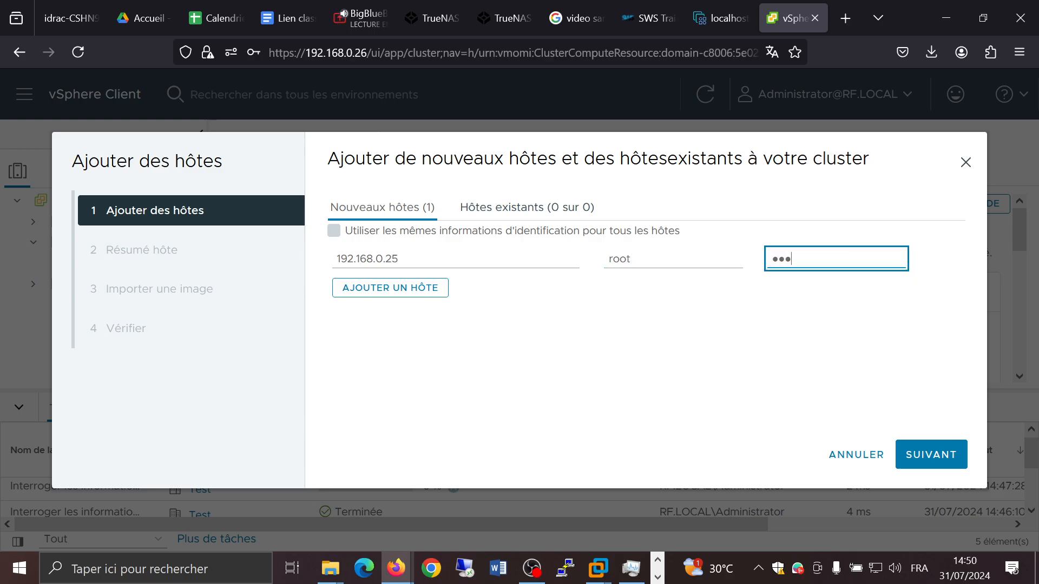
type("*")
left_click(929, 464)
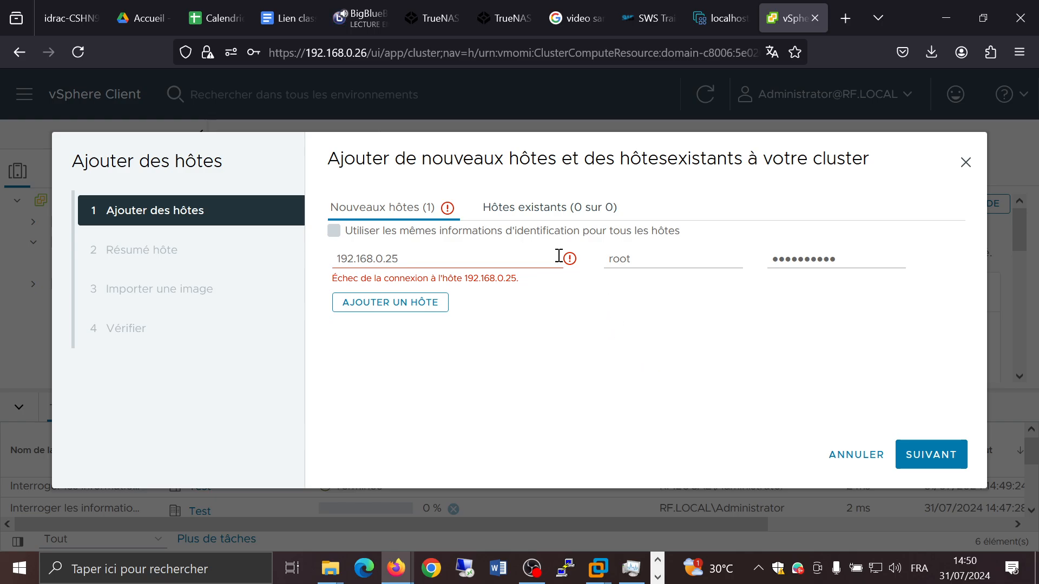
left_click(893, 262)
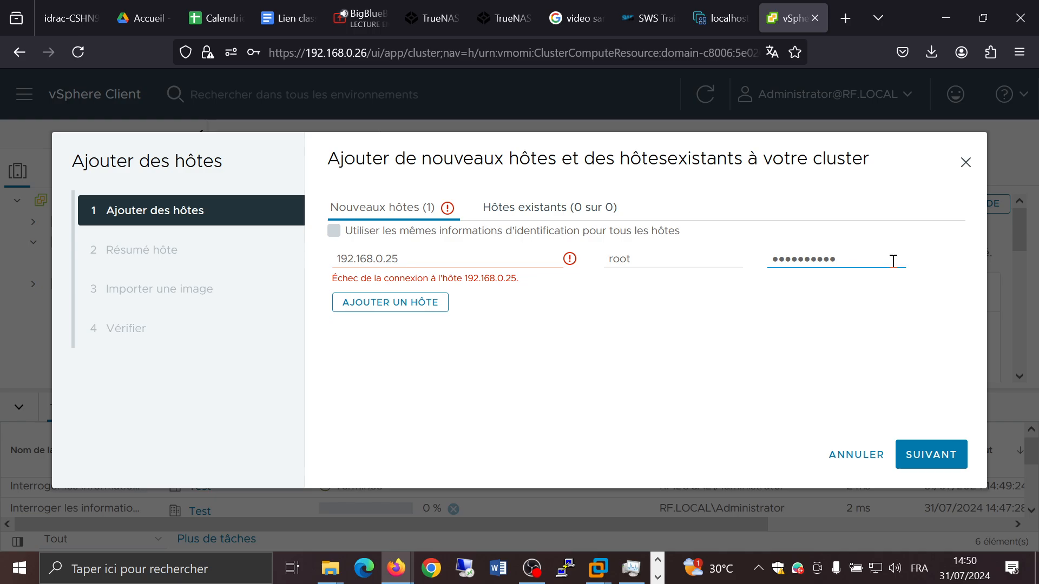
key("BackSpace")
left_click(925, 457)
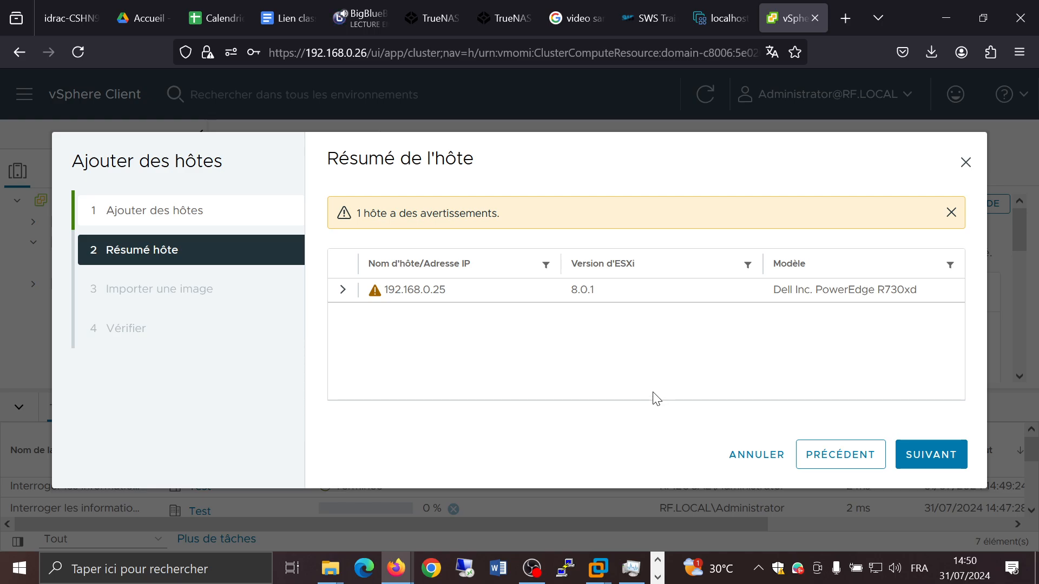
Step: Expand the host summary and examine its powered-on VMs, networks, datastores and full warning details
left_click(344, 290)
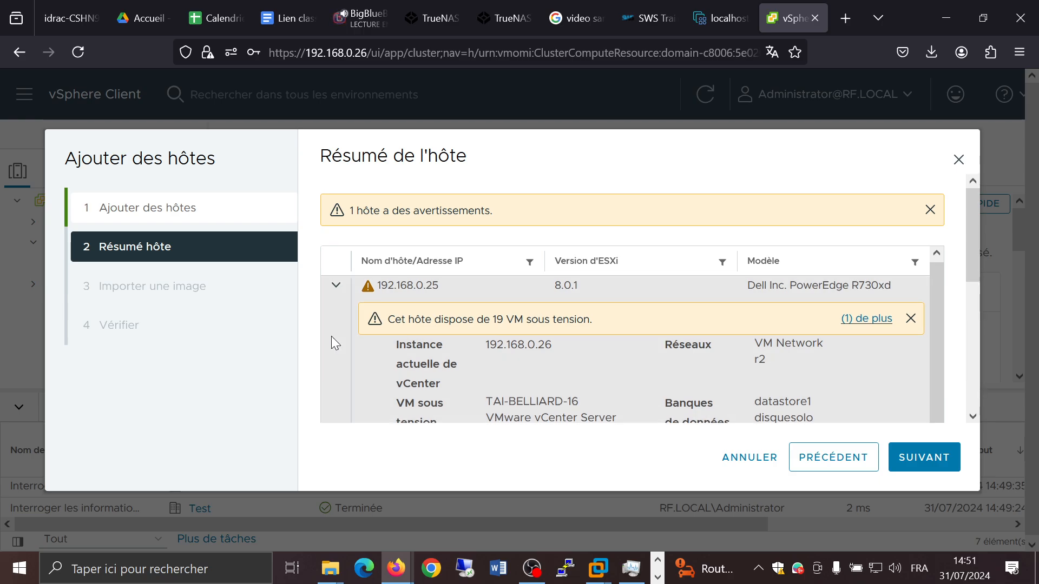
scroll(560, 382, "down", 5)
scroll(560, 382, "down", 3)
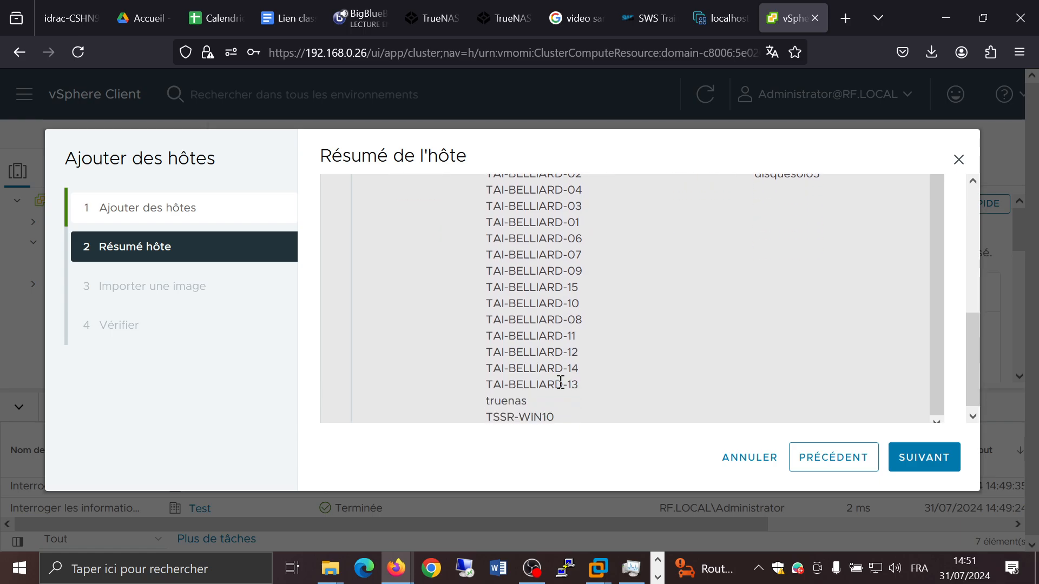
scroll(560, 382, "up", 10)
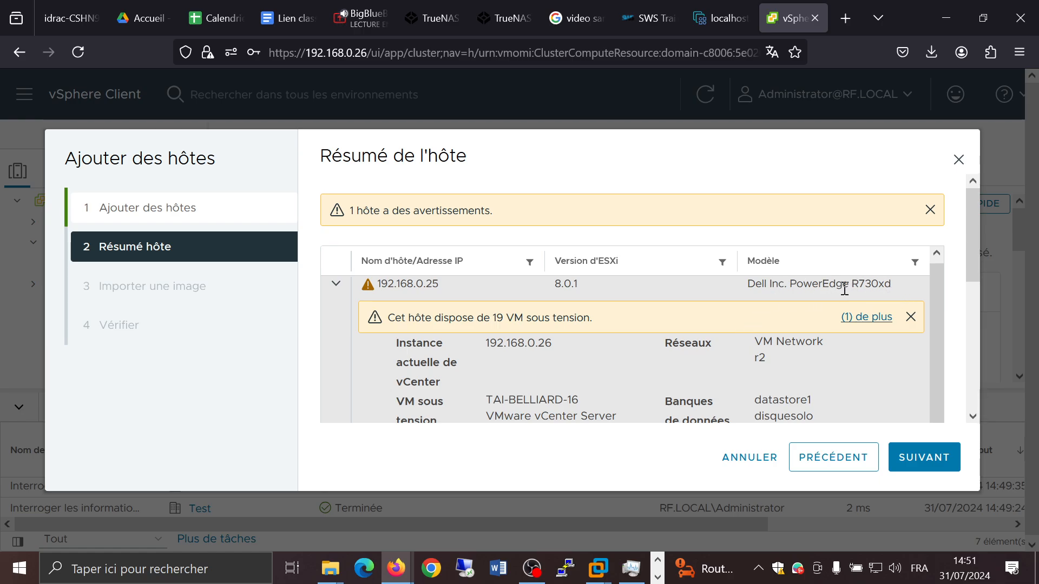
scroll(658, 339, "down", 1)
scroll(657, 337, "down", 3)
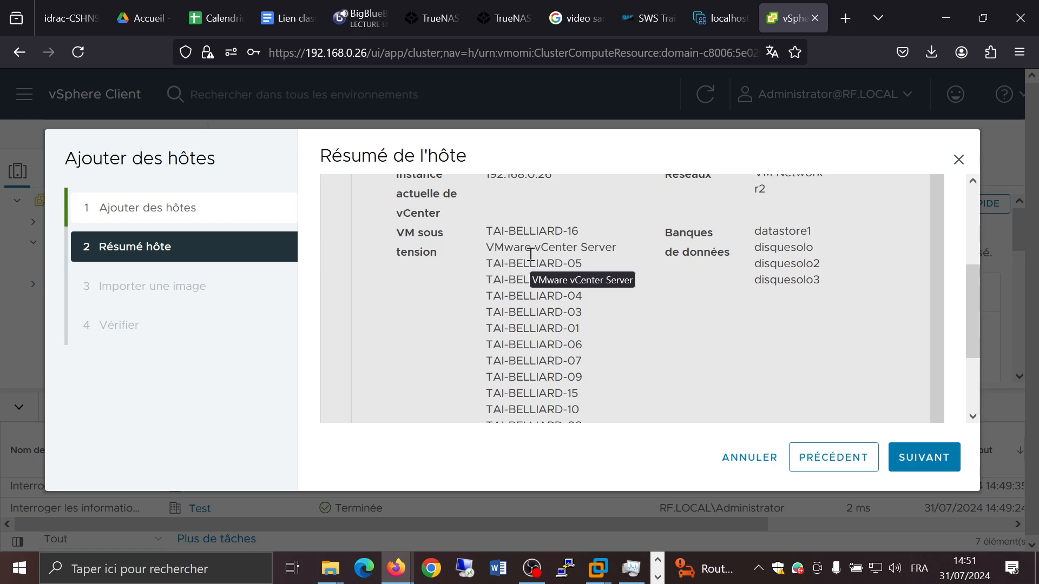
scroll(561, 297, "down", 3)
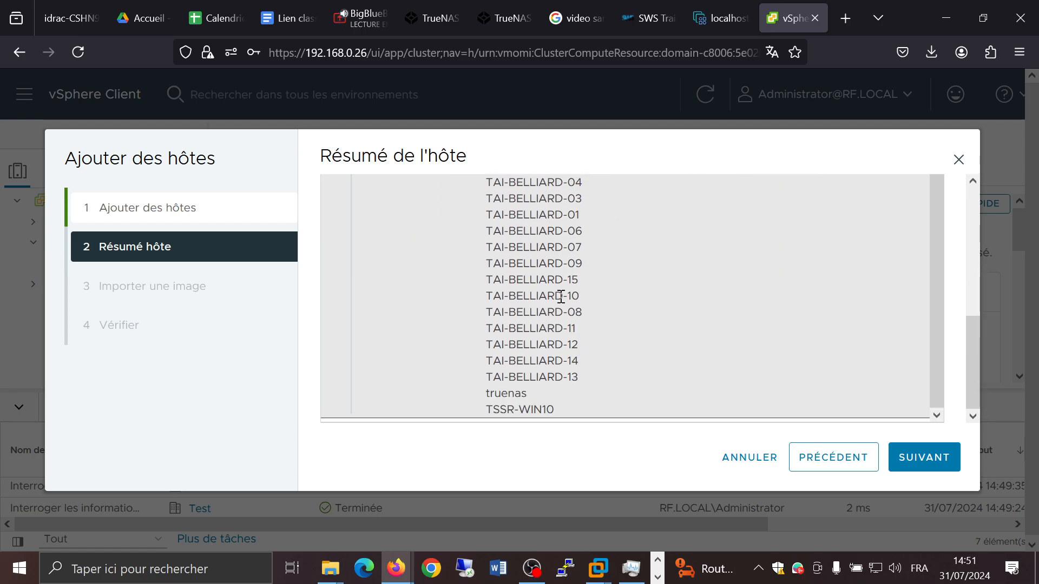
scroll(561, 296, "up", 10)
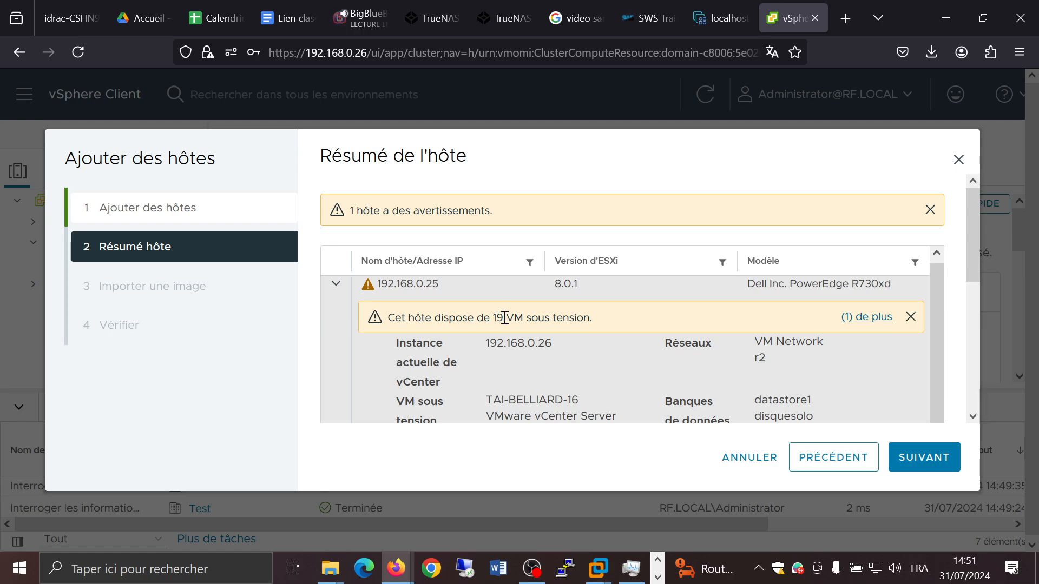
left_click(864, 319)
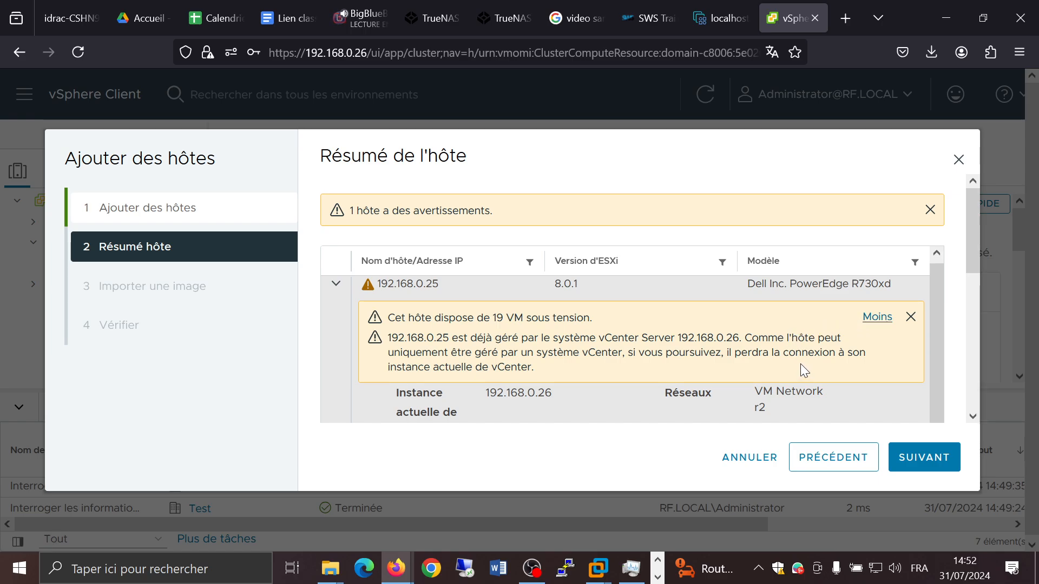
Step: Continue without importing an image and finish the add-host wizard
left_click(923, 459)
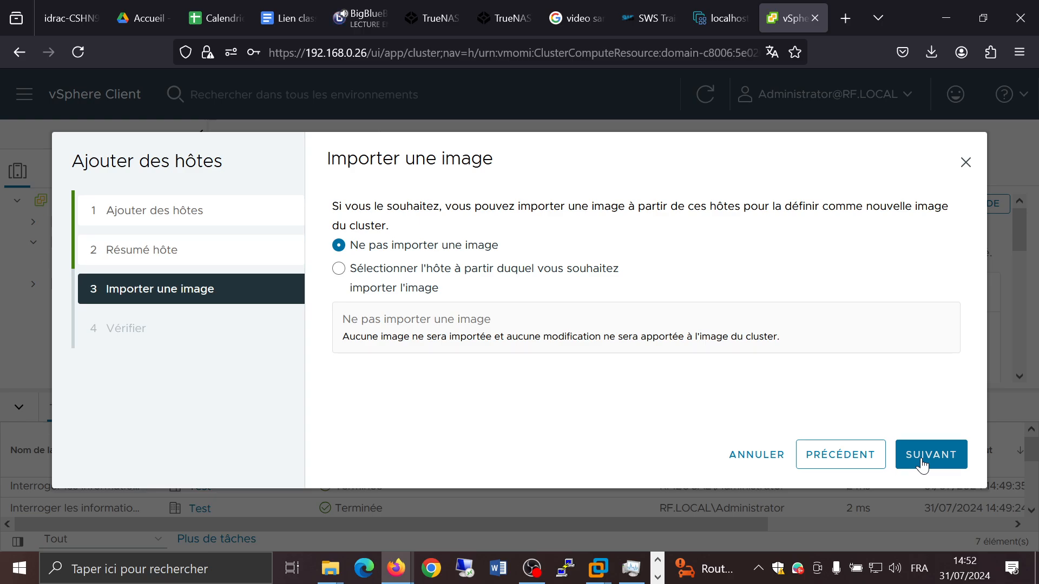
left_click(922, 459)
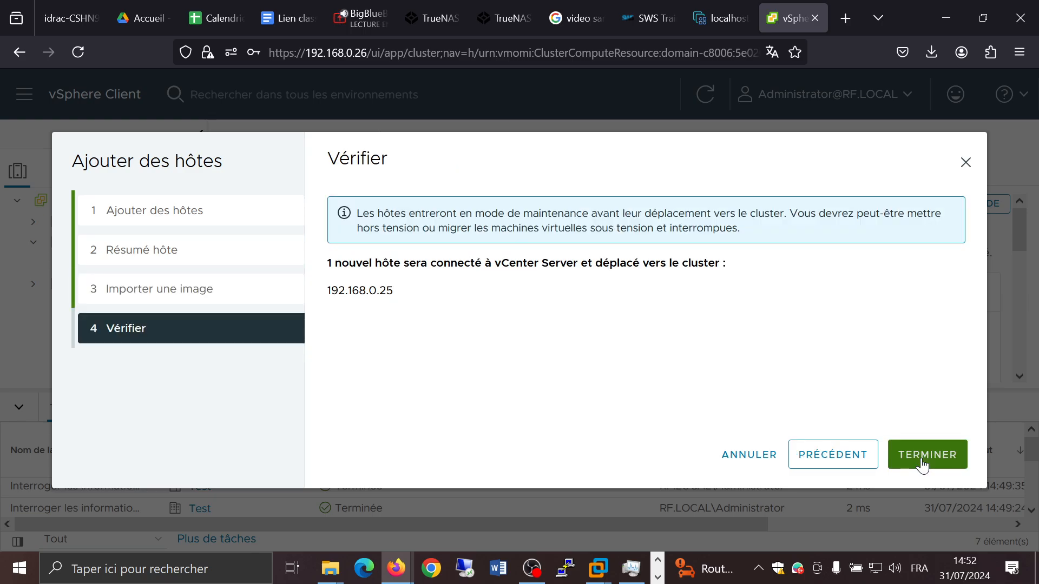
left_click(923, 460)
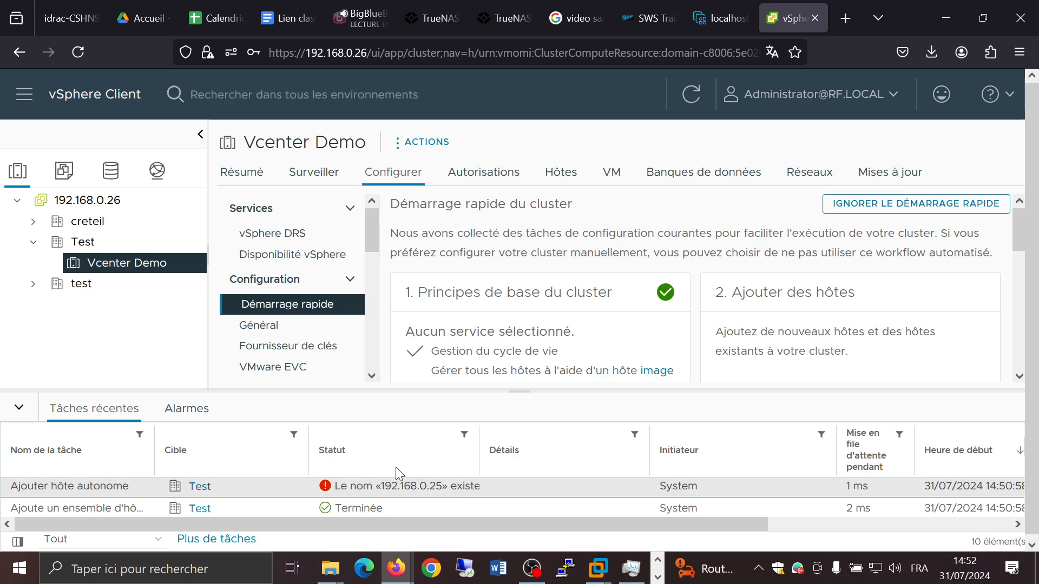
Step: Expand the creteil and test datacenters and try to move host 192.168.0.25 into the Vcenter Demo cluster
left_click(34, 285)
left_click(33, 221)
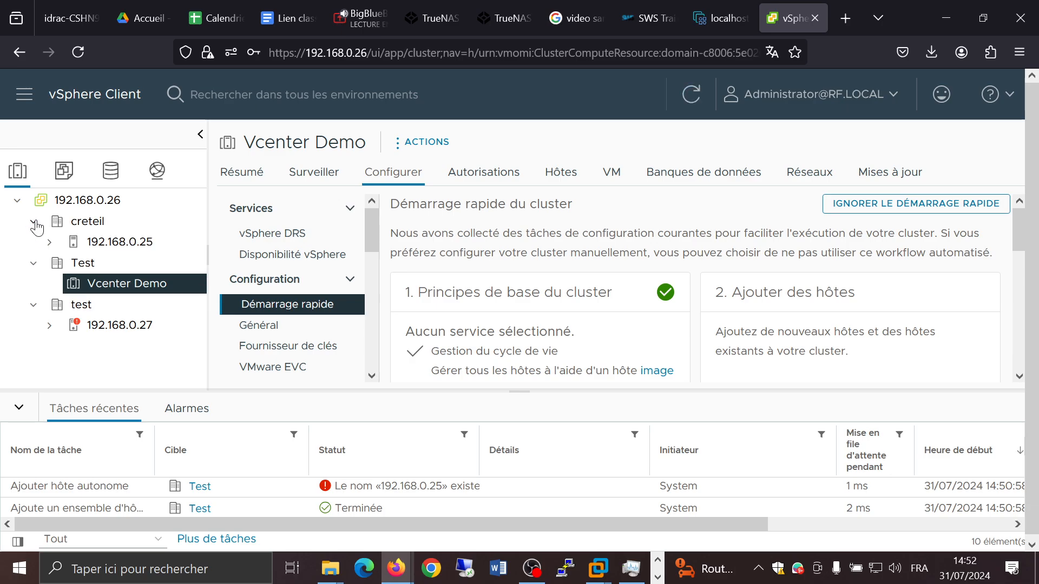
left_click_drag(97, 241, 111, 292)
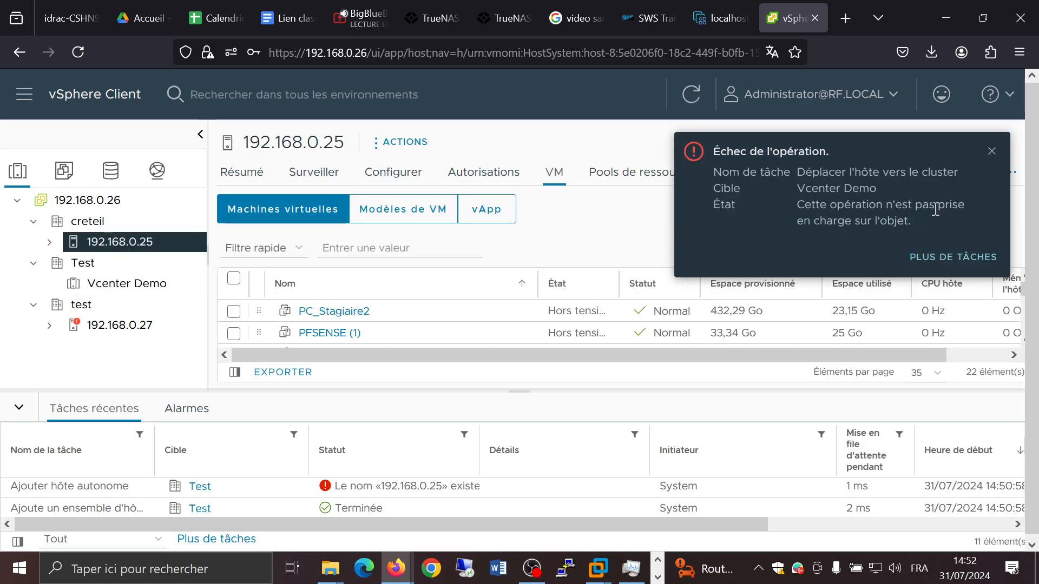
left_click(993, 154)
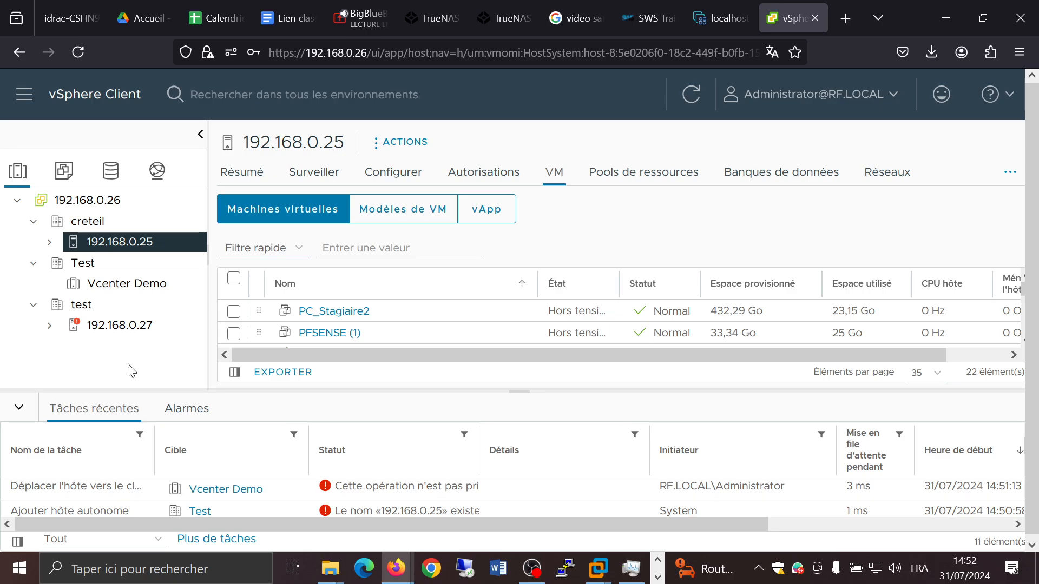
Step: Open the add-hosts wizard on the Vcenter Demo cluster and enter the host address 10.0.0.123
left_click(117, 286)
right_click(118, 286)
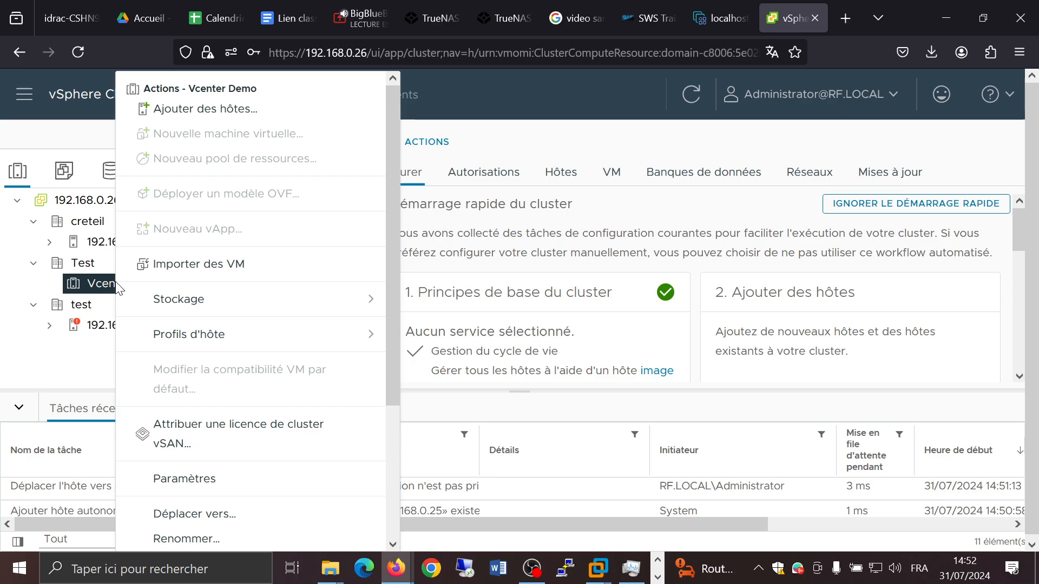
left_click(203, 110)
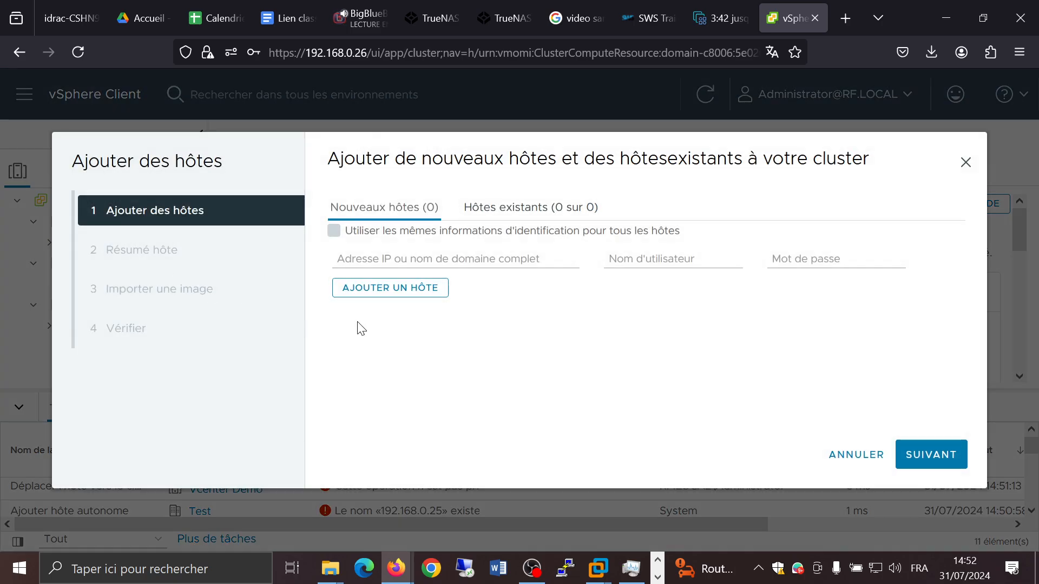
left_click(538, 258)
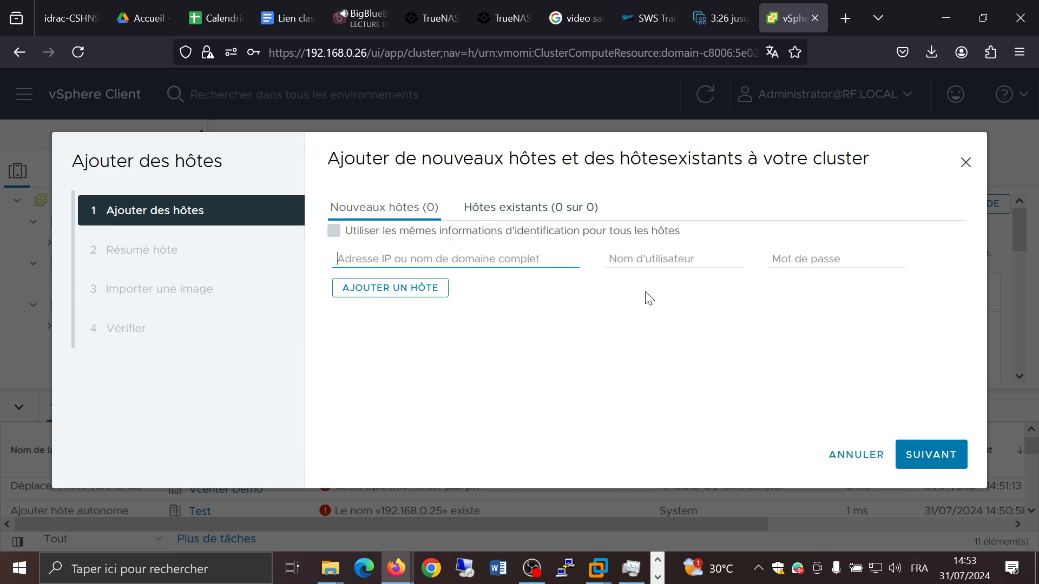
type("10.1")
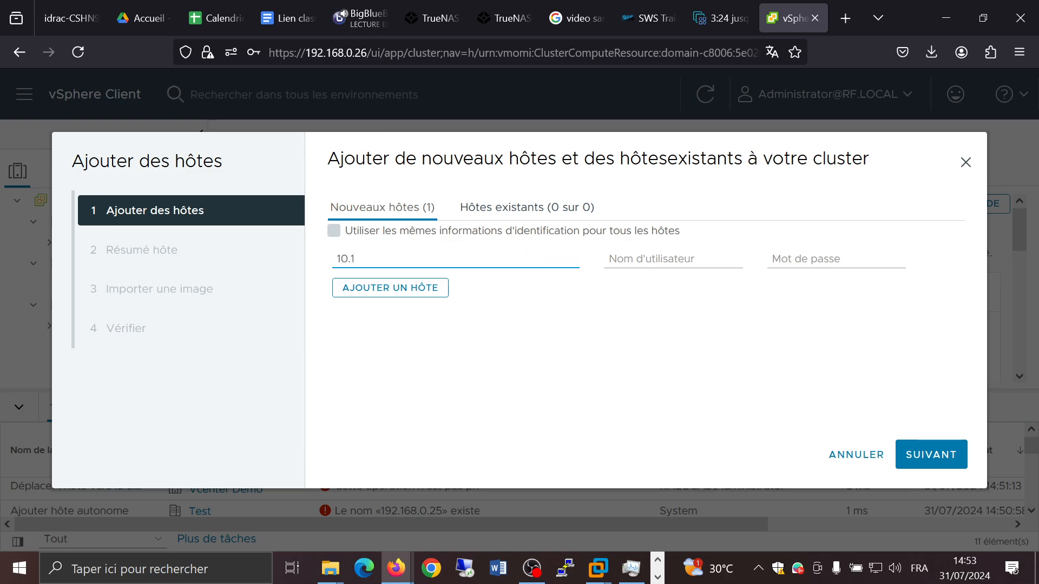
type("0.0.0")
type("1")
key("BackSpace")
key("BackSpace")
type("123")
Step: Enter root as user name and the host's password, try to continue, then cancel the add-hosts wizard
left_click(679, 258)
type("ro")
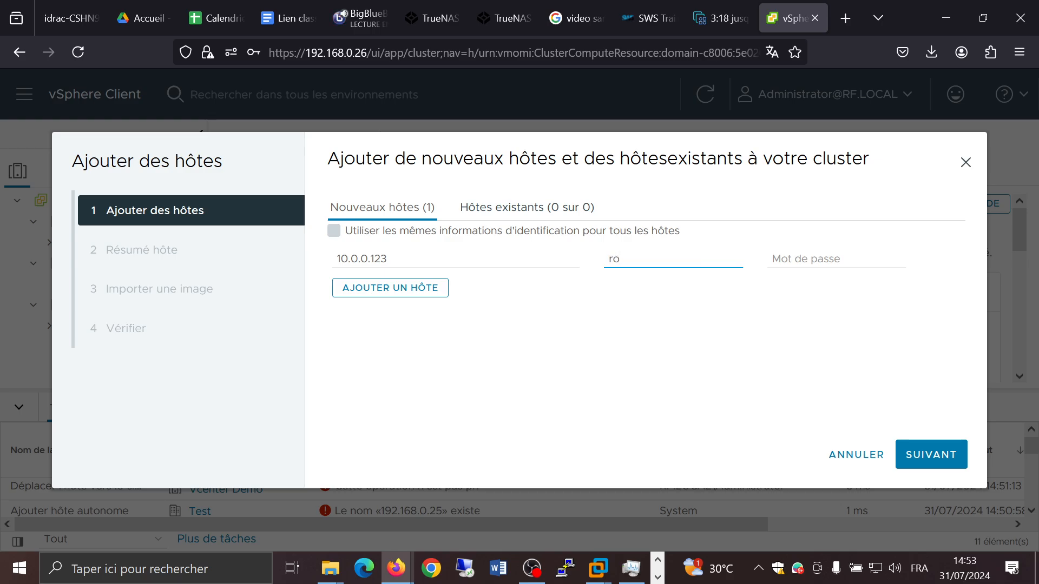
type("ot")
key("Tab")
type("****")
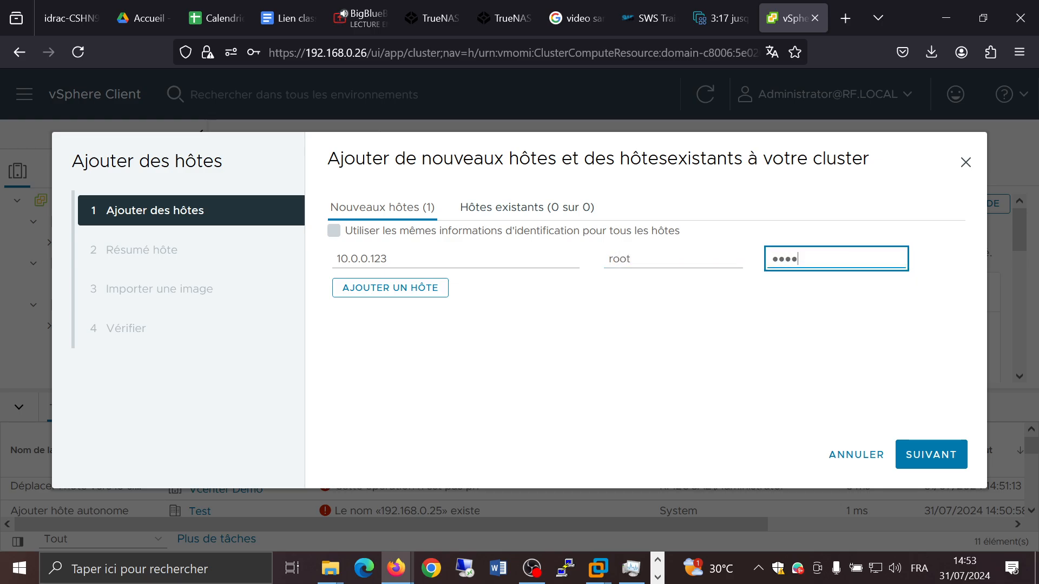
type("*****")
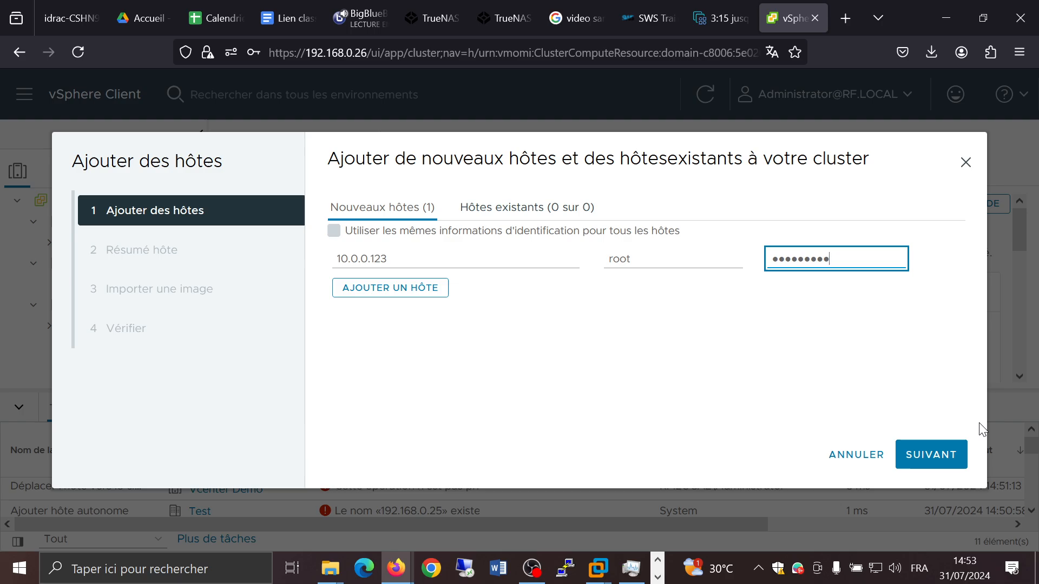
left_click(920, 453)
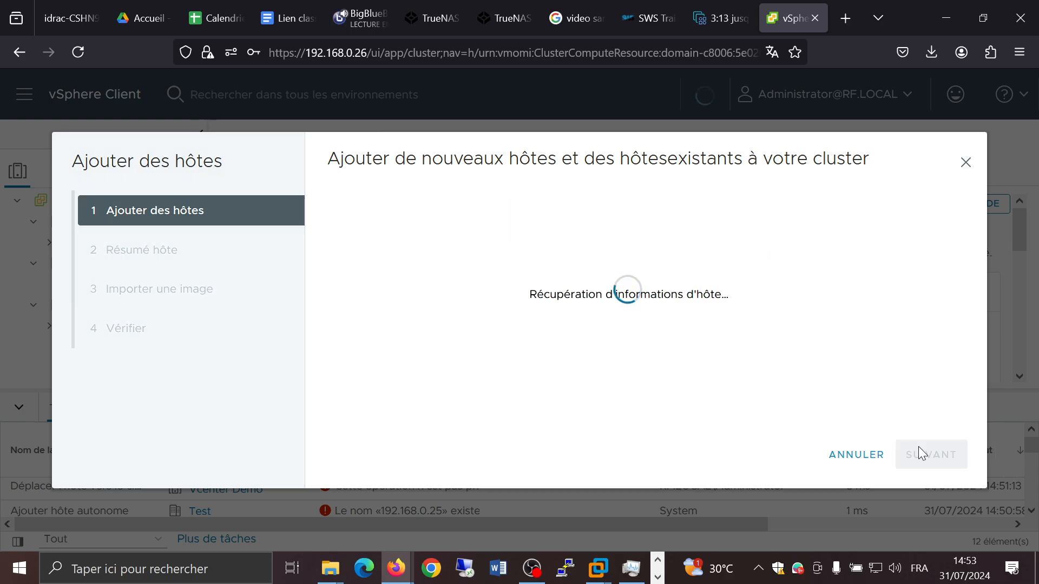
left_click(853, 454)
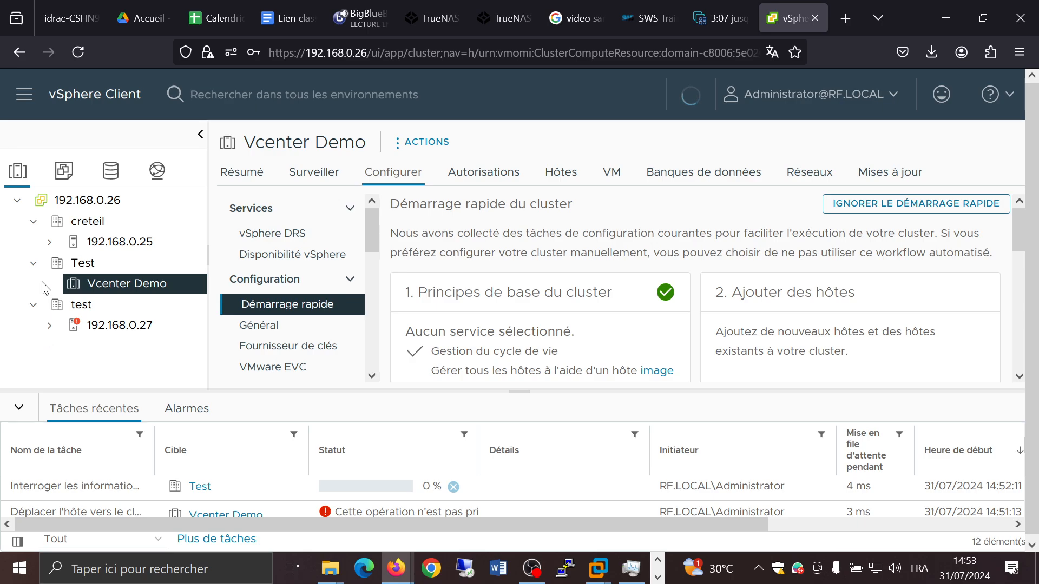
Step: Browse the virtual machines listed under hosts 192.168.0.25 and 192.168.0.27 in the inventory tree
left_click(33, 263)
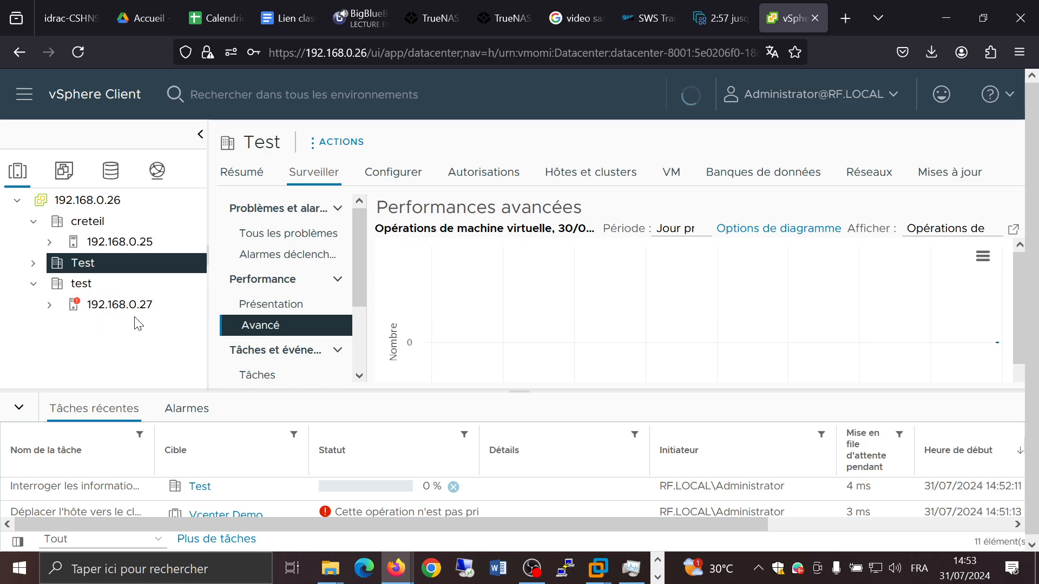
left_click(108, 243)
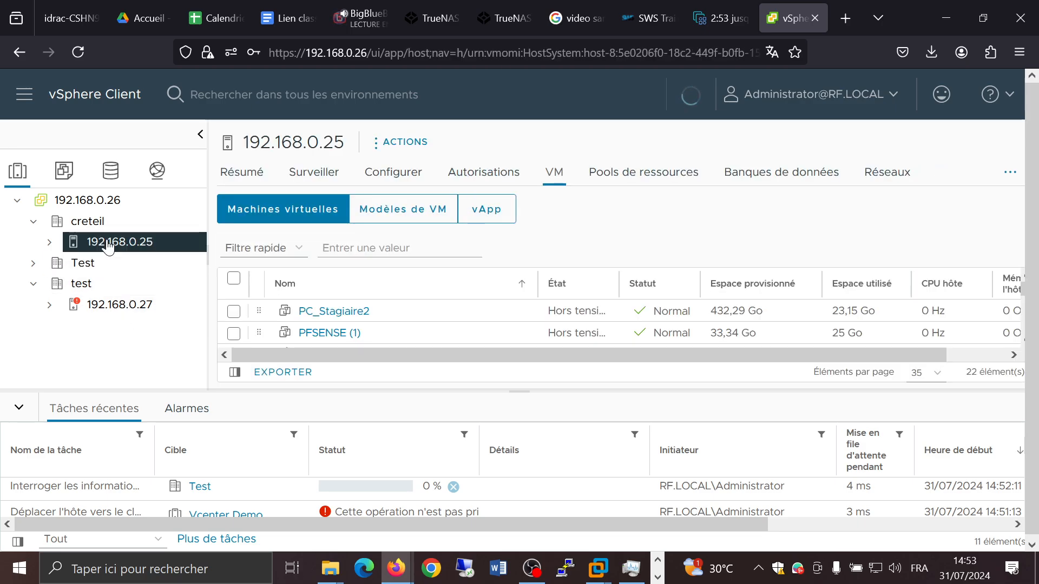
left_click(51, 245)
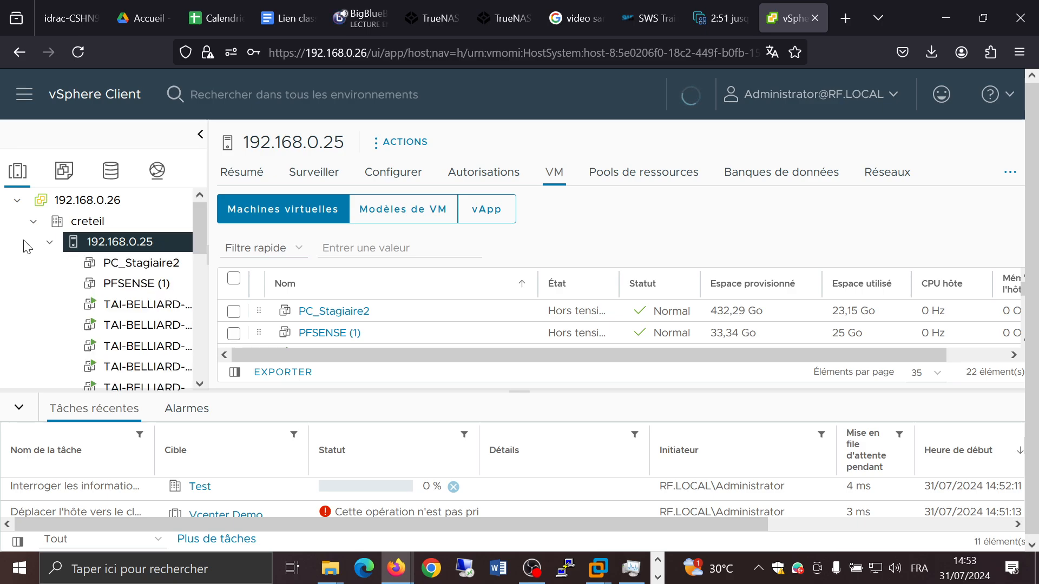
scroll(116, 270, "down", 3)
scroll(121, 274, "up", 3)
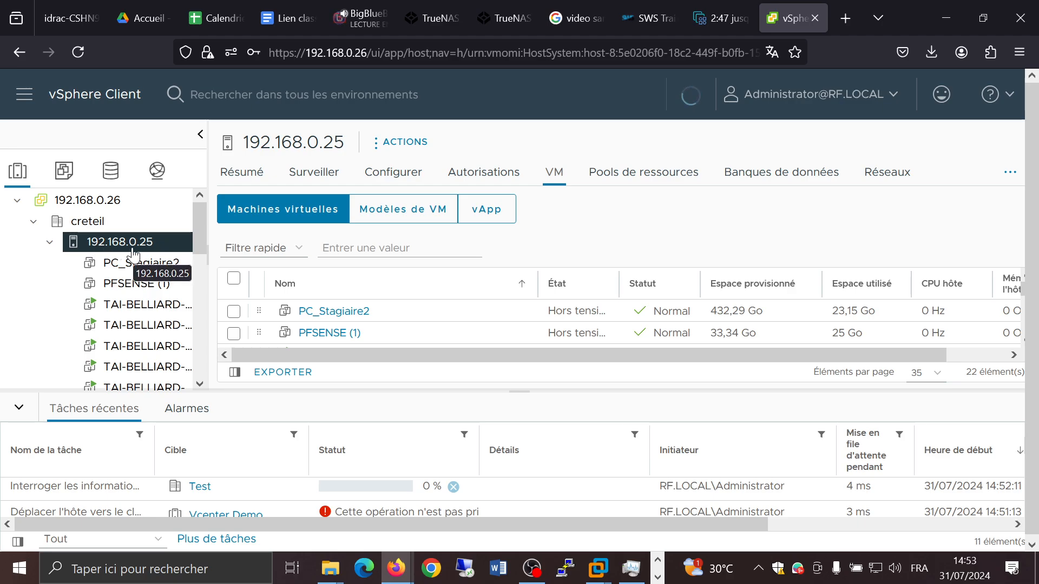
scroll(135, 265, "down", 8)
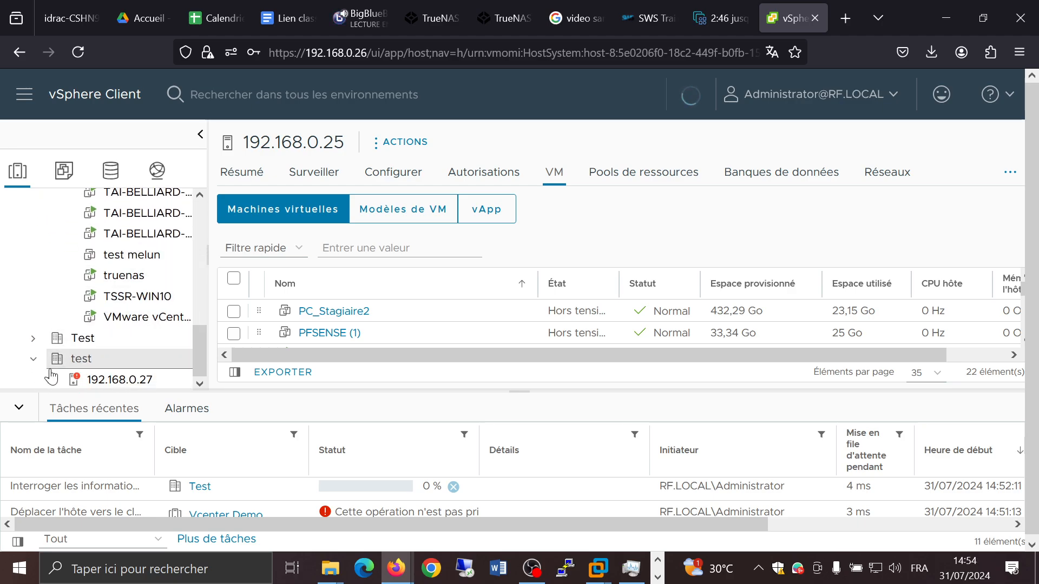
left_click(49, 380)
scroll(89, 326, "down", 5)
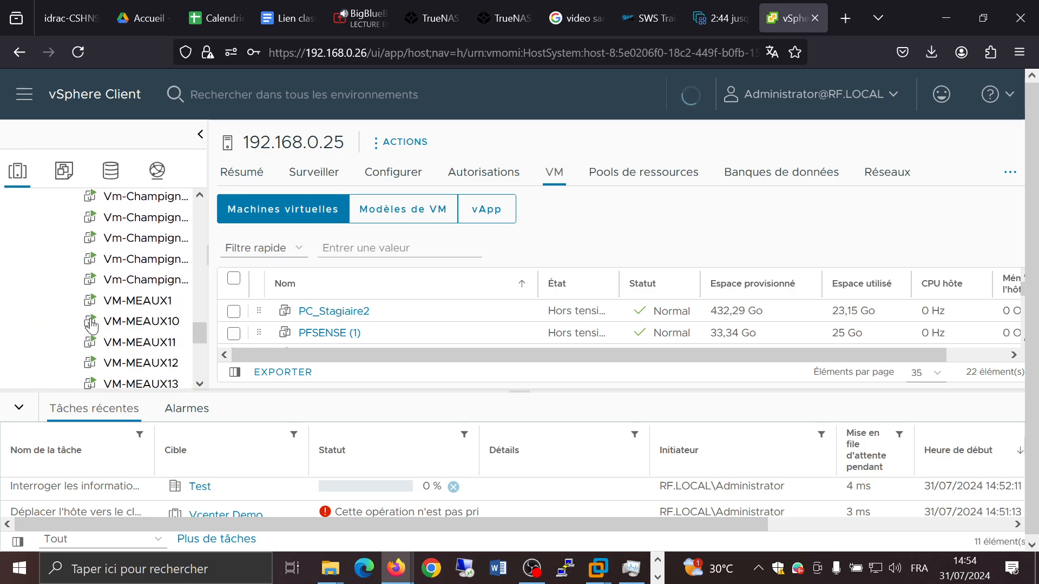
scroll(91, 326, "up", 6)
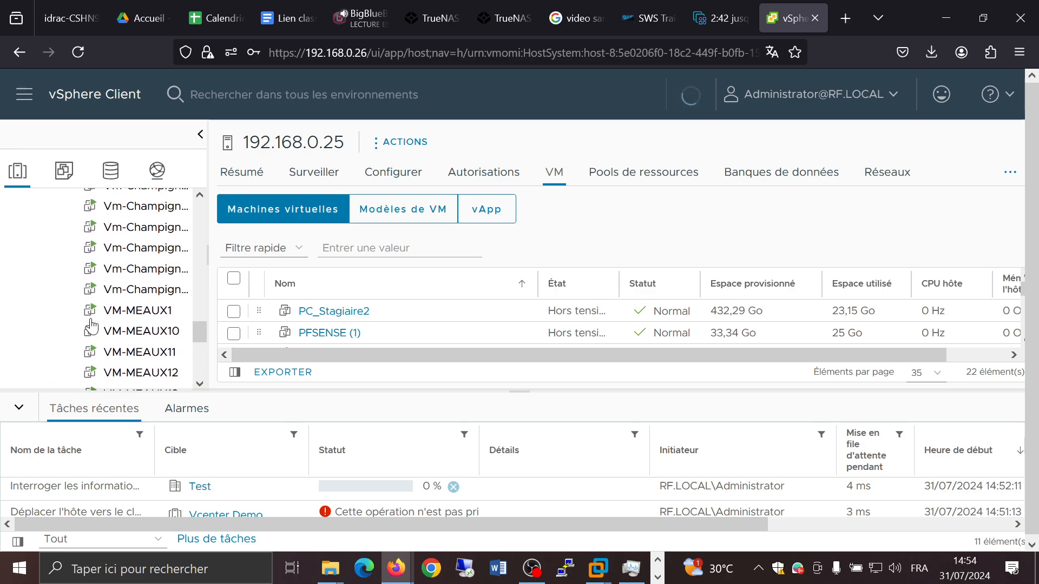
scroll(91, 326, "up", 5)
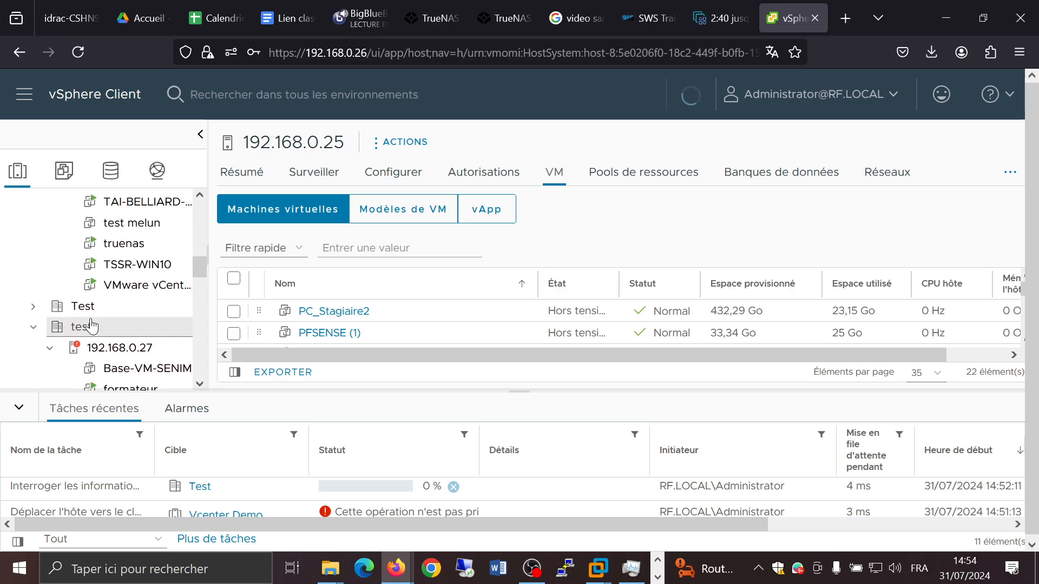
scroll(90, 326, "down", 1)
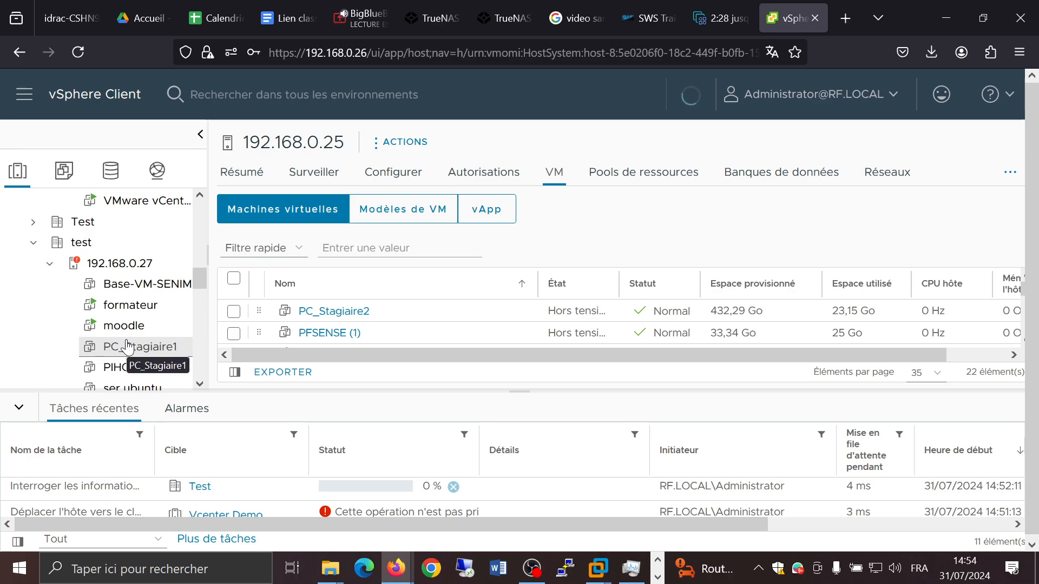
Step: Start cloning Base-VM-SENIM to a new virtual machine named clone1 in the test datacenter
right_click(140, 291)
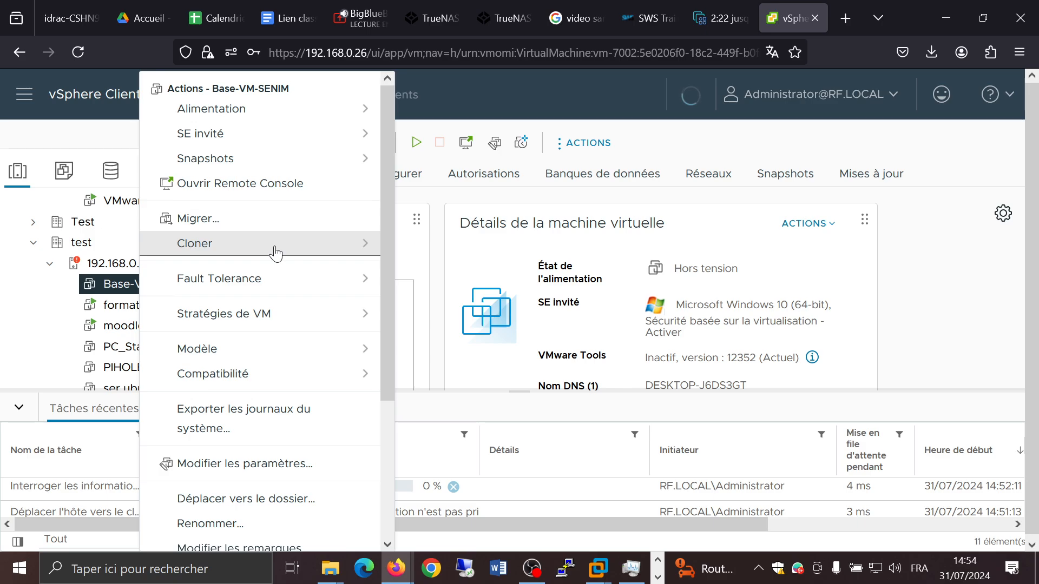
left_click(363, 253)
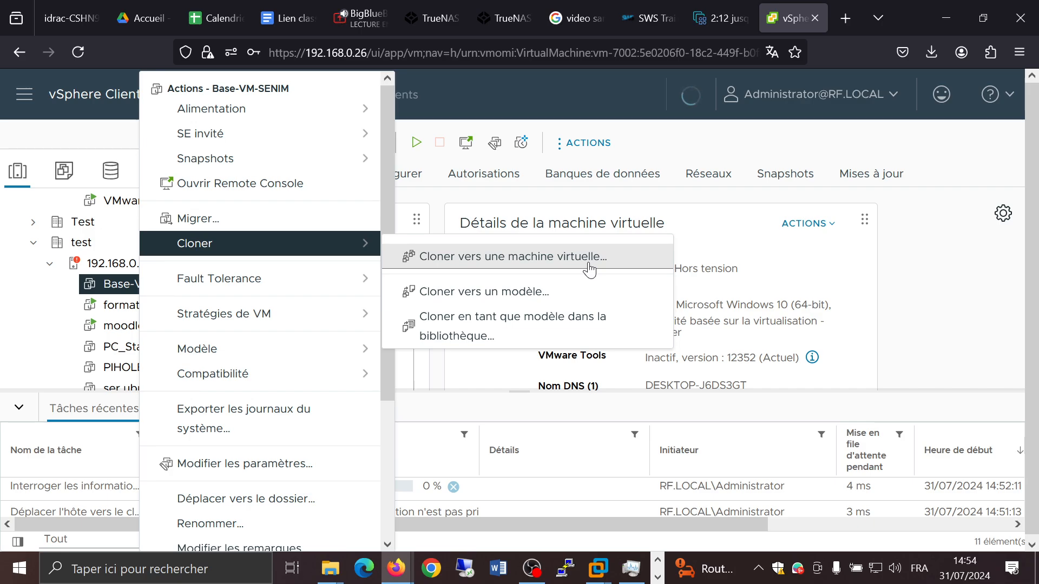
left_click(521, 258)
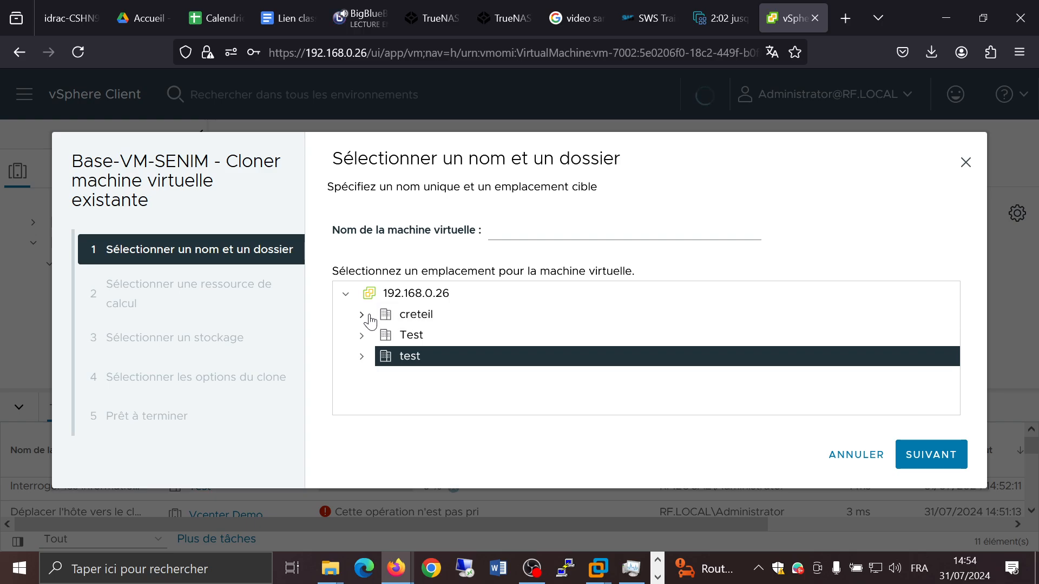
left_click(520, 238)
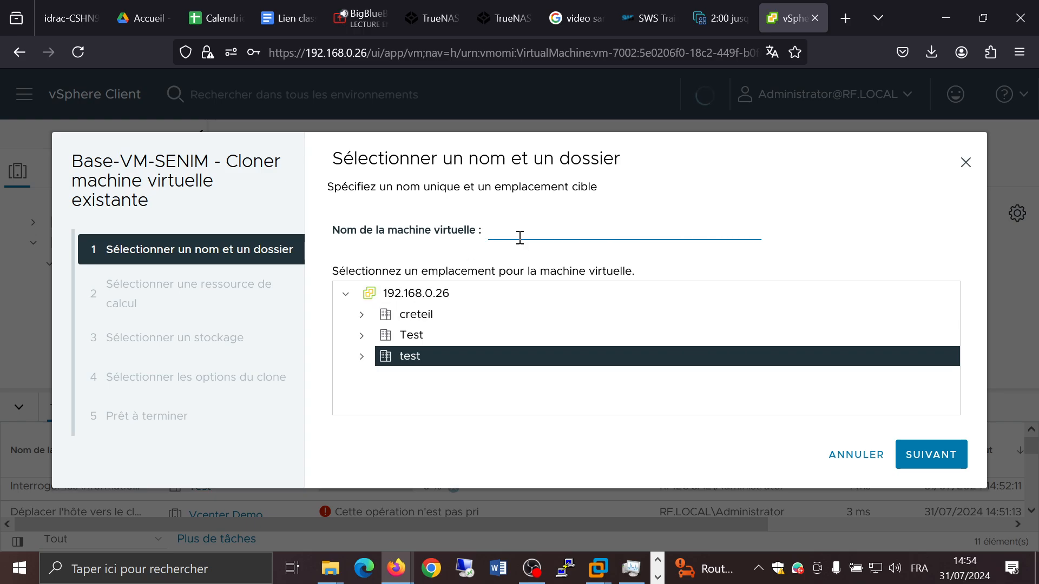
type("clione")
key("BackSpace")
key("BackSpace")
key("BackSpace")
type("one")
left_click(617, 449)
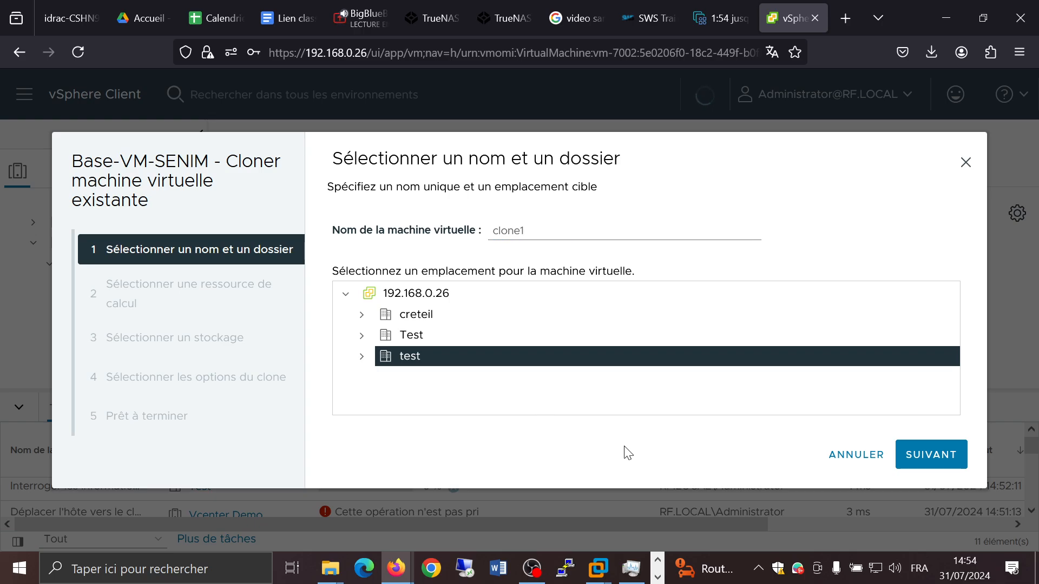
left_click(930, 456)
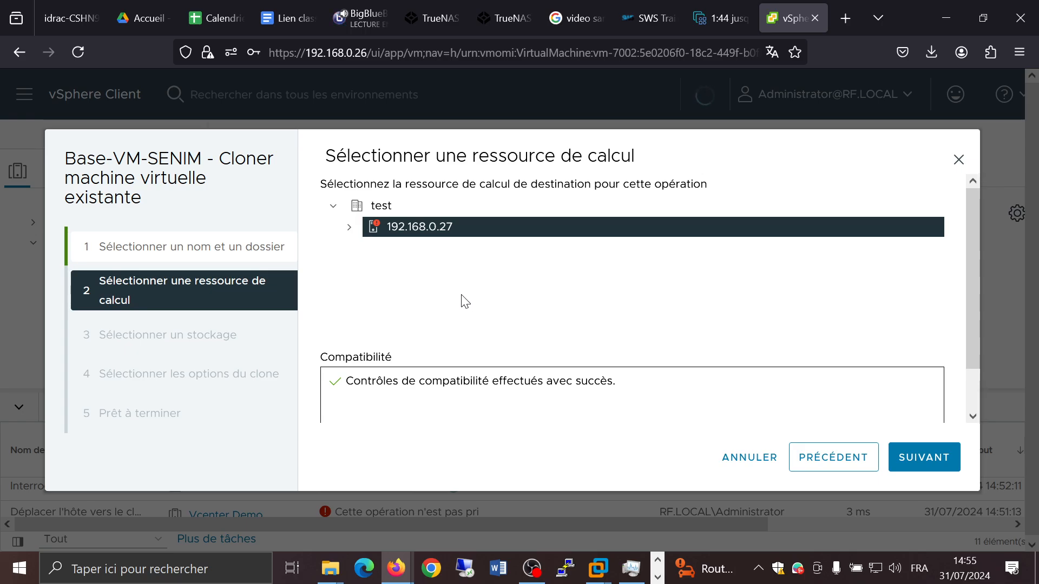
Step: Choose host 192.168.0.27 as the clone's compute resource and continue
left_click(349, 228)
left_click(919, 457)
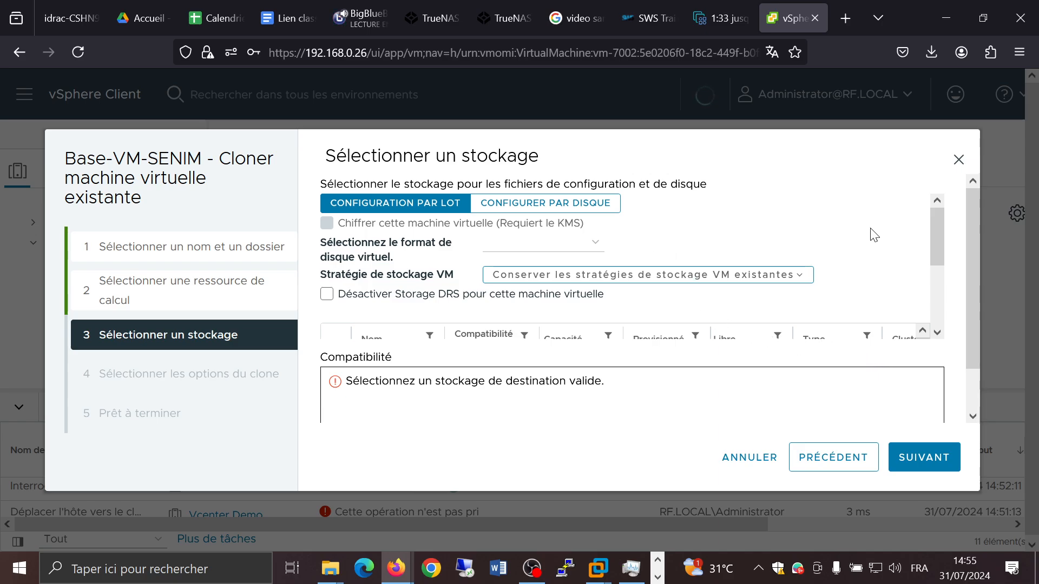
Step: Pick Stockage1 as storage and set the virtual disk format to Provisionnement dynamique
scroll(874, 235, "down", 3)
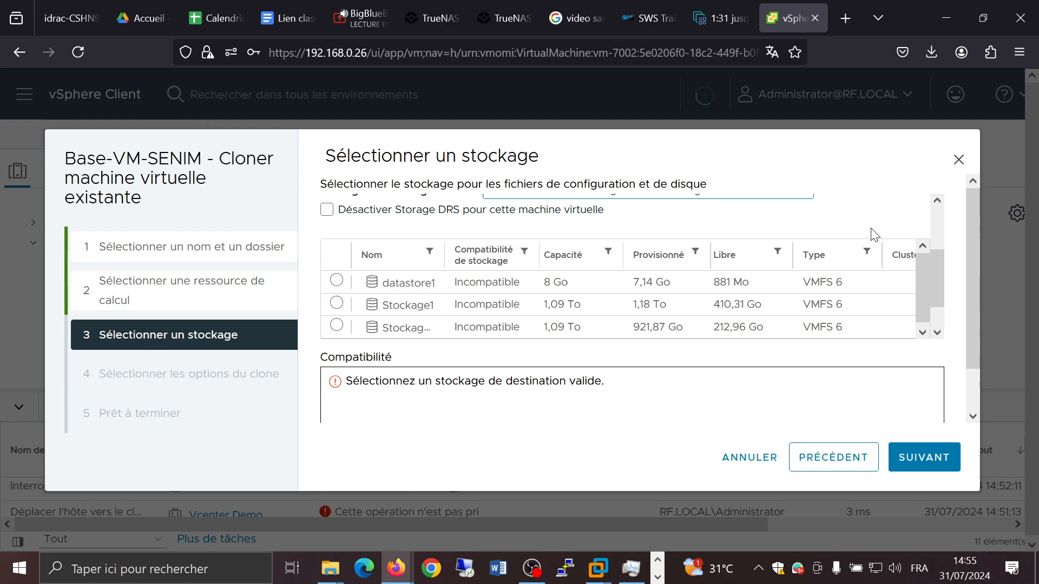
scroll(874, 235, "down", 2)
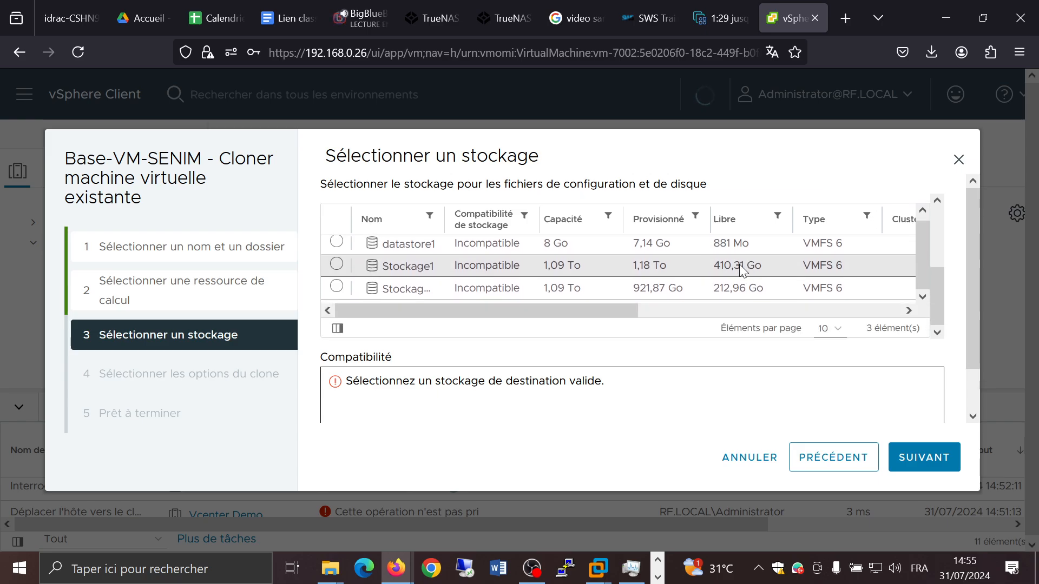
left_click(604, 291)
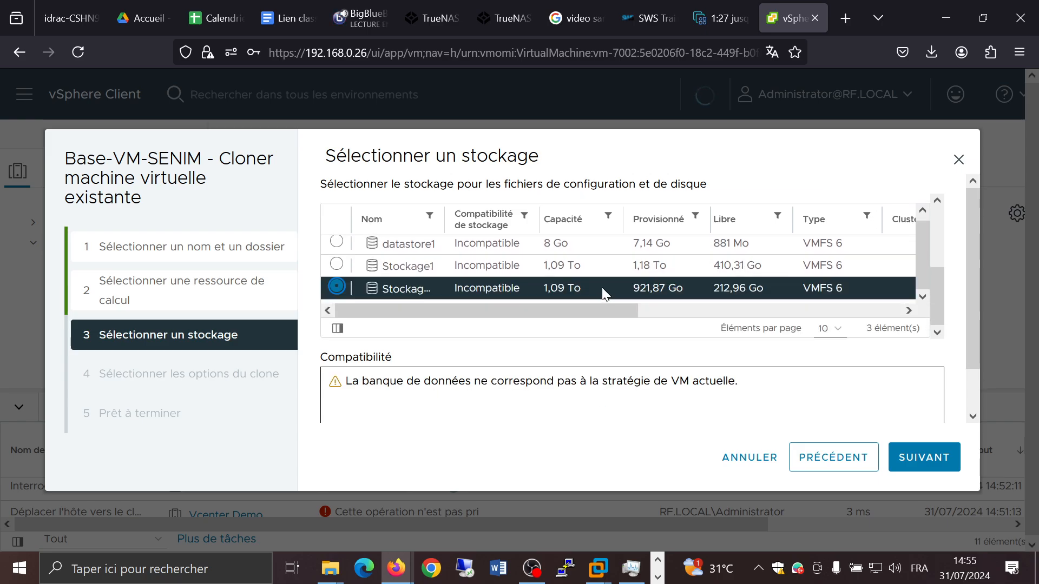
left_click(596, 269)
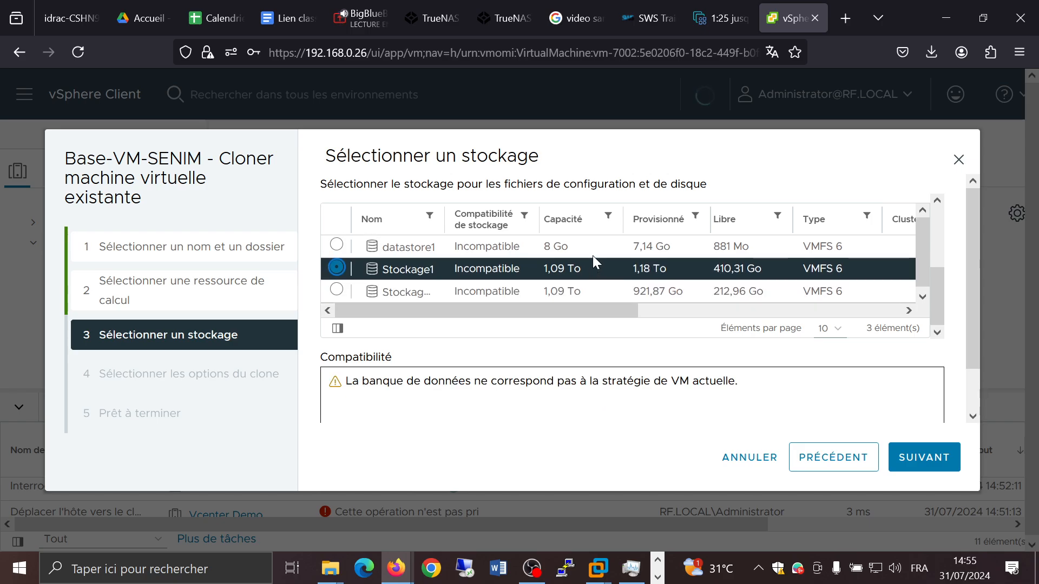
scroll(803, 221, "up", 3)
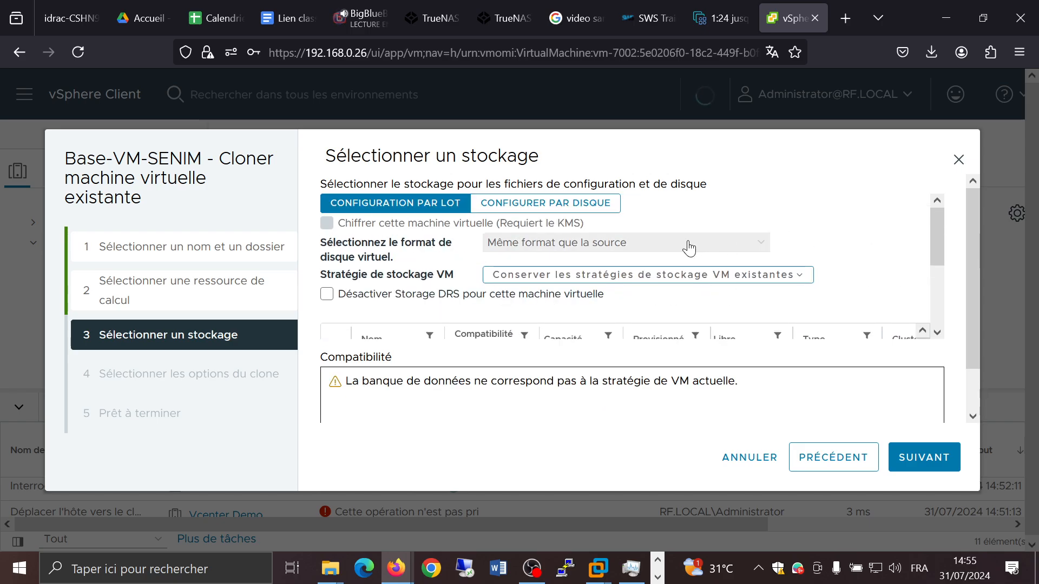
left_click(689, 248)
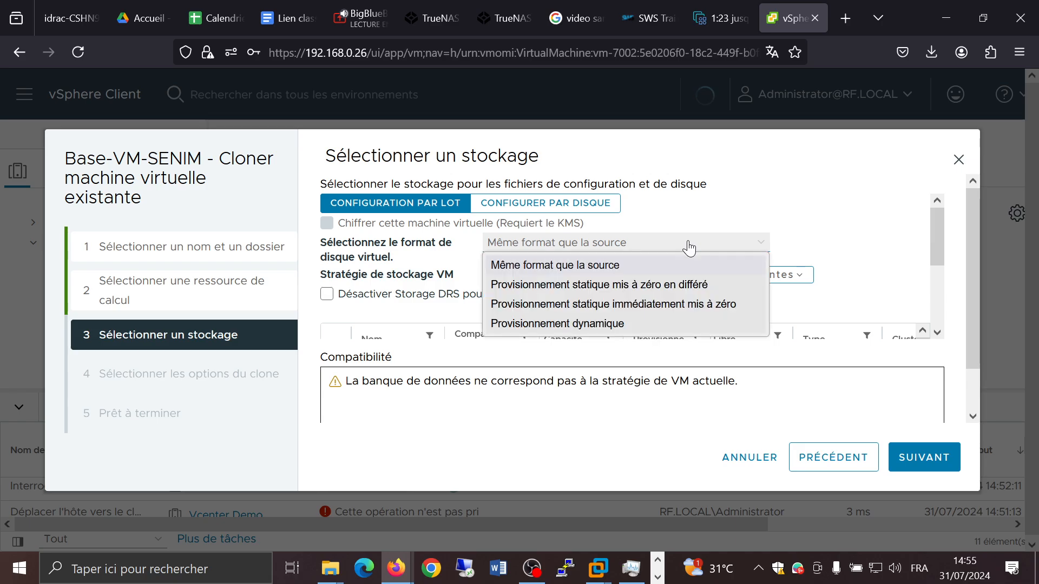
left_click(601, 323)
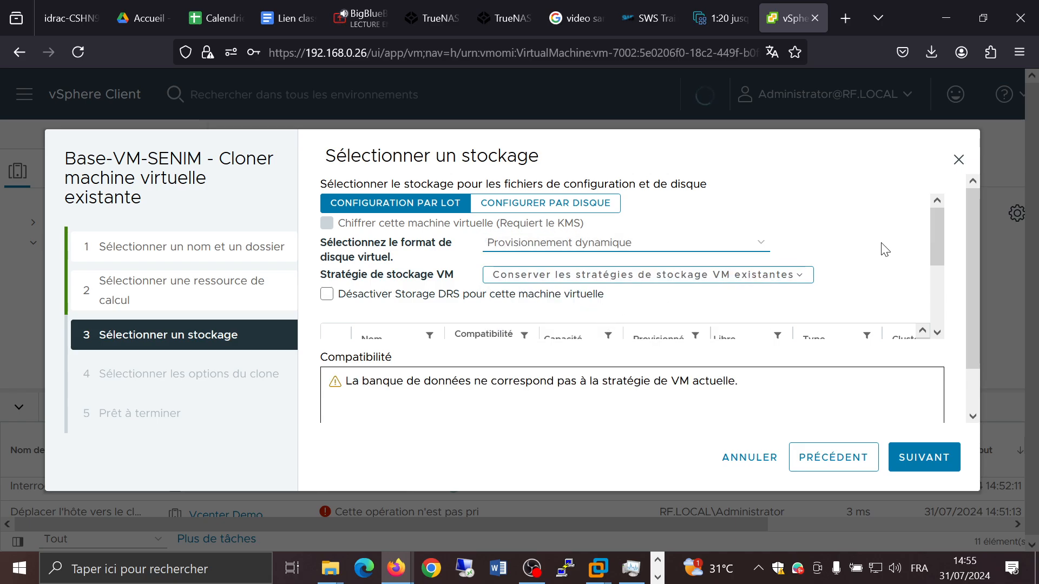
Step: Compare the compatibility of datastore1, Stockage1 and the third datastore for the clone, ending with Stockage1 selected
scroll(866, 247, "down", 3)
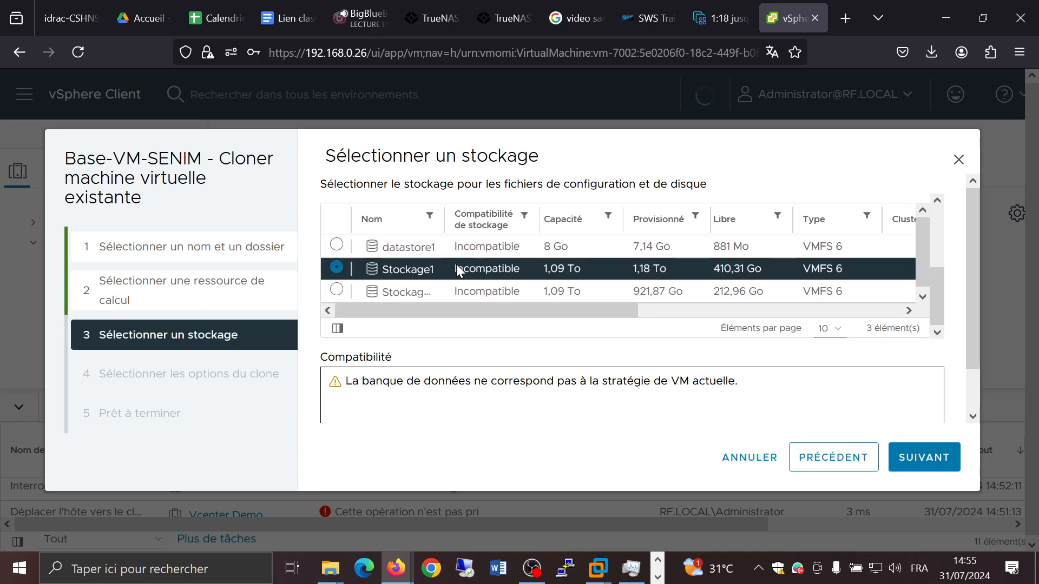
left_click(450, 286)
left_click(535, 268)
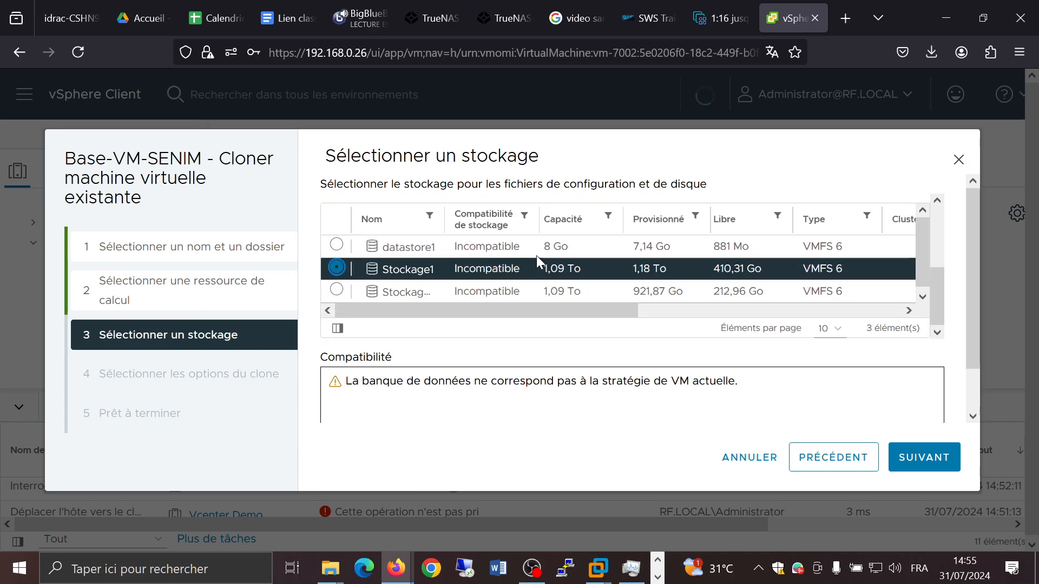
left_click(534, 246)
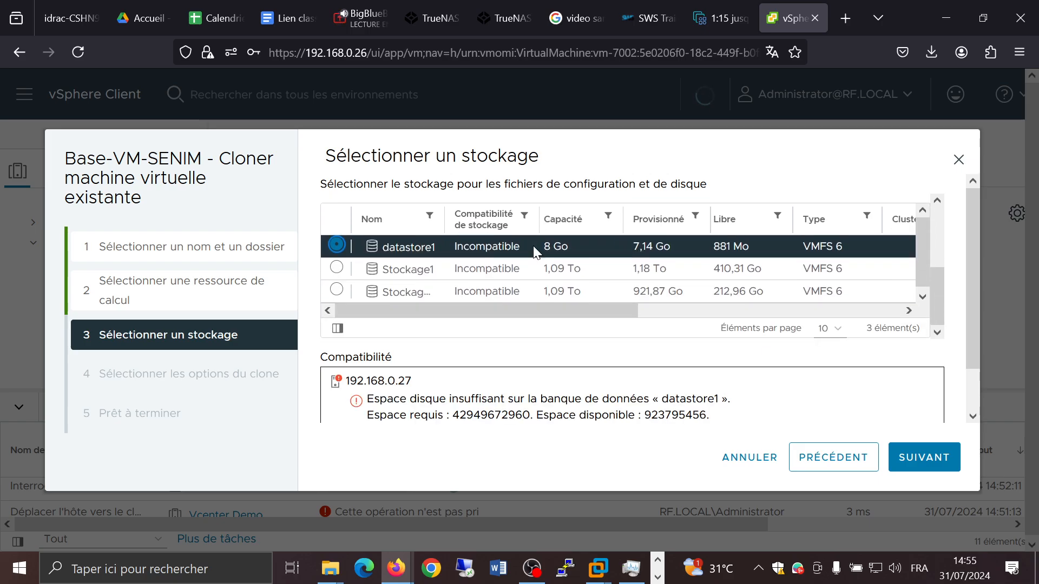
scroll(484, 265, "down", 2)
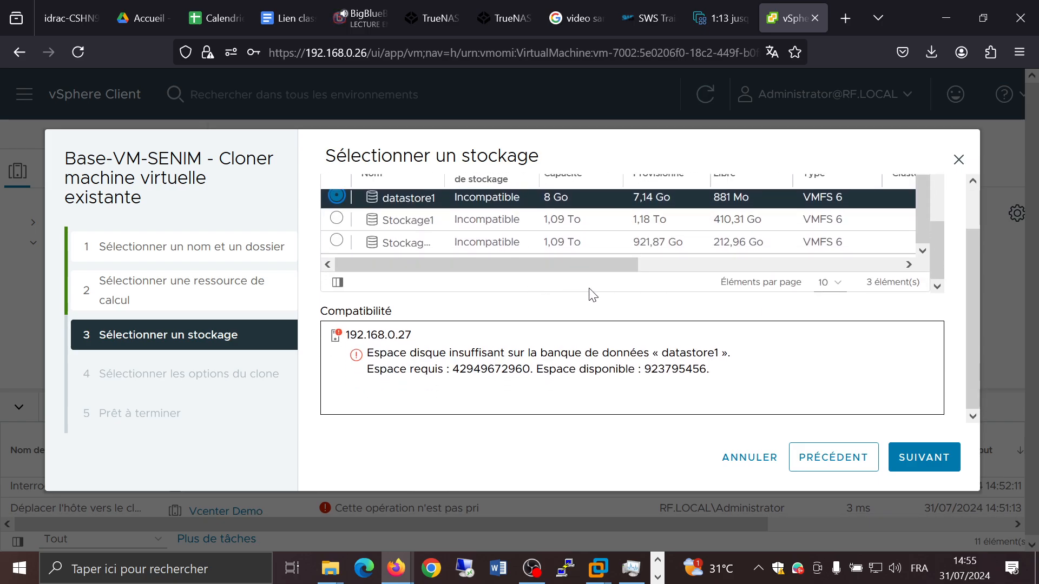
left_click(472, 240)
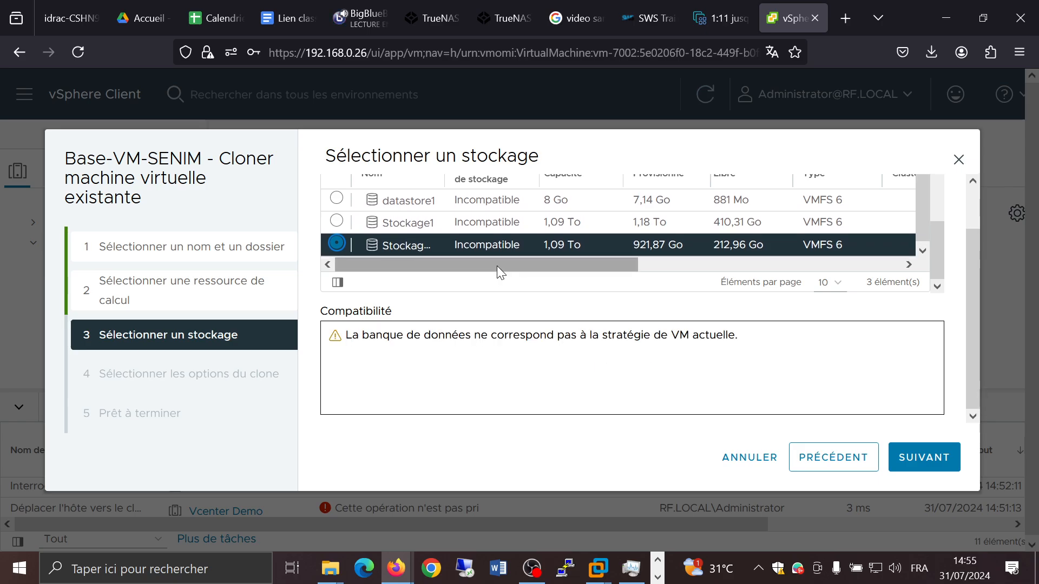
left_click(501, 226)
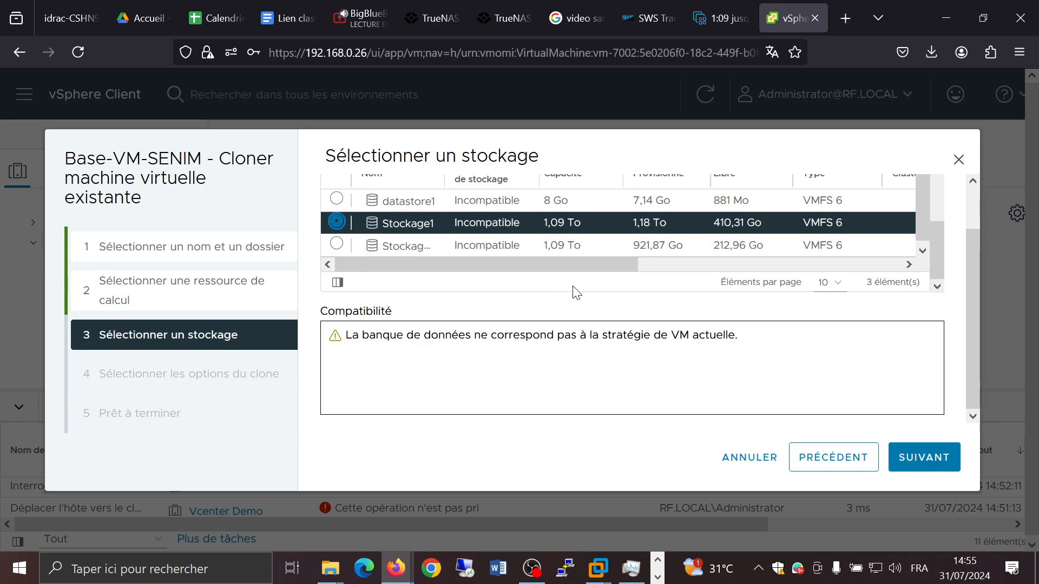
left_click(511, 245)
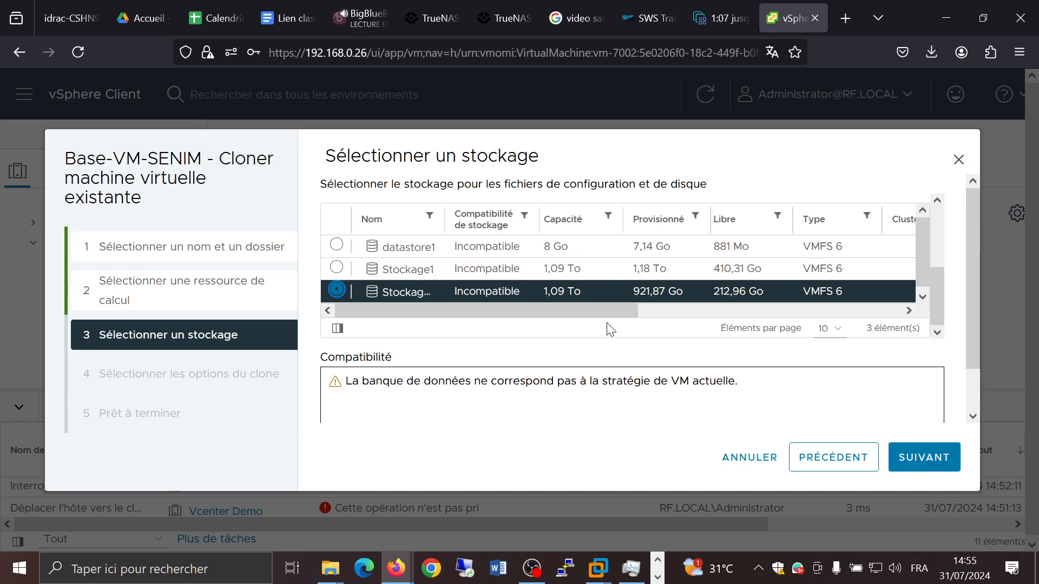
scroll(607, 324, "up", 1)
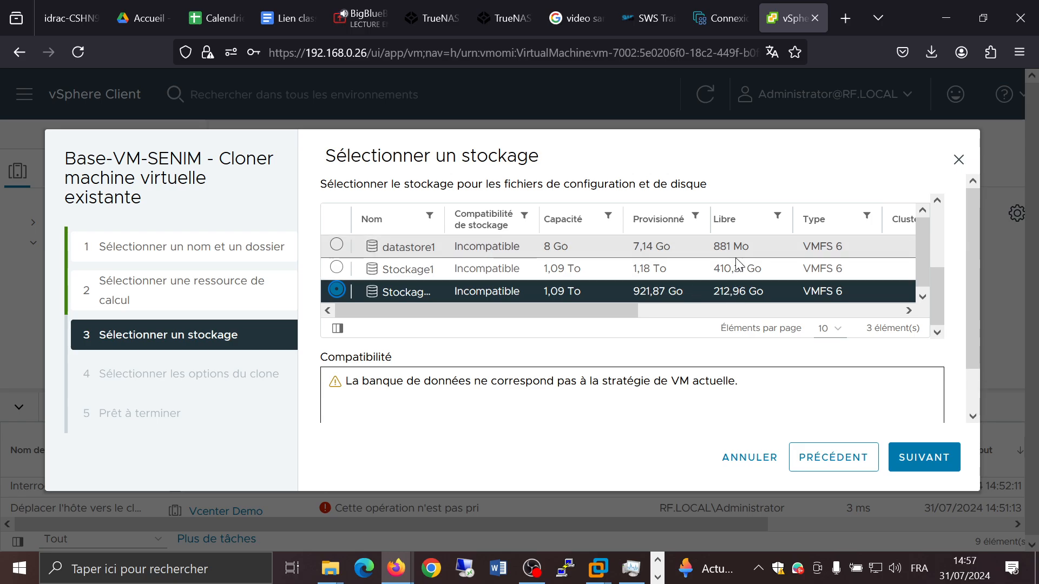
scroll(745, 266, "down", 1)
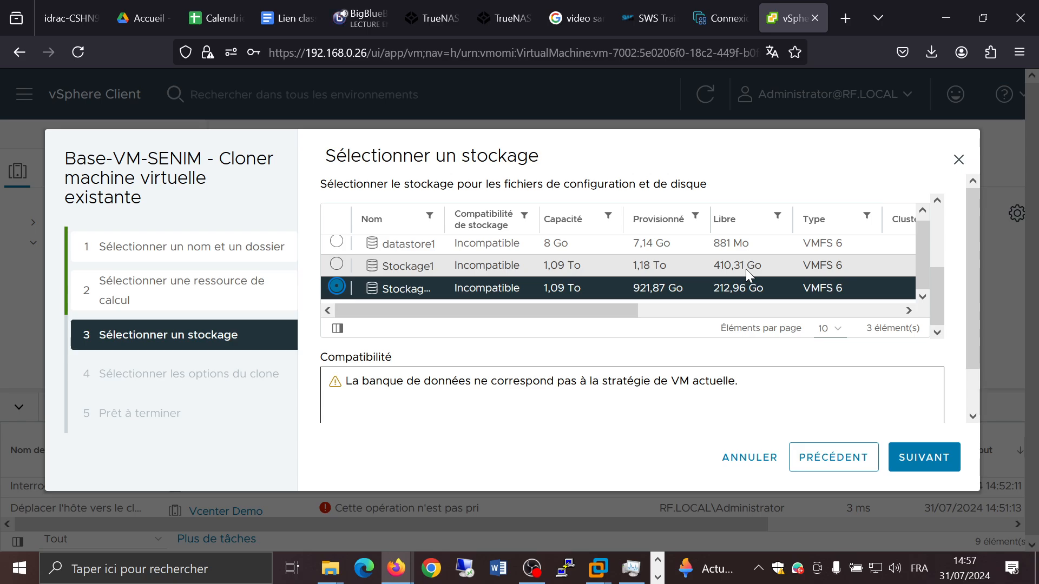
left_click(746, 269)
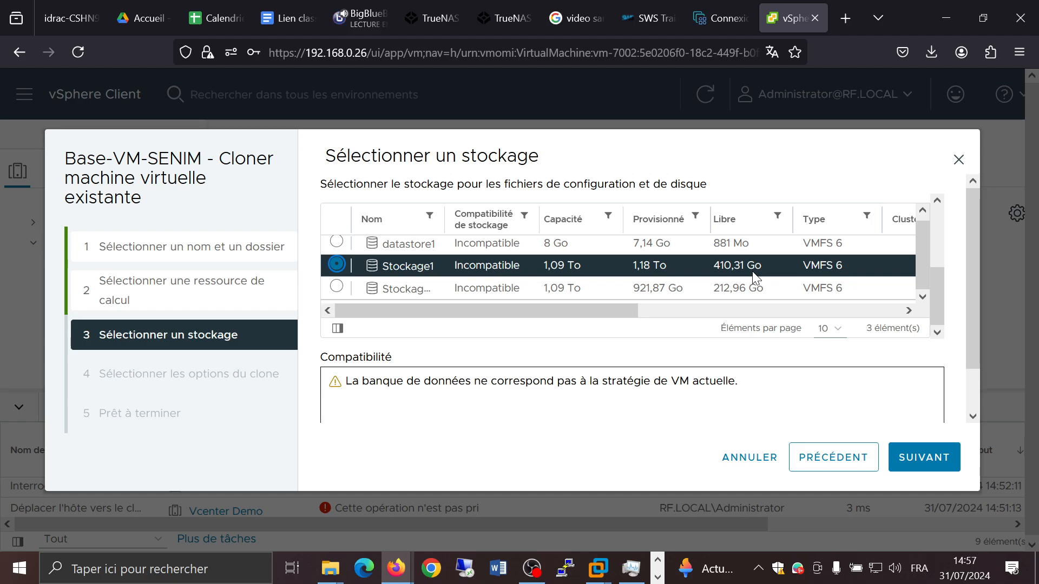
Step: Continue without any extra clone options and finish cloning Base-VM-SENIM to clone1
left_click(919, 458)
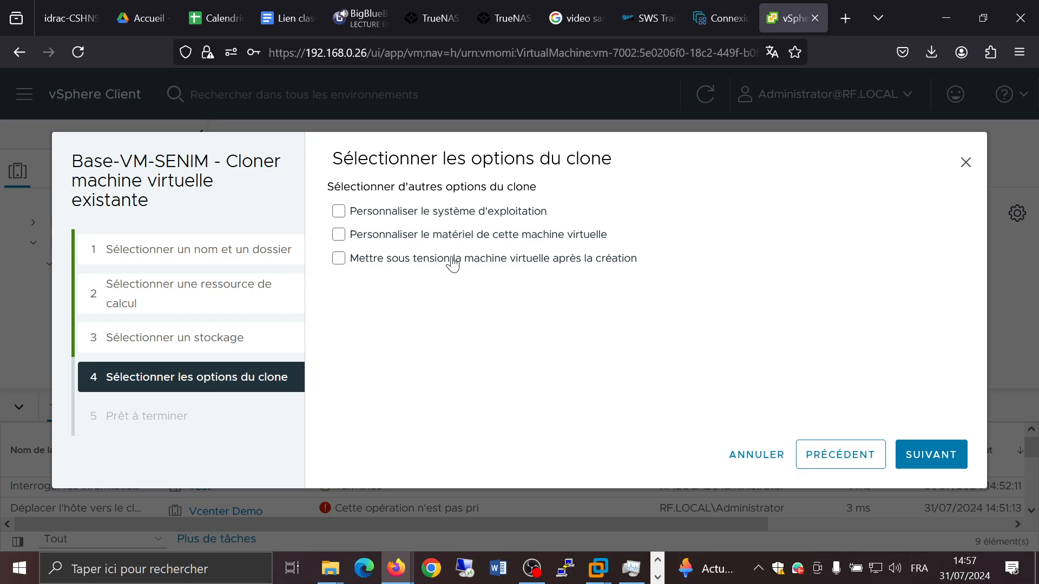
left_click(922, 451)
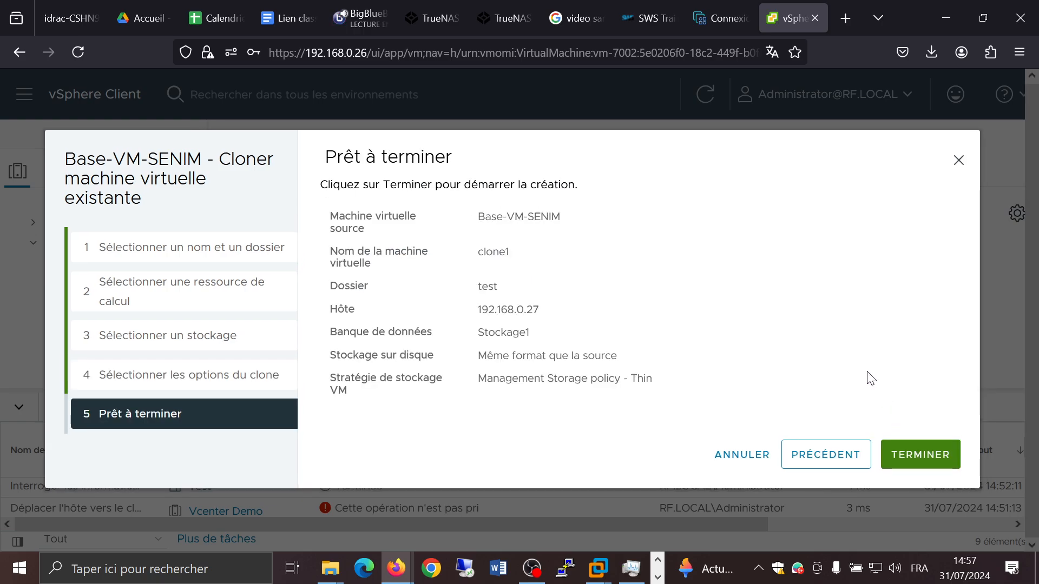
left_click(924, 453)
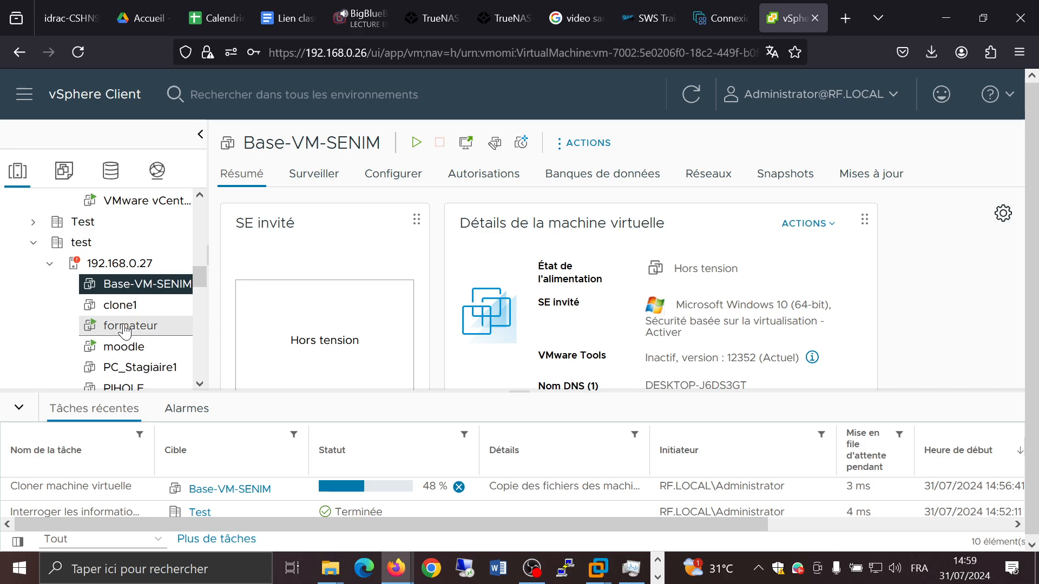
Step: Start migrating the PIHOLE virtual machine, keeping the compute-resource-only migration type
scroll(120, 309, "down", 3)
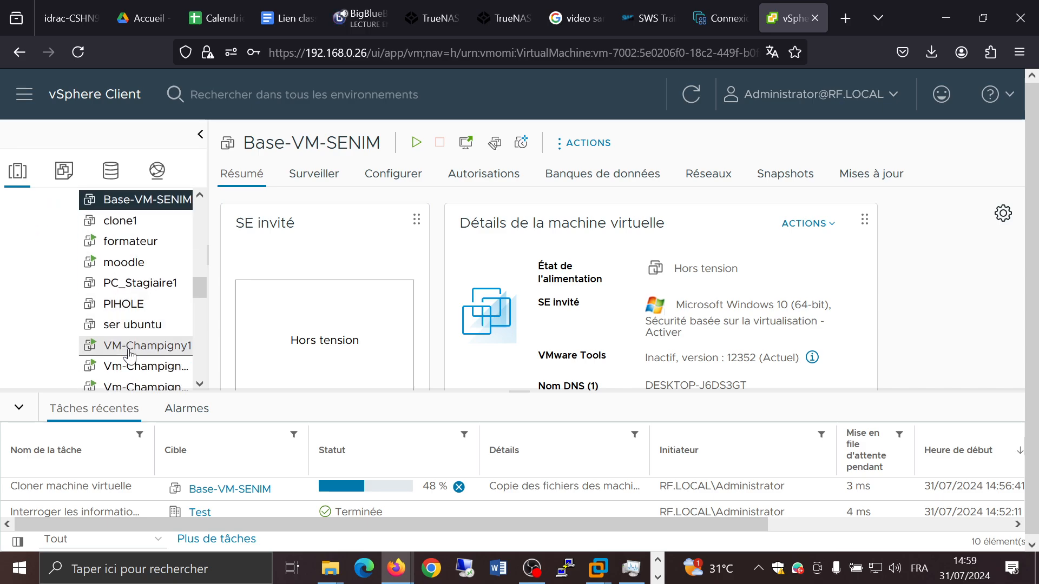
left_click(129, 308)
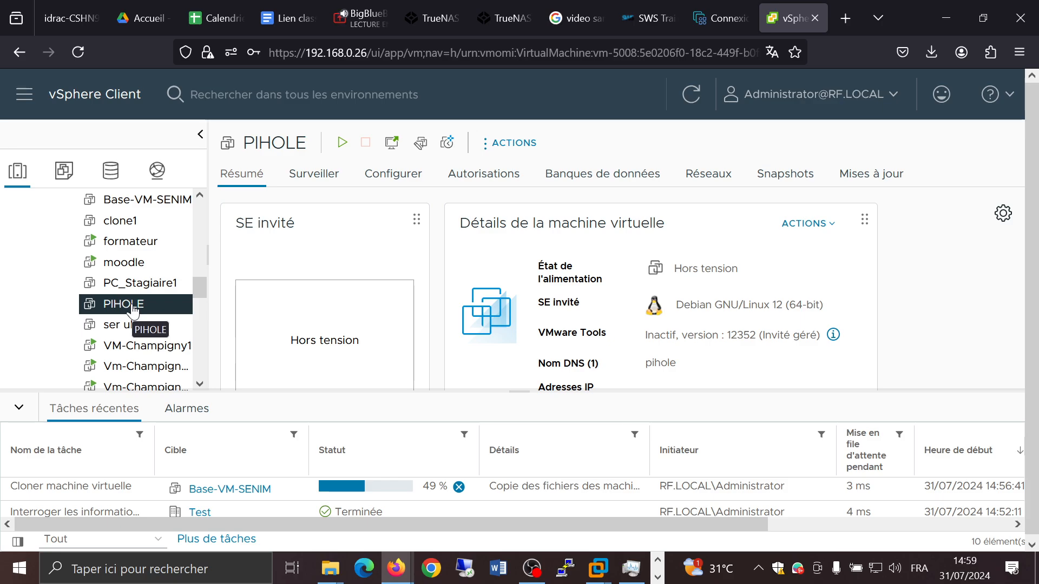
right_click(135, 312)
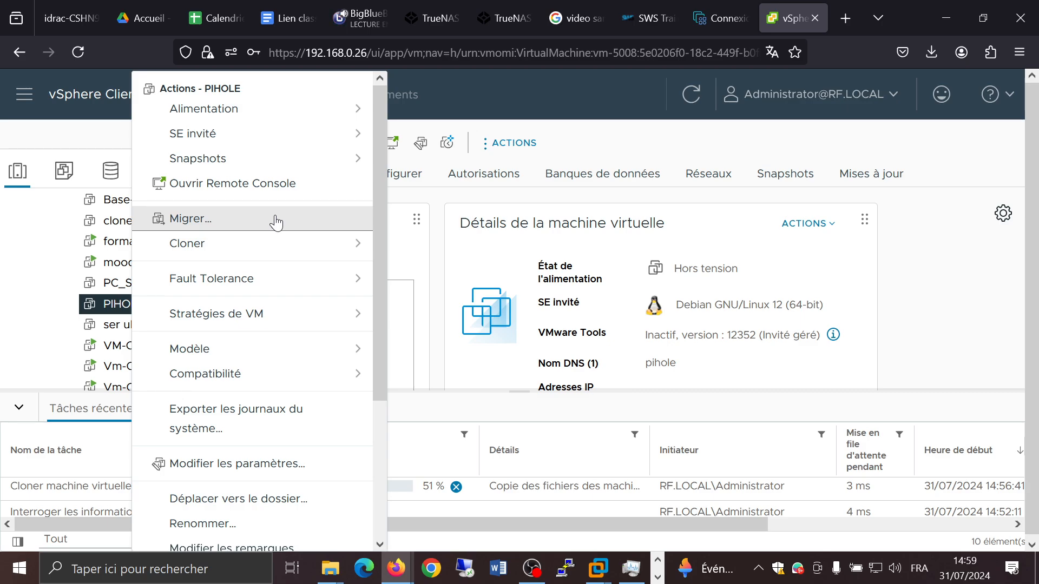
left_click(276, 220)
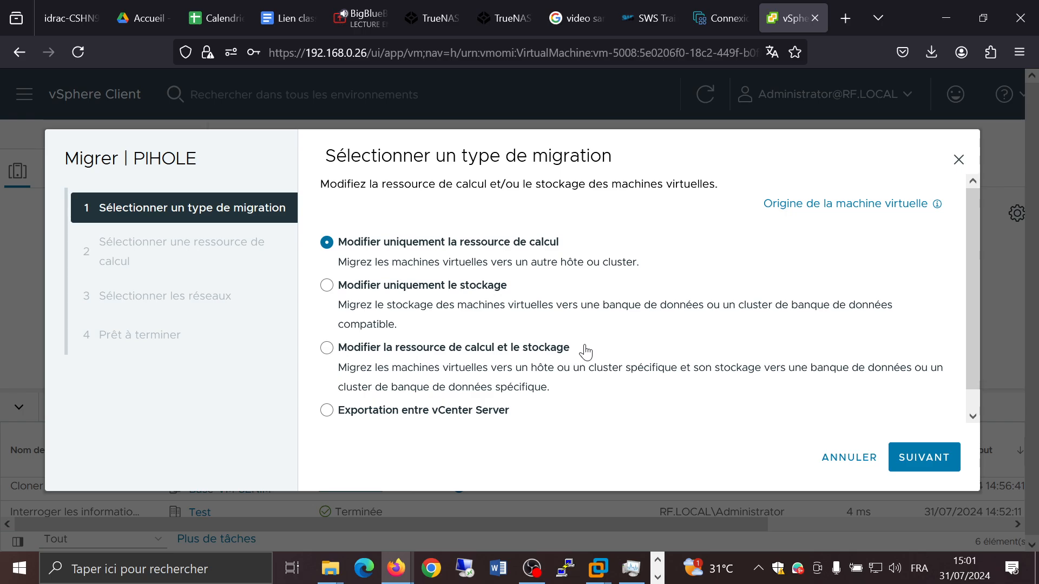
scroll(584, 346, "down", 1)
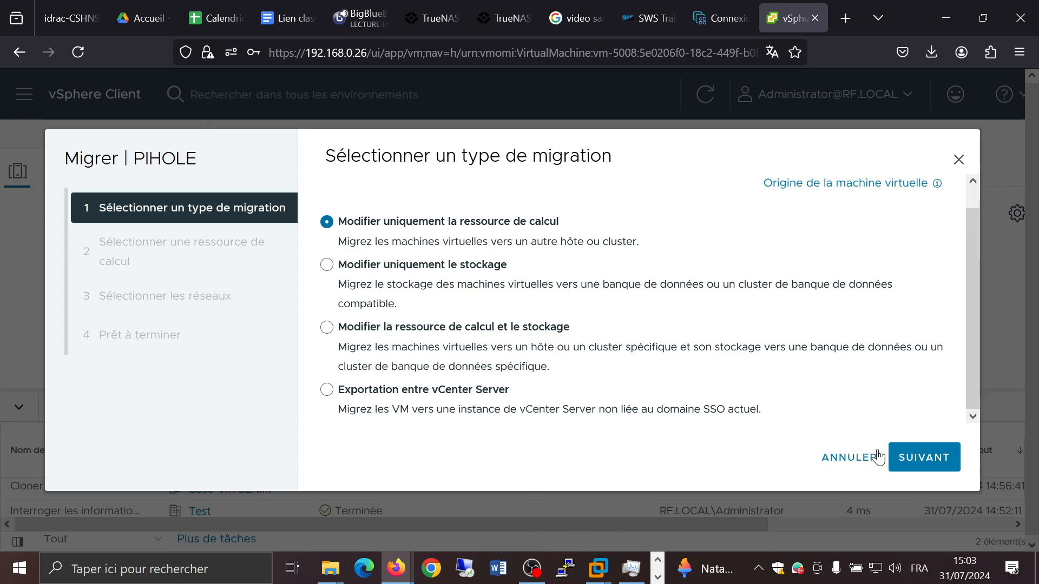
left_click(923, 469)
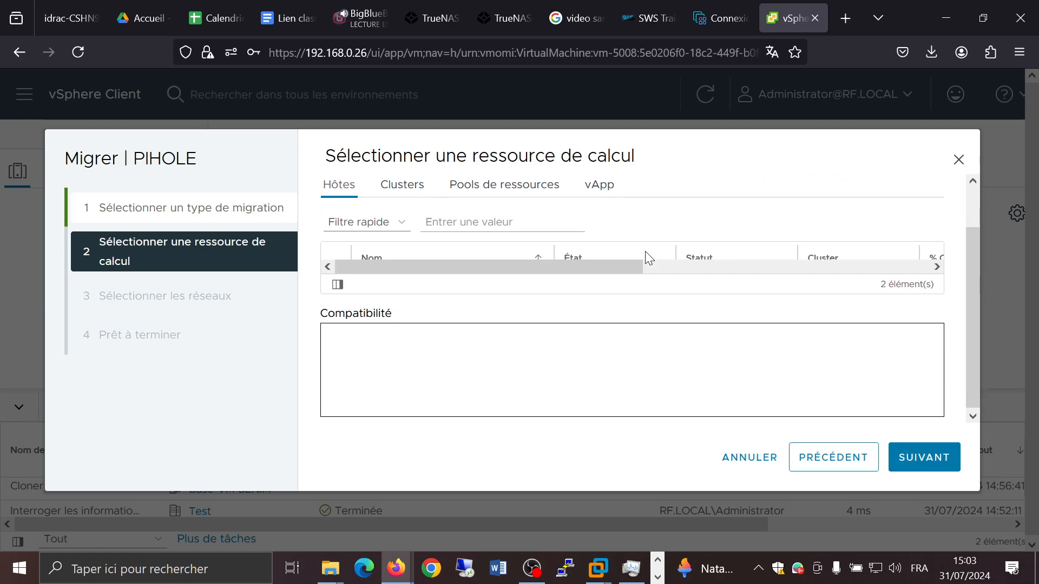
Step: Choose host 192.168.0.27 as PIHOLE's destination compute resource and continue
scroll(645, 251, "down", 1)
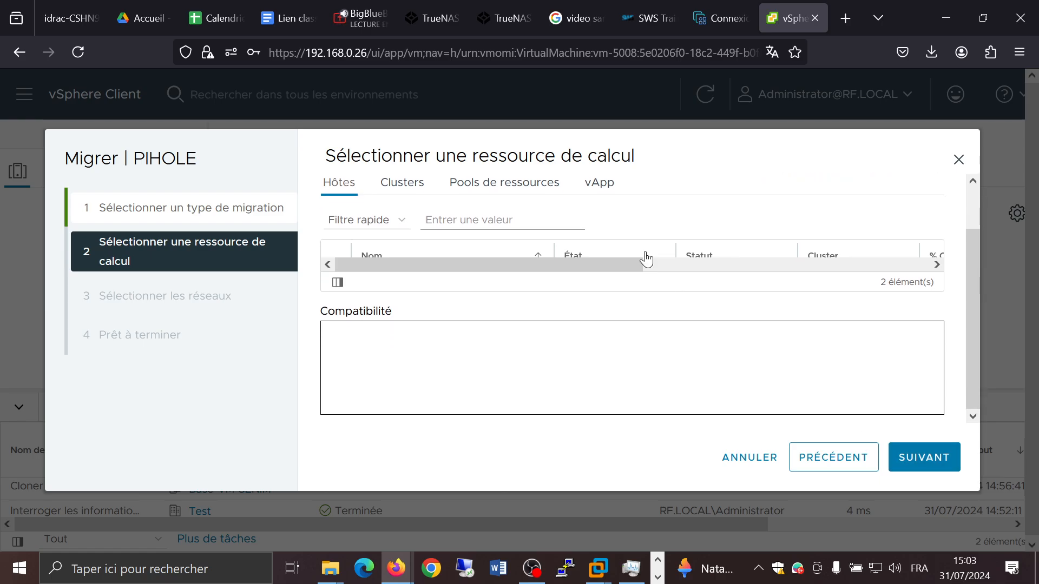
left_click(887, 264)
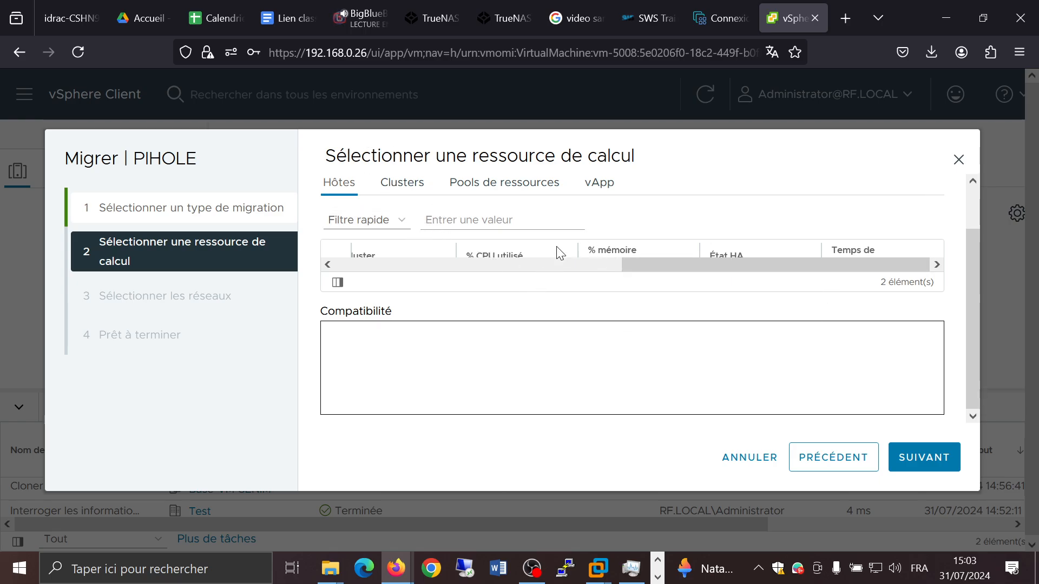
scroll(557, 250, "down", 2)
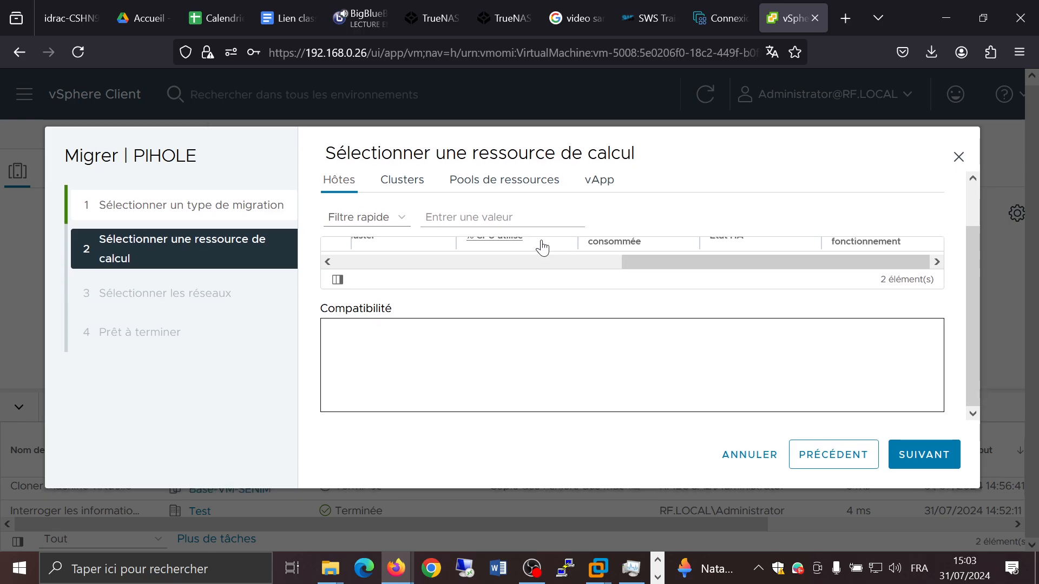
left_click(944, 459)
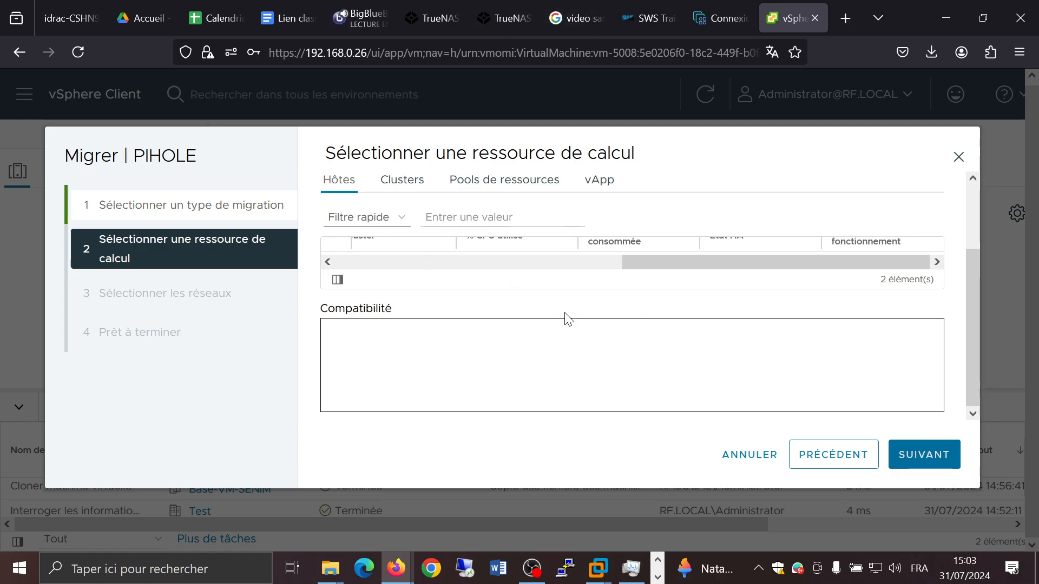
key("ctrl+minus")
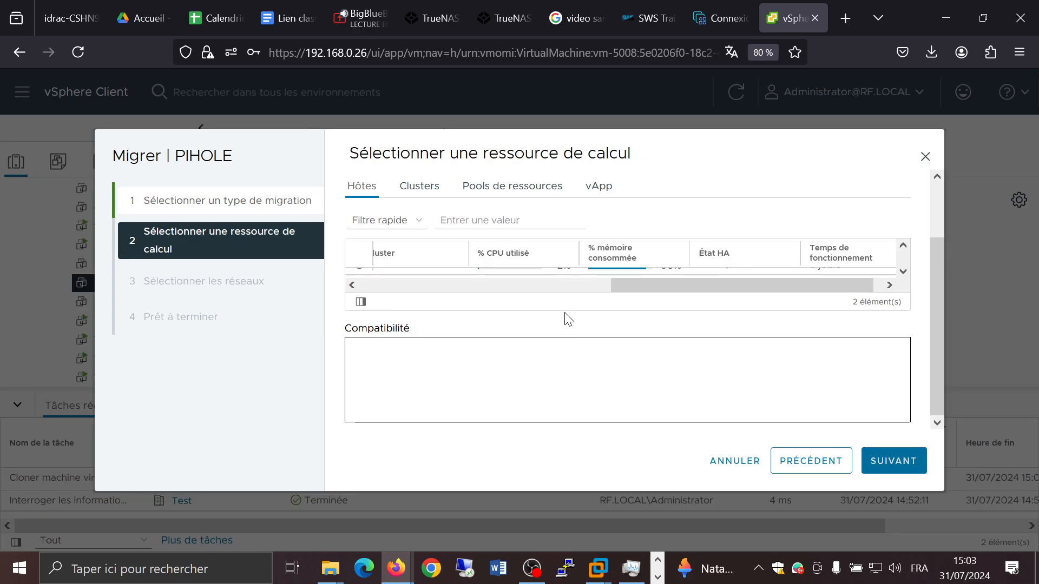
key("ctrl+minus")
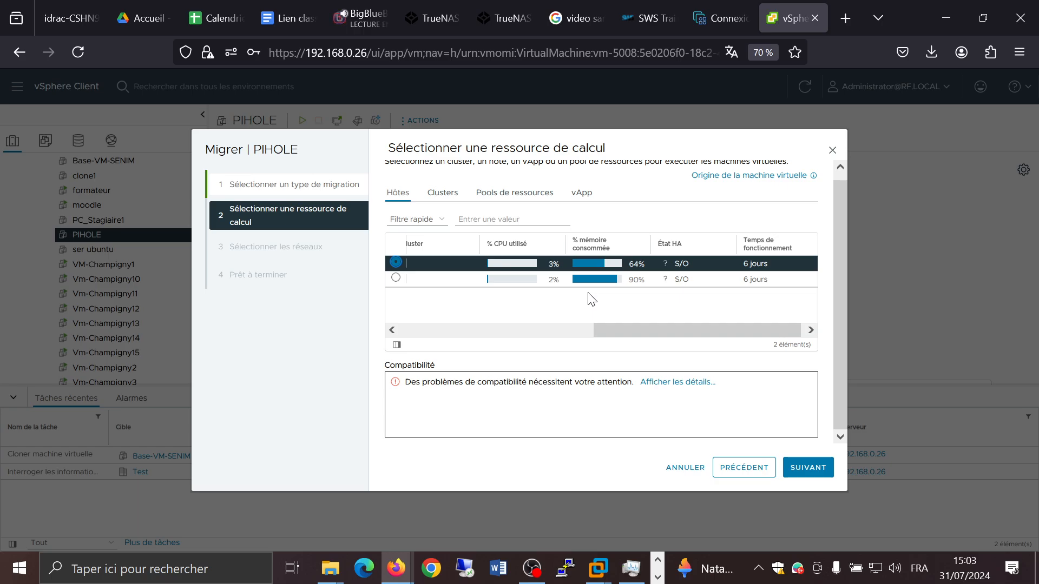
left_click(808, 476)
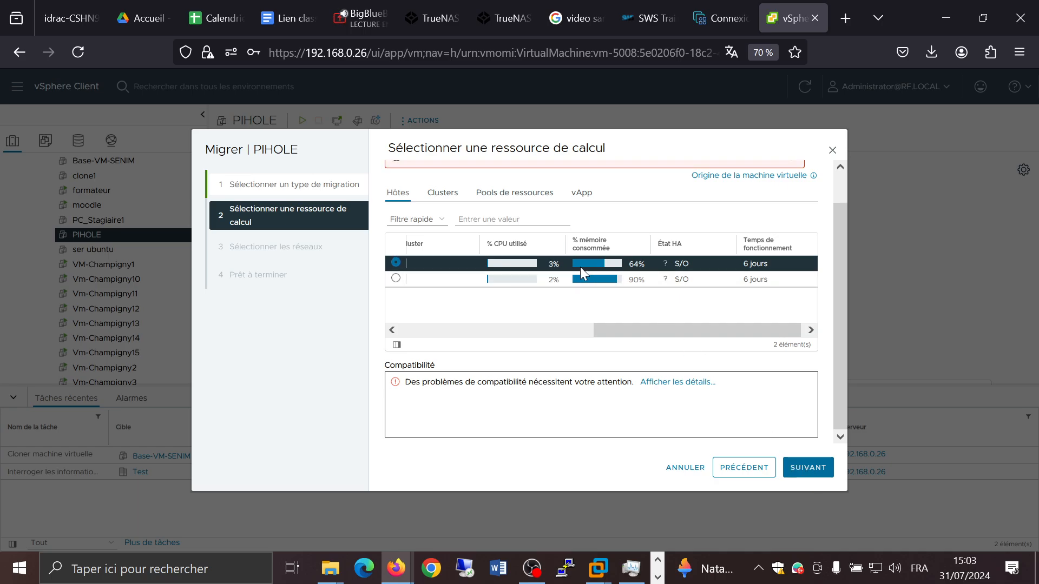
scroll(581, 243, "up", 1)
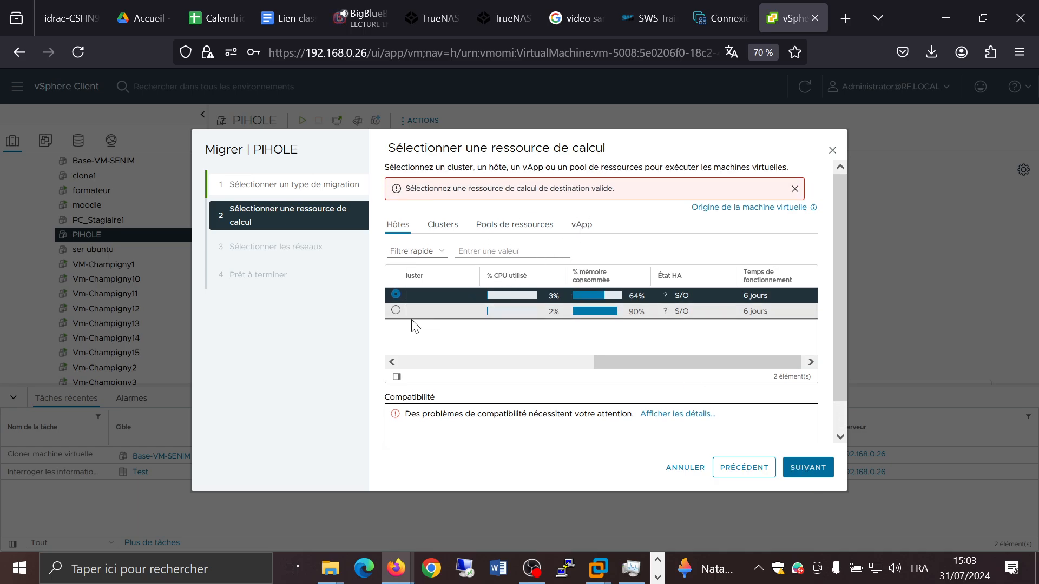
left_click(395, 310)
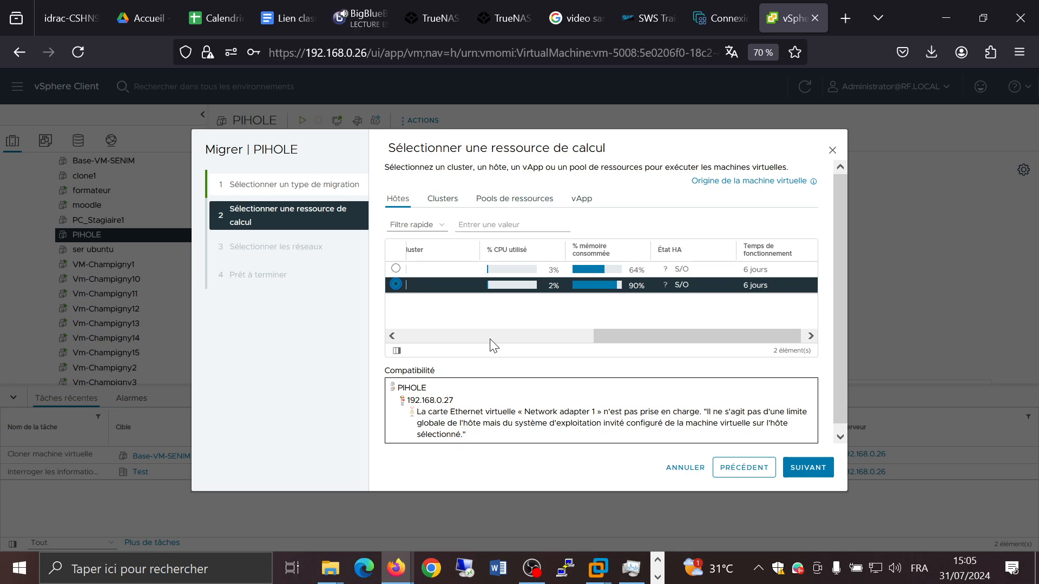
left_click(809, 476)
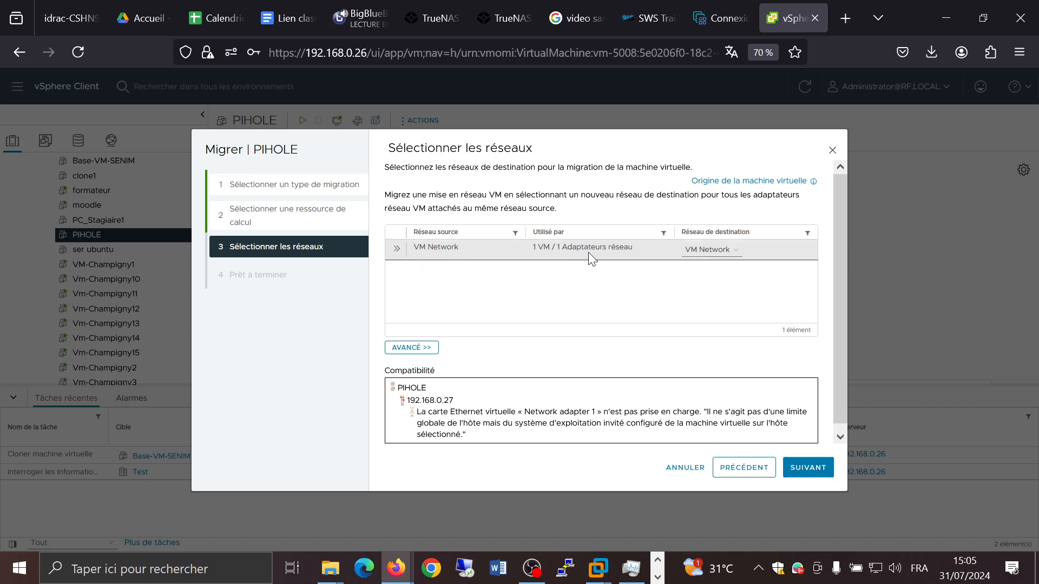
Step: Keep VM Network as the destination network and finish the PIHOLE migration
left_click(731, 252)
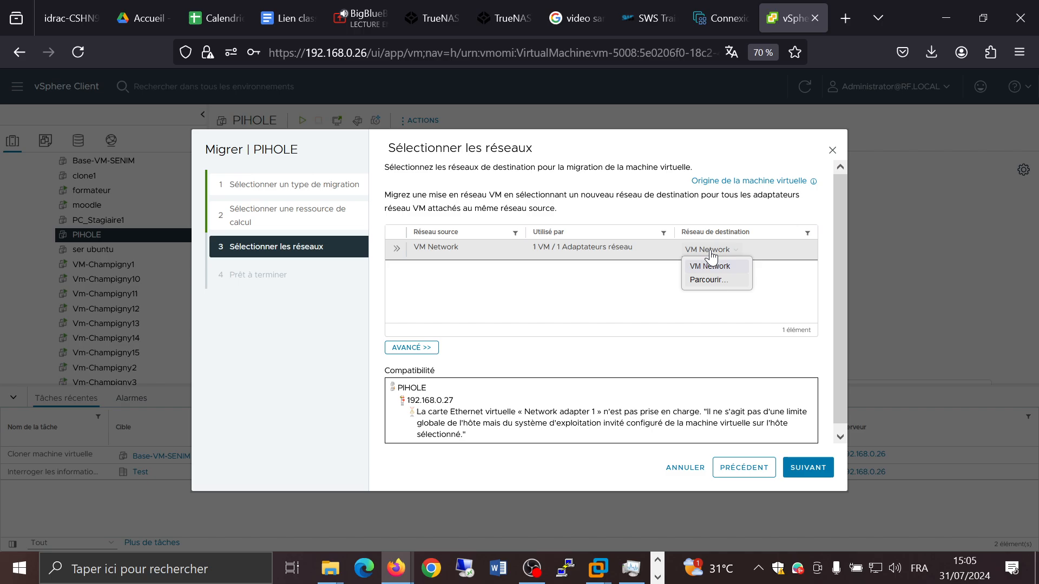
left_click(631, 310)
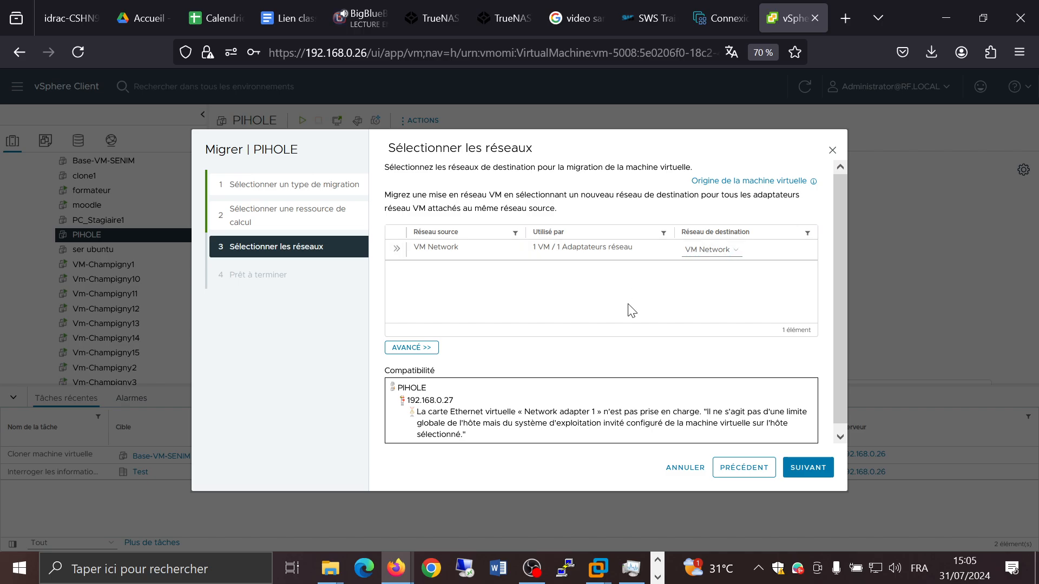
left_click(809, 476)
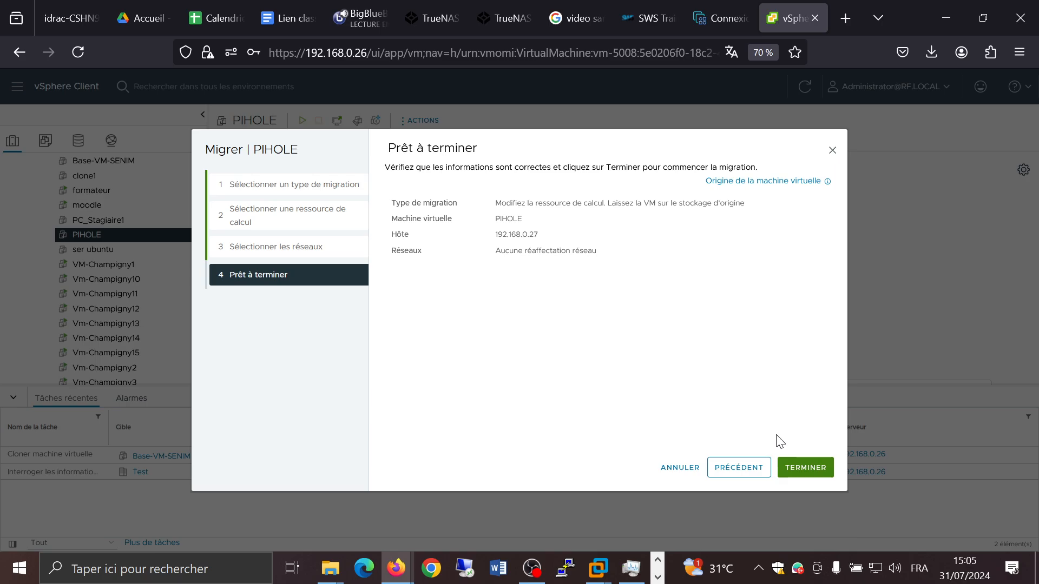
left_click(800, 467)
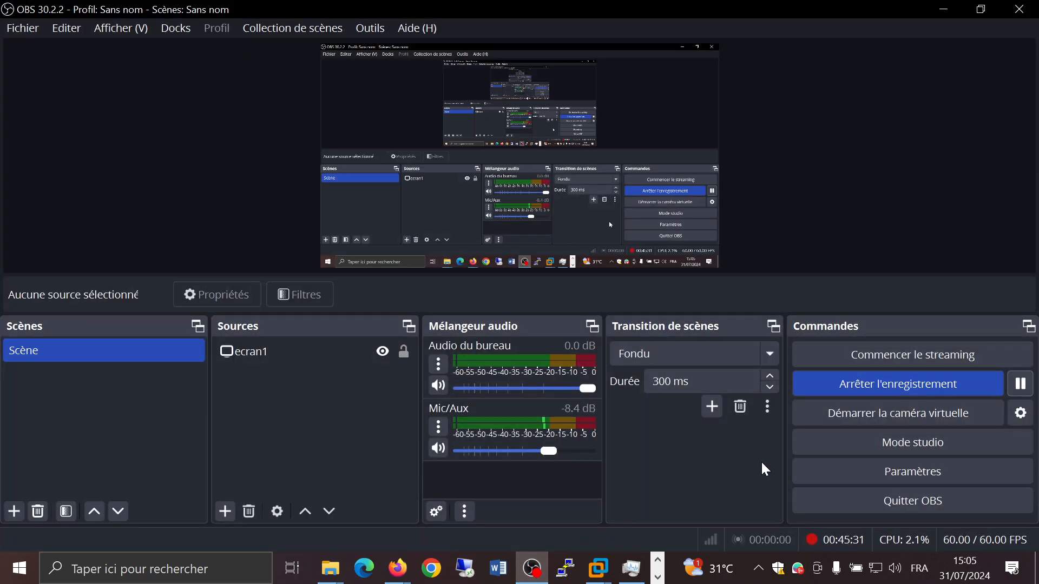
left_click(943, 9)
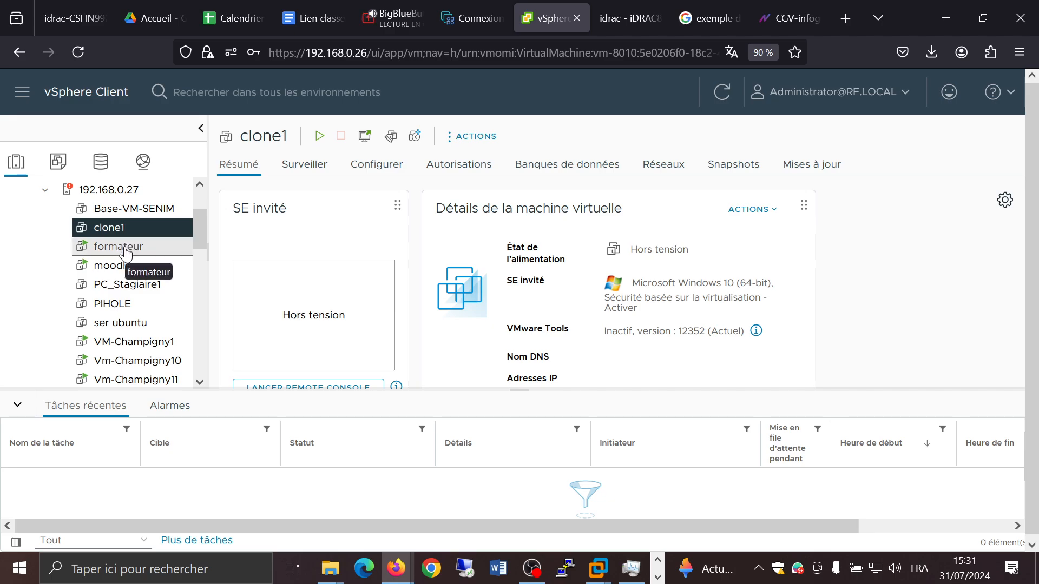
scroll(126, 251, "up", 2)
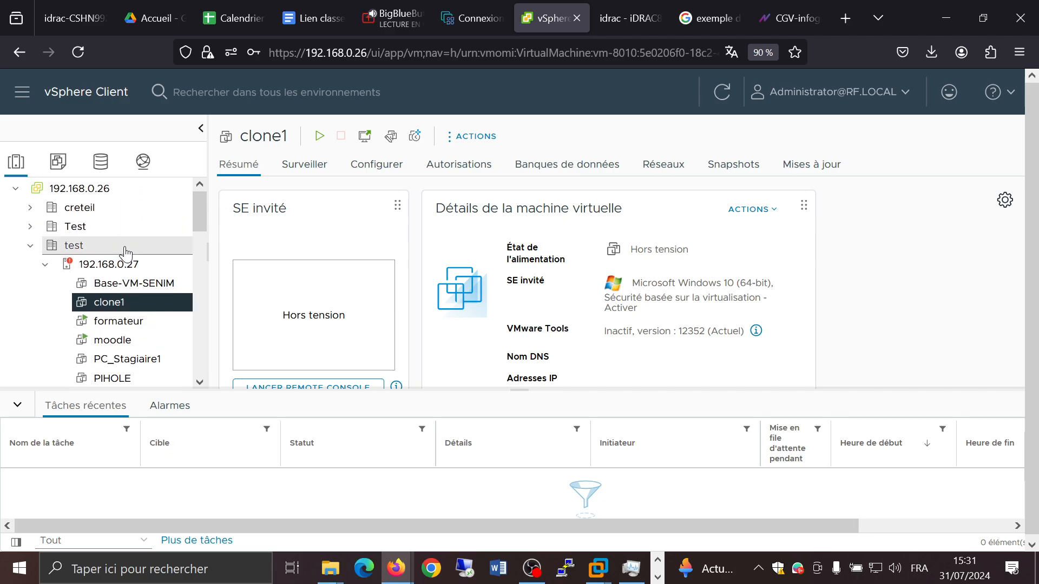
Step: Browse the inventory and review the scheduled tasks configured for clone1 and for Vm-Champigny10
left_click(30, 208)
left_click(89, 230)
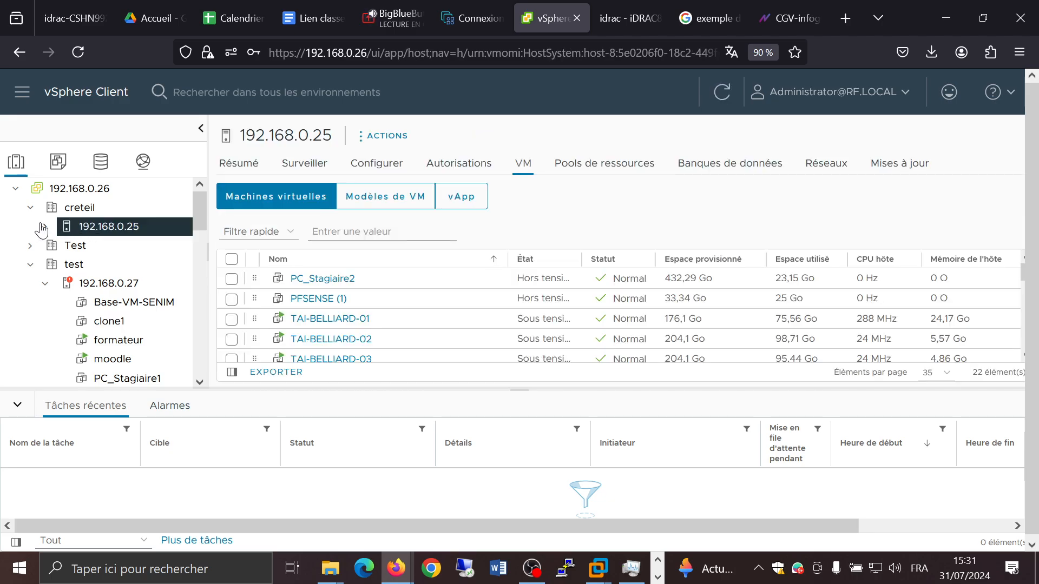
left_click(45, 226)
scroll(108, 265, "down", 10)
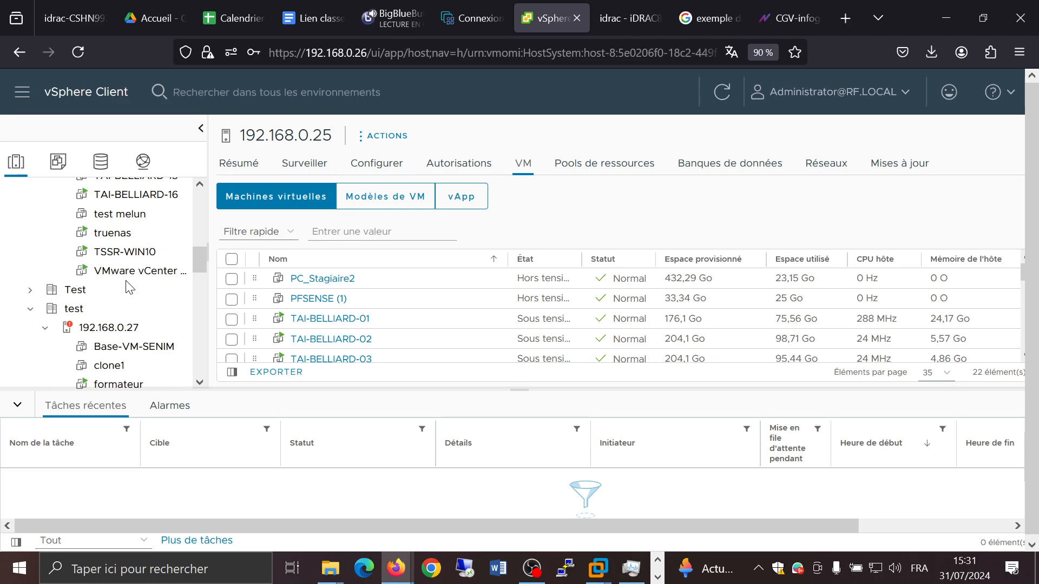
scroll(126, 286, "down", 4)
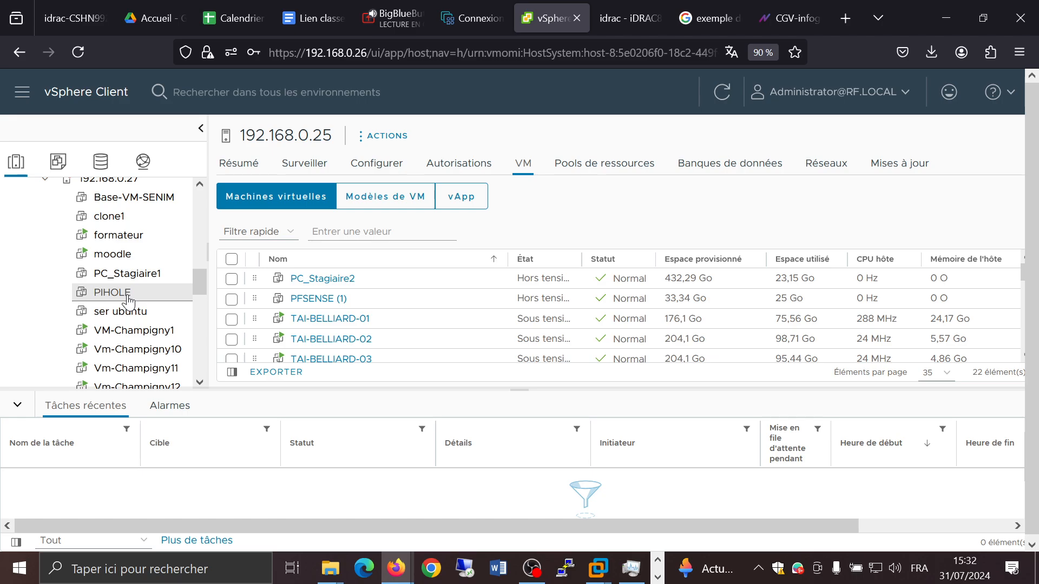
scroll(128, 300, "up", 3)
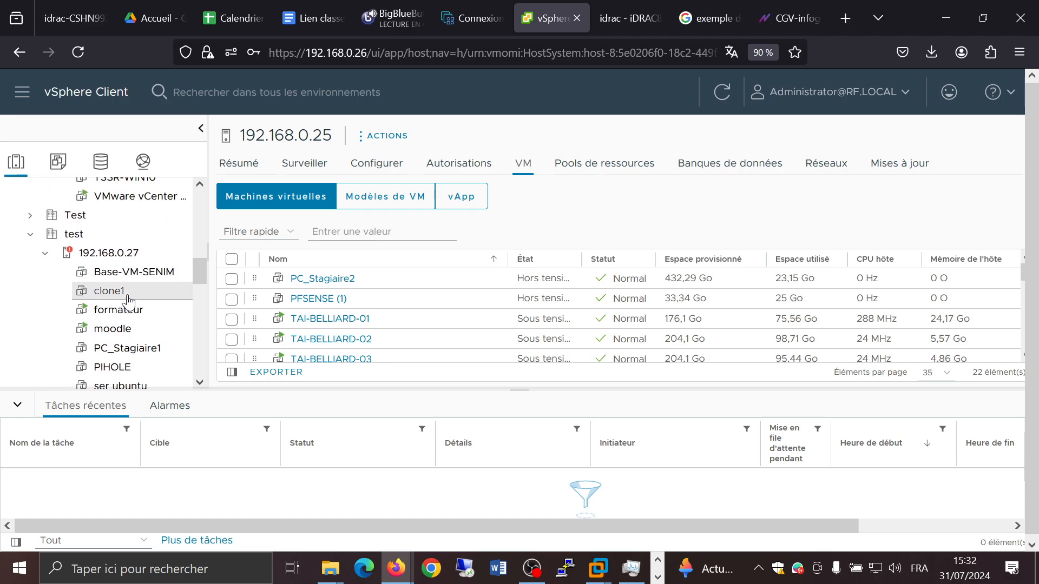
left_click(117, 292)
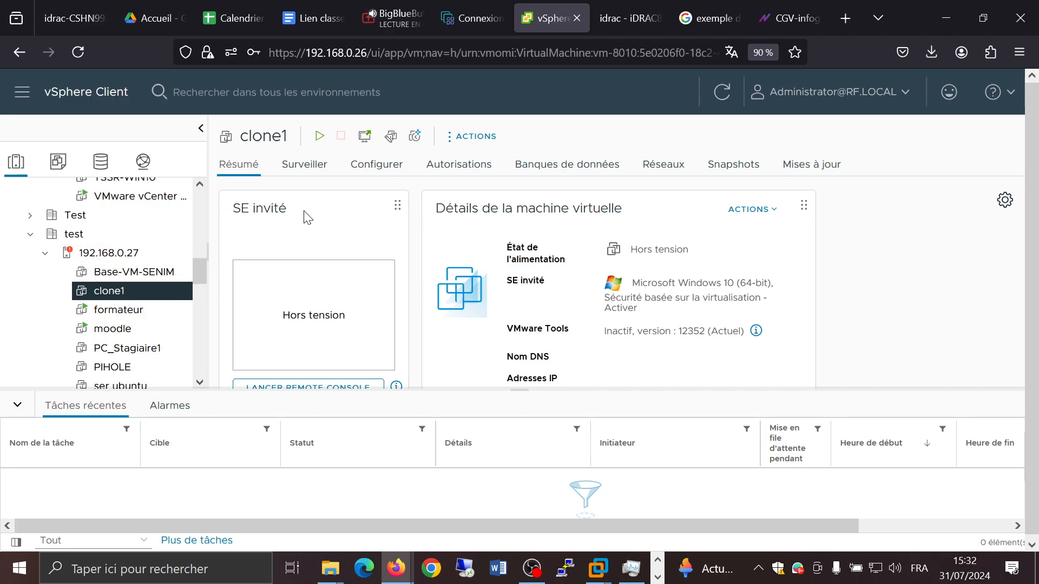
left_click(358, 167)
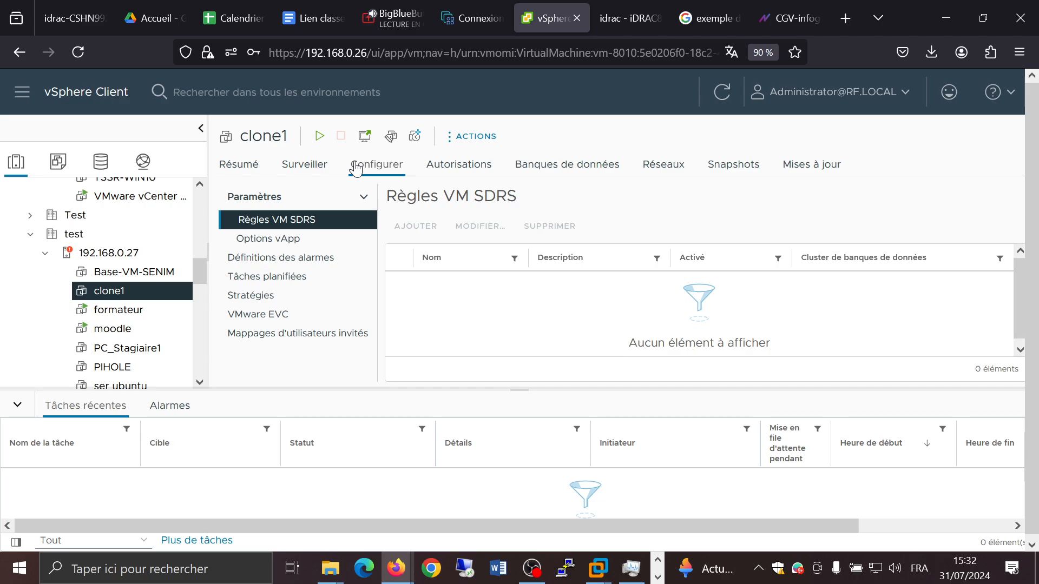
left_click(303, 279)
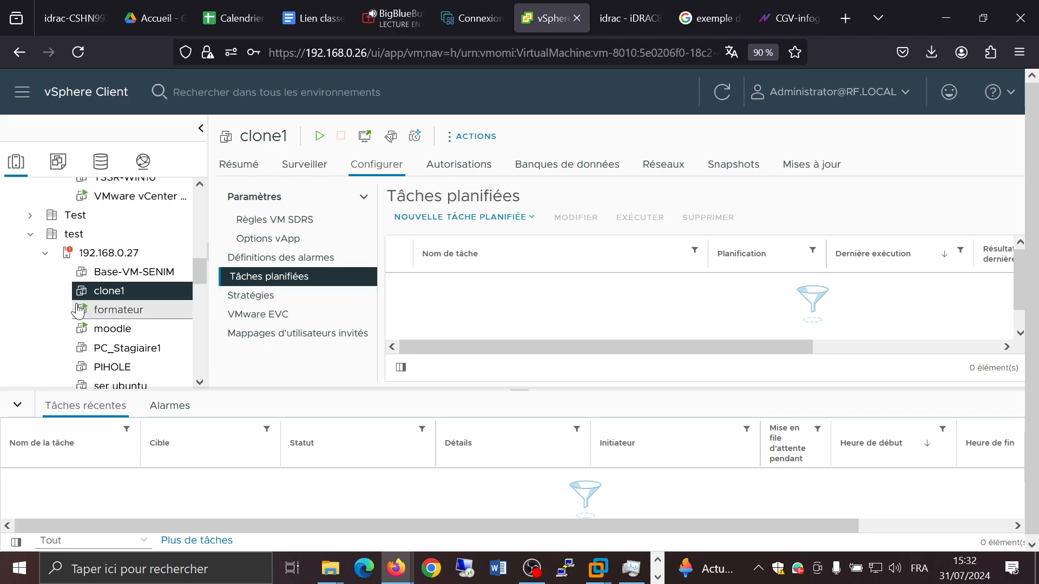
scroll(78, 312, "down", 3)
left_click(130, 274)
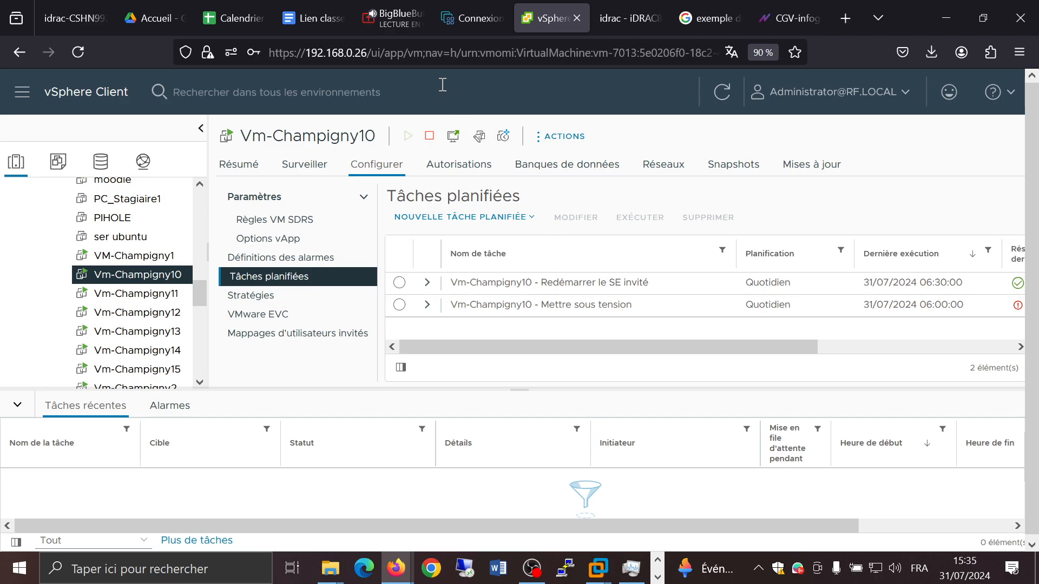
Step: Switch to the ESXi Host Client at 10.0.0.120, log in as root with the account password, and decline saving it
left_click(474, 14)
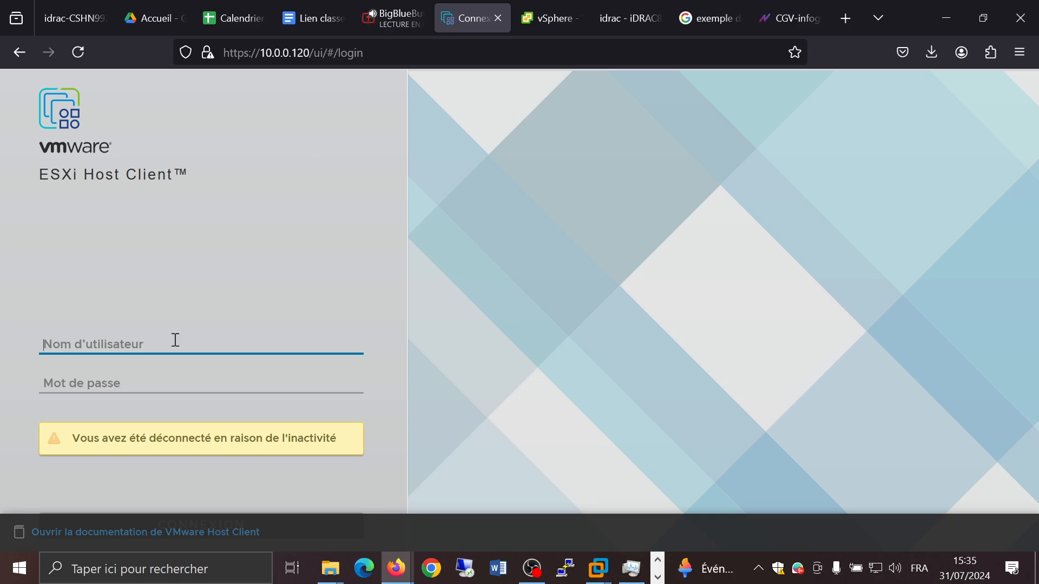
type("root")
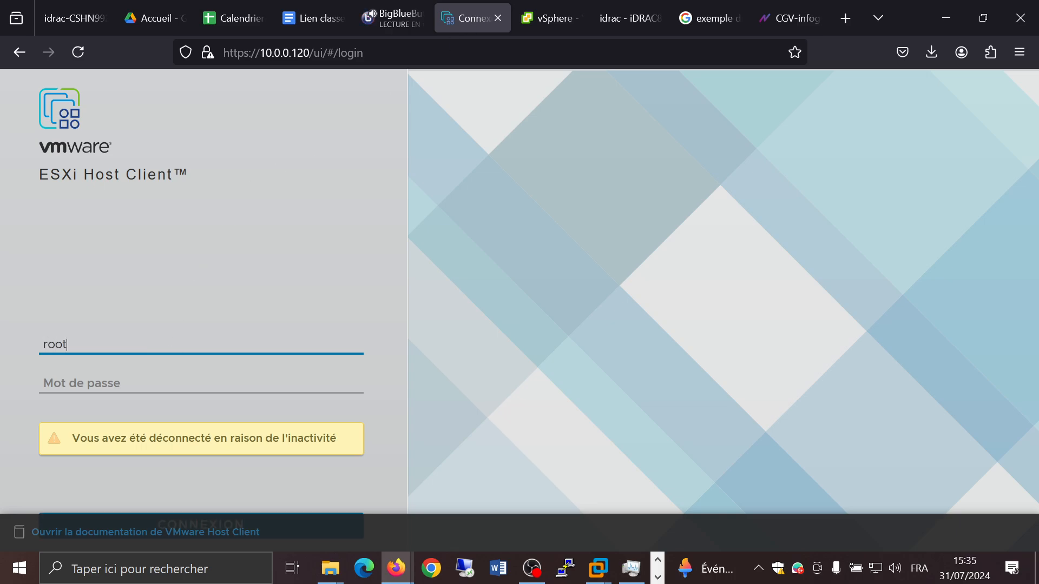
key("Tab")
type("•••")
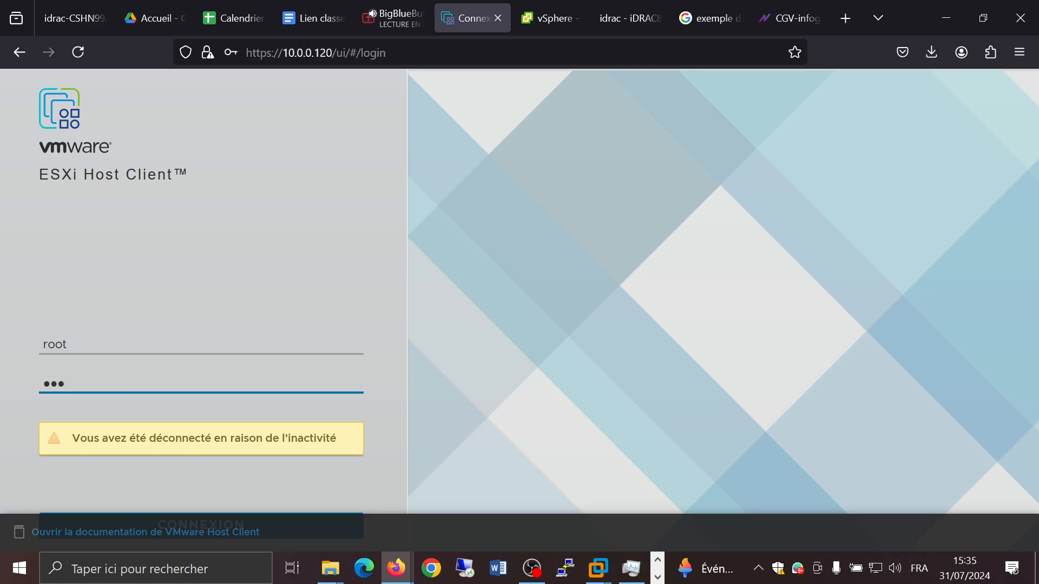
type("••••••")
key("Return")
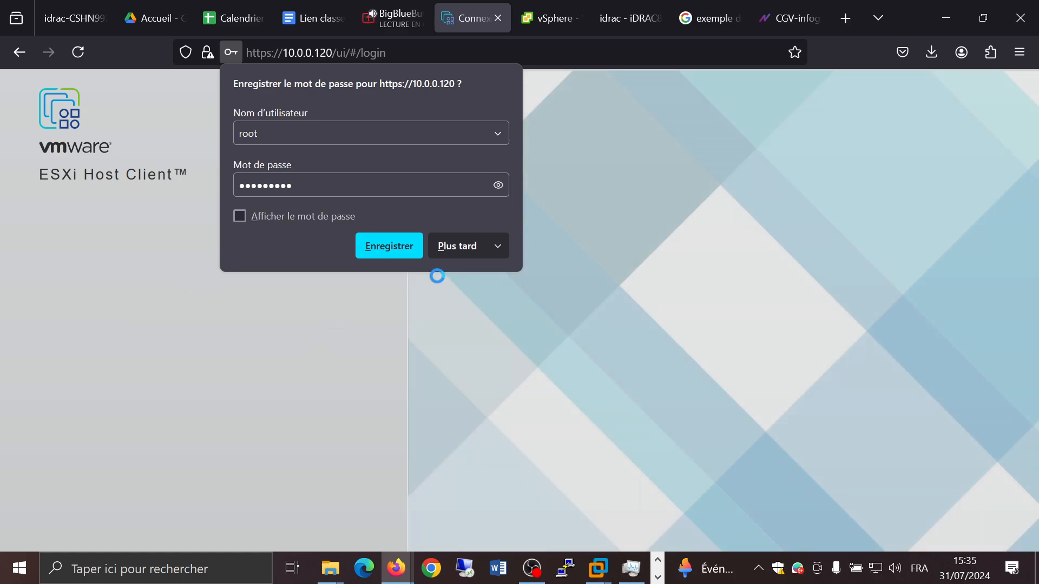
left_click(461, 247)
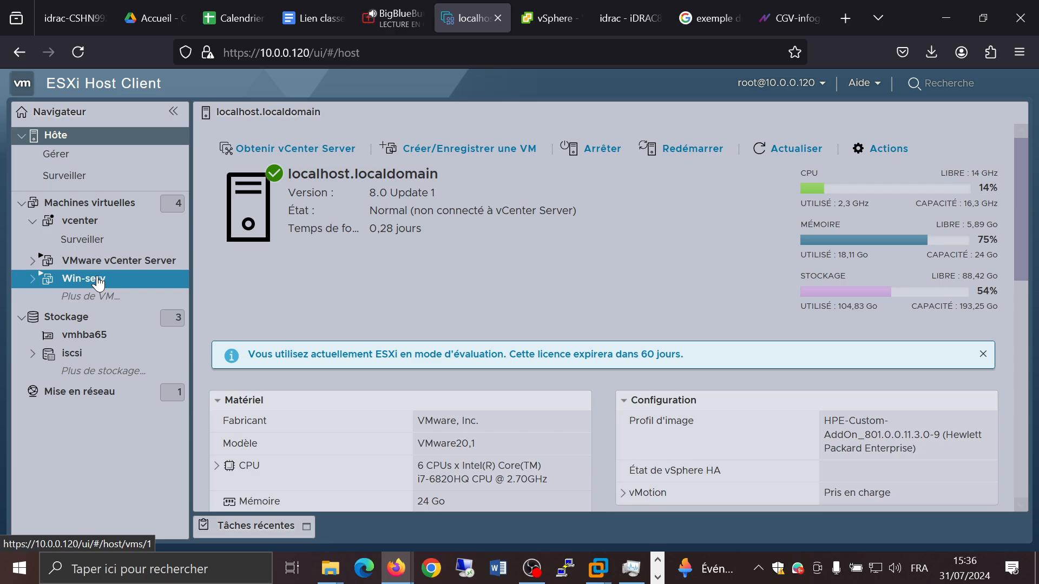
Step: Examine the autostart configuration of the VMware vCenter Server virtual machine, including its shutdown action options, and close the dialog
right_click(128, 266)
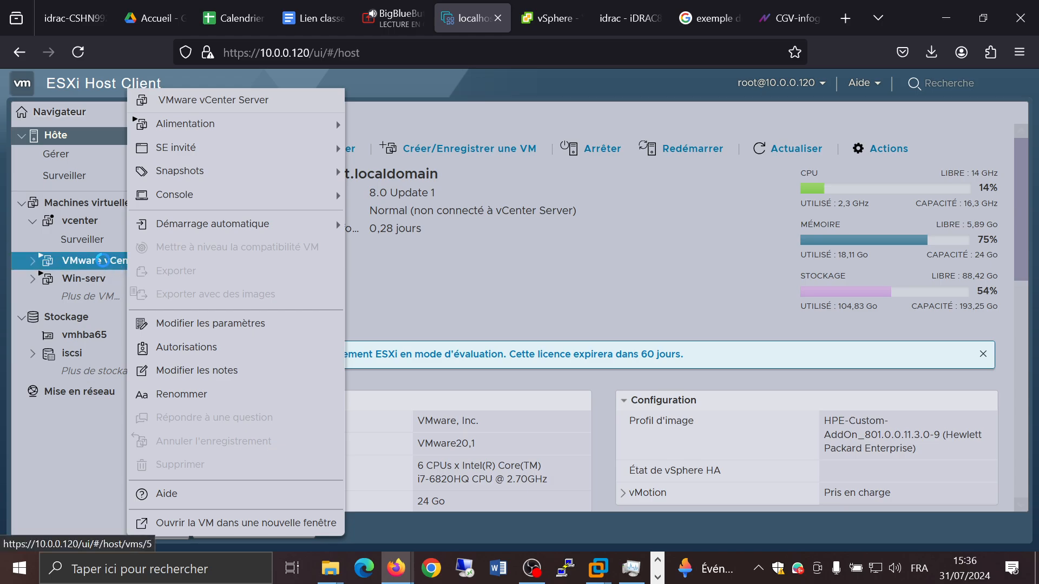
right_click(105, 262)
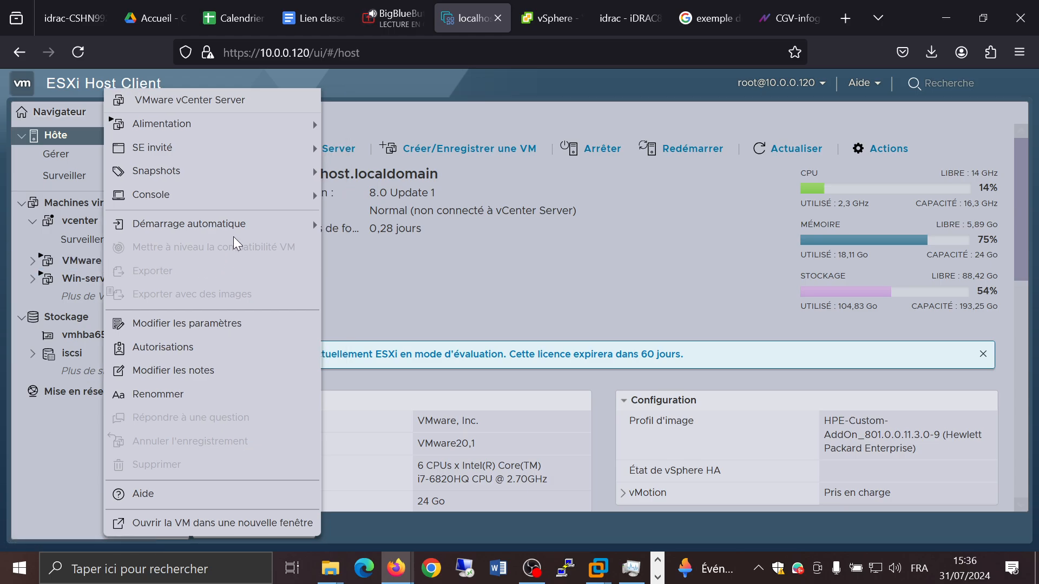
mouse_move(233, 237)
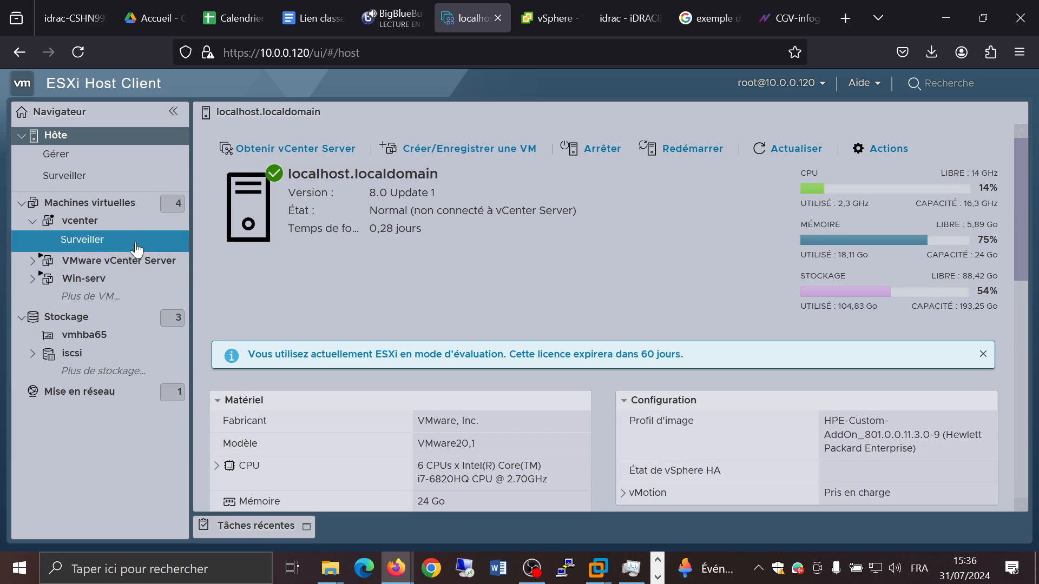
right_click(110, 262)
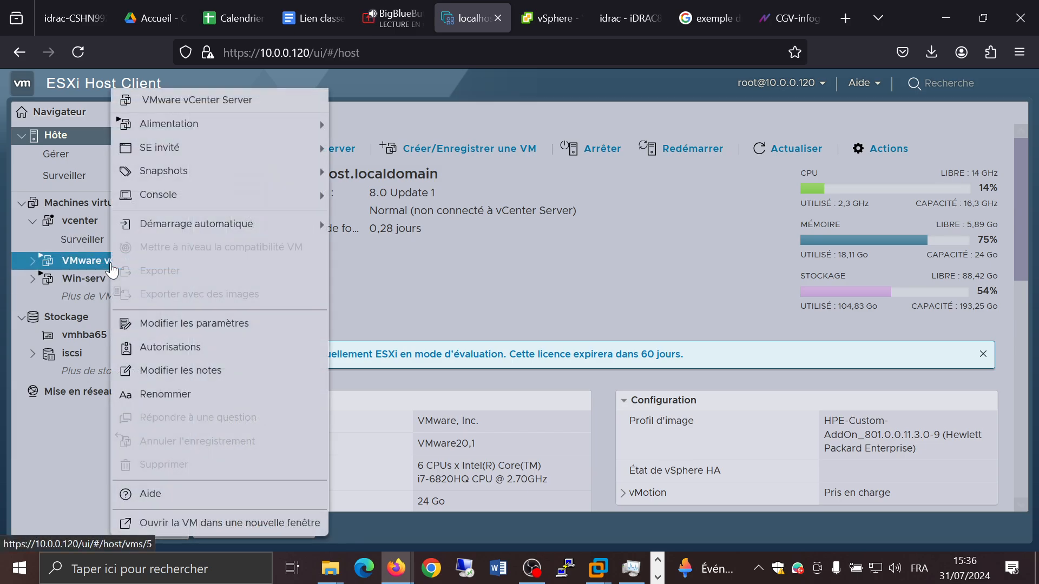
mouse_move(273, 227)
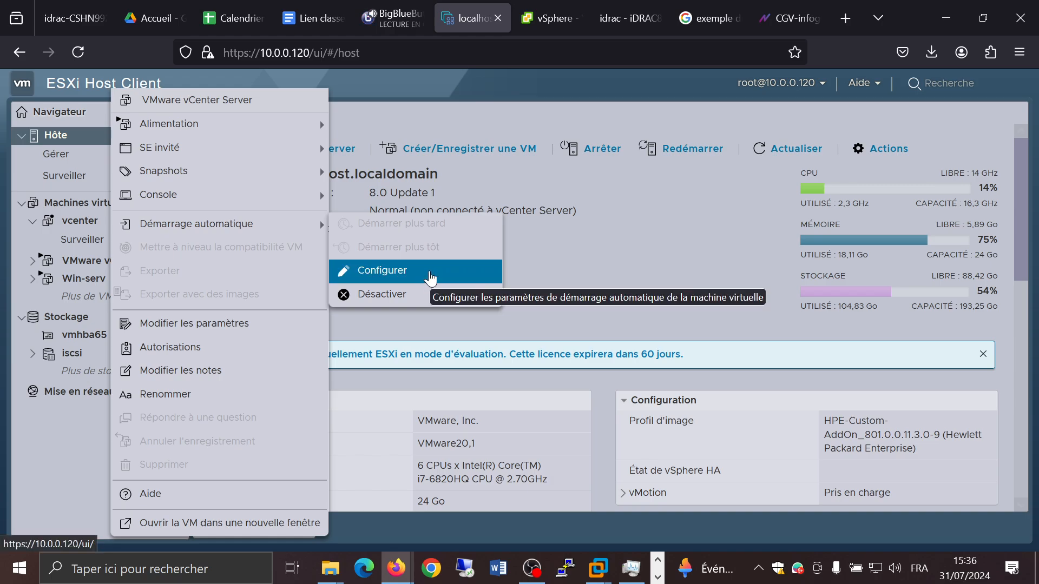
left_click(431, 278)
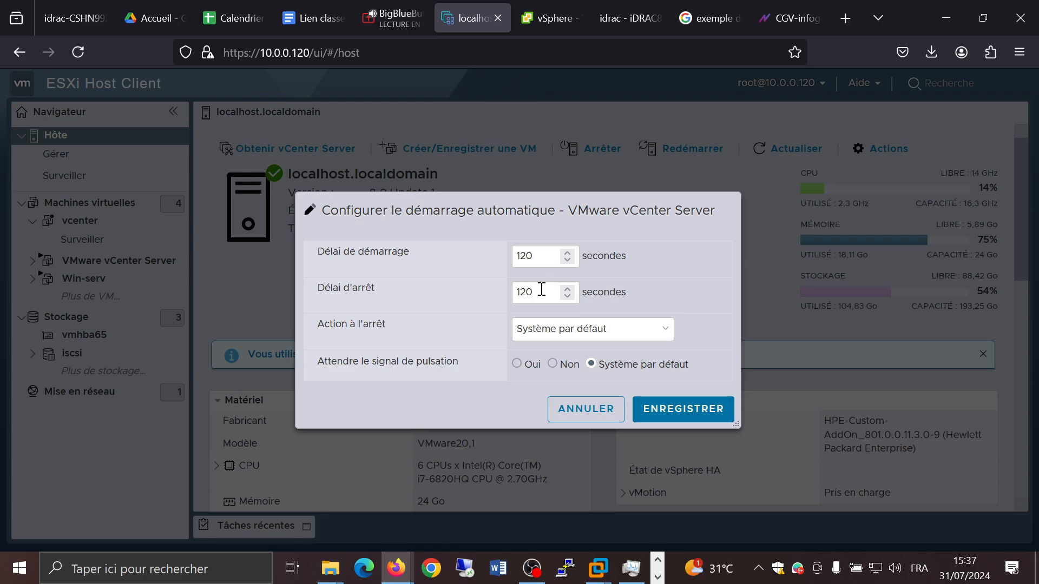
left_click(545, 331)
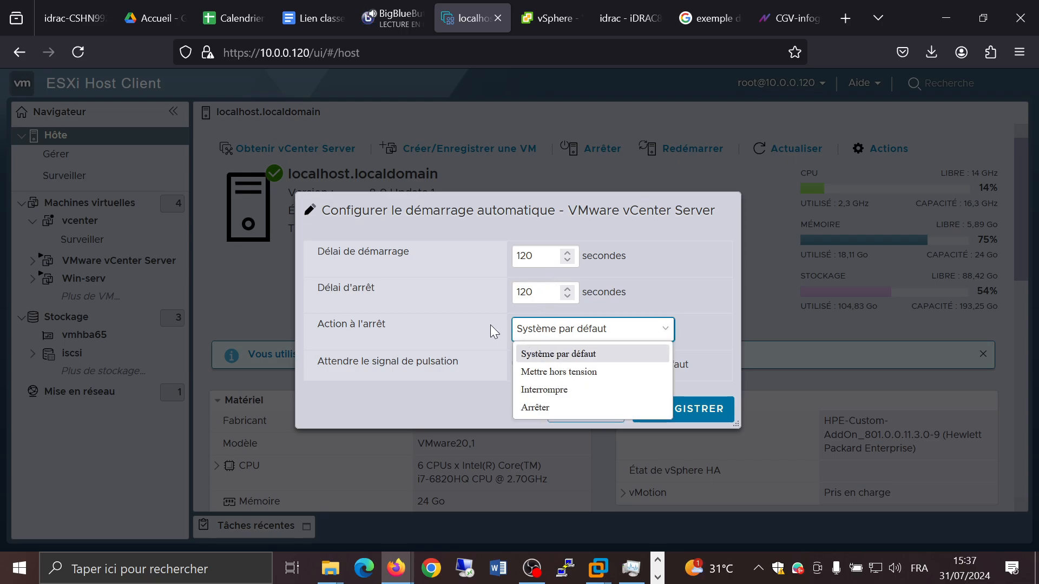
left_click(695, 306)
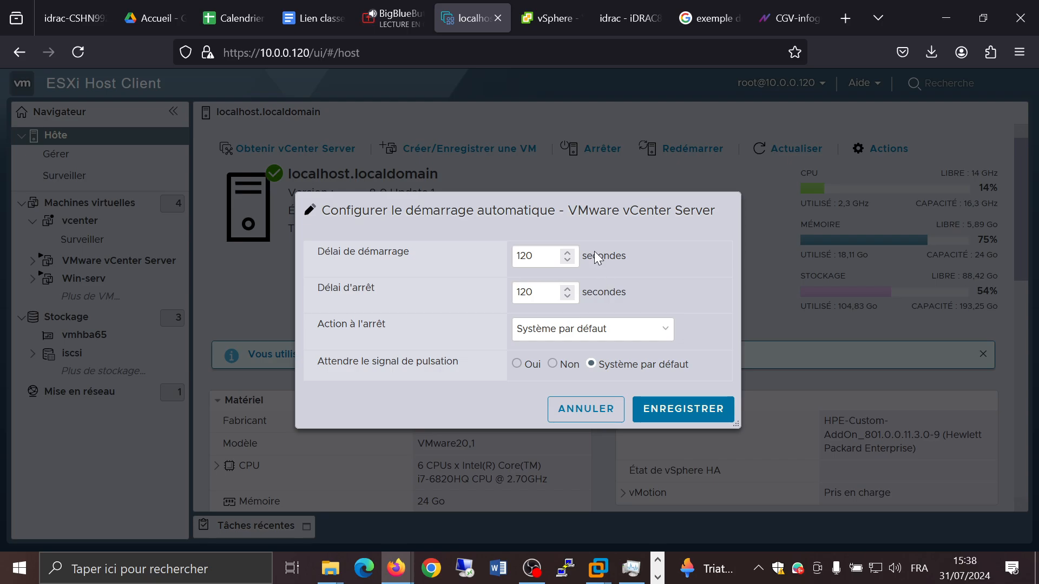
key("Escape")
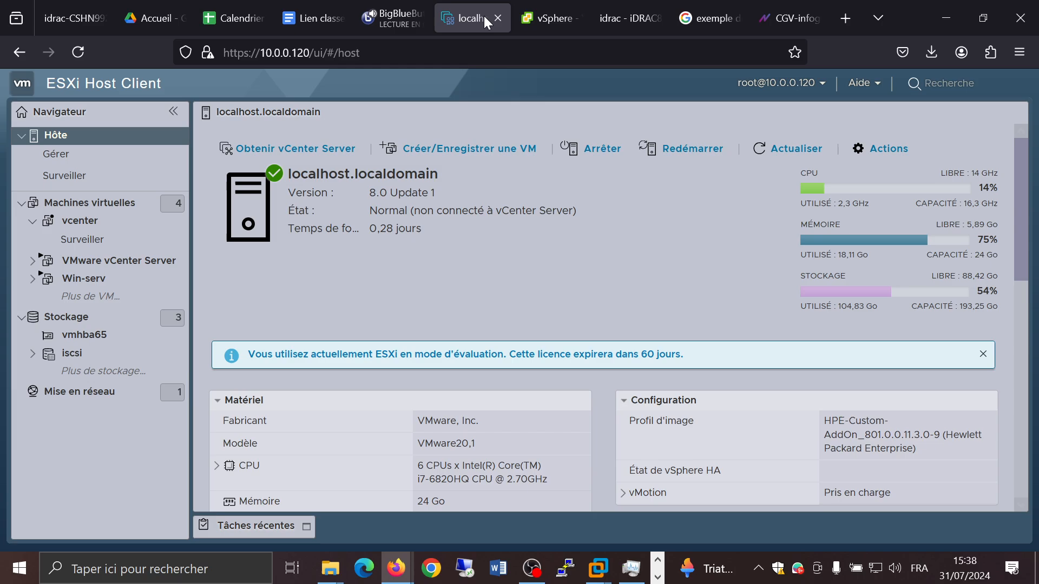
Step: Return to the vSphere Client and start a new scheduled task for Vm-Champigny10
left_click(542, 19)
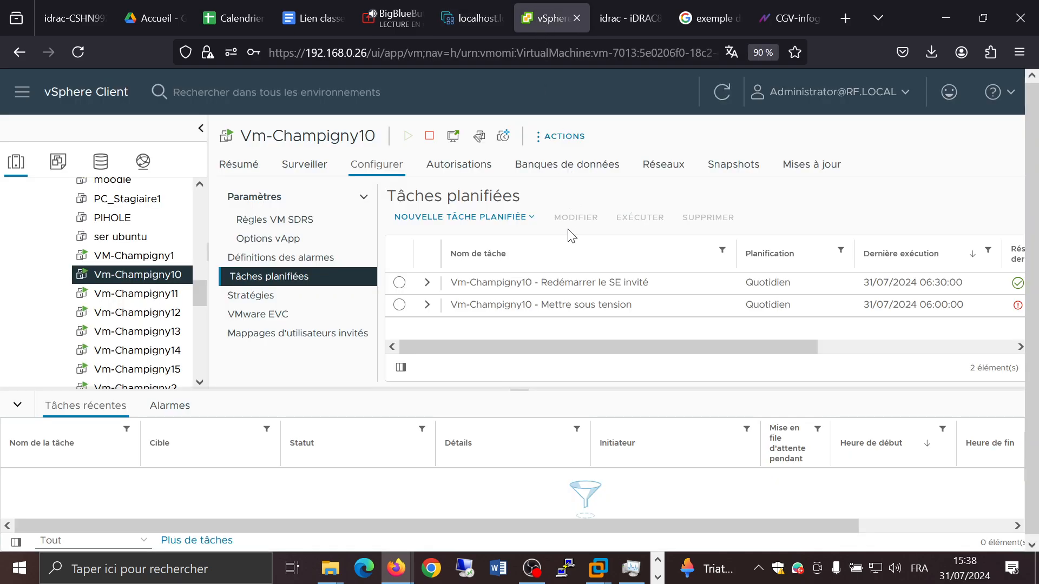
left_click(533, 224)
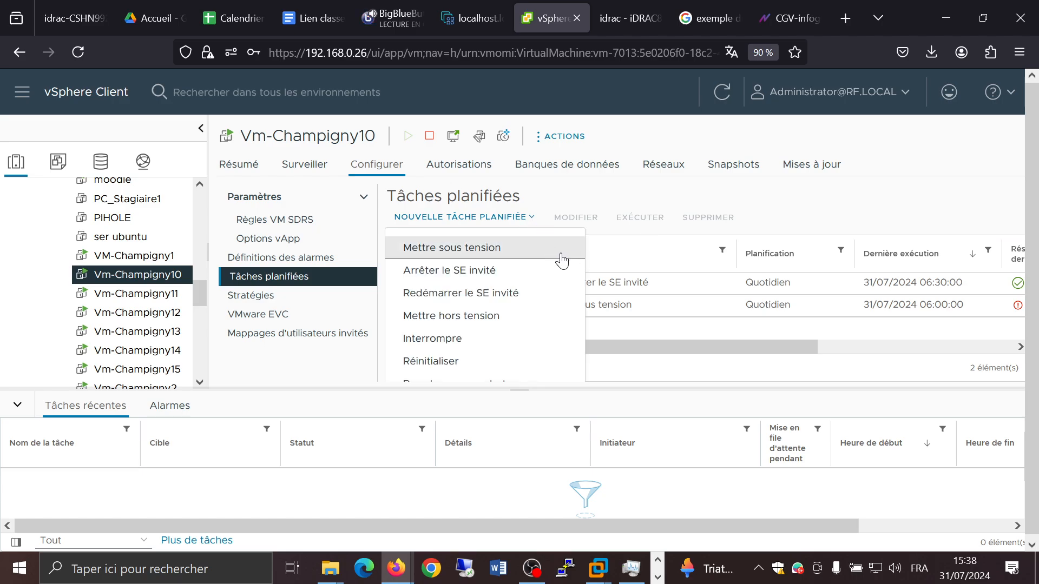
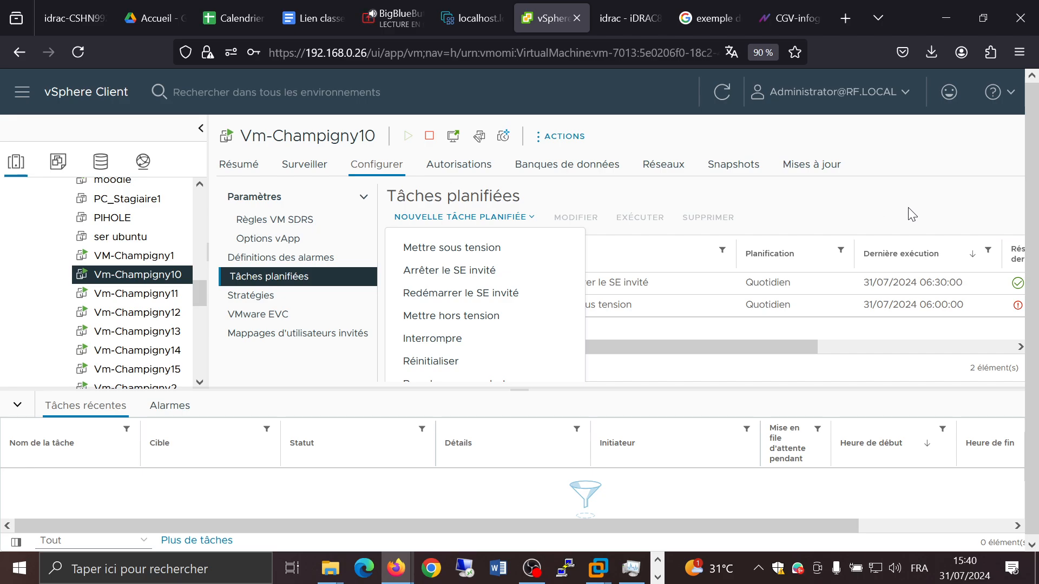
Step: Review the available new scheduled task types and the scheduled task columns for Vm-Champigny10, closing the menu without choosing
scroll(477, 333, "down", 2)
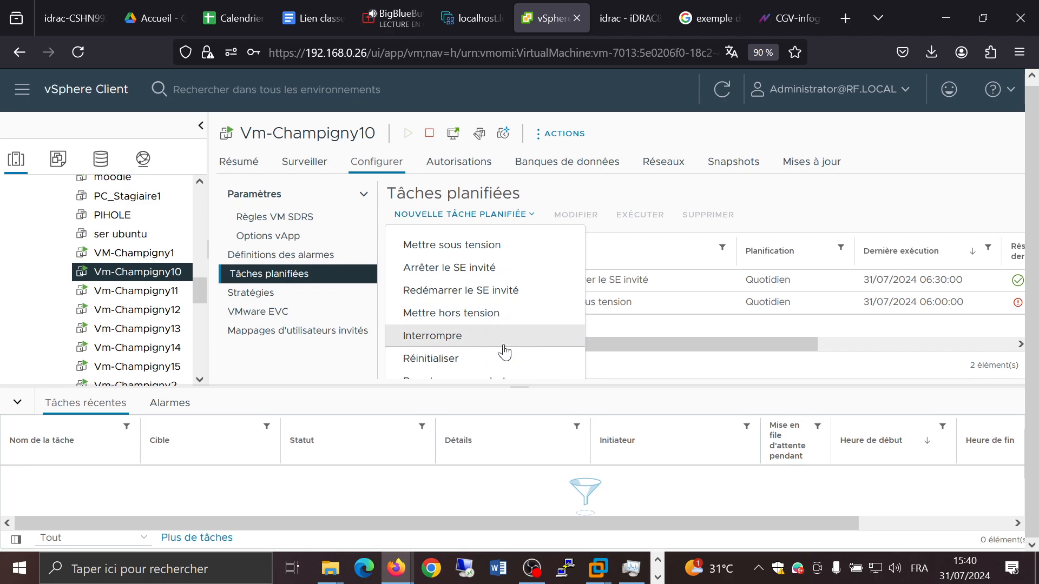
left_click(520, 387)
left_click_drag(521, 386, 523, 500)
left_click(502, 216)
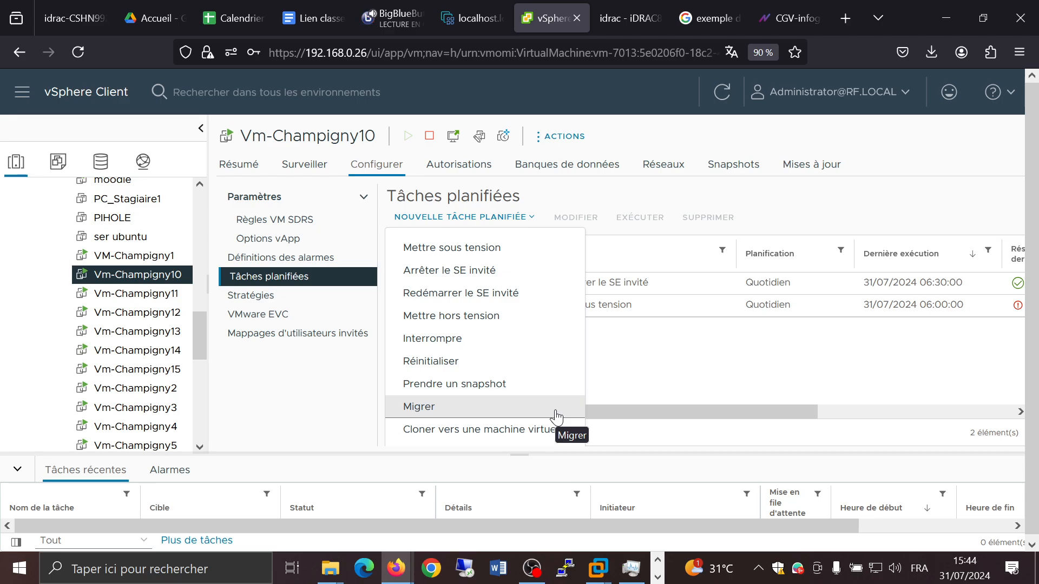
left_click(808, 385)
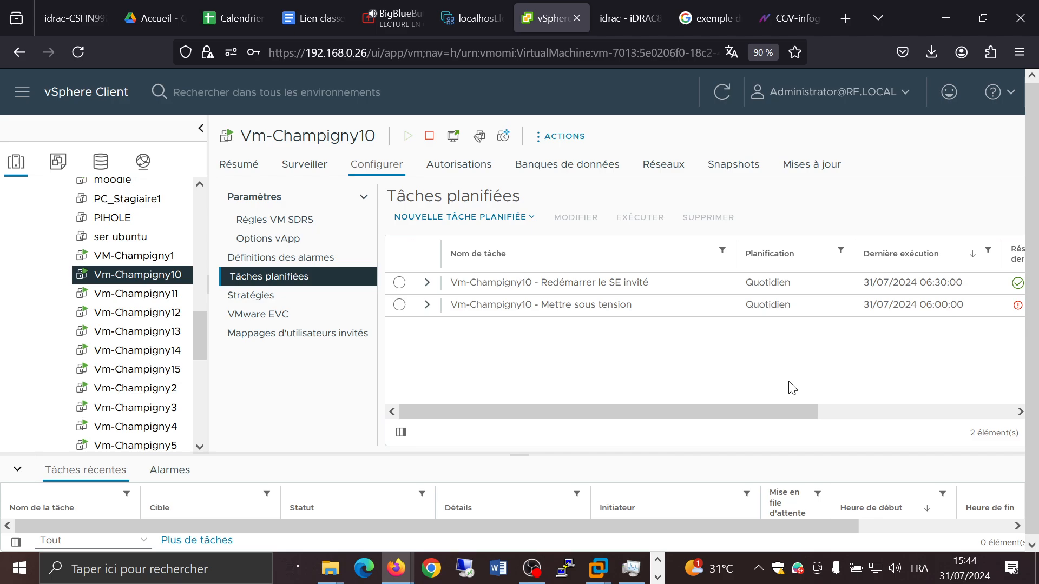
left_click_drag(618, 410, 827, 394)
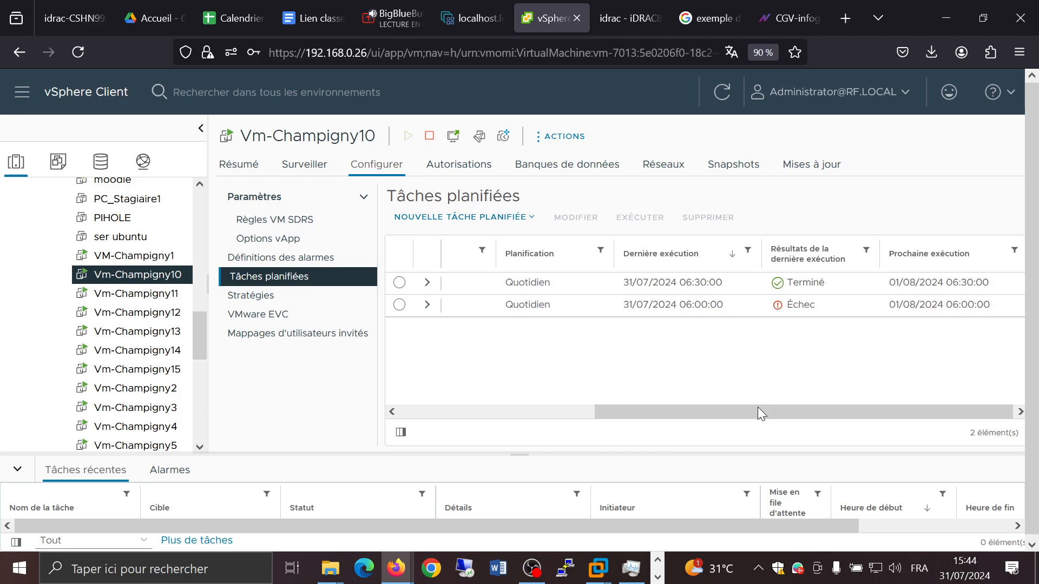
left_click_drag(757, 412, 524, 412)
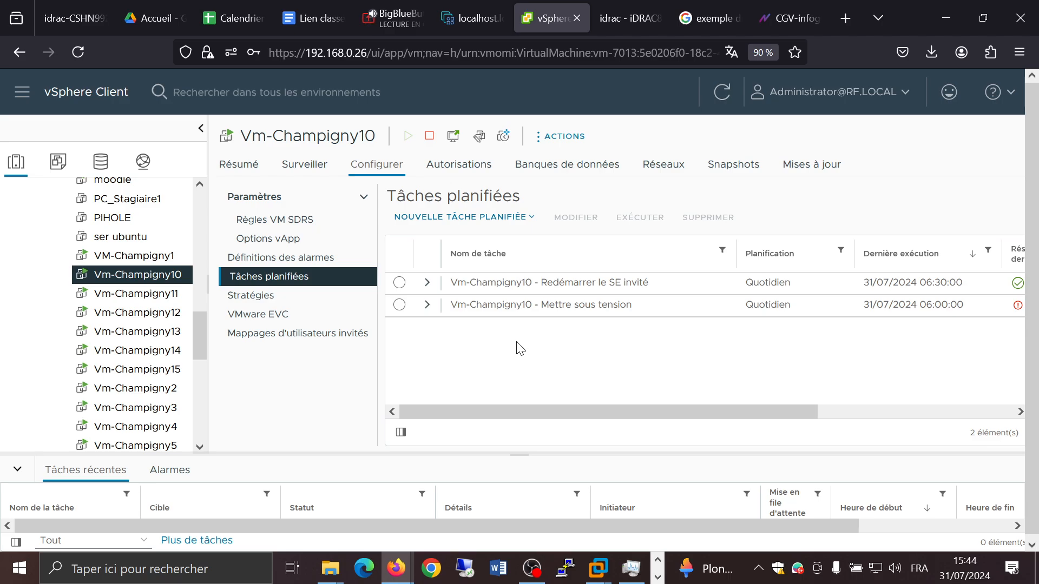
Step: Browse Vm-Champigny10's alarm definitions and its networks
left_click(267, 264)
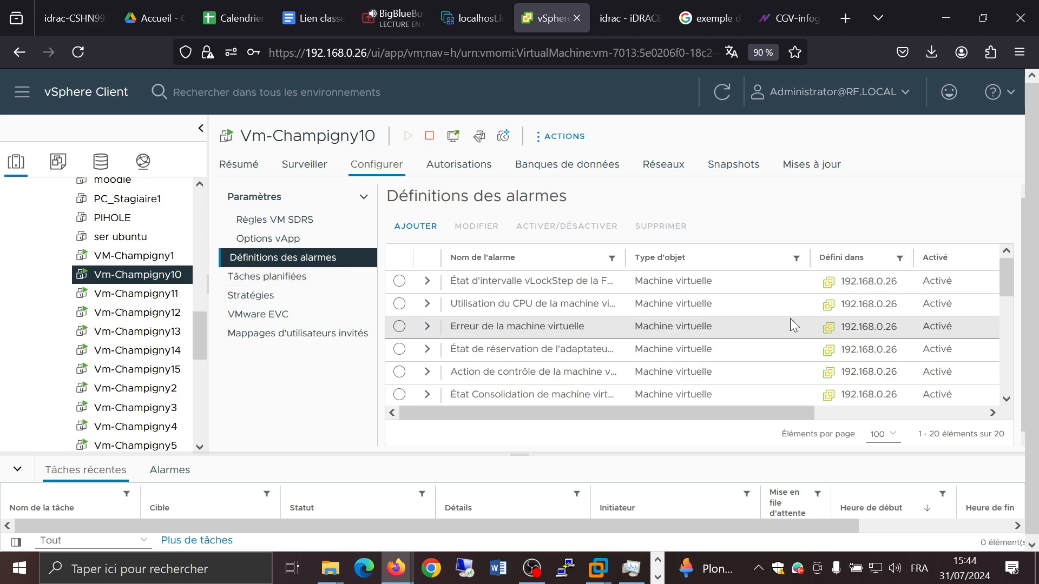
scroll(803, 319, "down", 5)
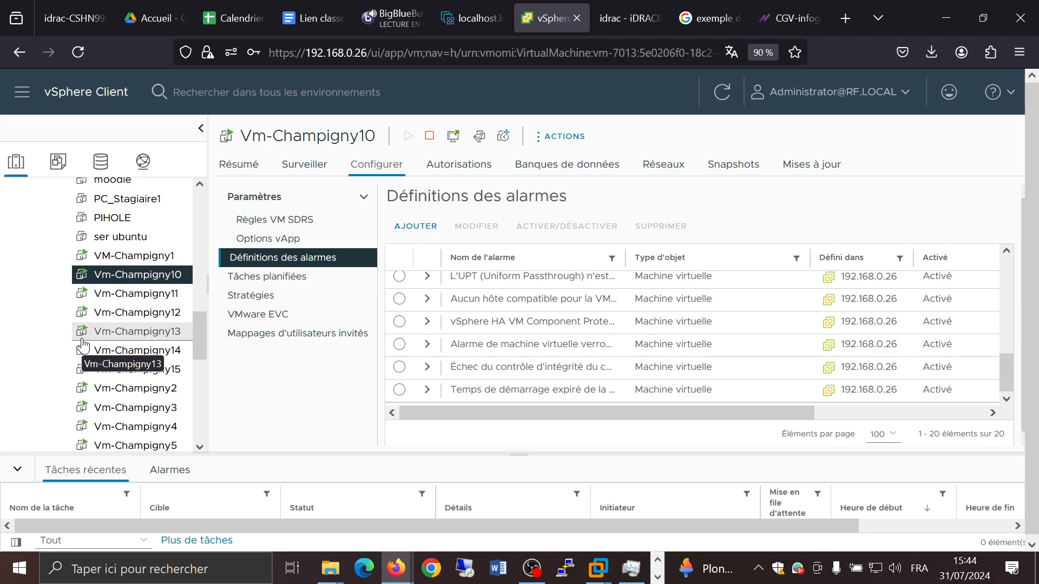
left_click(673, 163)
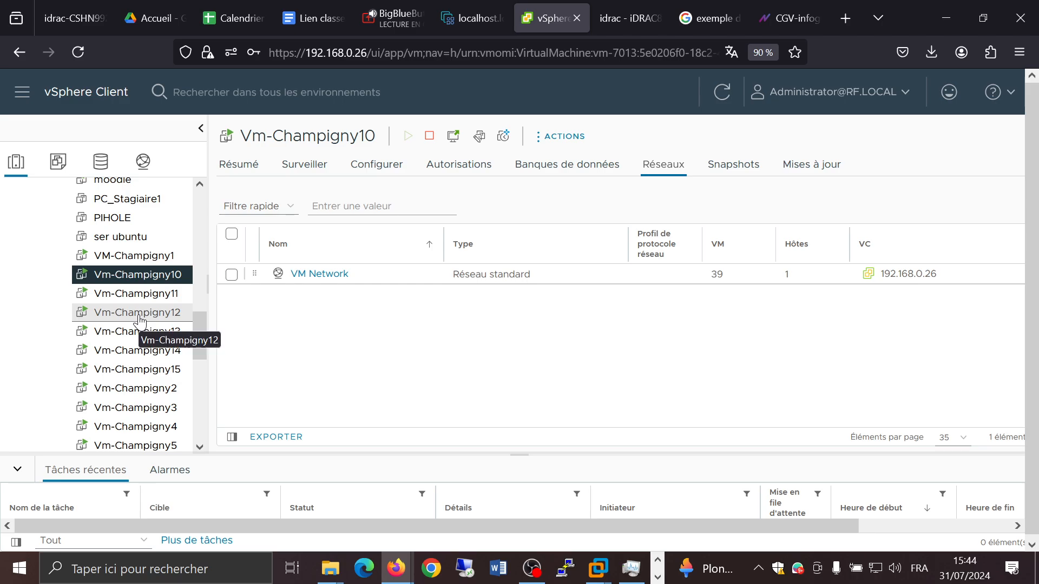
scroll(139, 316, "down", 2)
scroll(139, 316, "up", 2)
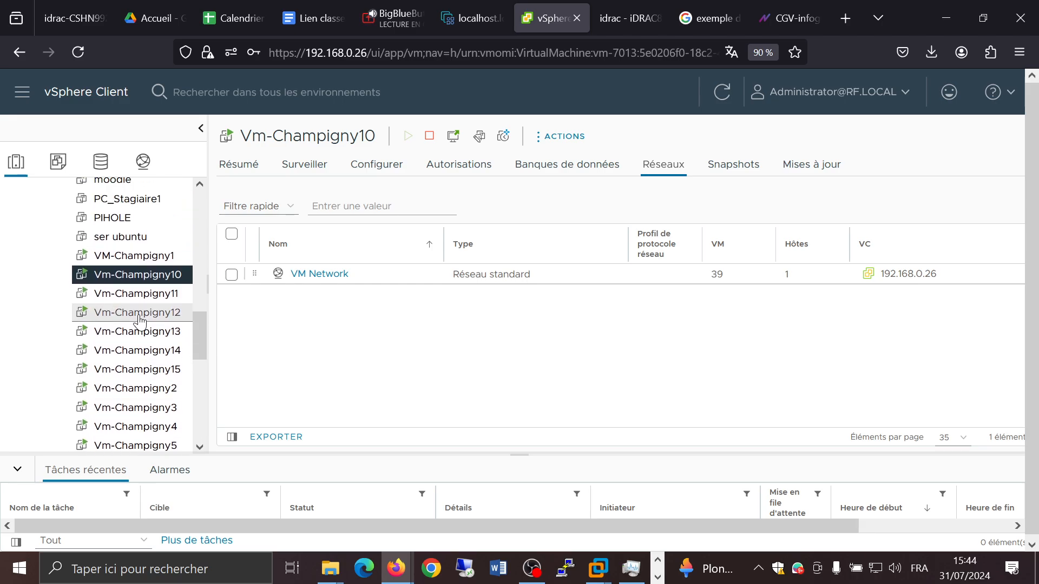
Step: Examine Vm-Champigny10's monitored tasks and its CPU, memory and guest memory utilization, including the utilization display options
left_click(306, 167)
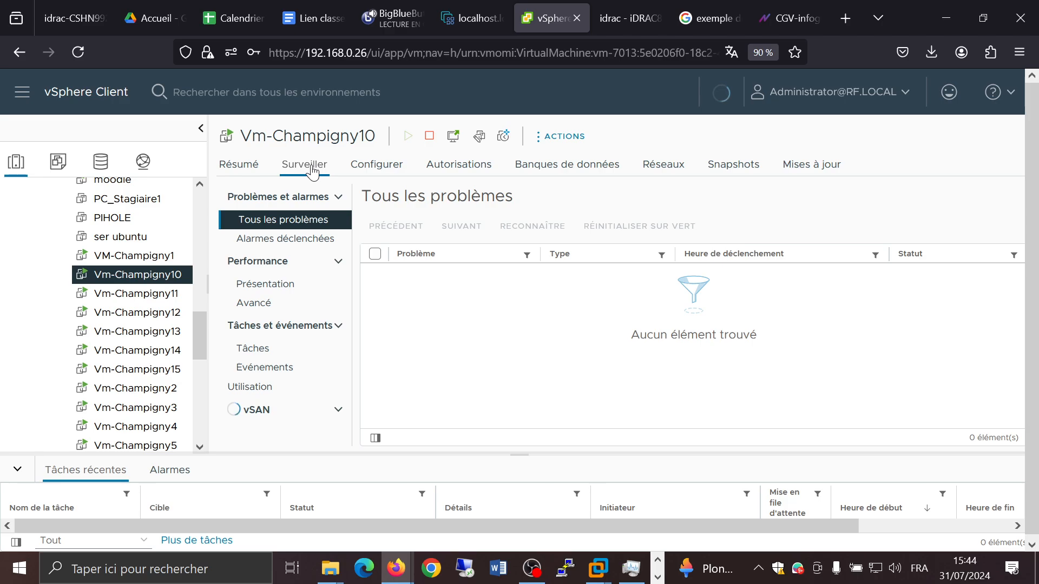
left_click(265, 347)
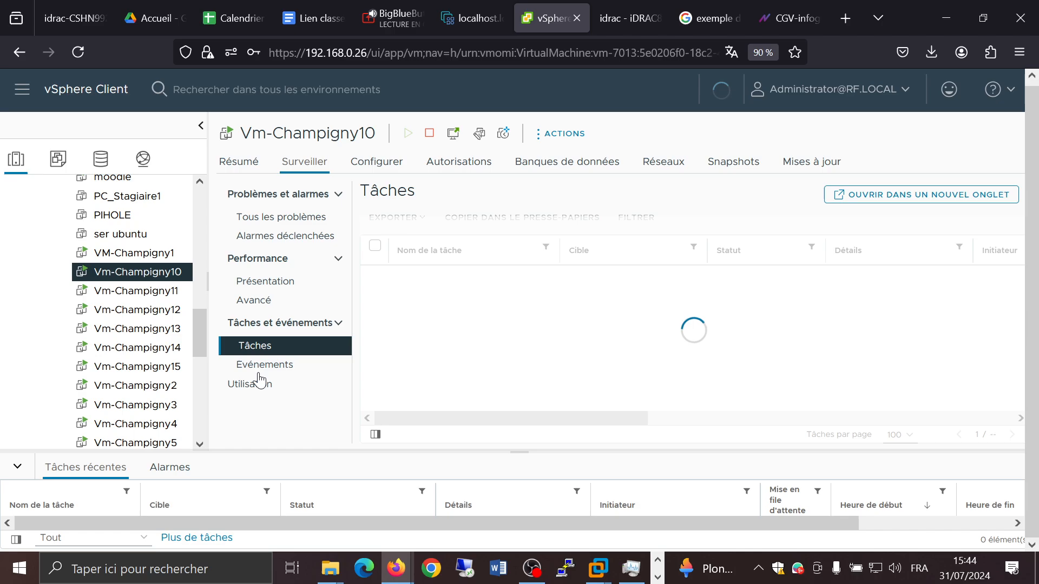
left_click(258, 388)
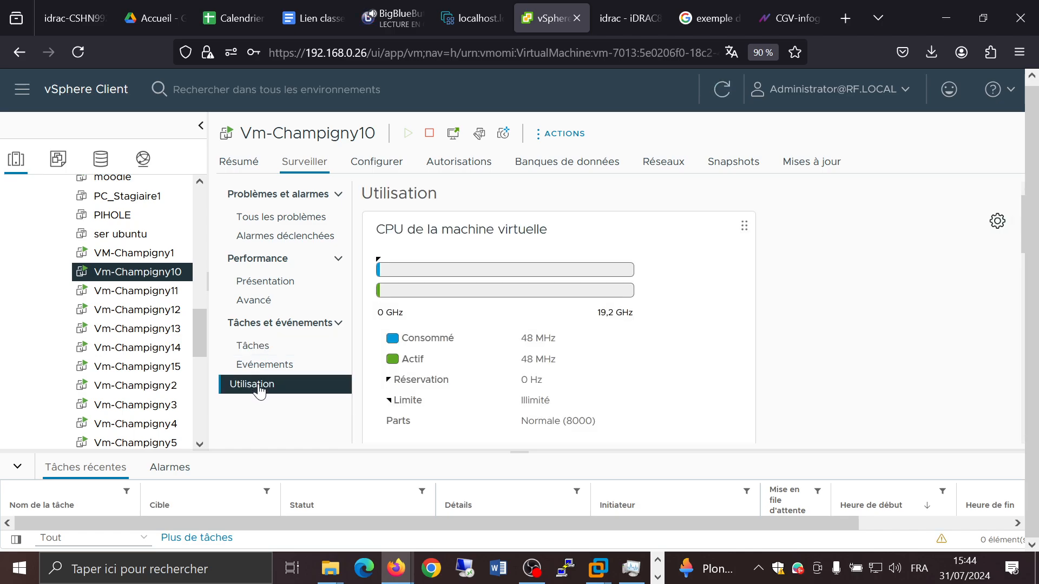
scroll(681, 275, "down", 4)
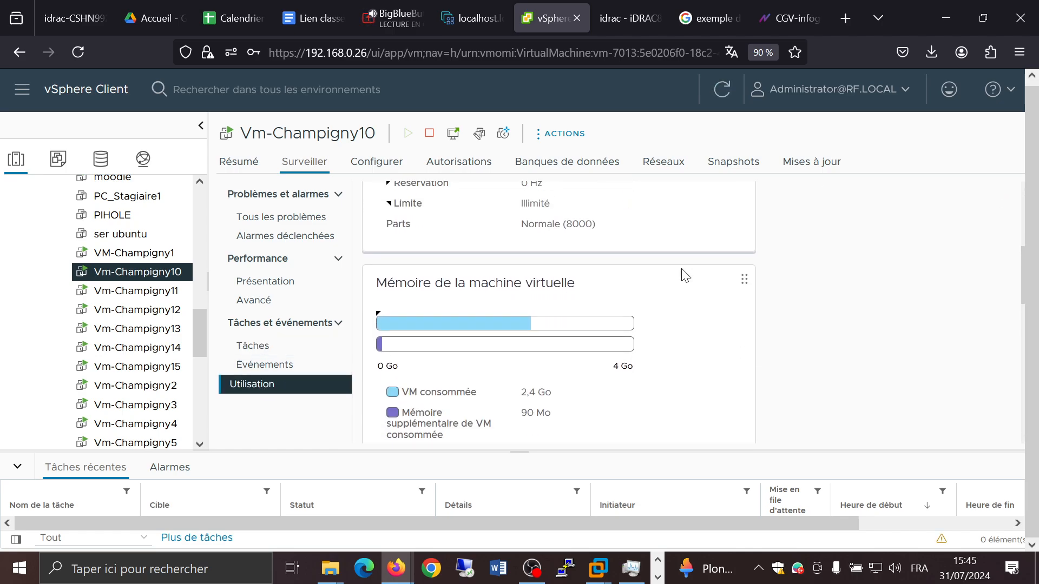
scroll(684, 276, "up", 2)
scroll(684, 276, "up", 2)
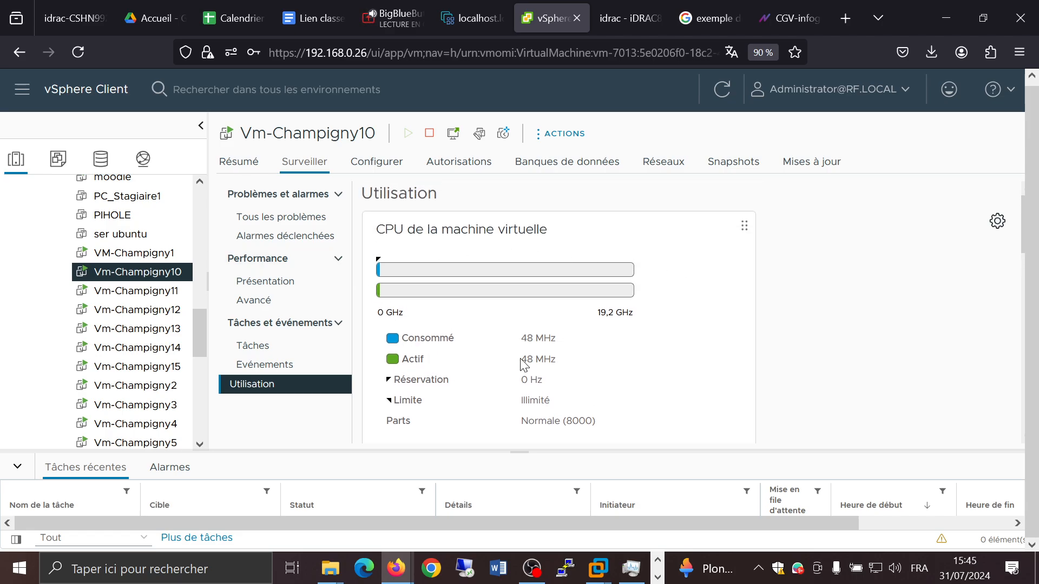
scroll(651, 335, "down", 1)
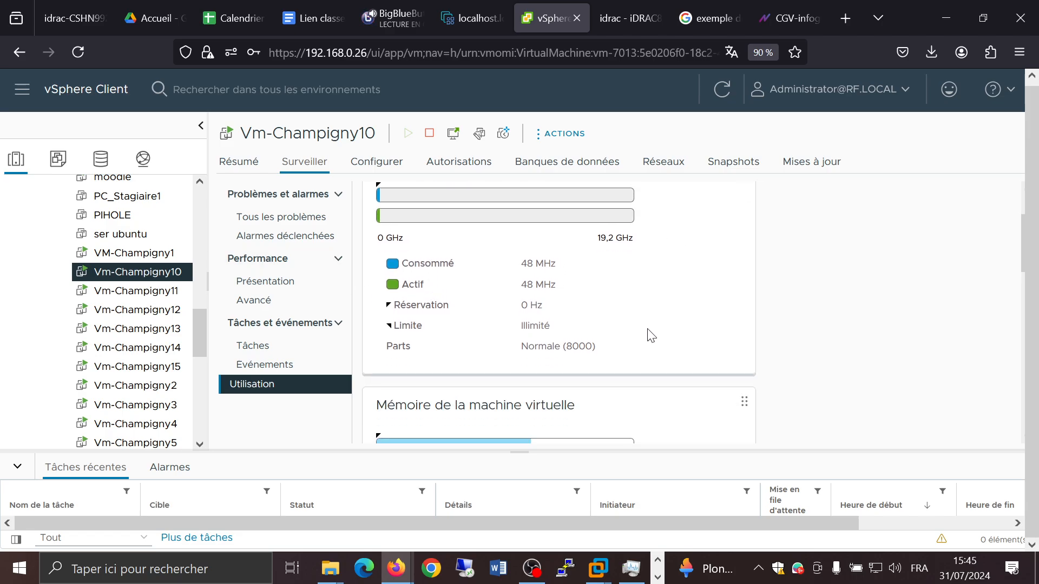
scroll(651, 335, "down", 2)
scroll(651, 335, "up", 1)
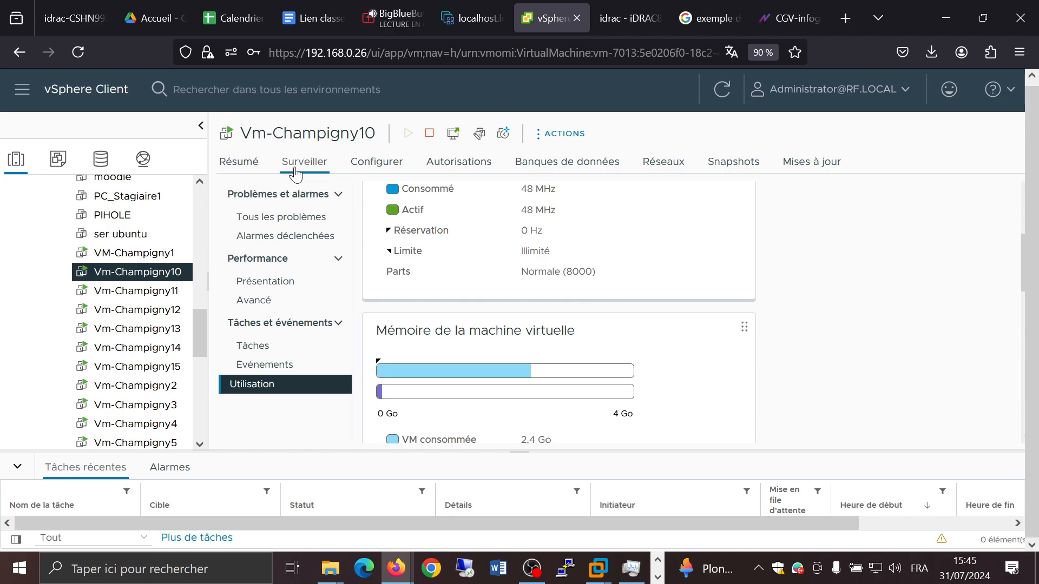
scroll(141, 287, "up", 5)
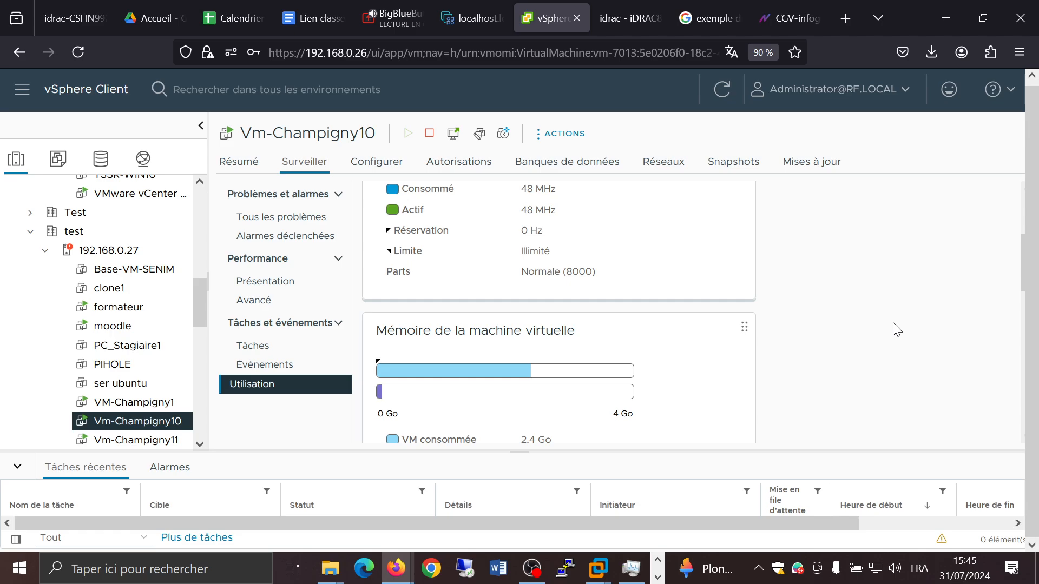
scroll(896, 329, "down", 5)
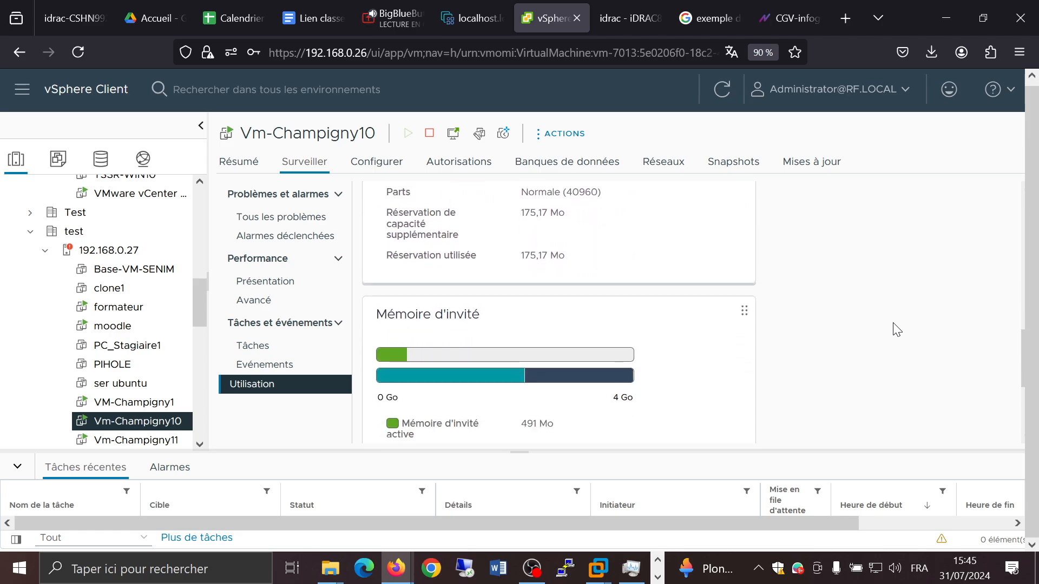
scroll(896, 329, "down", 3)
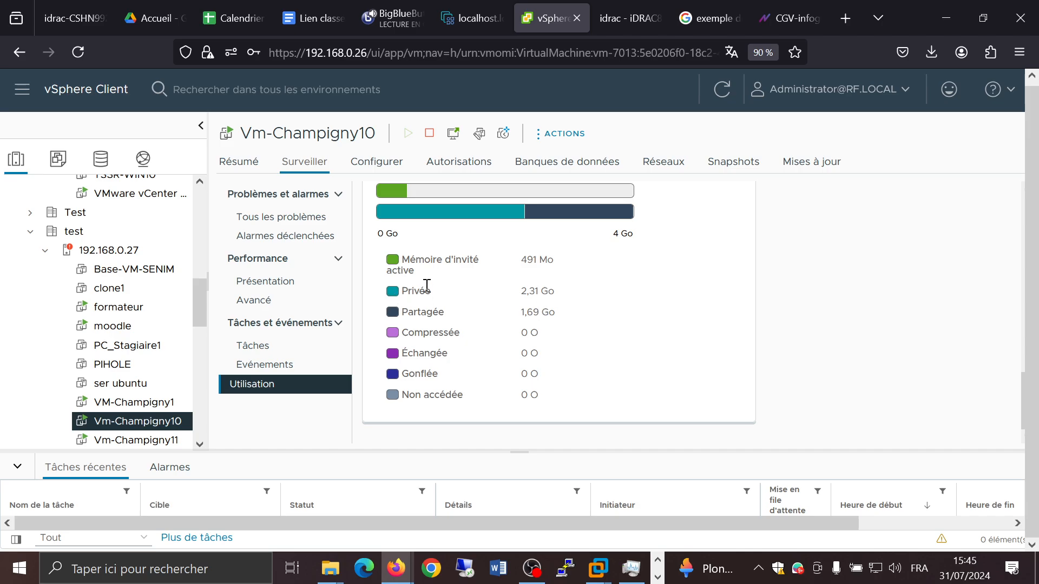
scroll(427, 285, "up", 5)
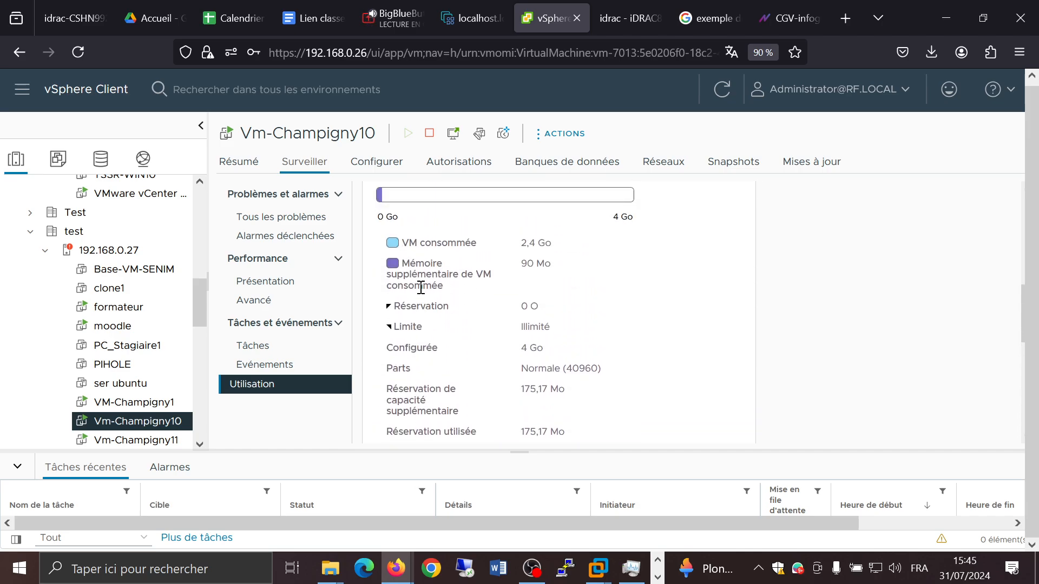
scroll(420, 288, "up", 6)
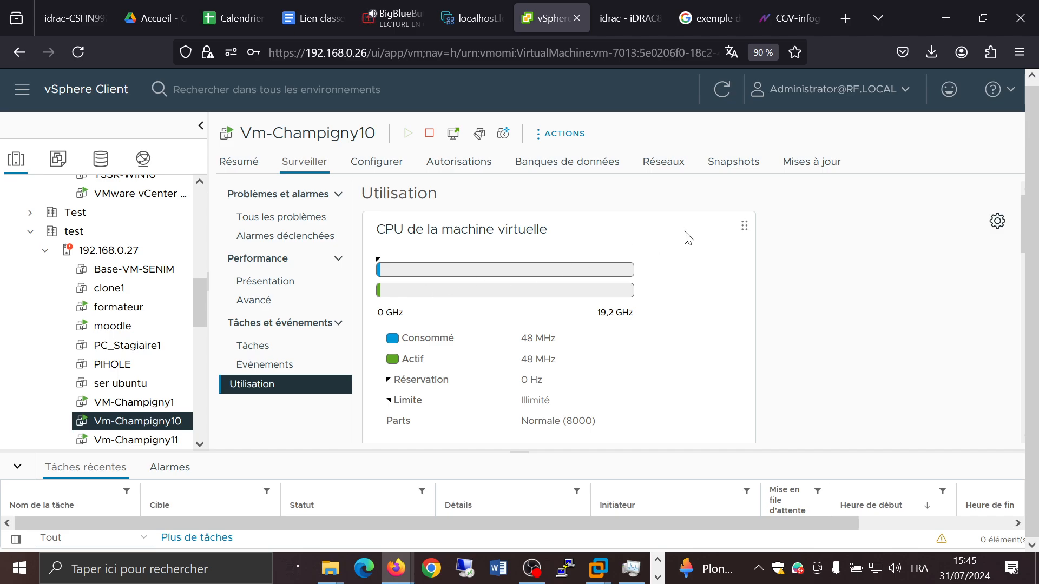
left_click(997, 222)
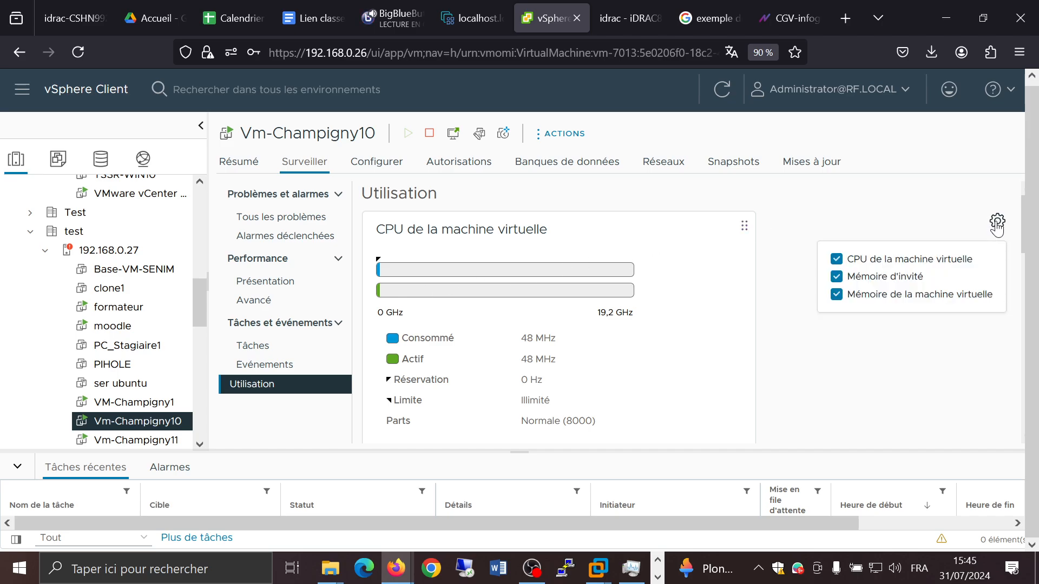
left_click(994, 223)
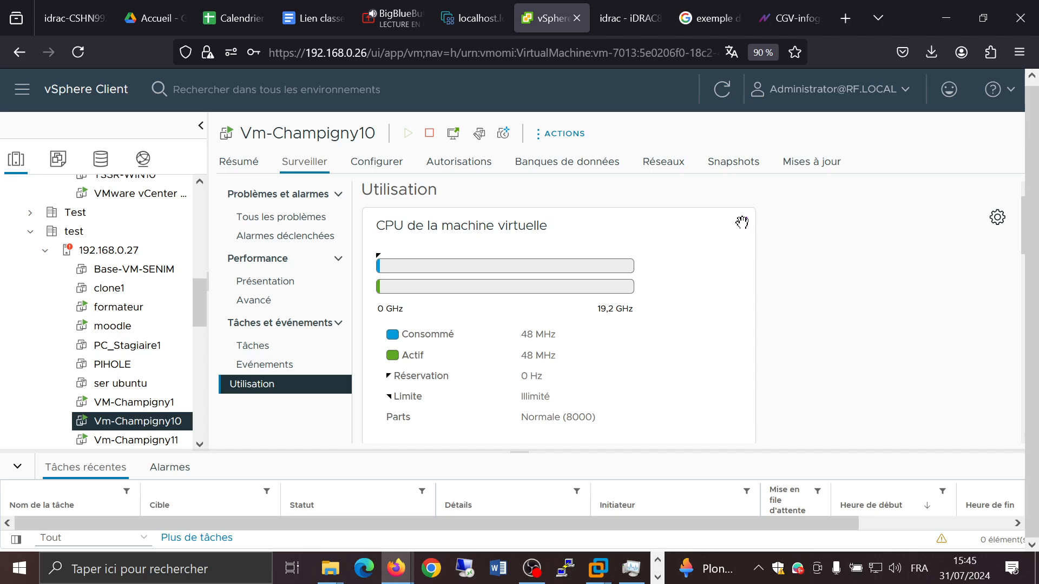
Step: Open host 192.168.0.27 and review its virtual machines, problems and CPU reservation allocation per VM
left_click(763, 52)
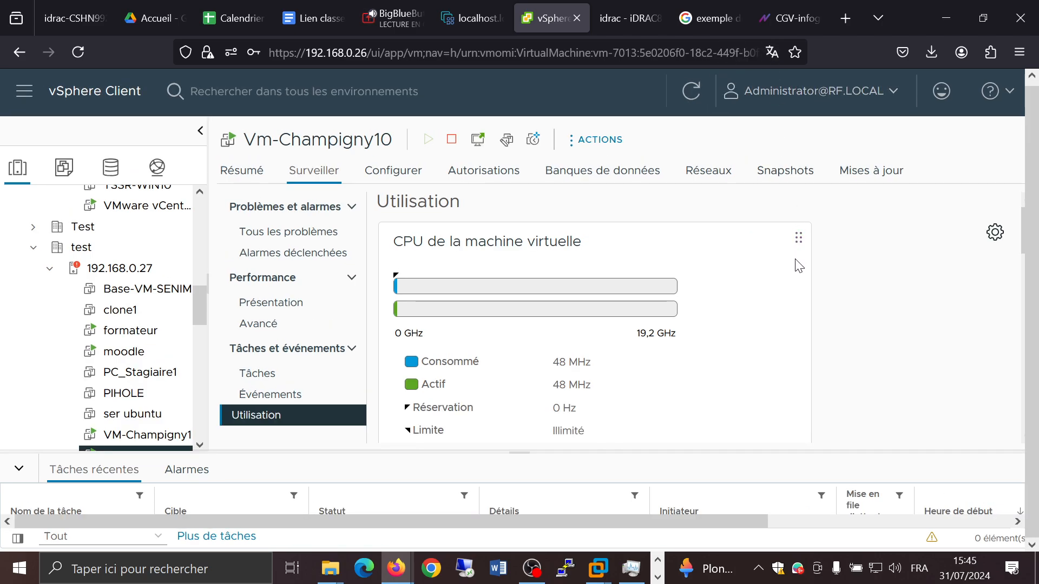
key("ctrl+minus")
key("ctrl+minus")
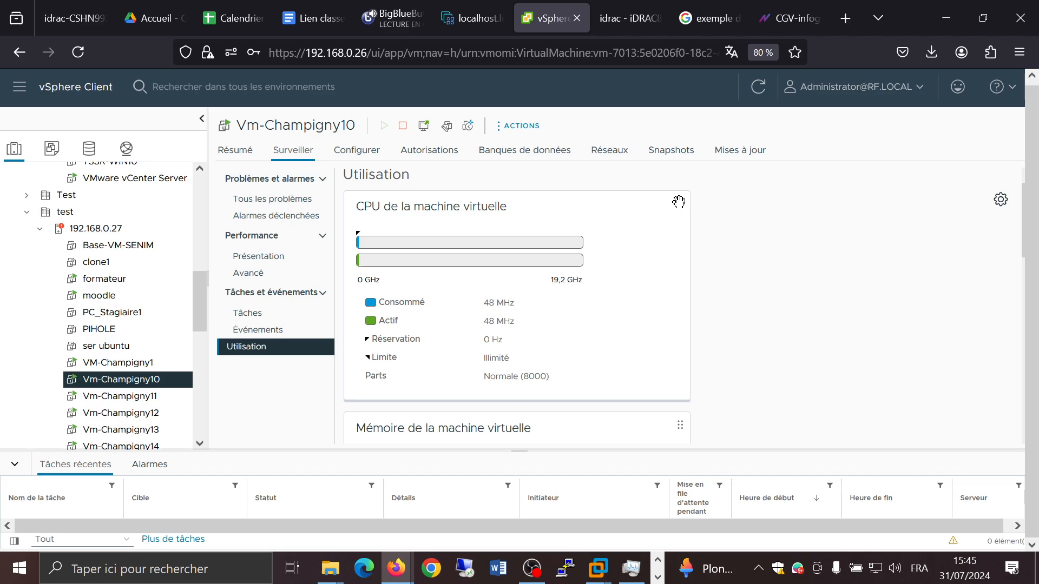
left_click(68, 232)
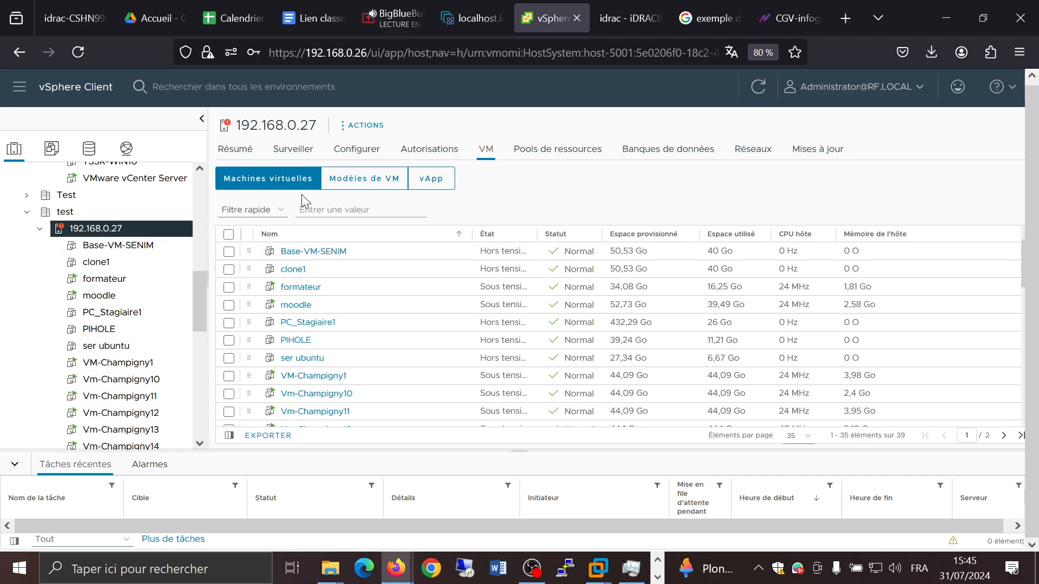
left_click(294, 150)
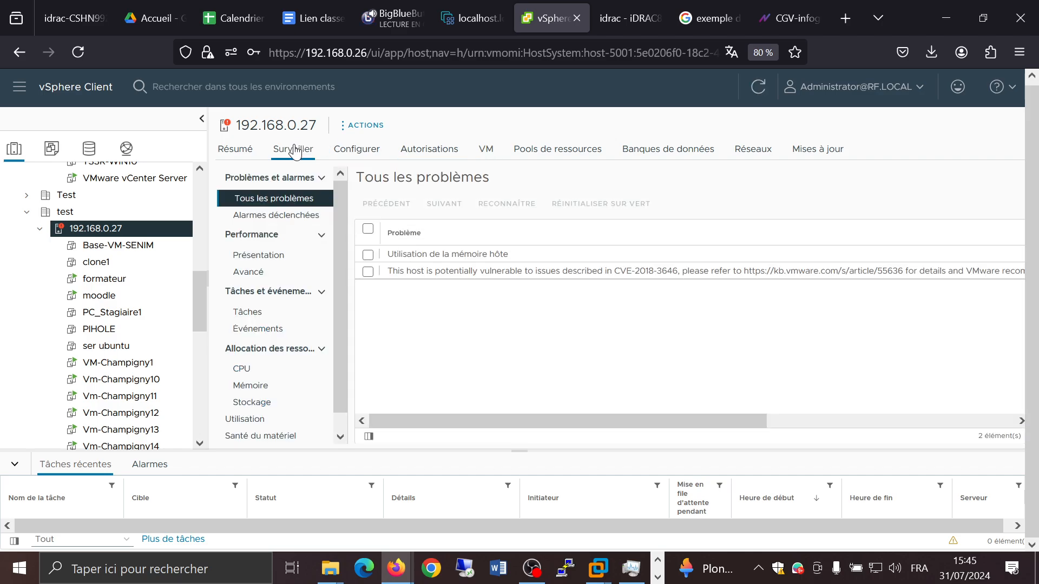
left_click(246, 370)
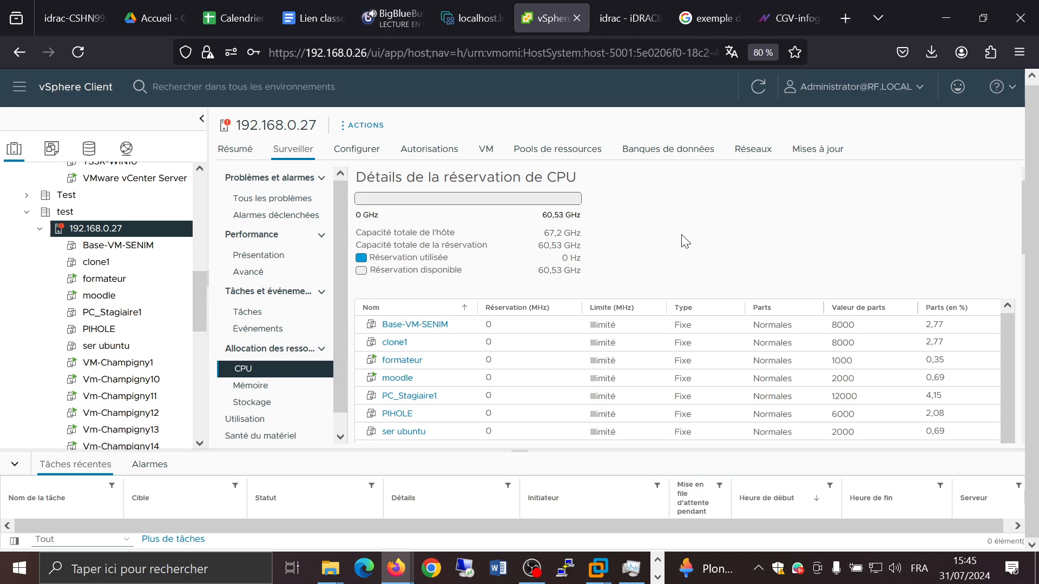
scroll(685, 242, "down", 10)
scroll(679, 241, "down", 3)
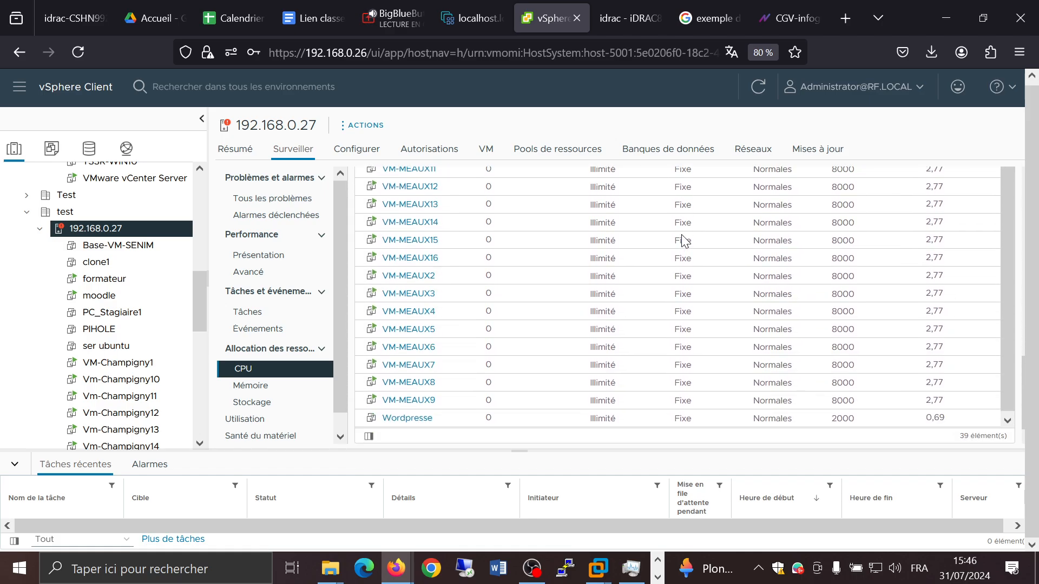
scroll(744, 238, "up", 15)
Step: Examine host 192.168.0.27's CPU and memory utilization and its performance overview charts
left_click(230, 426)
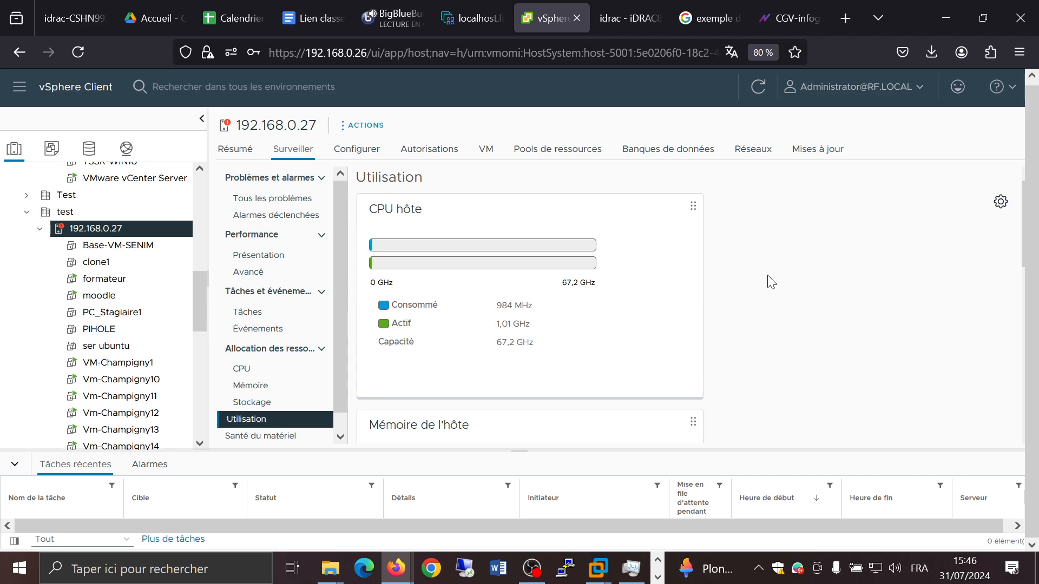
scroll(768, 280, "down", 4)
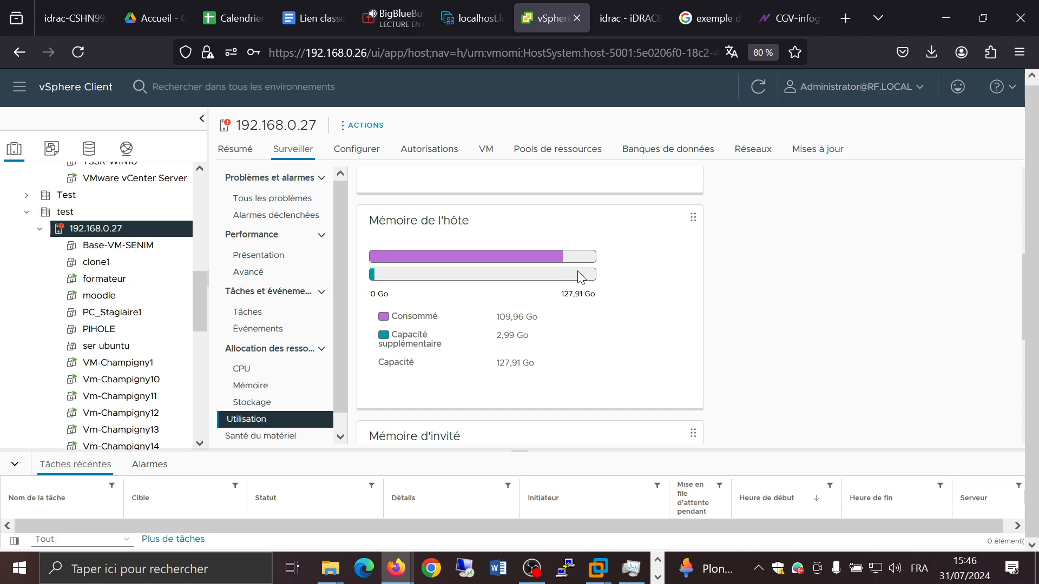
mouse_move(580, 276)
scroll(707, 292, "down", 4)
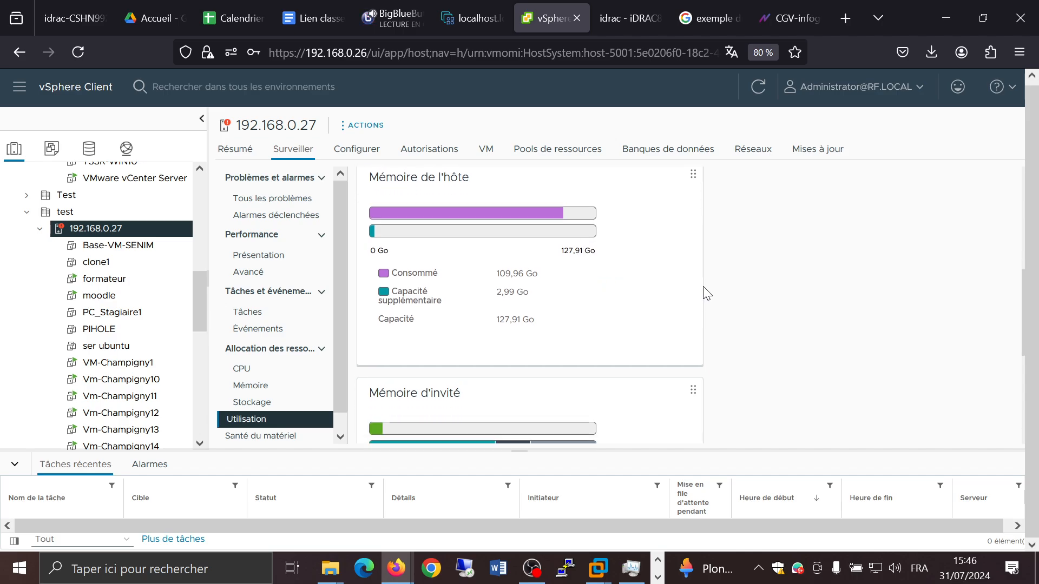
scroll(707, 292, "down", 1)
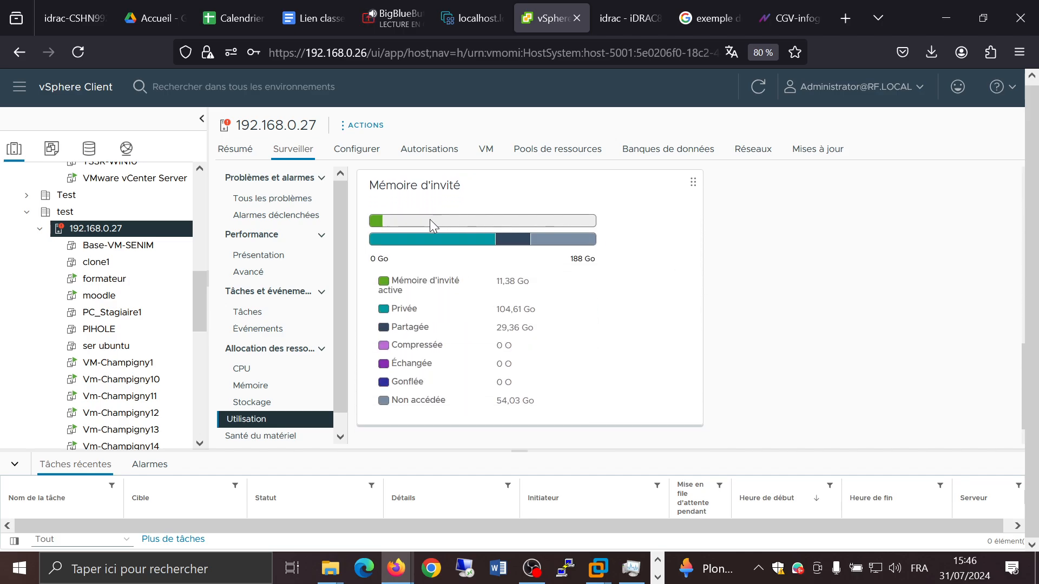
scroll(450, 249, "up", 5)
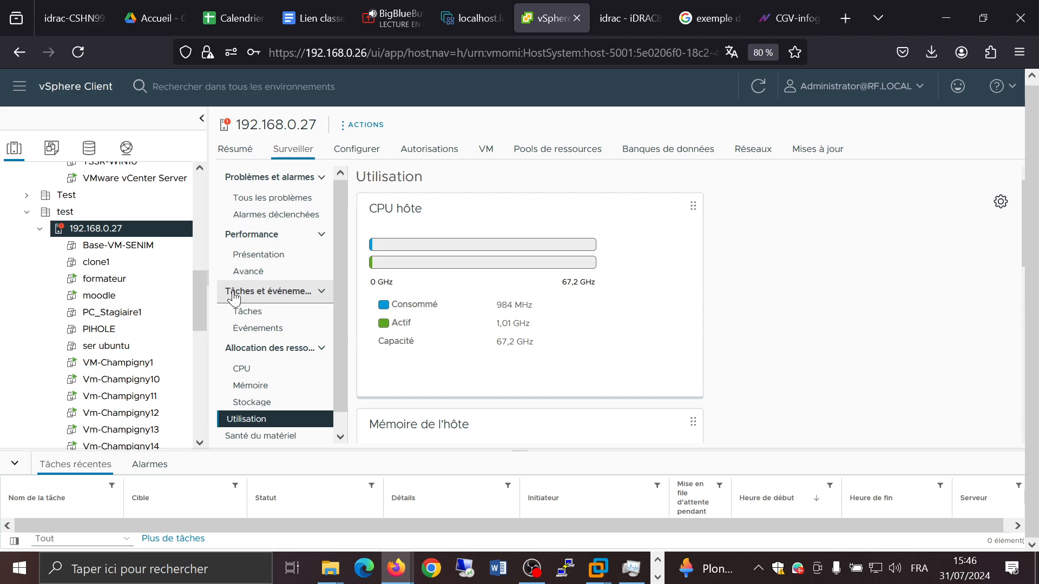
left_click(253, 257)
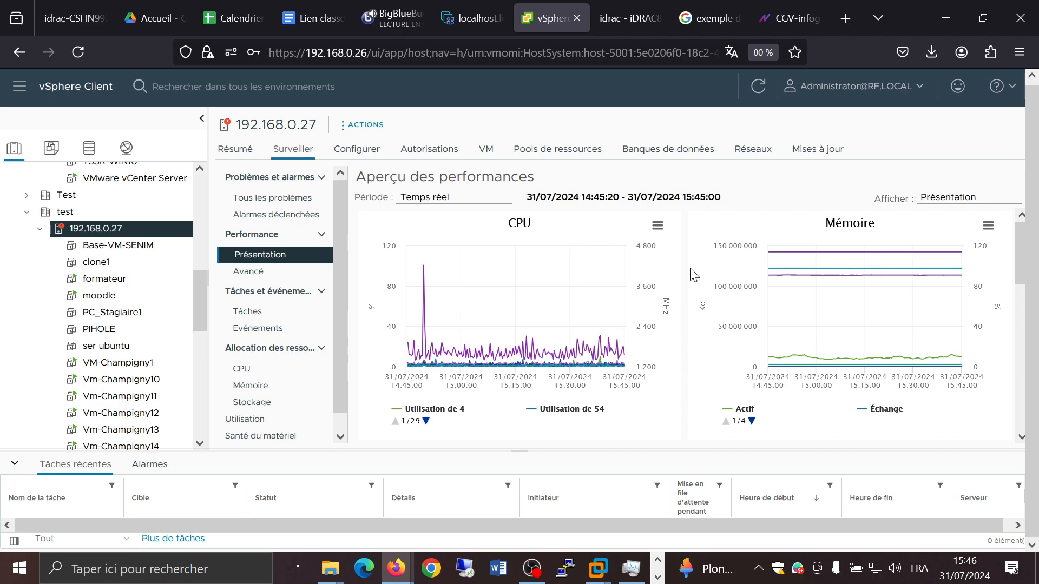
Step: Switch host 192.168.0.27's performance overview period to last year and browse its CPU, memory and disk charts
left_click(483, 202)
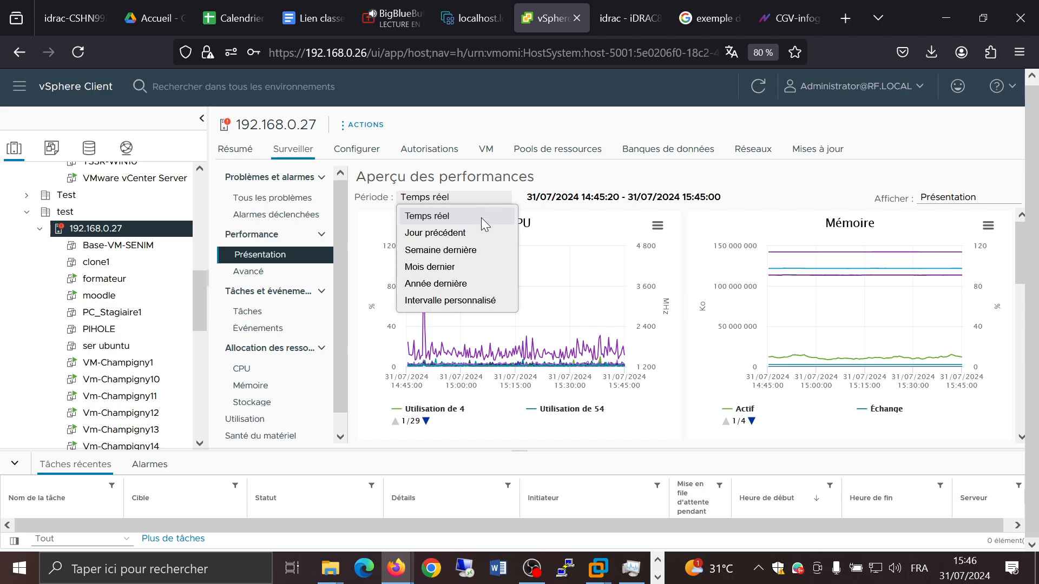
left_click(444, 284)
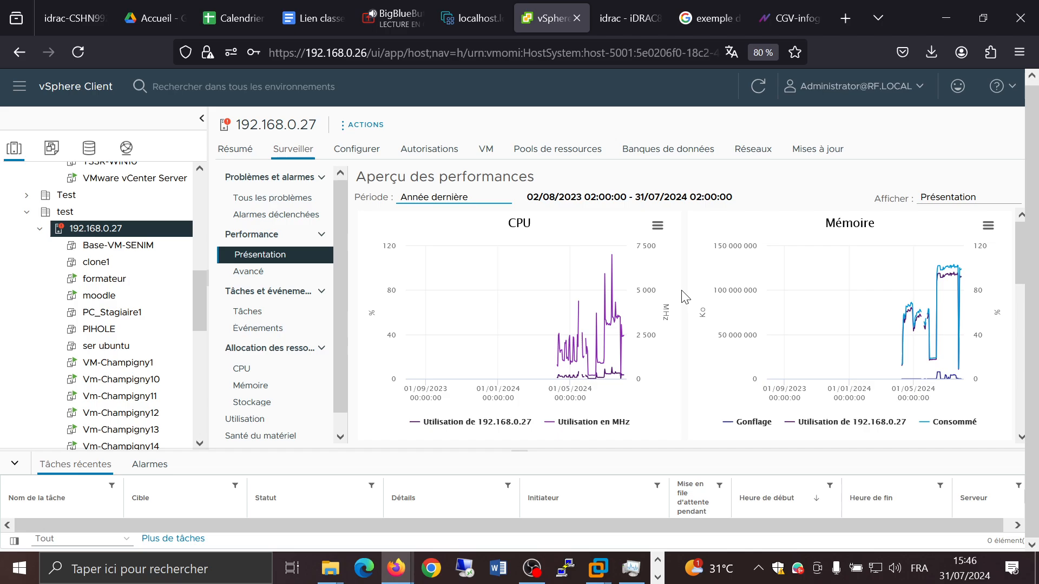
mouse_move(563, 324)
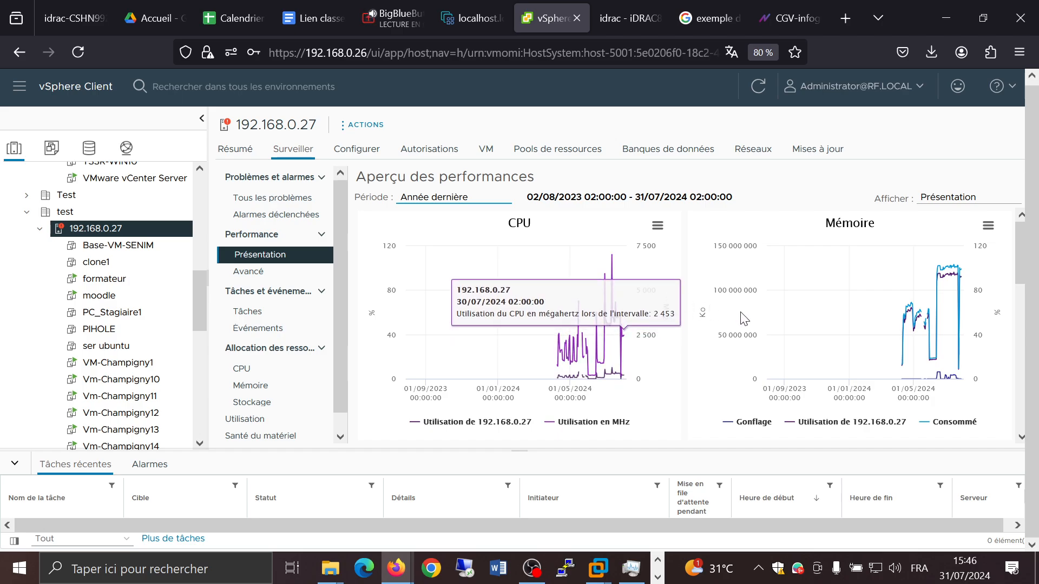
mouse_move(785, 319)
scroll(744, 283, "down", 4)
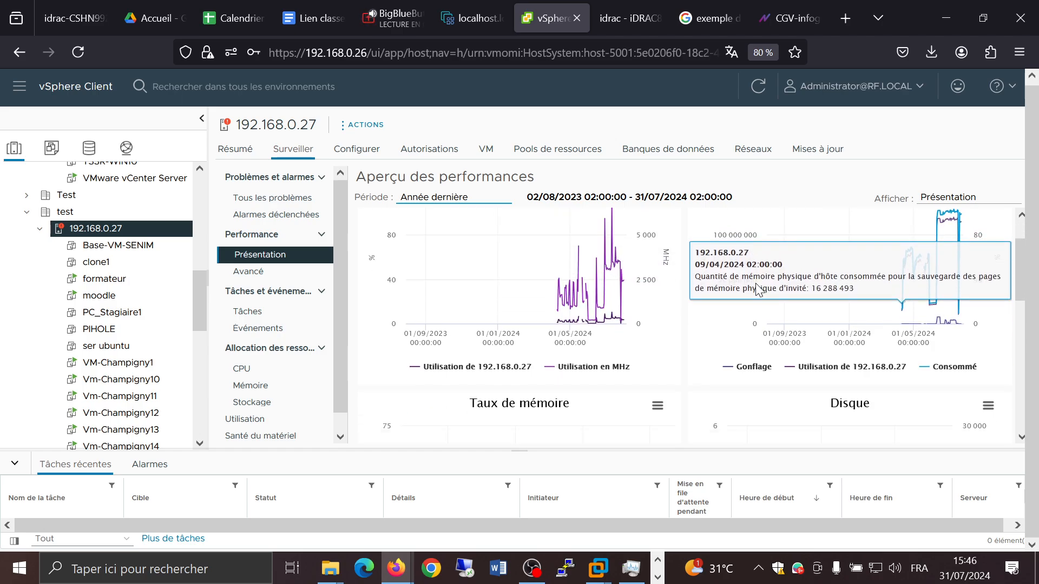
scroll(745, 284, "down", 2)
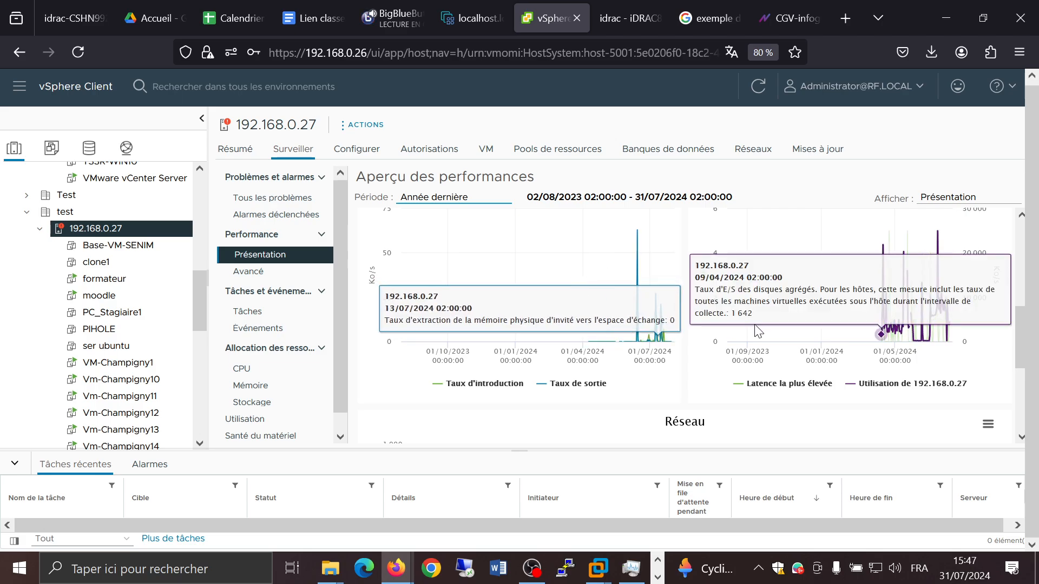
Step: Switch the performance overview period to last week and review the host's CPU and memory charts
left_click(454, 196)
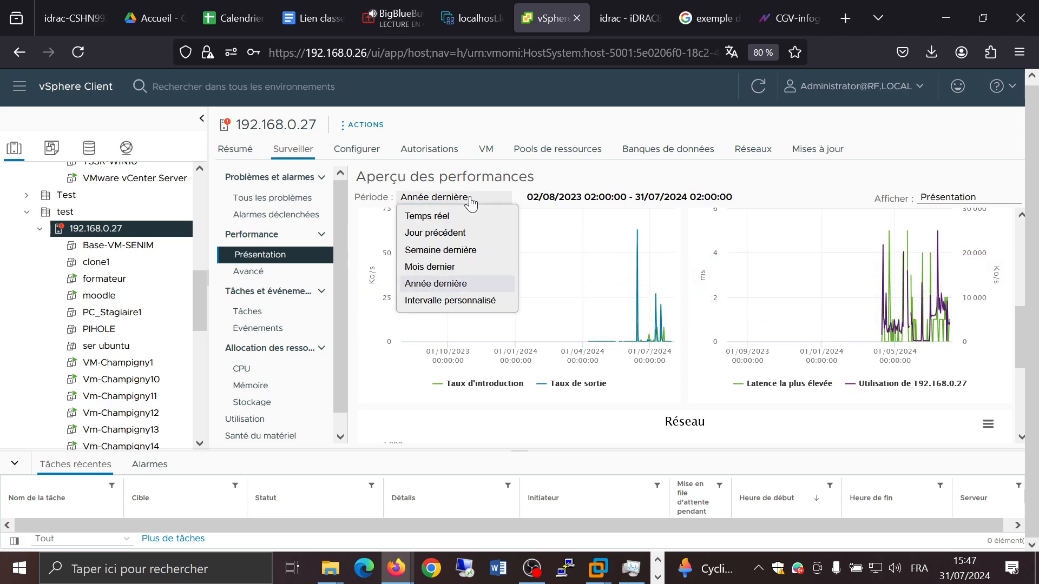
left_click(456, 256)
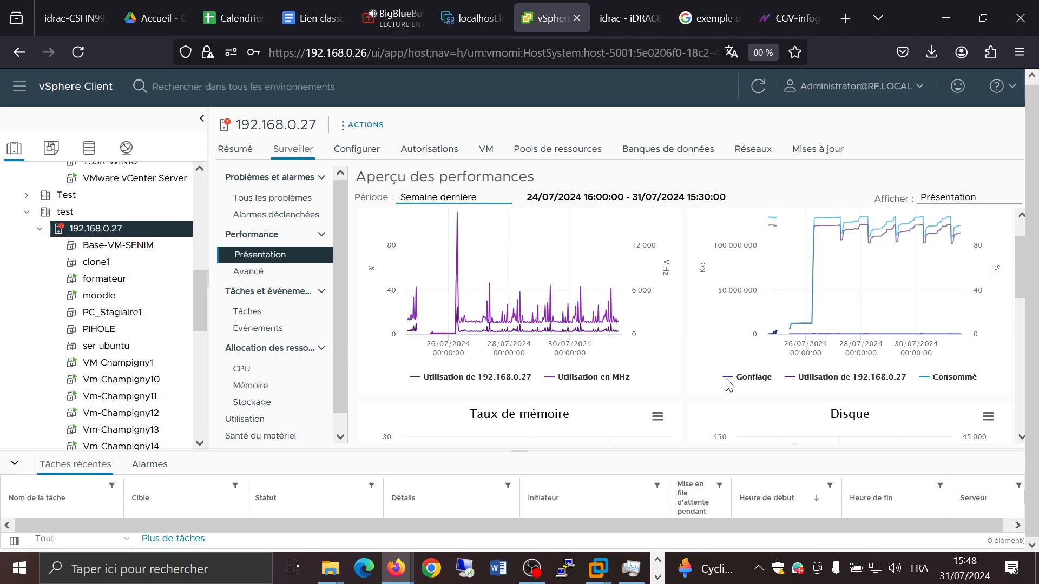
mouse_move(458, 215)
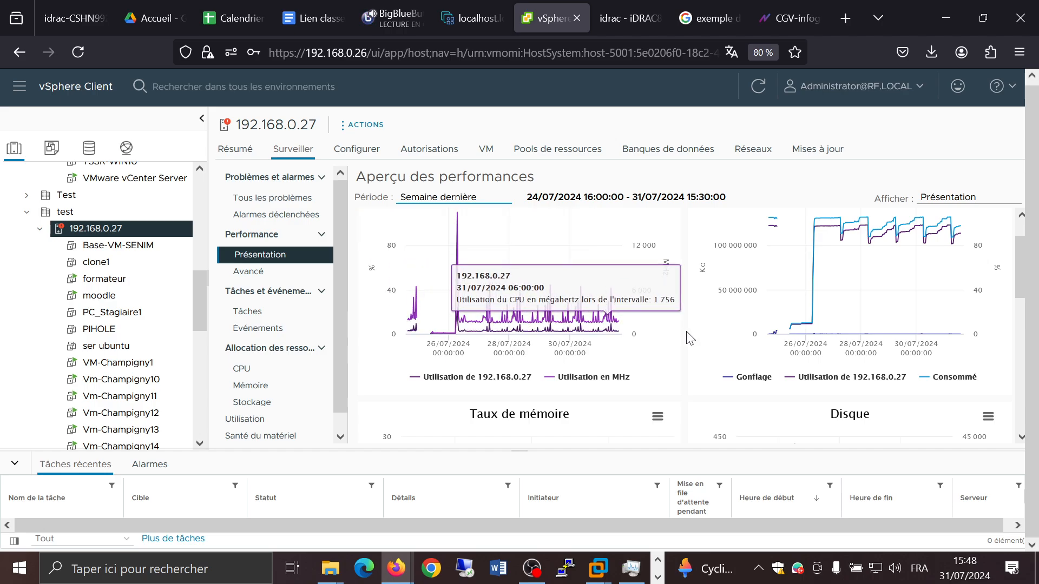
scroll(691, 335, "up", 1)
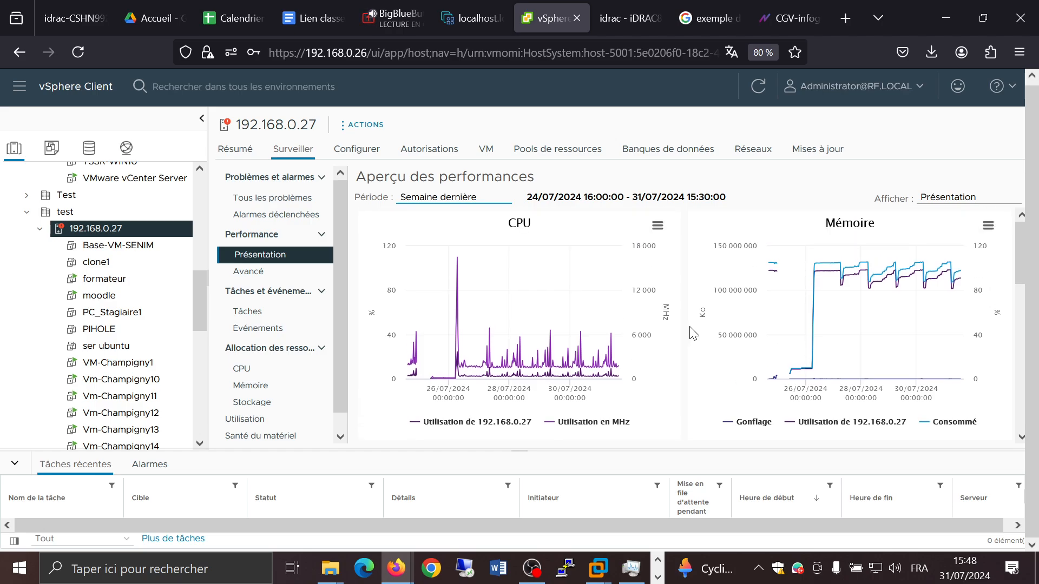
mouse_move(458, 259)
mouse_move(783, 382)
scroll(681, 258, "down", 2)
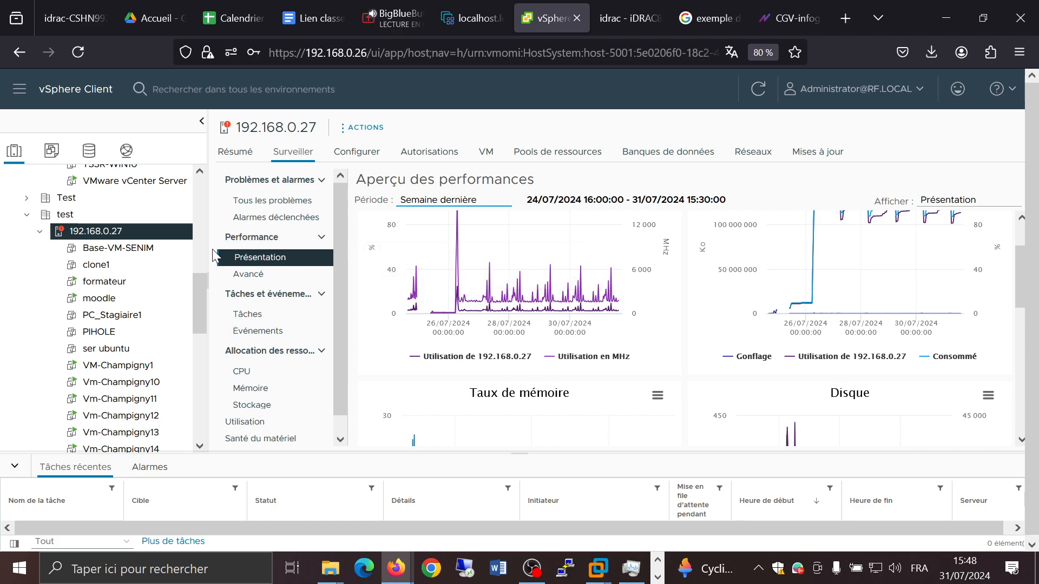
Step: Review the host's problems and triggered alarms, expanding and collapsing the error alarm's details
left_click(263, 201)
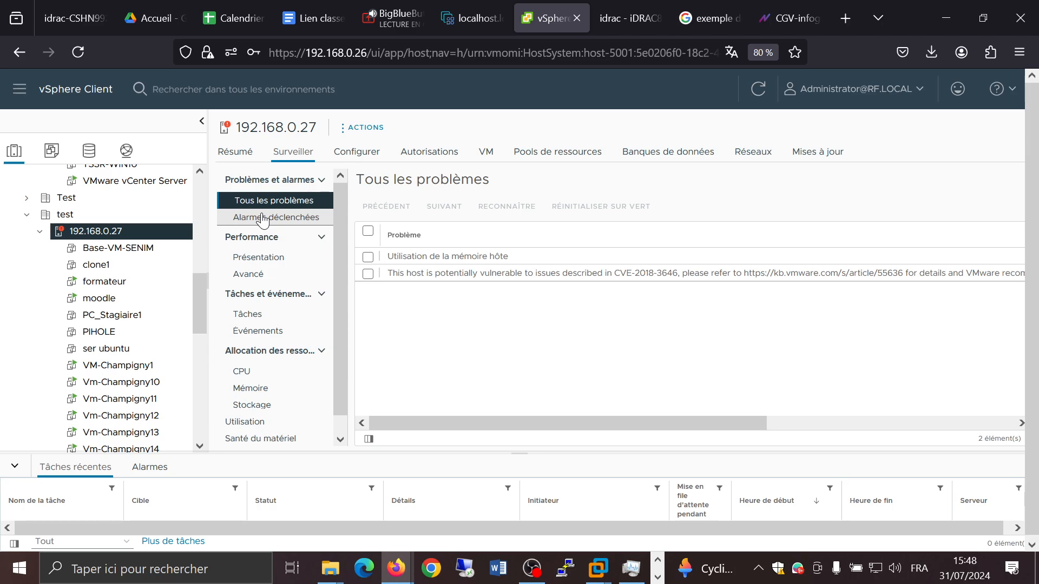
left_click(263, 219)
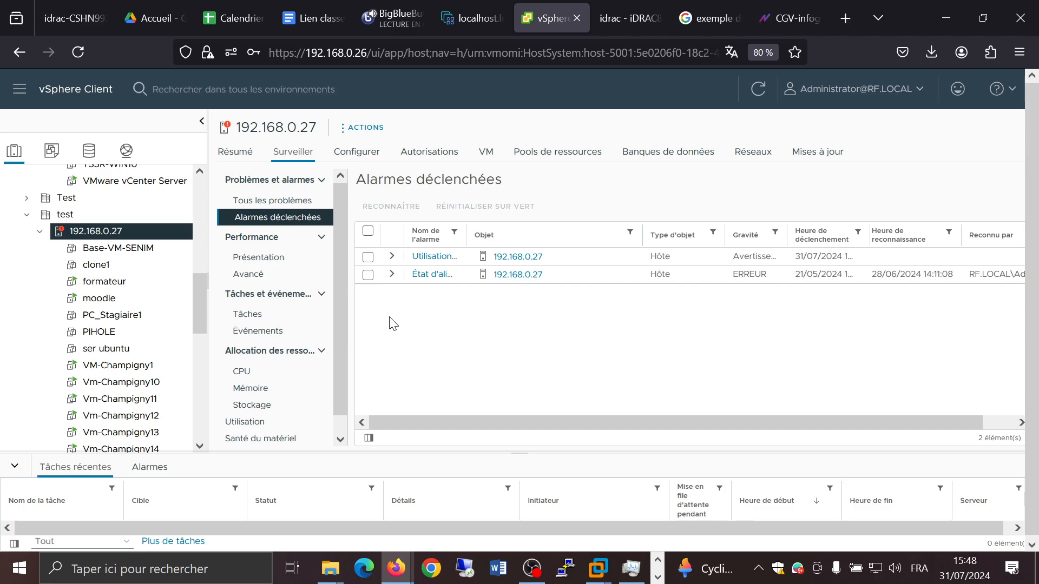
left_click(392, 275)
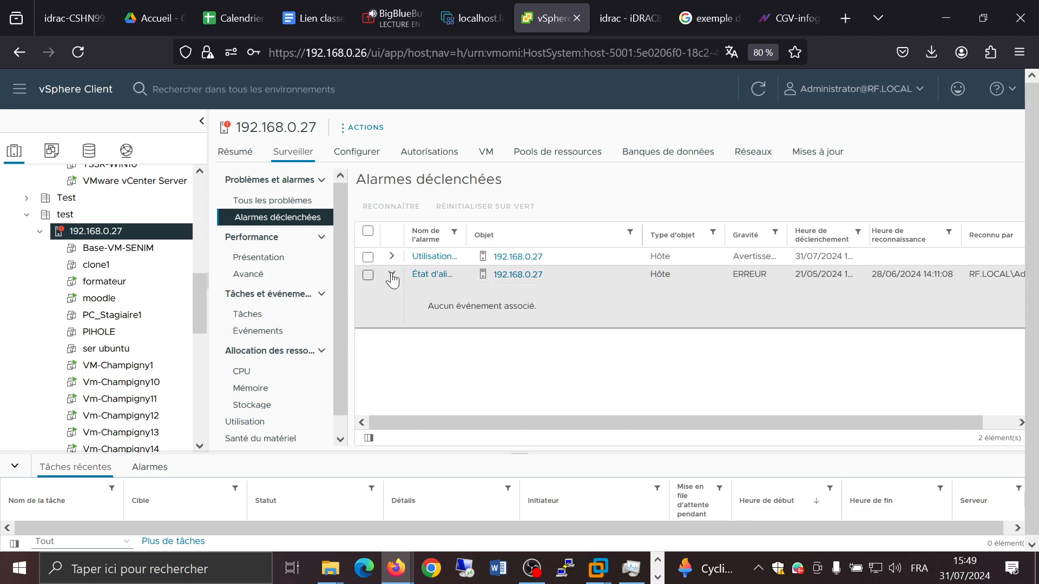
left_click(392, 276)
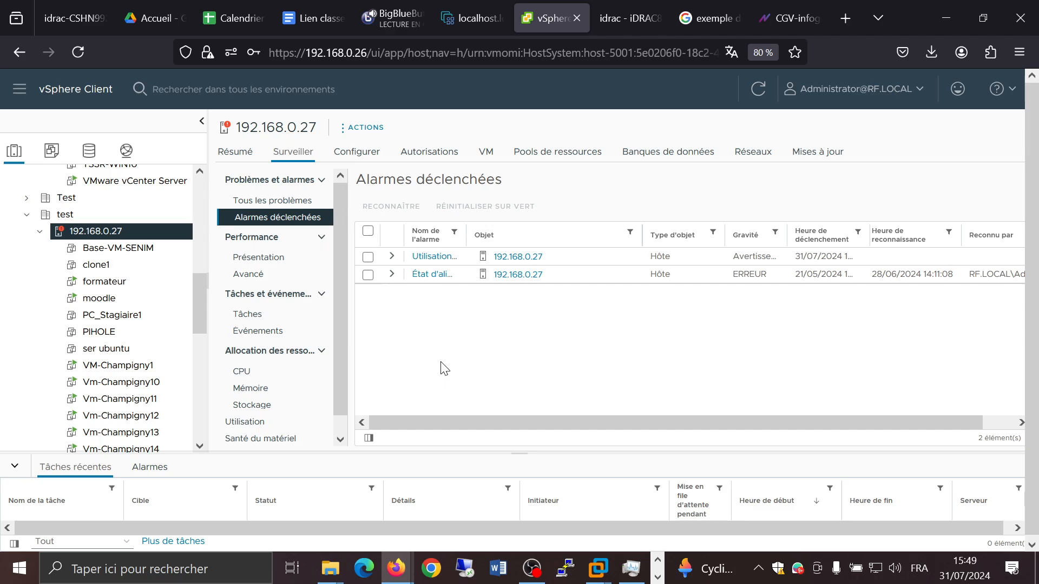
Step: Select datacenter test and collapse the expanded host nodes in the inventory tree
left_click(64, 214)
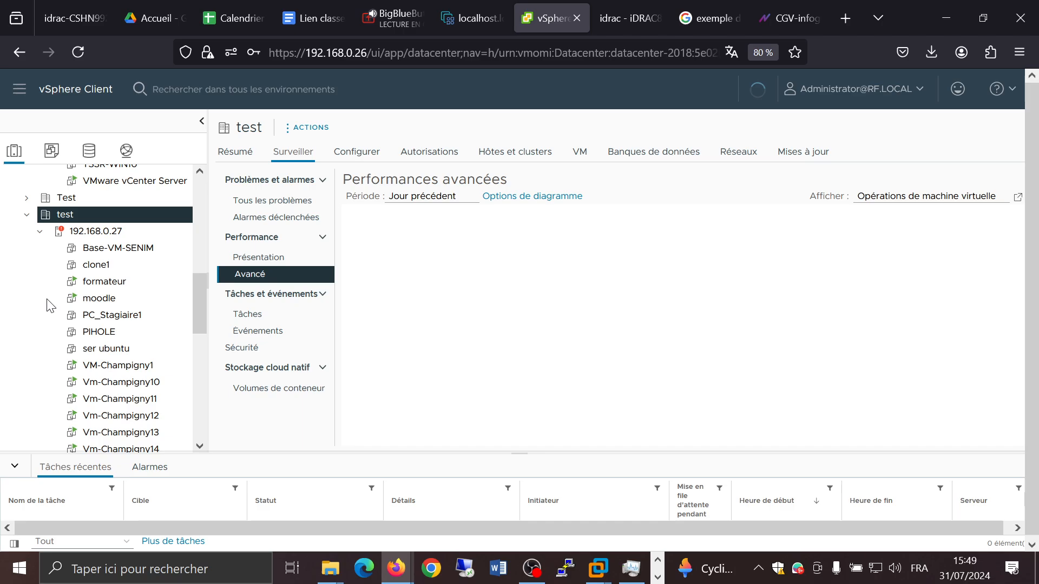
scroll(75, 287, "up", 3)
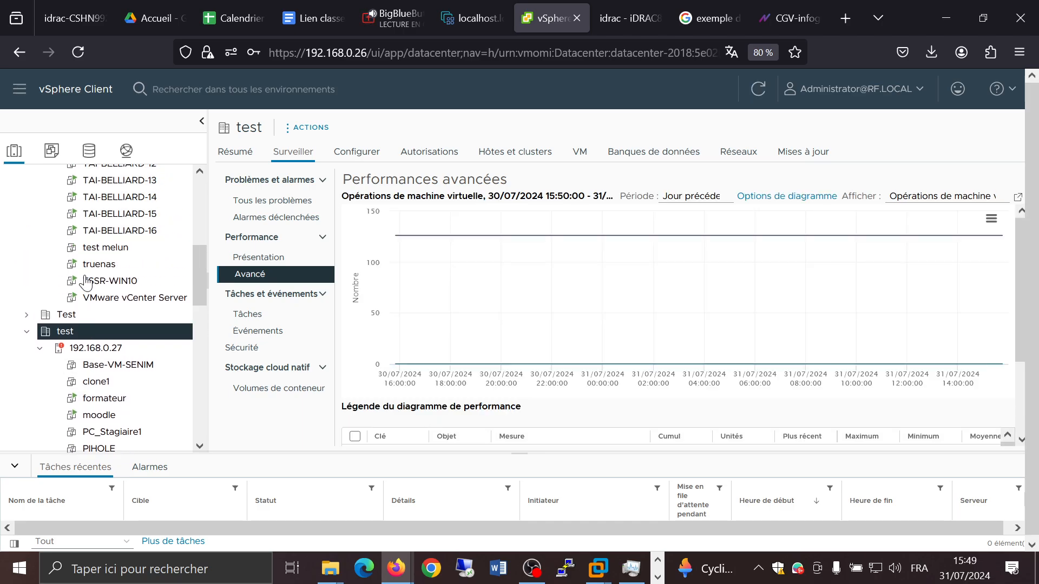
scroll(86, 281, "up", 7)
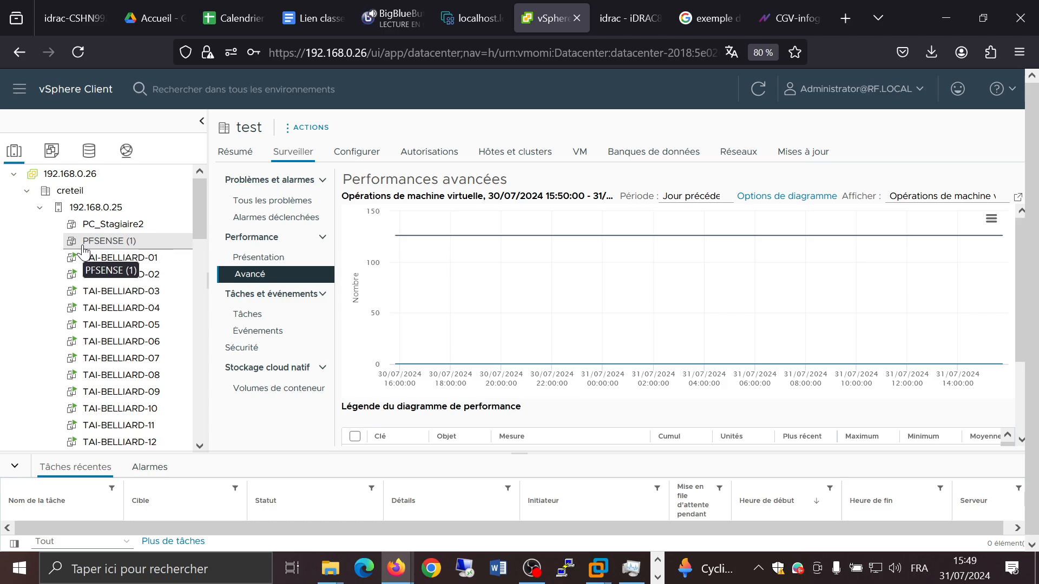
left_click(40, 208)
left_click(26, 242)
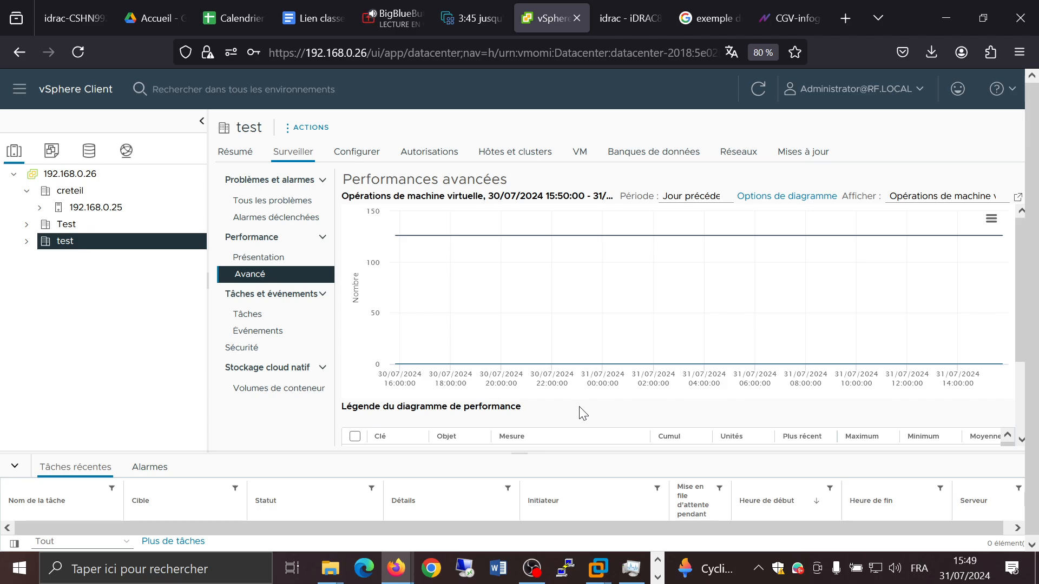
Step: Examine datacenter test's advanced VM operations chart and its performance legend
scroll(579, 413, "down", 3)
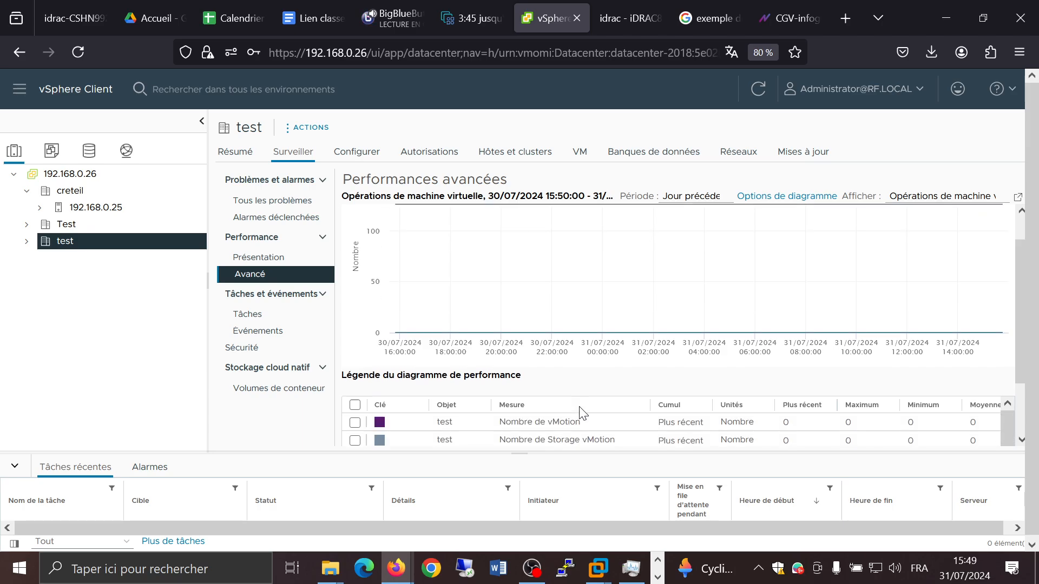
scroll(563, 390, "down", 1)
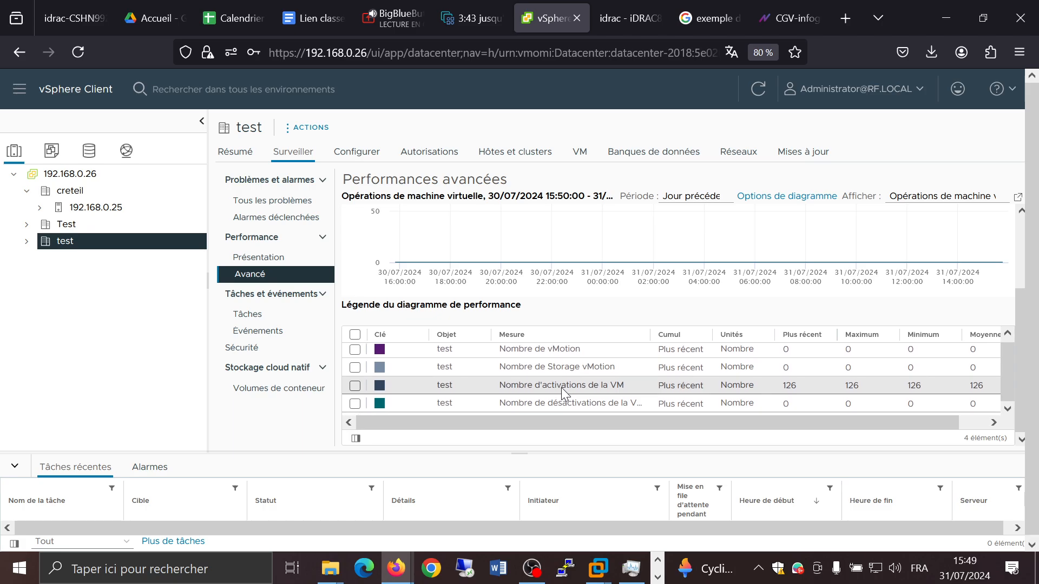
left_click(561, 387)
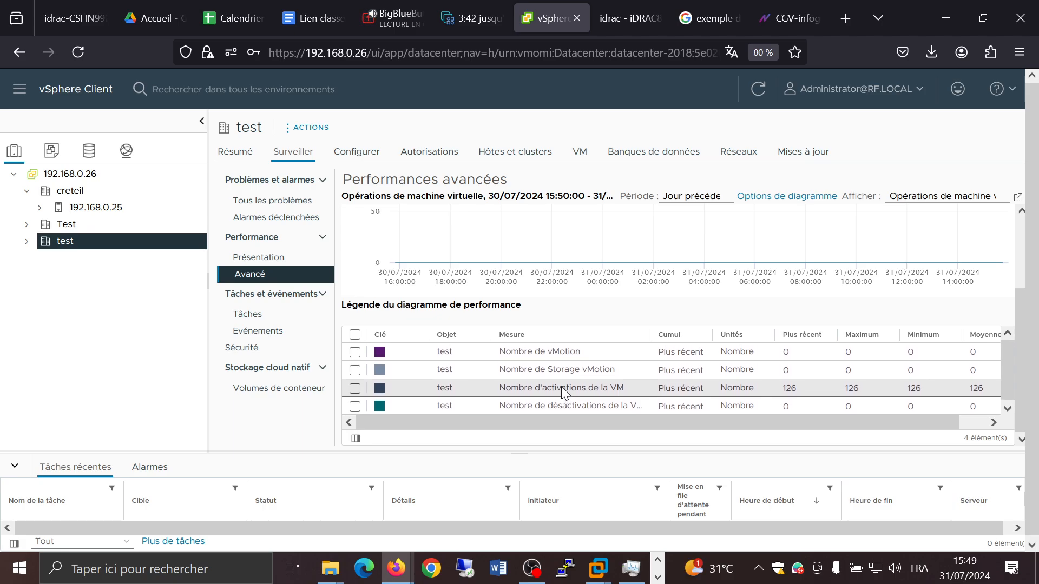
scroll(561, 386, "up", 3)
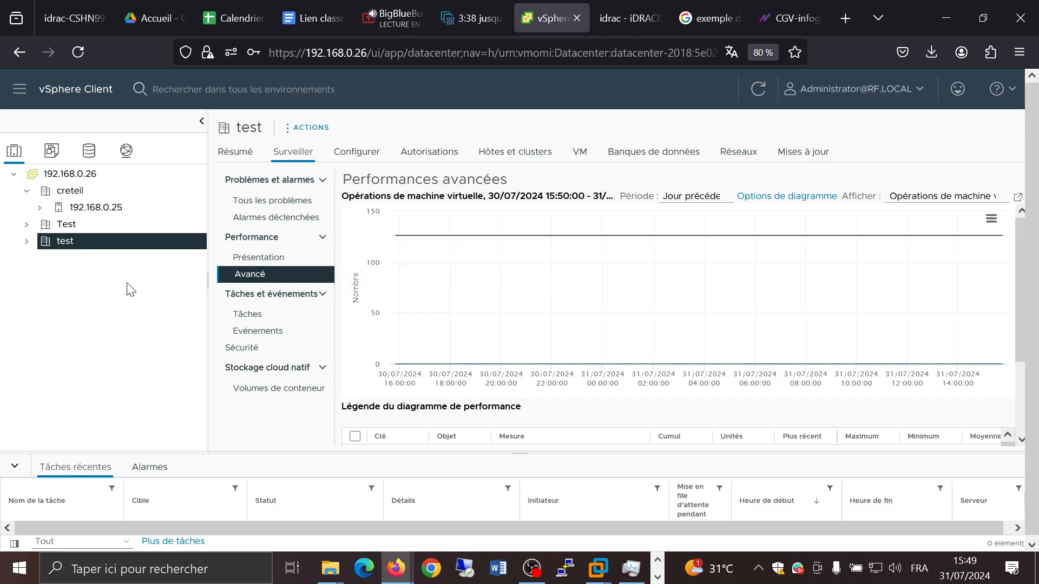
Step: Review datacenter test's hosts and its datastores, datastore clusters and datastore folders, and collapse the creteil datacenter
left_click(491, 158)
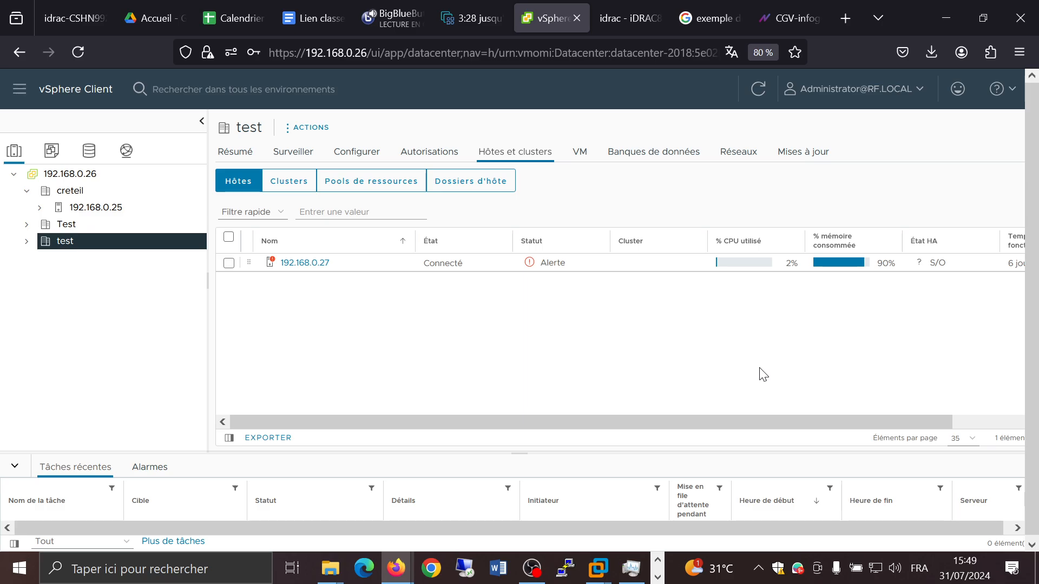
scroll(773, 358, "down", 1)
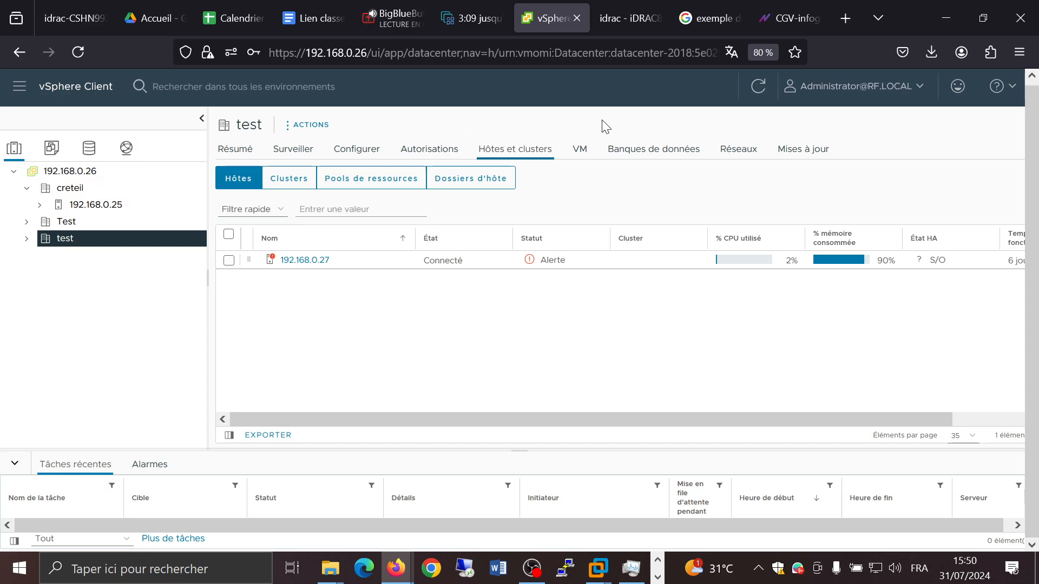
left_click(669, 149)
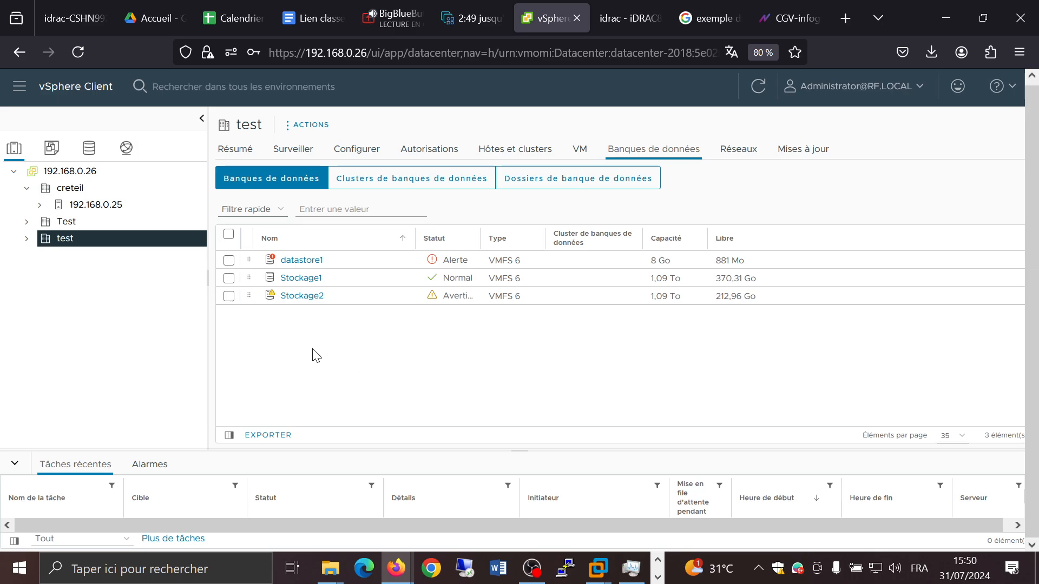
left_click(391, 187)
left_click(559, 184)
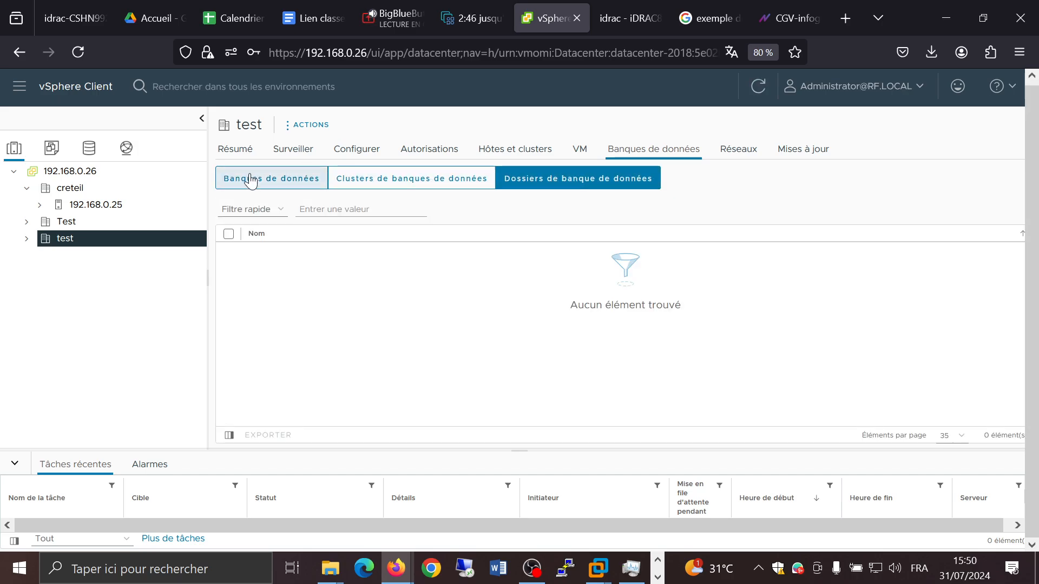
left_click(251, 180)
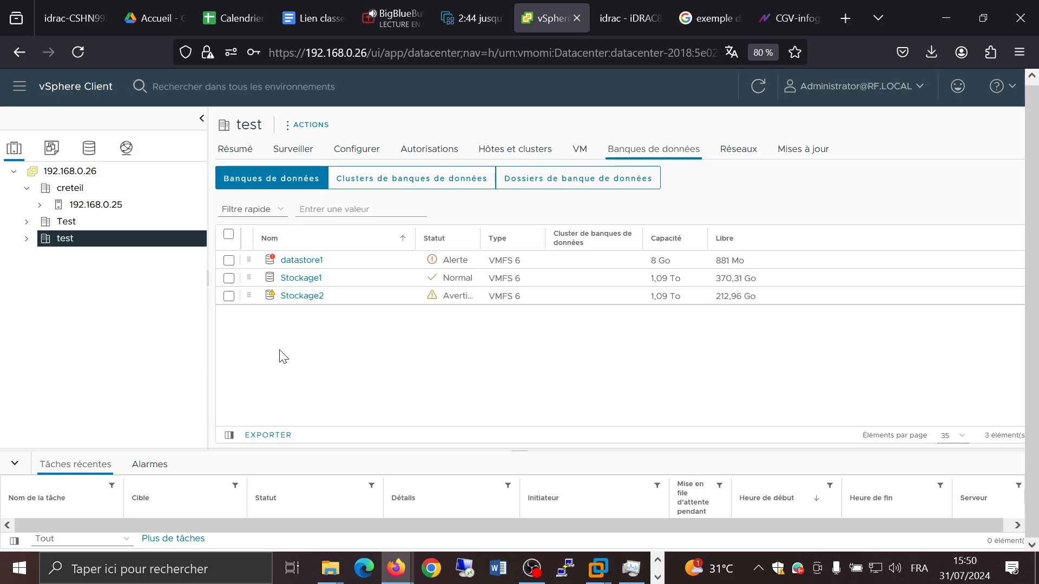
left_click(27, 189)
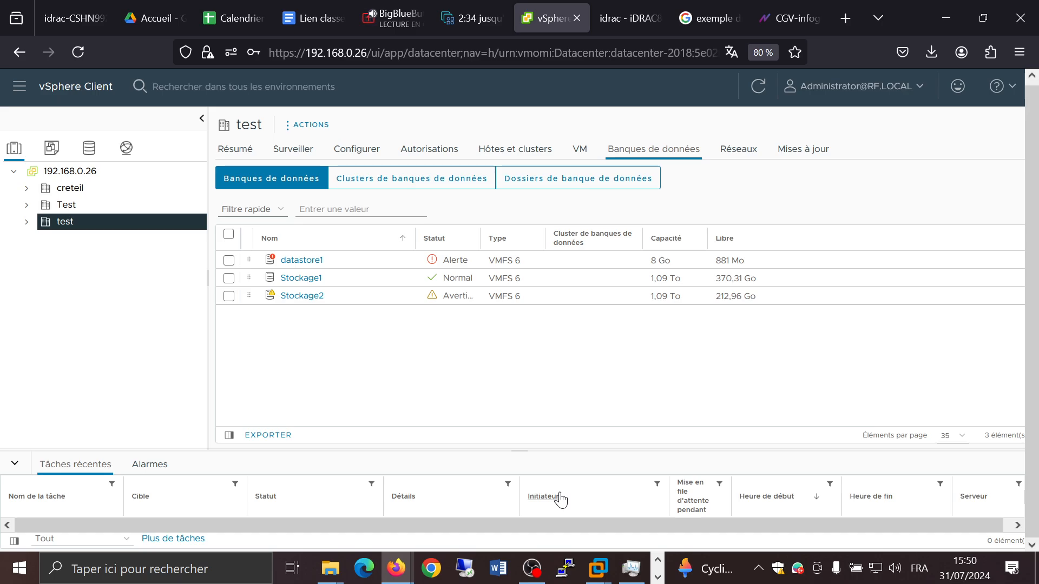
Step: Switch to the ESXi Host Client tab, review the host's hardware, system information and performance summary, and open VM Network
left_click(478, 18)
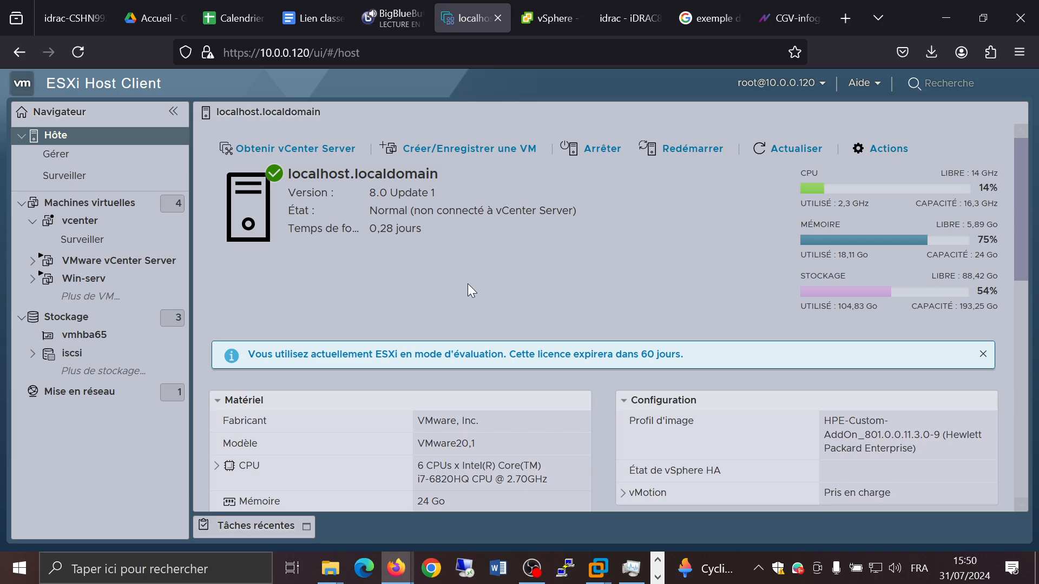
scroll(467, 291, "down", 1)
scroll(468, 291, "up", 1)
scroll(632, 259, "down", 1)
scroll(632, 259, "down", 5)
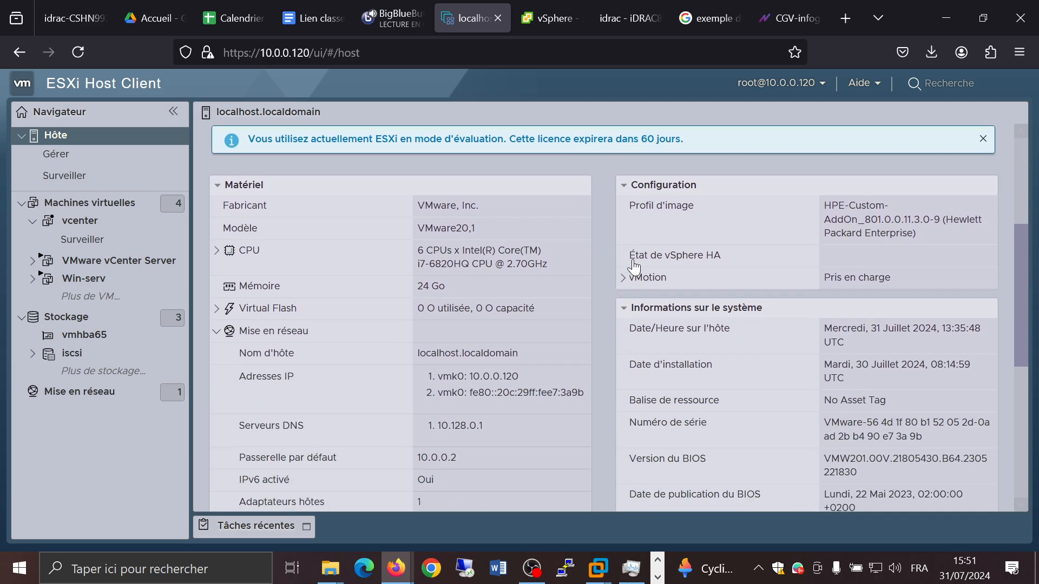
scroll(598, 255, "up", 1)
scroll(580, 244, "up", 1)
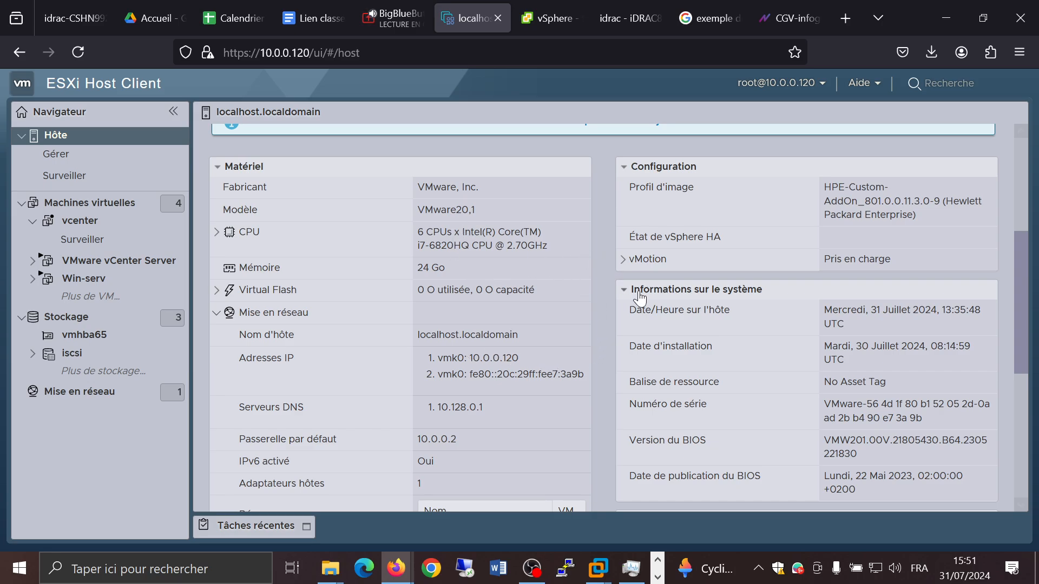
scroll(602, 292, "down", 3)
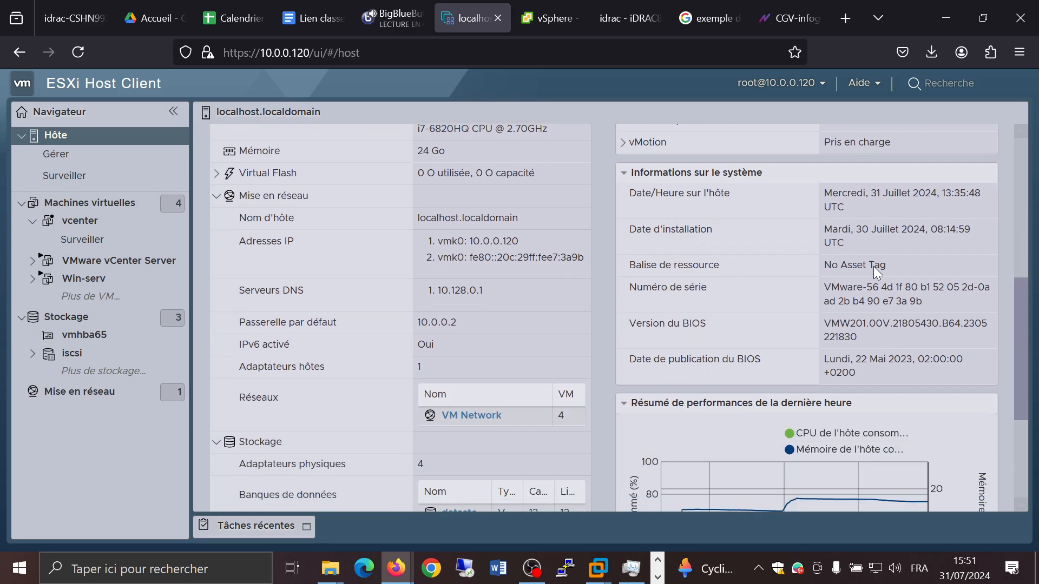
scroll(624, 284, "down", 5)
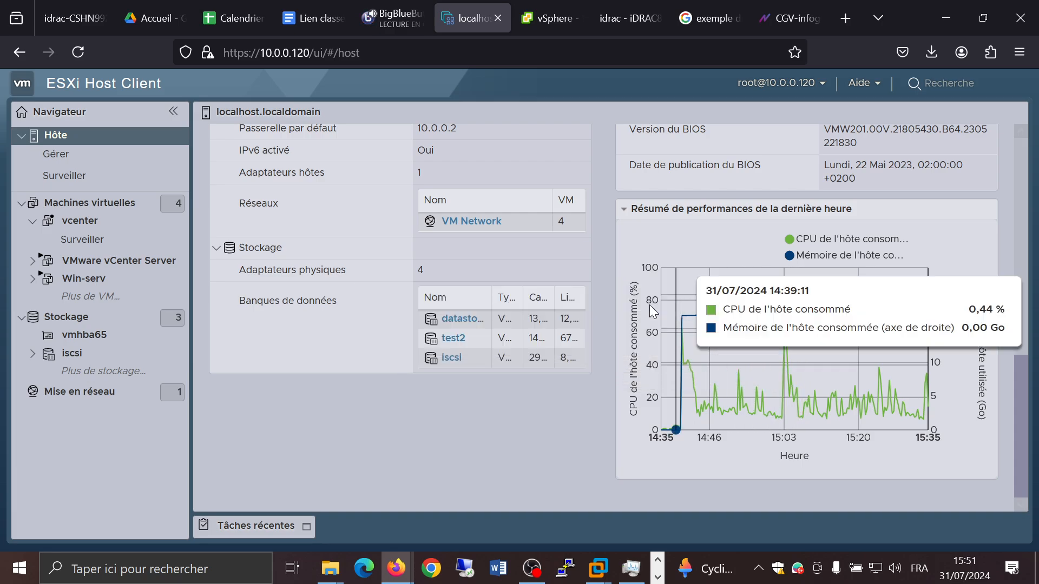
scroll(596, 284, "up", 2)
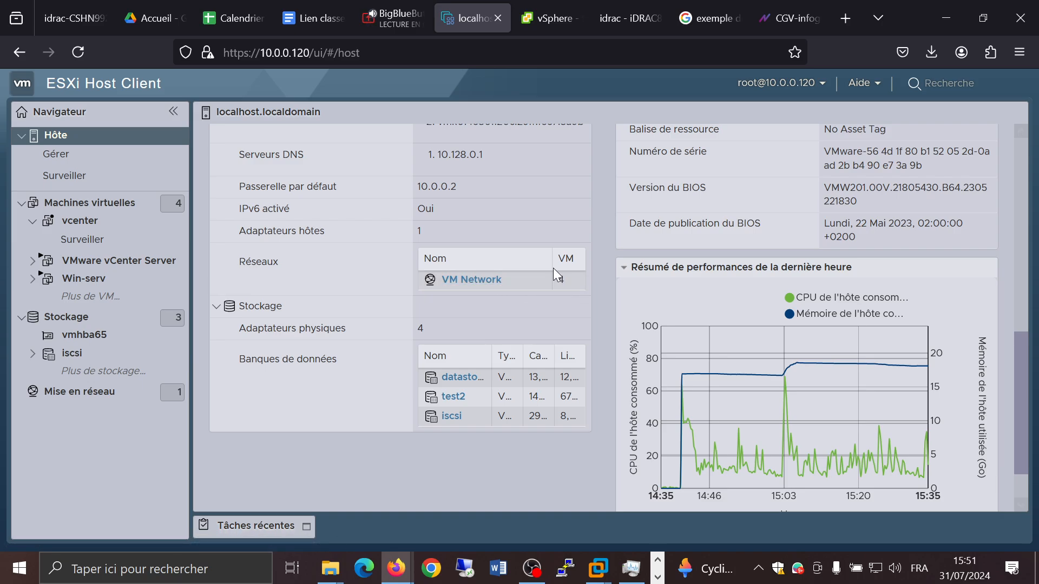
left_click(469, 280)
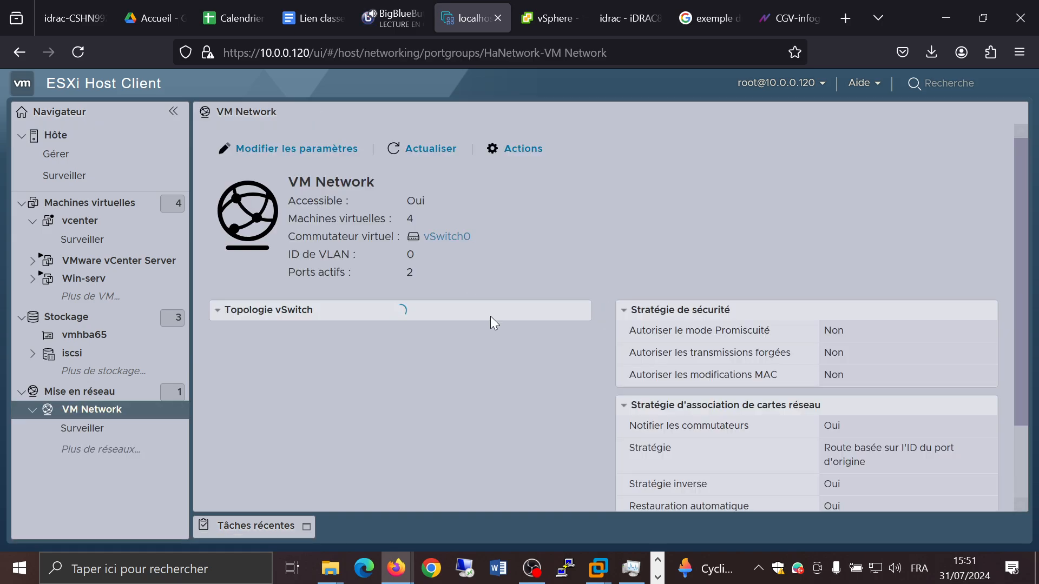
Step: Add a standard port group named Host-only1 with VLAN ID 0 on vSwitch0 and default security settings
scroll(607, 297, "down", 3)
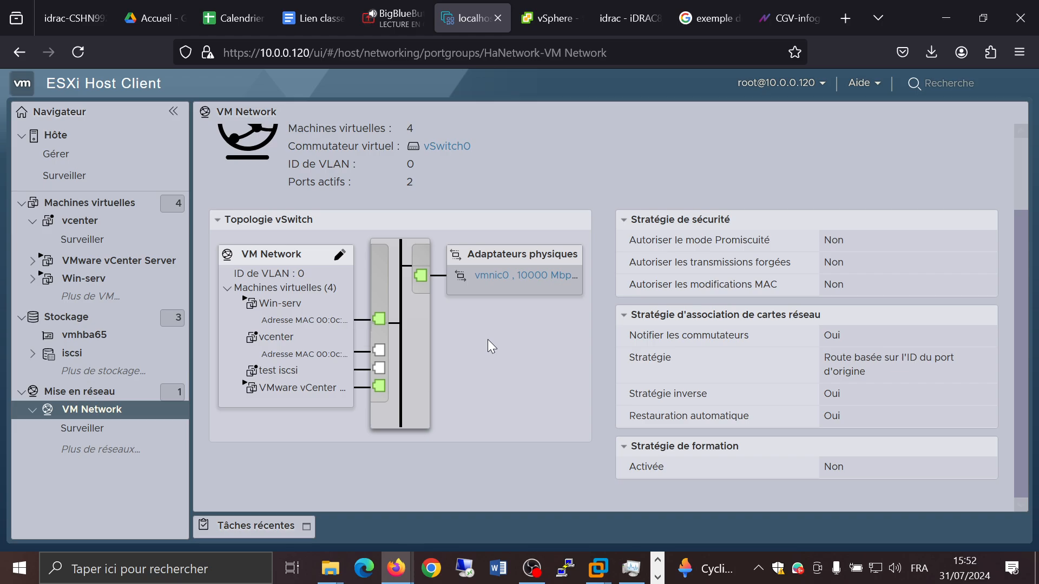
left_click(90, 399)
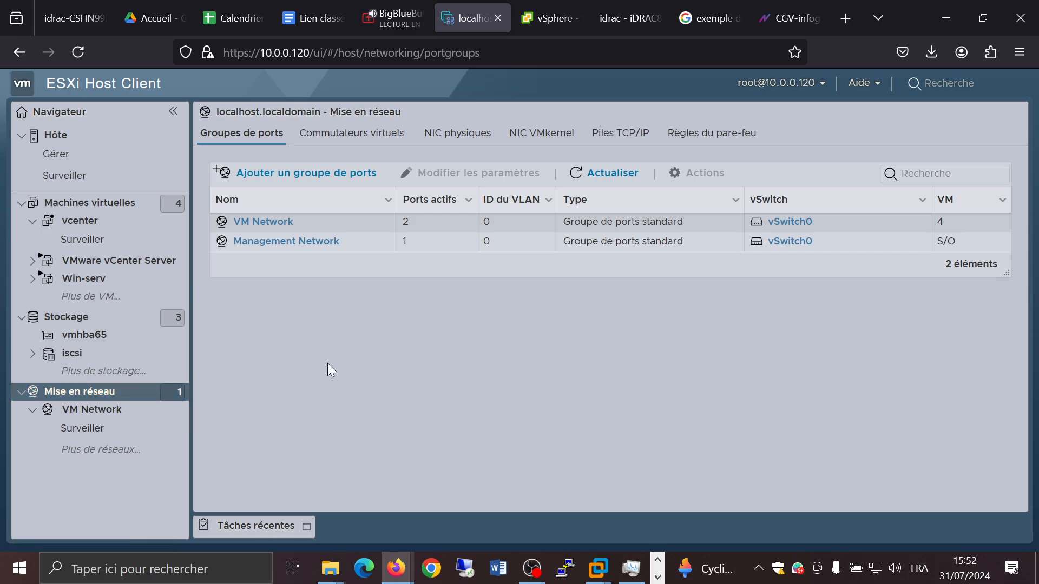
left_click(331, 177)
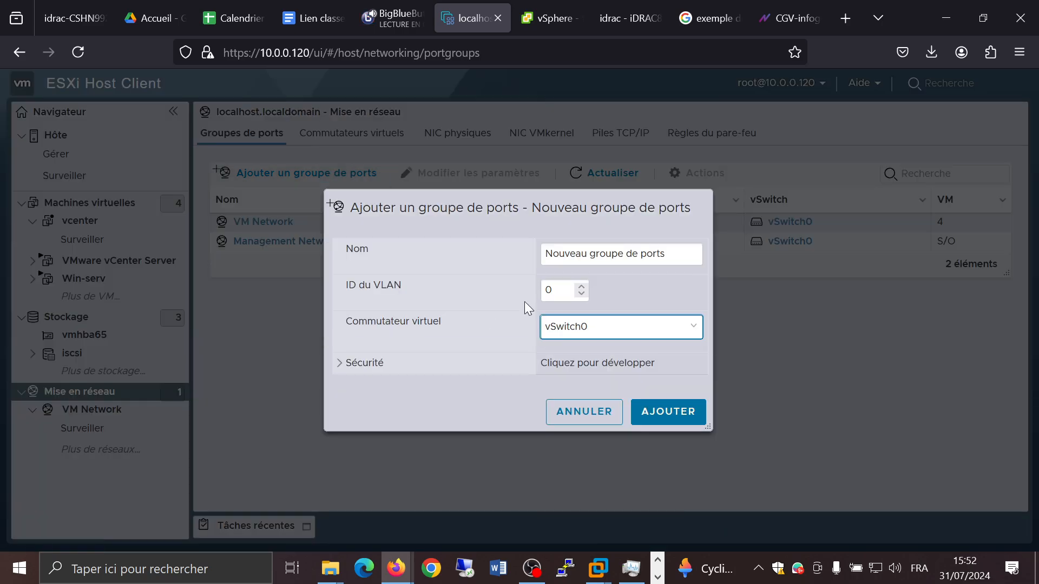
triple_click(650, 259)
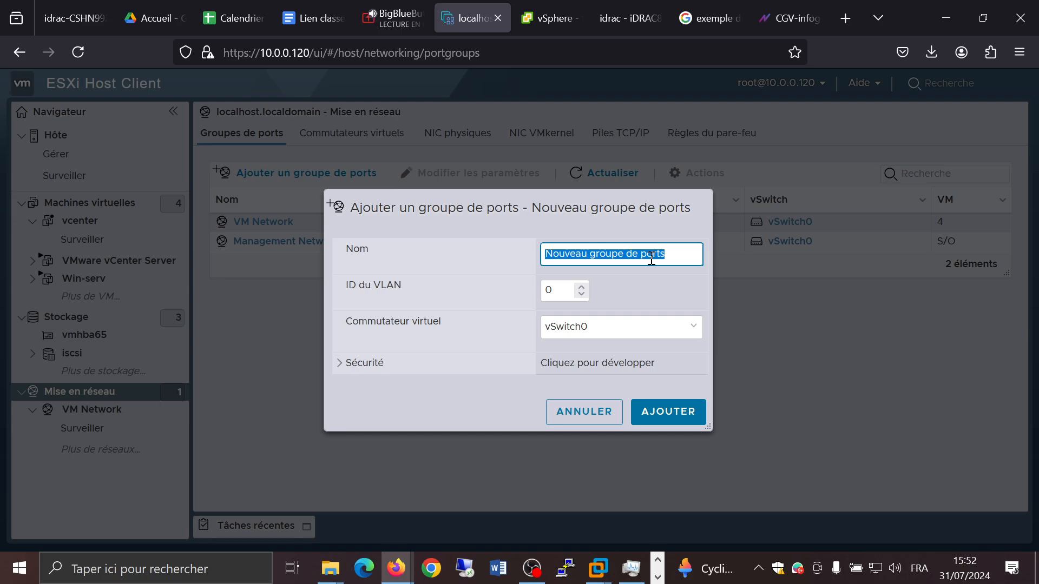
type("Host")
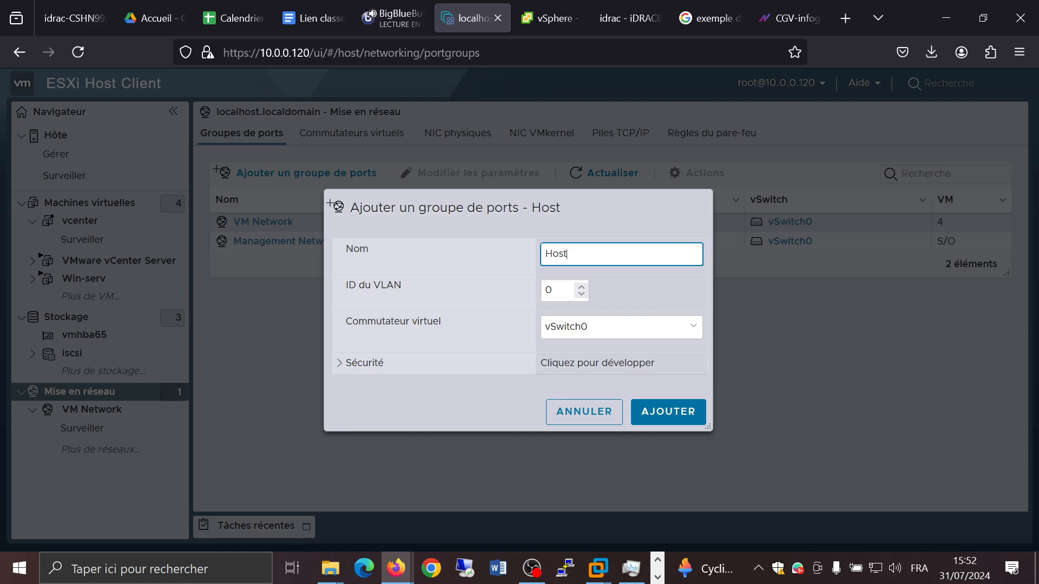
type("-only")
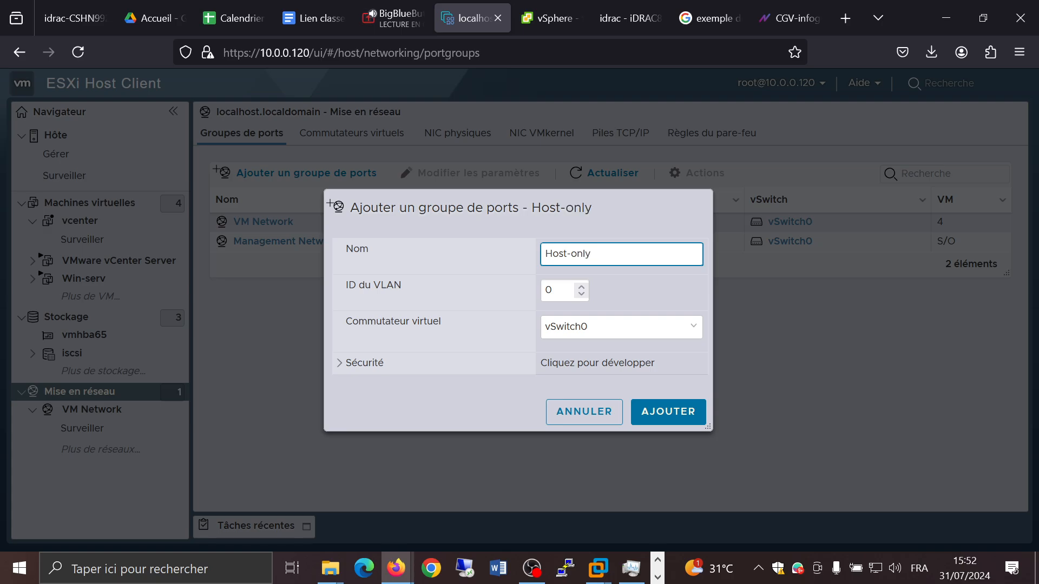
type("1")
left_click(618, 292)
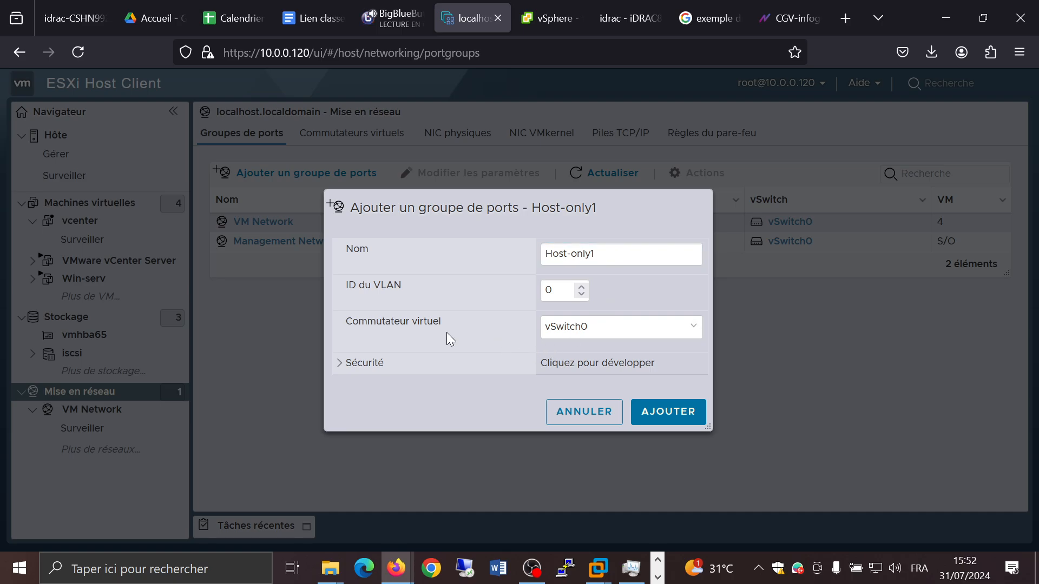
left_click(698, 331)
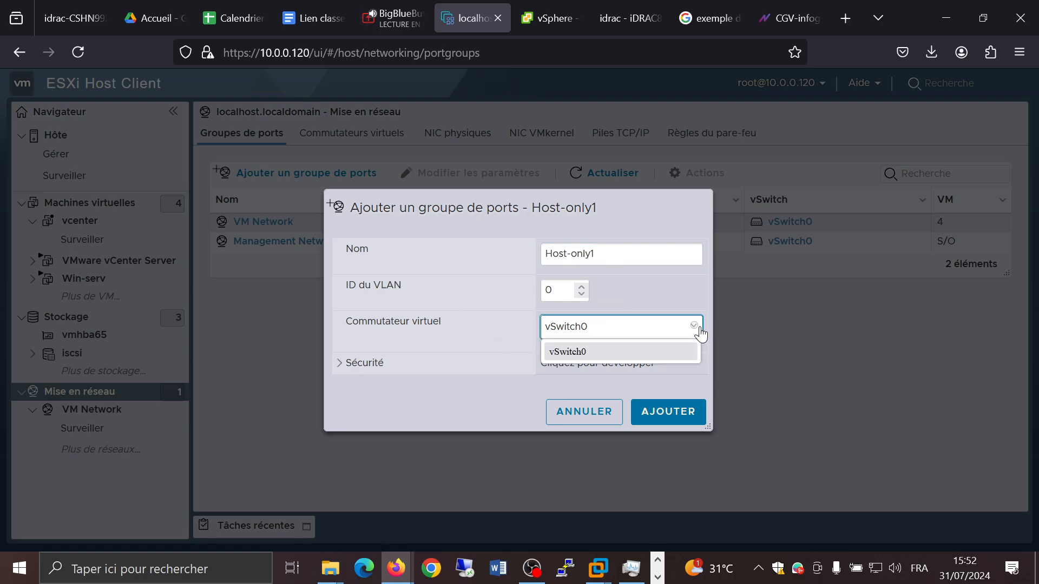
left_click(693, 294)
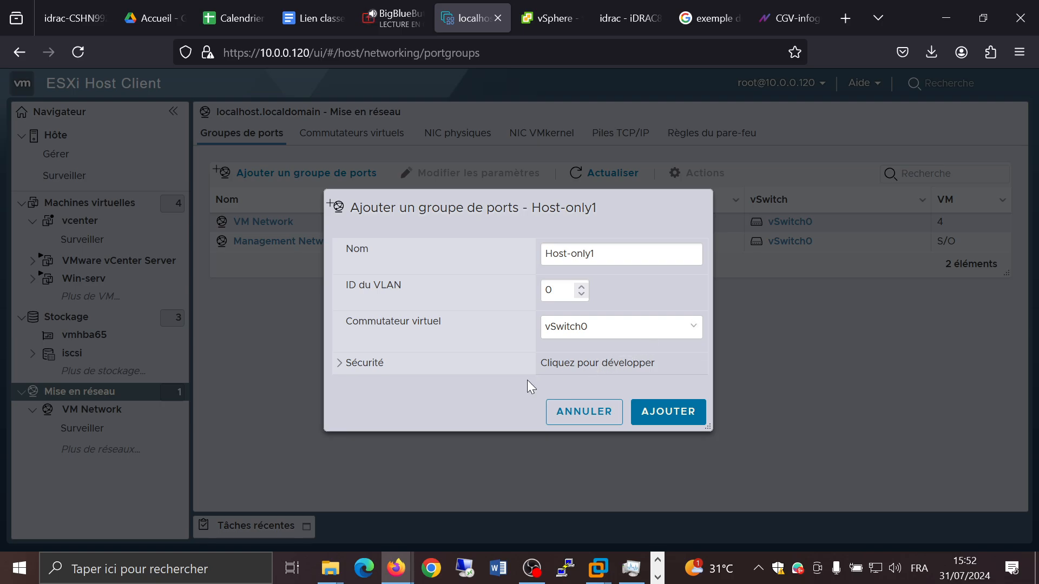
left_click(349, 363)
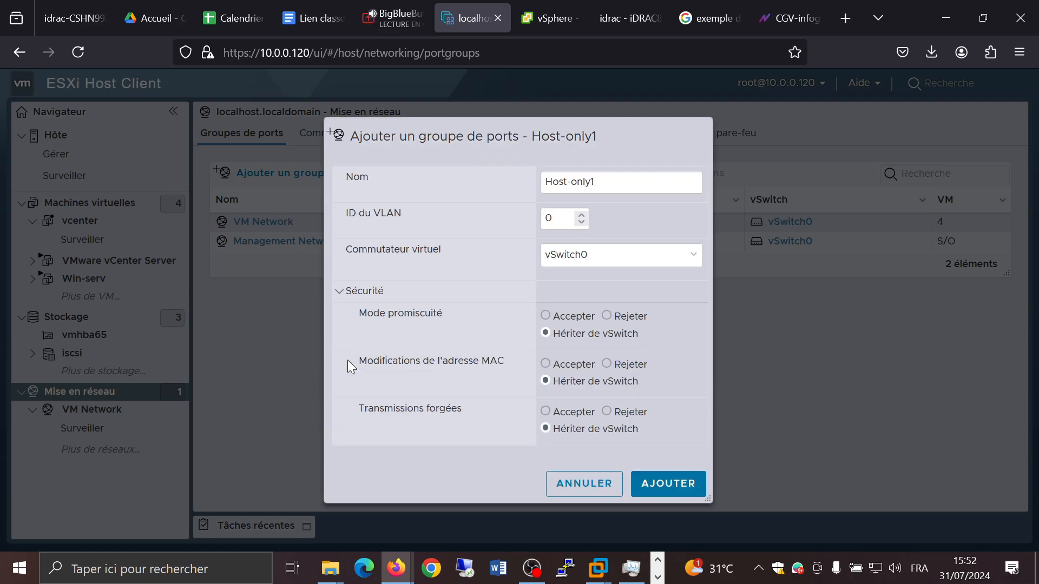
left_click(339, 296)
left_click(671, 410)
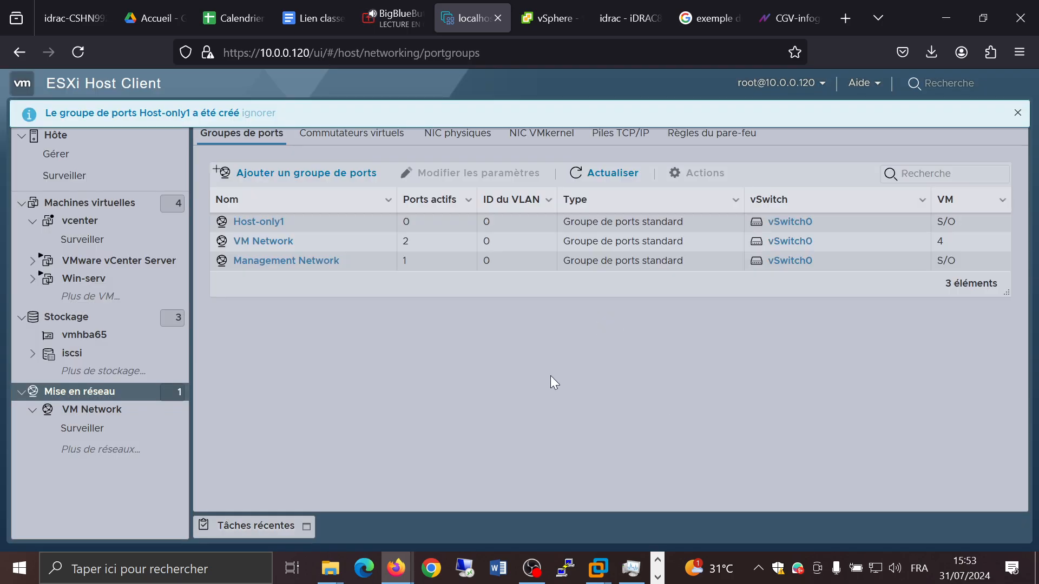
Step: Open the Host-only1 port group to review its vSwitch topology, and return to the virtual machines list
left_click(267, 229)
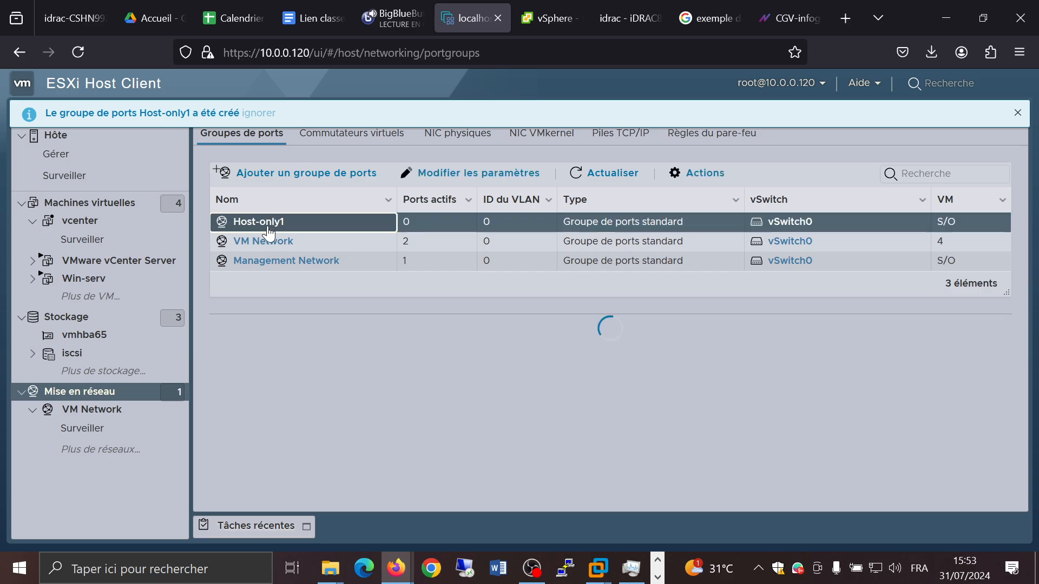
left_click(266, 224)
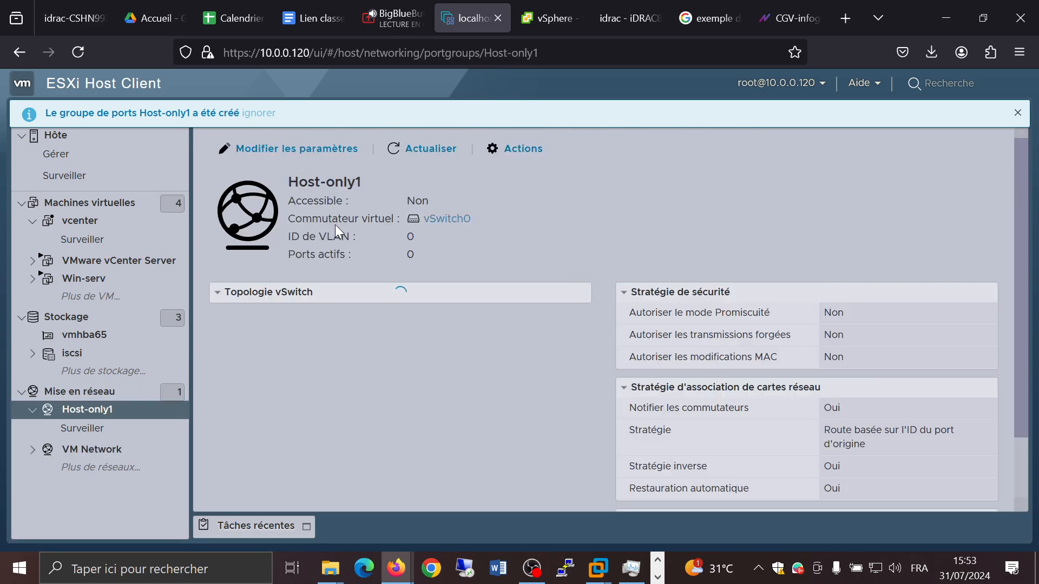
scroll(588, 345, "down", 2)
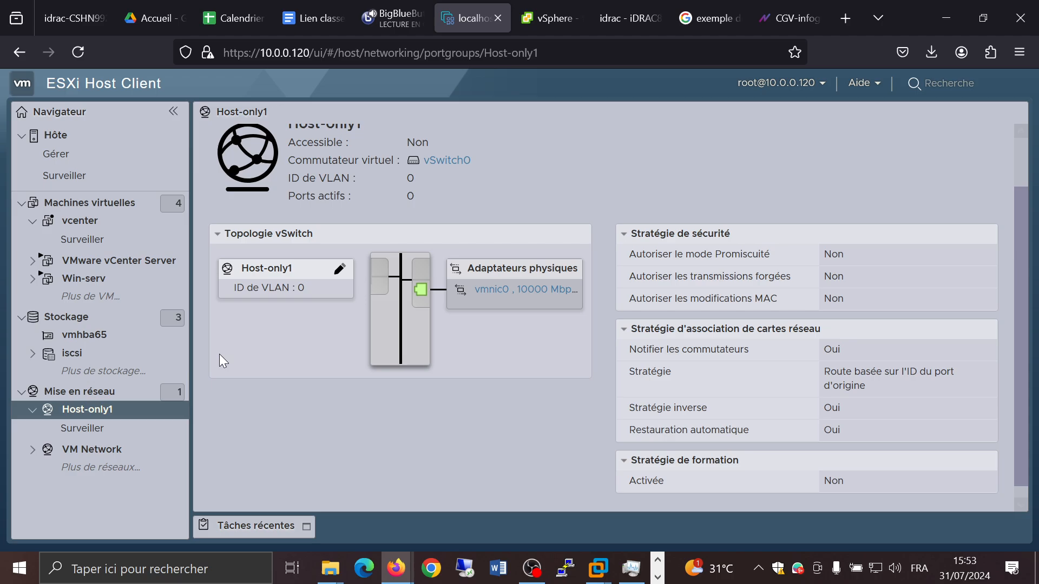
left_click(86, 203)
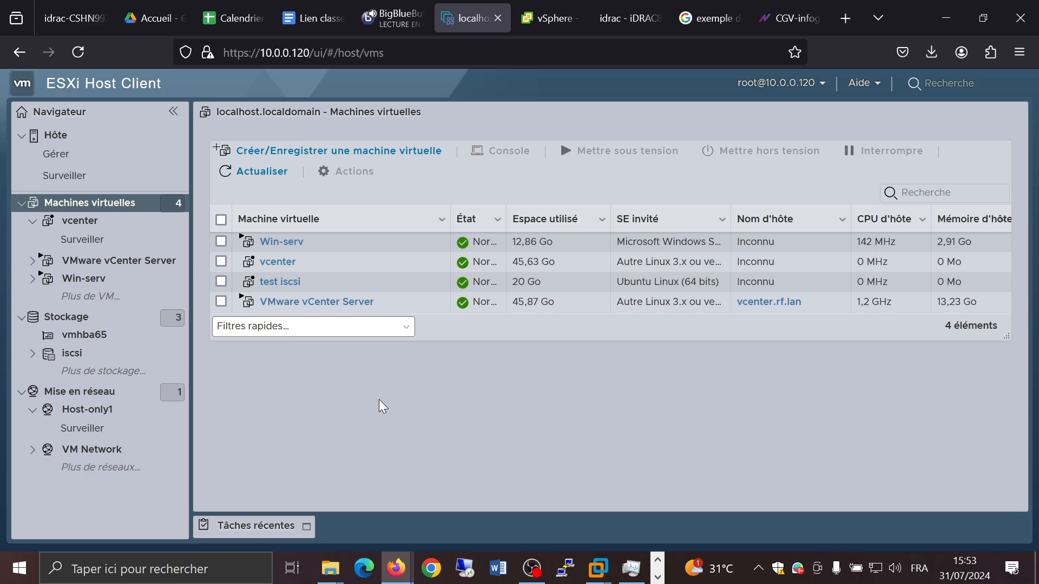
Step: Switch to VMware Workstation and try to add a second network adapter to the ESXI-1 VM using custom VMnet1 (Host-only)
mouse_move(598, 568)
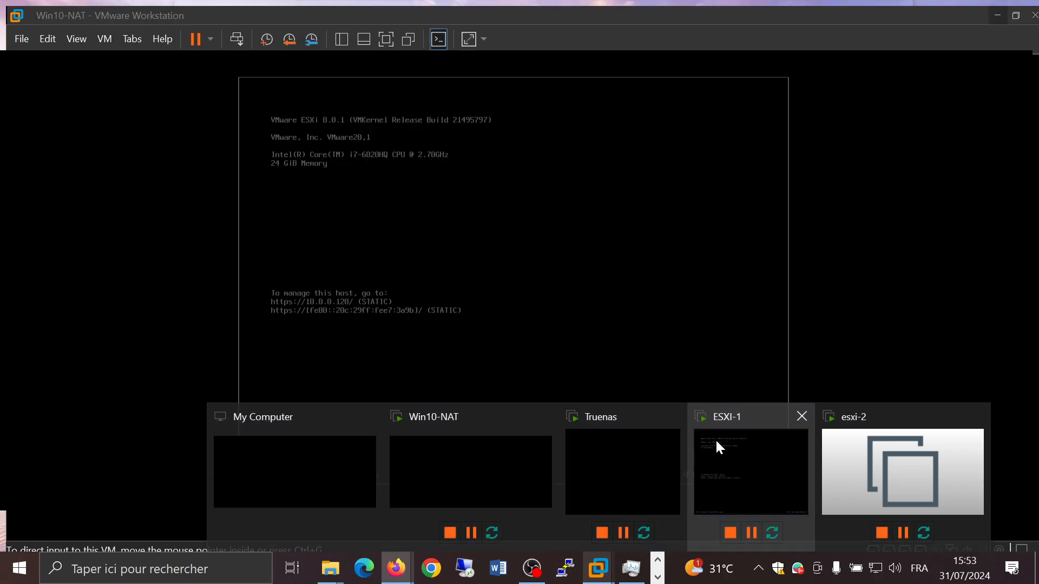
left_click(715, 440)
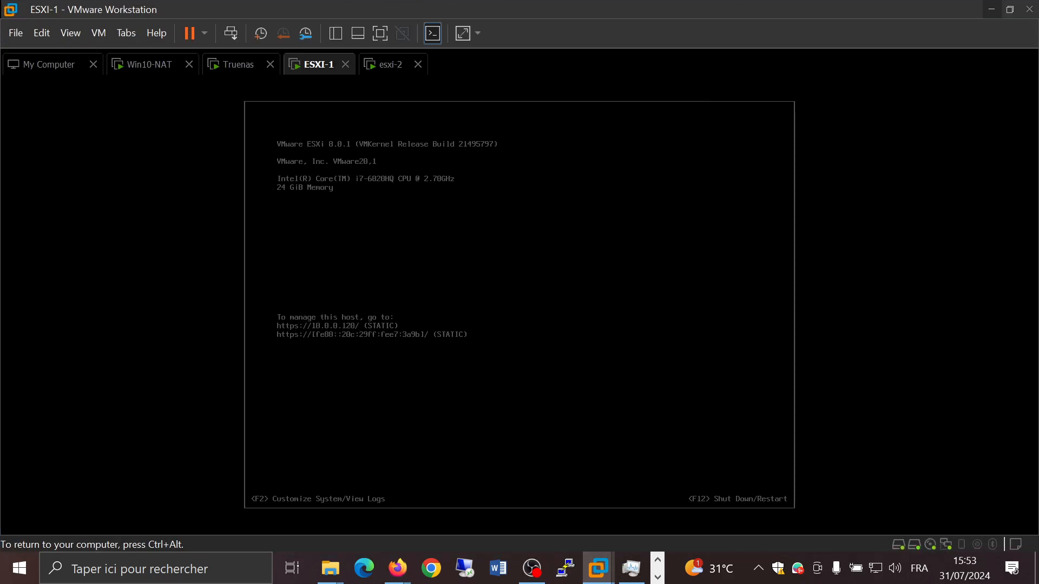
key("ctrl+alt")
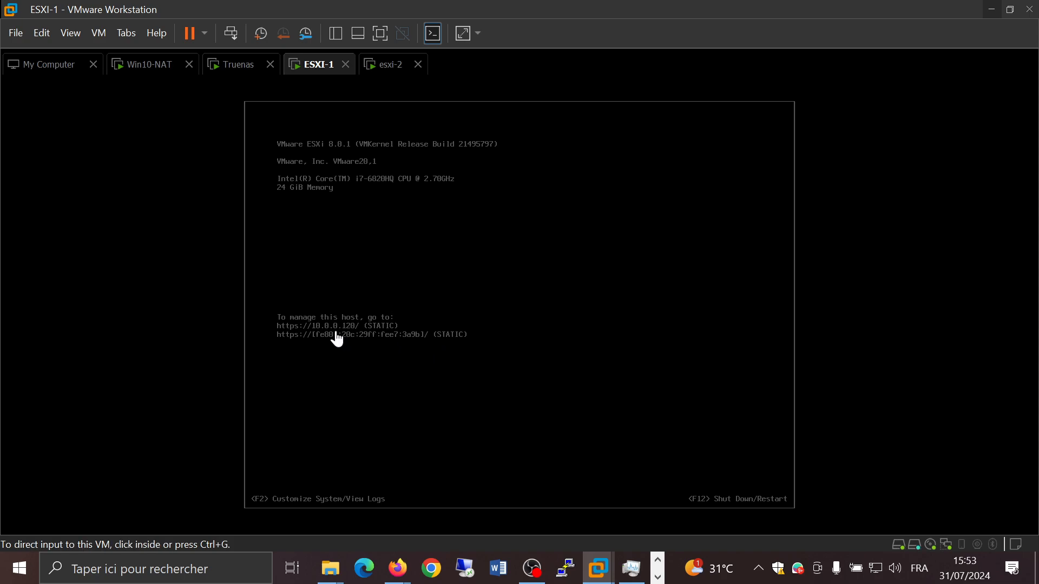
right_click(318, 71)
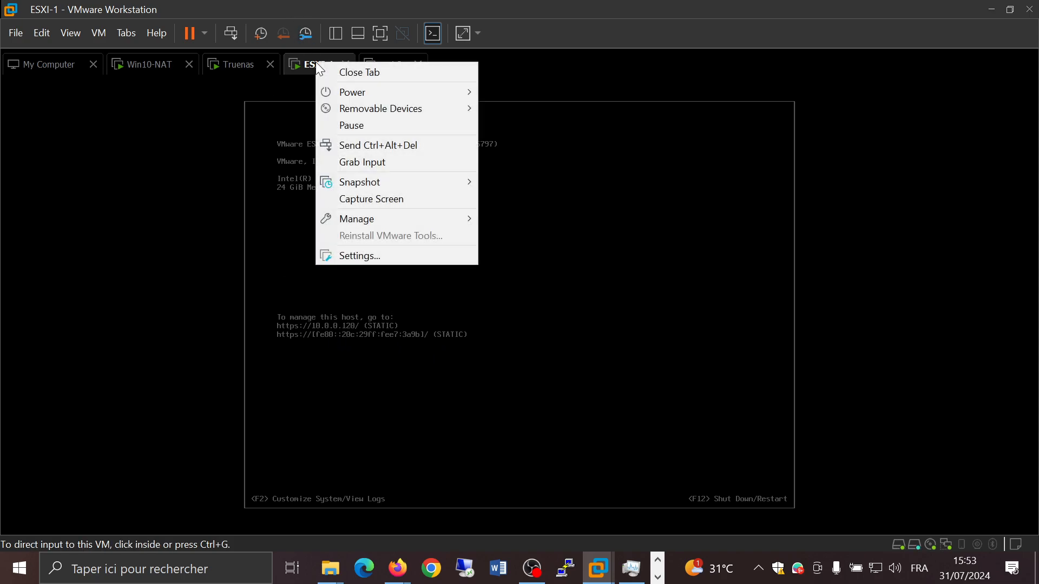
mouse_move(376, 221)
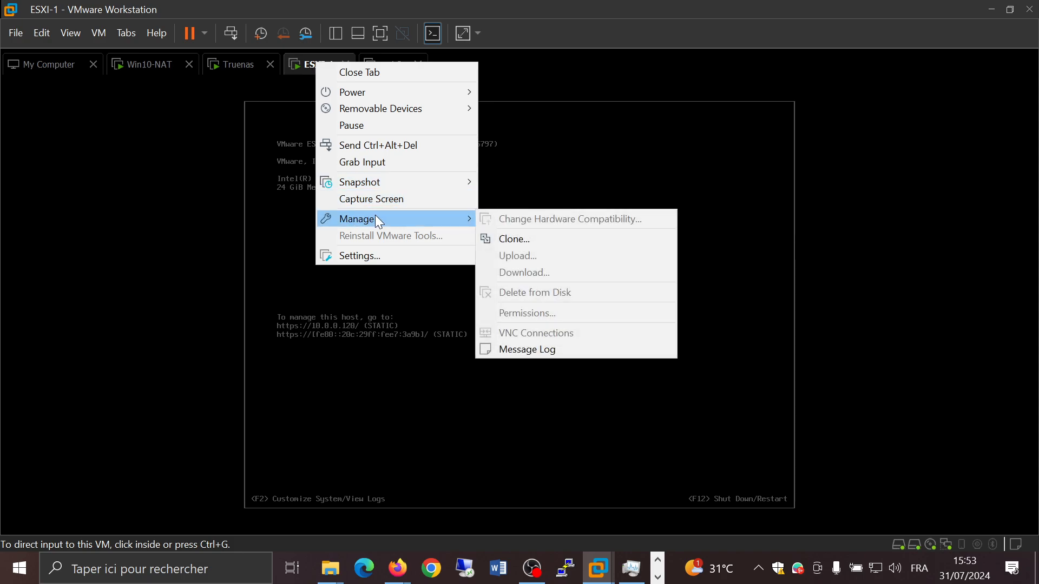
left_click(385, 256)
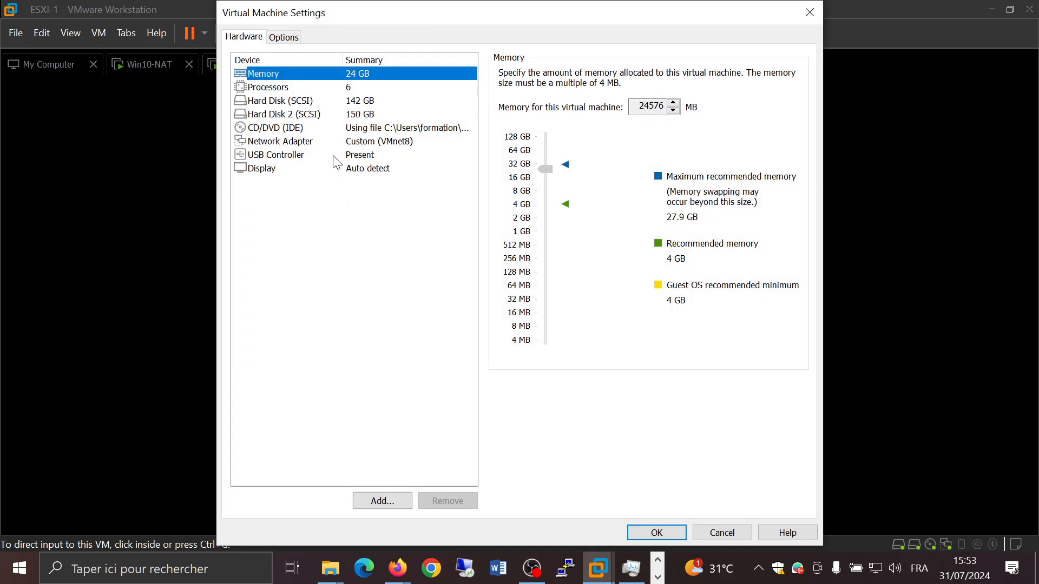
left_click(383, 501)
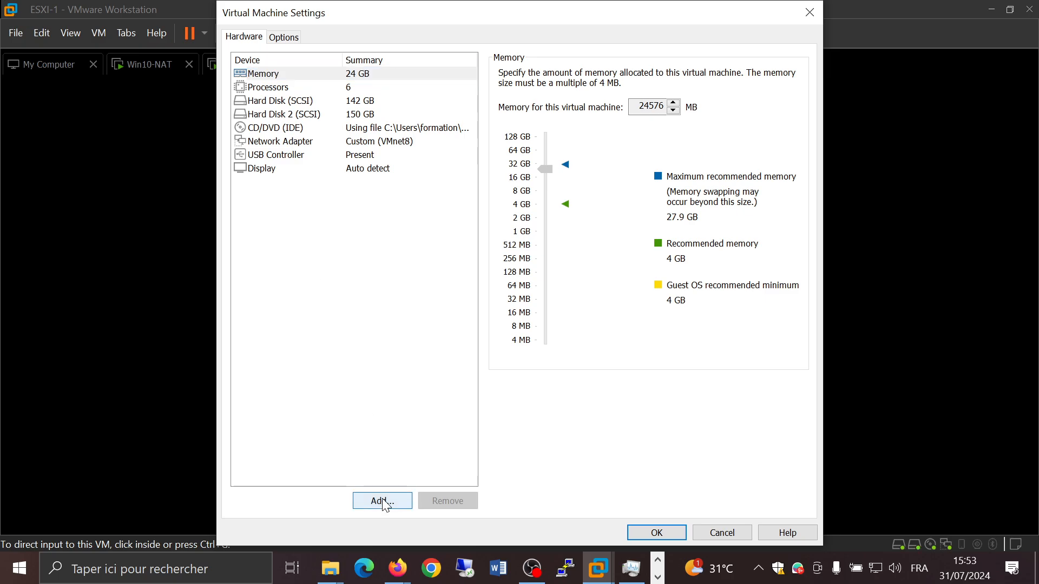
left_click(393, 245)
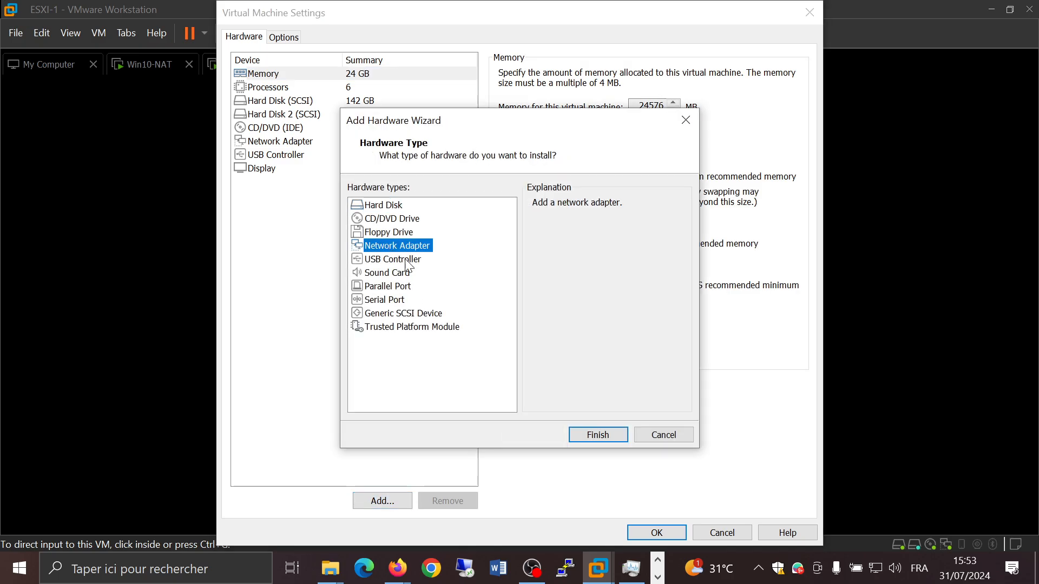
left_click(586, 436)
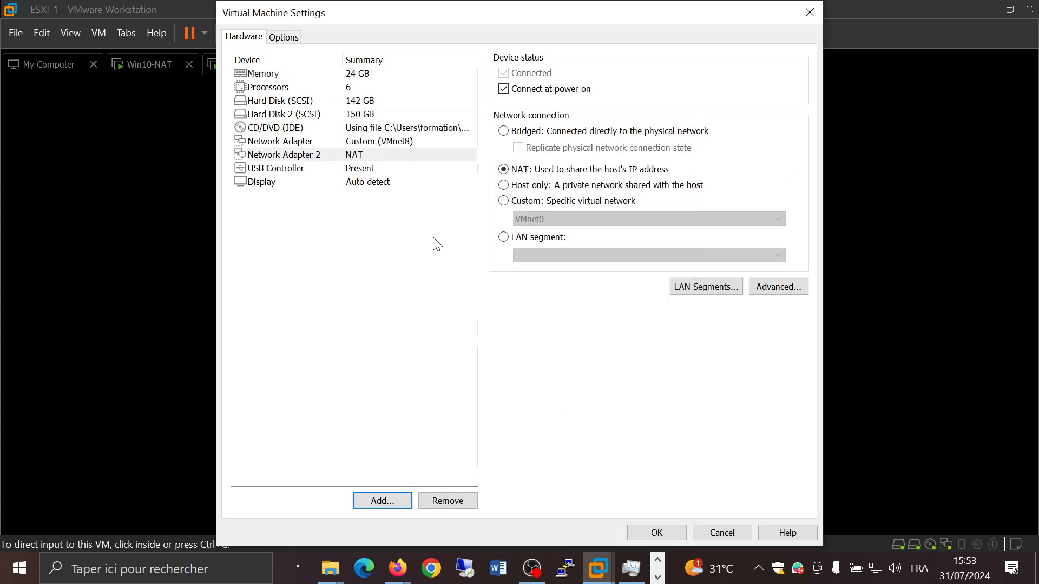
left_click(540, 204)
left_click(552, 221)
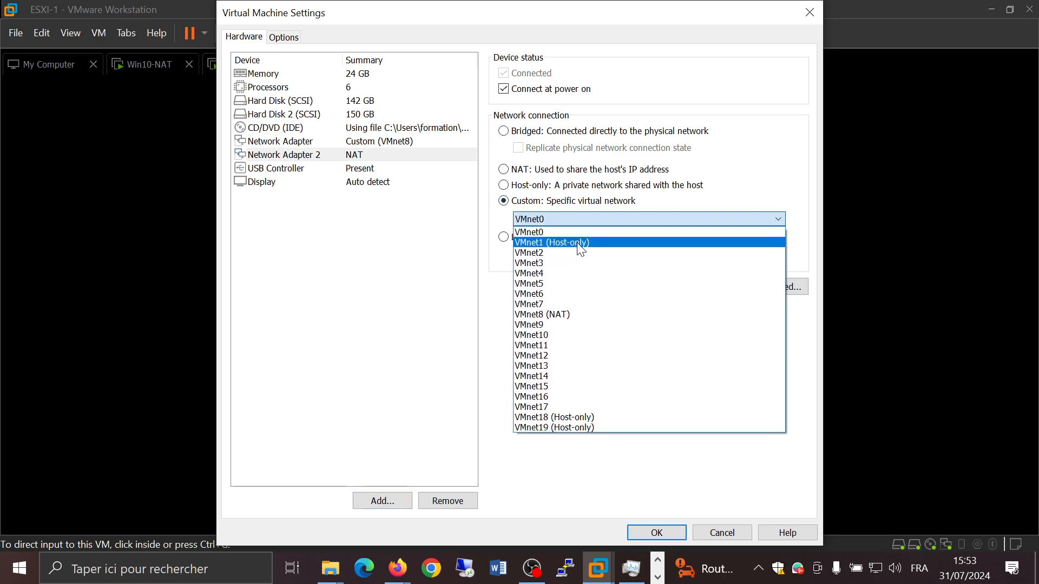
left_click(578, 246)
left_click(639, 538)
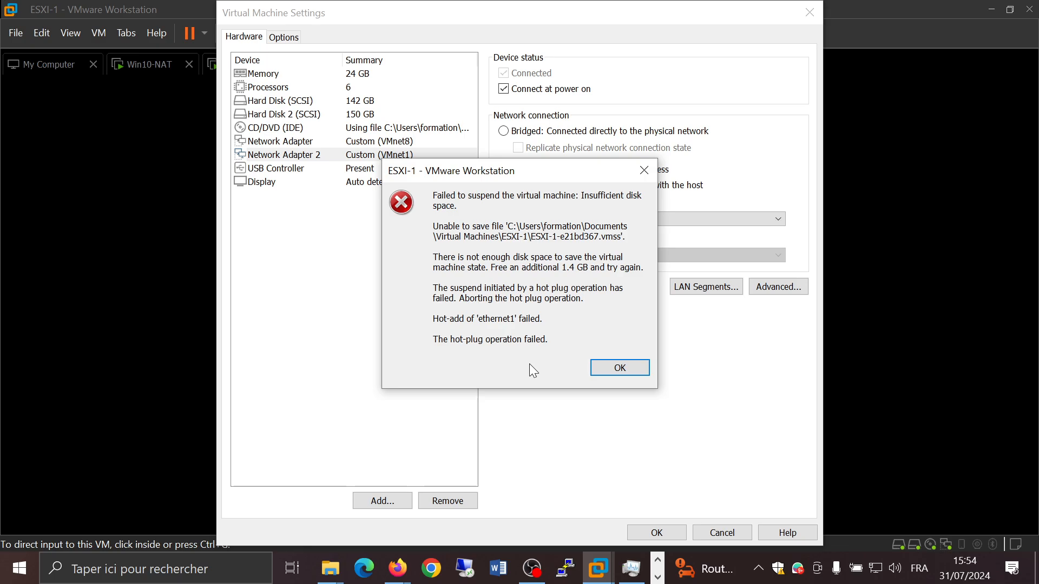
Step: Open File Explorer and examine the drives under This PC
key("super+e")
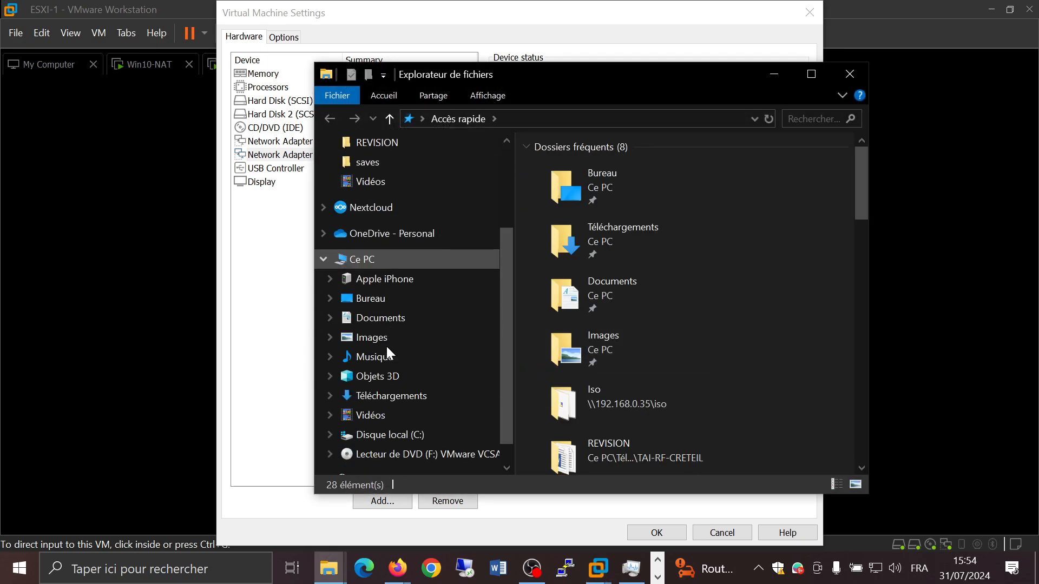
scroll(386, 348, "down", 1)
left_click(366, 226)
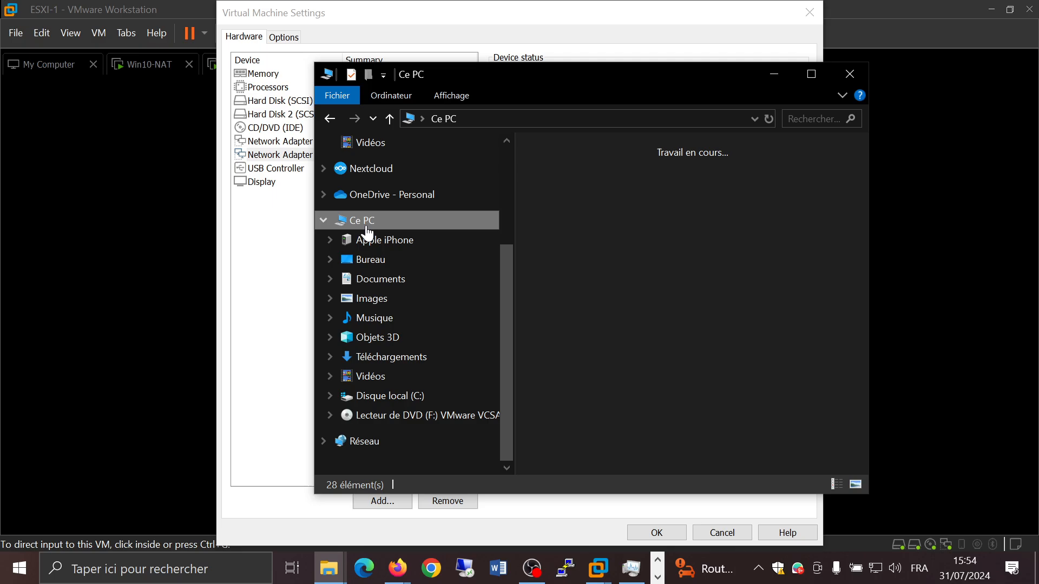
scroll(609, 299, "down", 5)
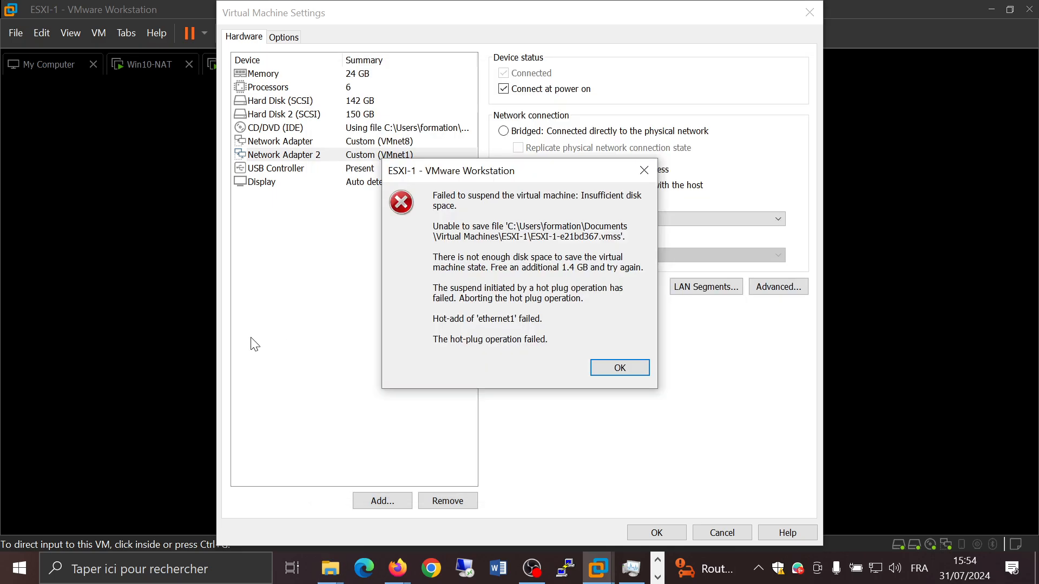
Step: Dismiss the hot-plug error messages and cancel the ESXI-1 virtual machine settings
left_click(612, 369)
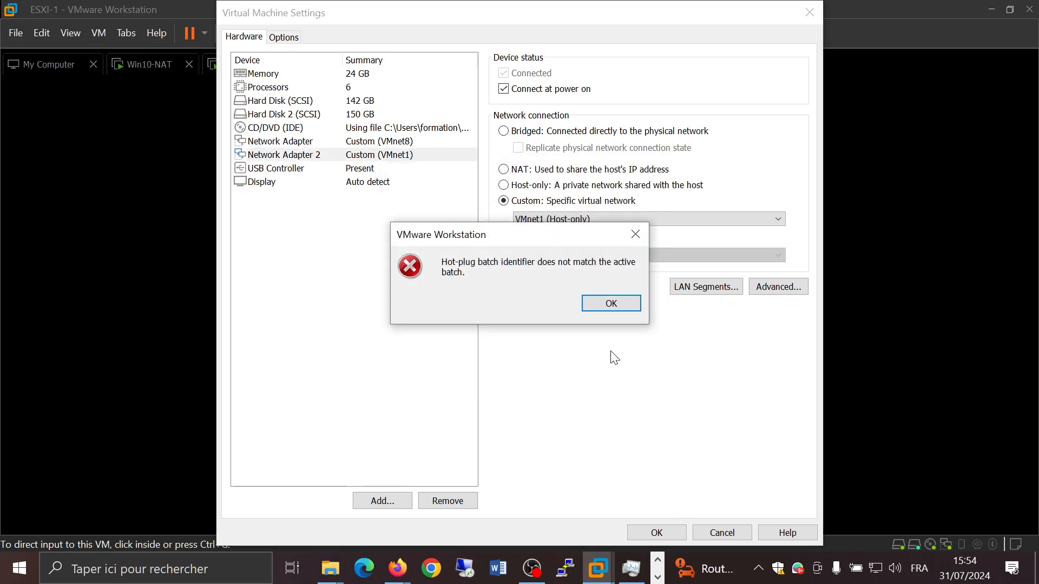
left_click(611, 305)
left_click(711, 532)
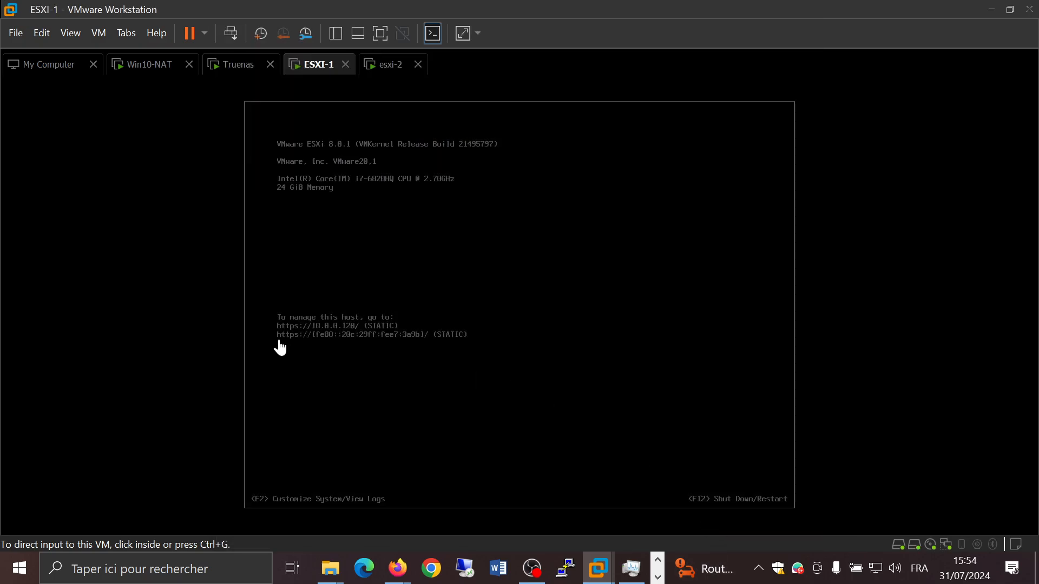
Step: Return to the ESXi Host Client and review VM Network and the networking port groups list
mouse_move(396, 569)
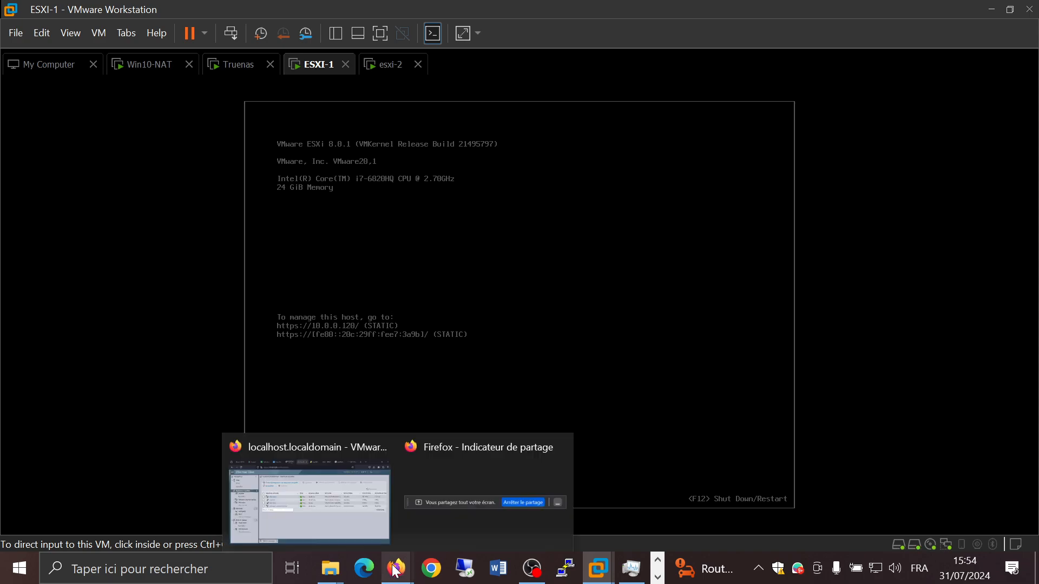
left_click(334, 496)
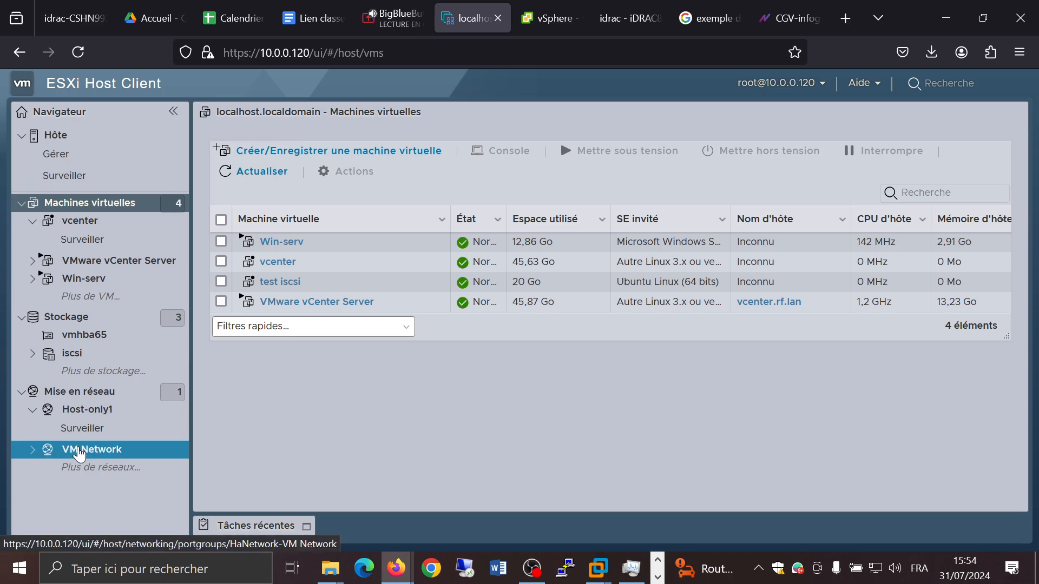
left_click(79, 452)
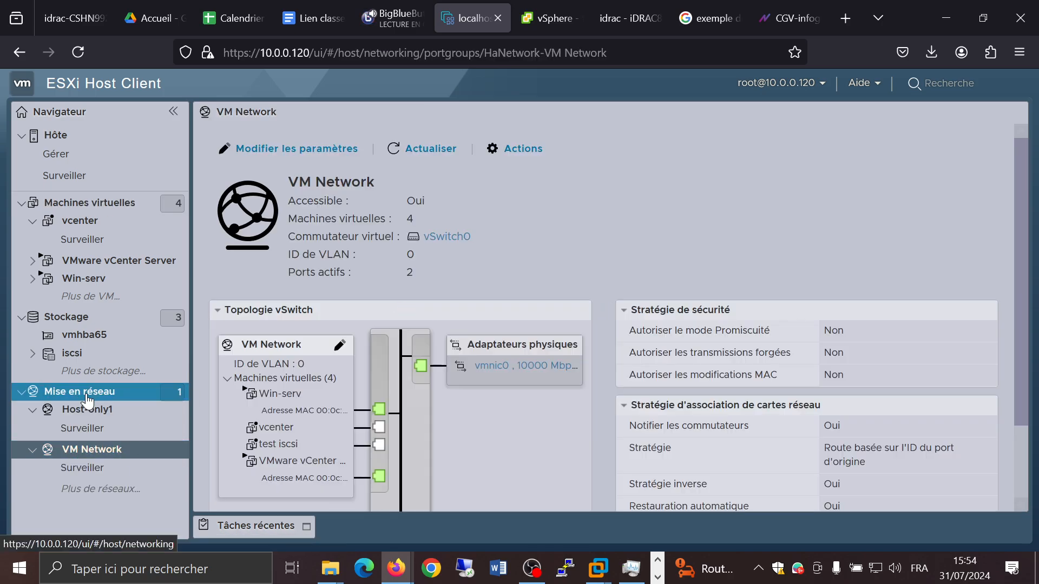
left_click(81, 393)
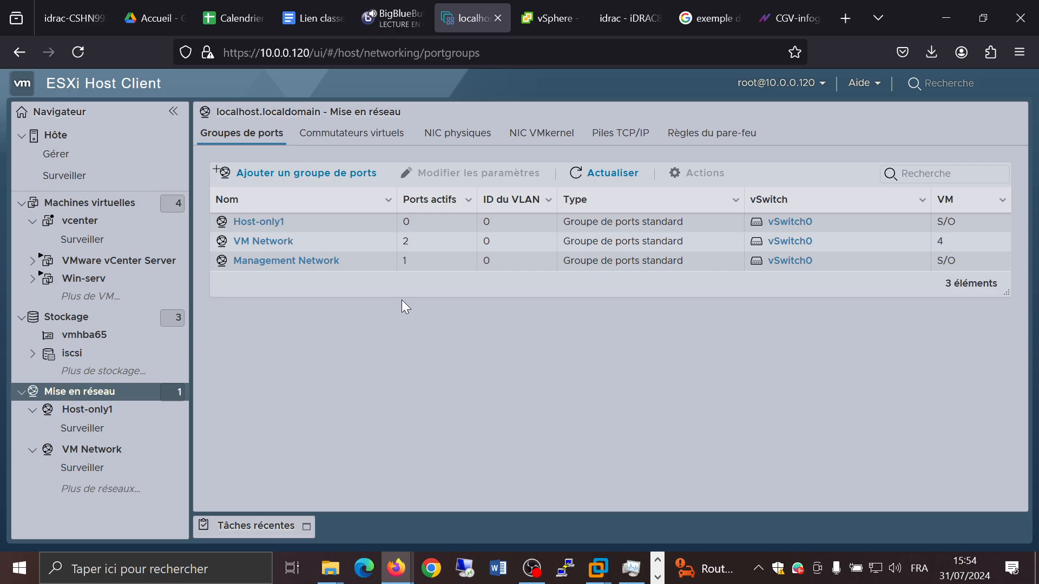
Step: Examine the Host-only1 port group and the test iscsi VM's network adapter and its VM Network port group
left_click(262, 223)
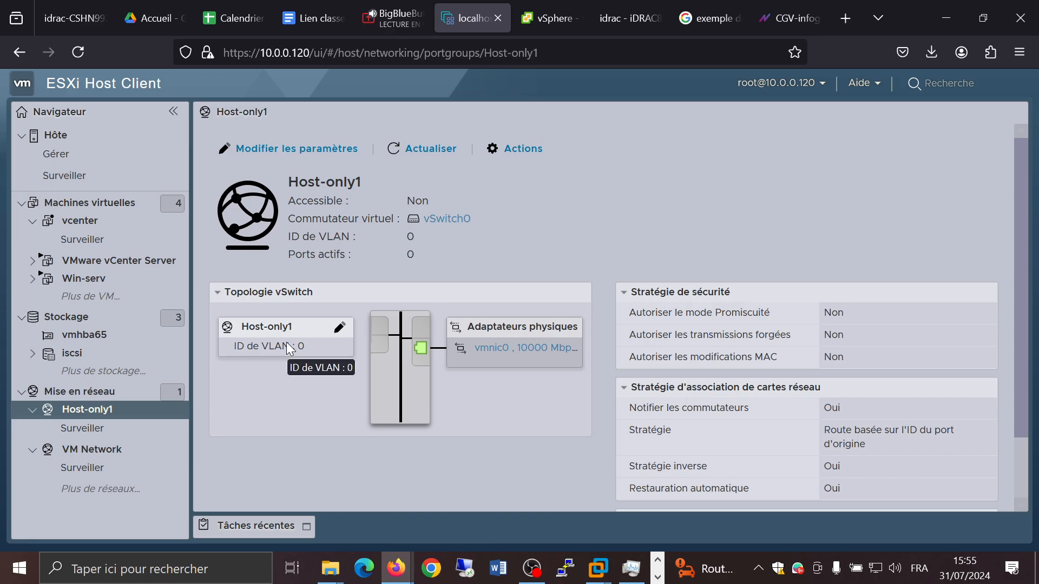
left_click(76, 203)
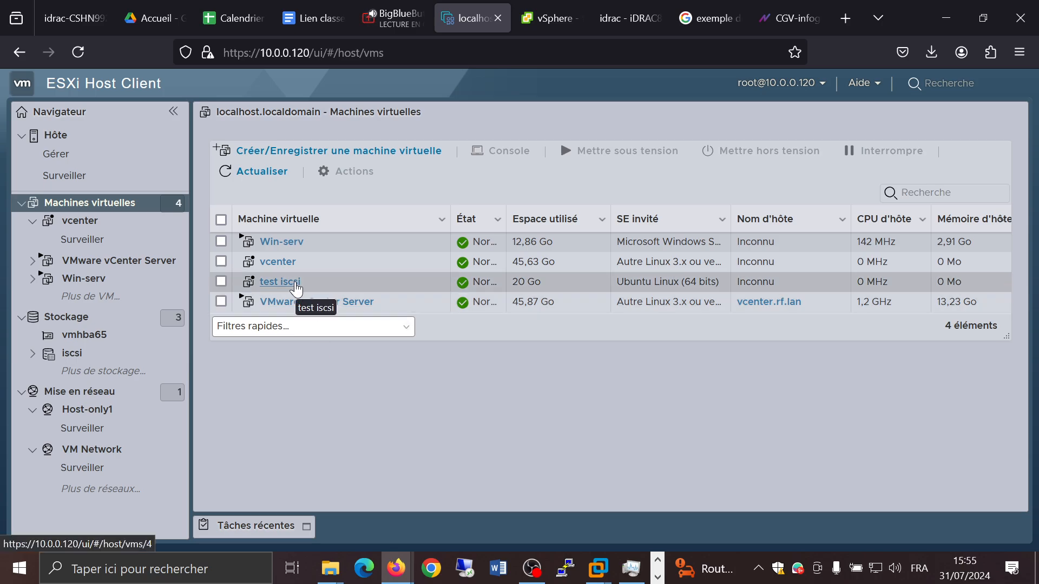
left_click(296, 289)
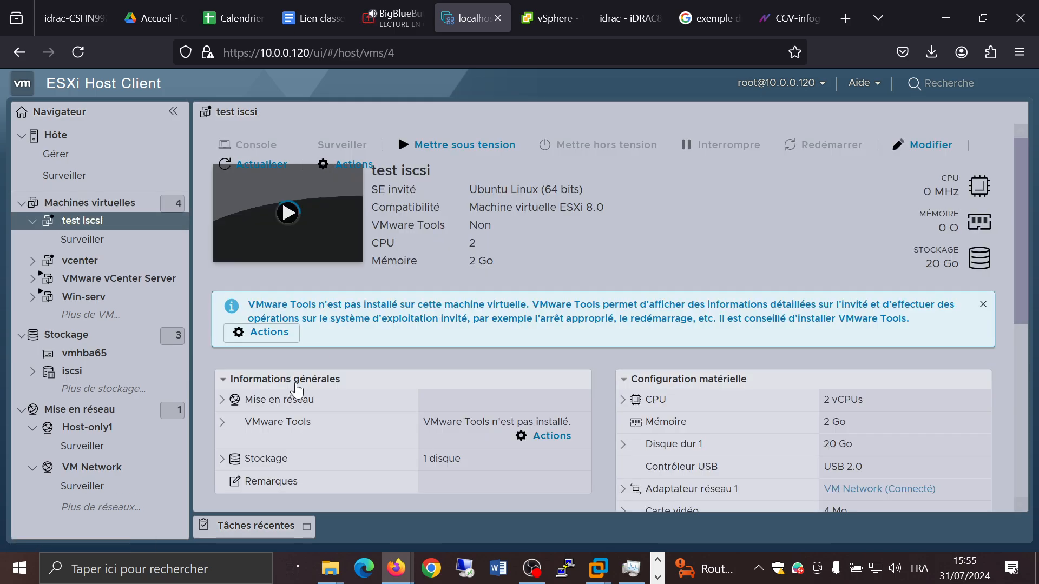
scroll(673, 245, "down", 5)
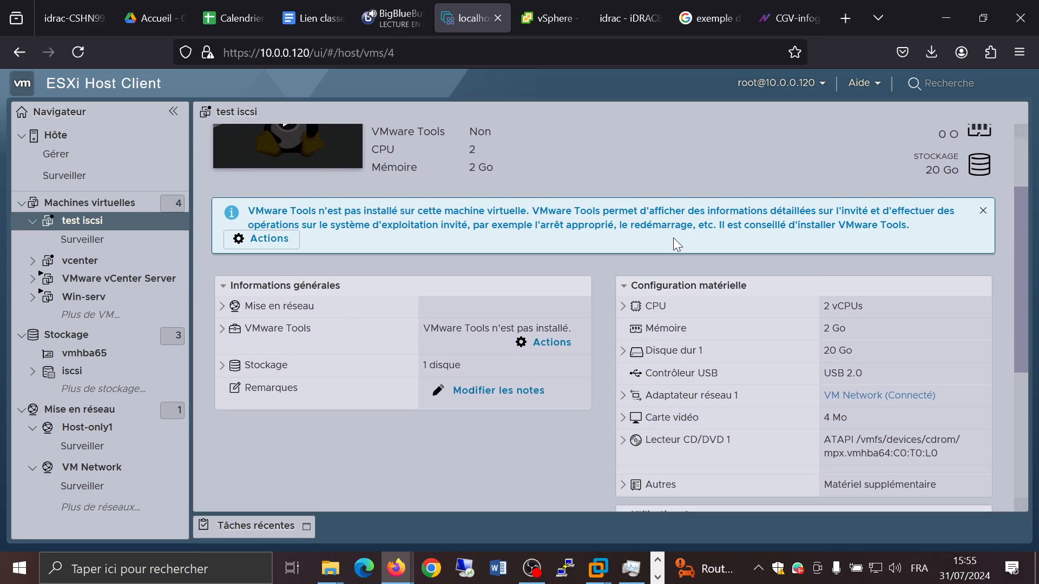
scroll(613, 272, "down", 1)
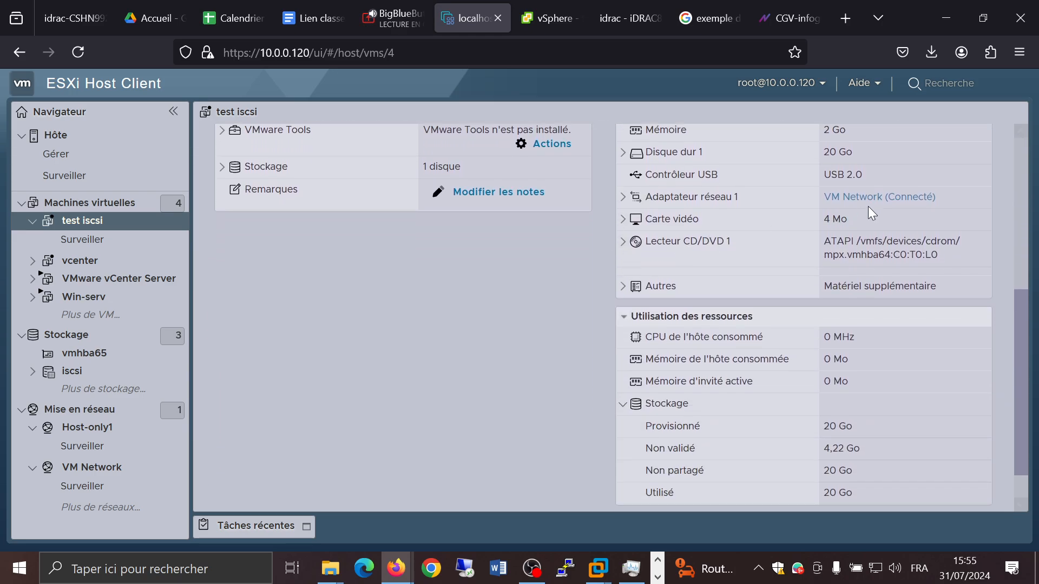
left_click(623, 198)
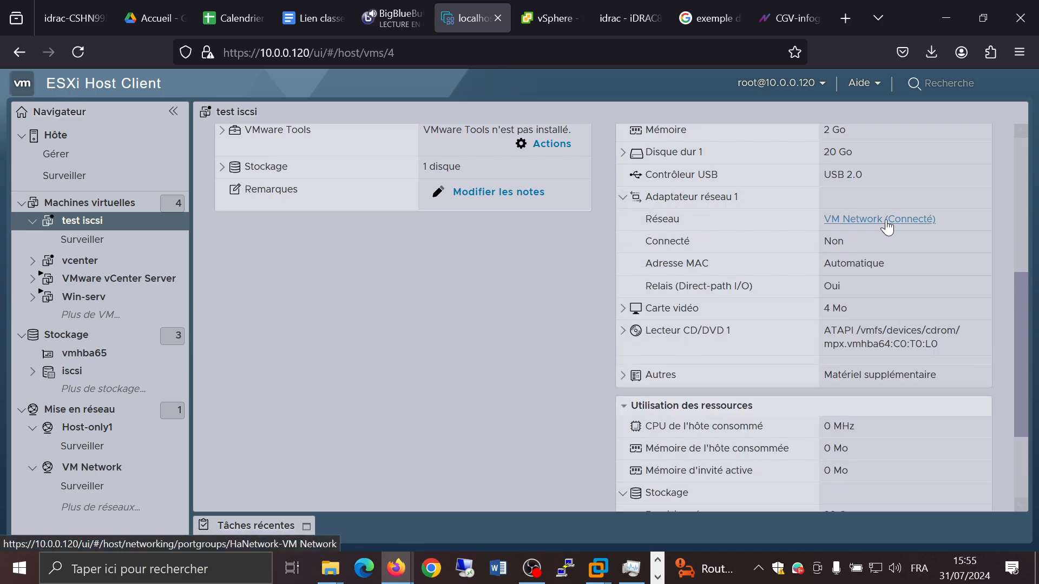
left_click(885, 220)
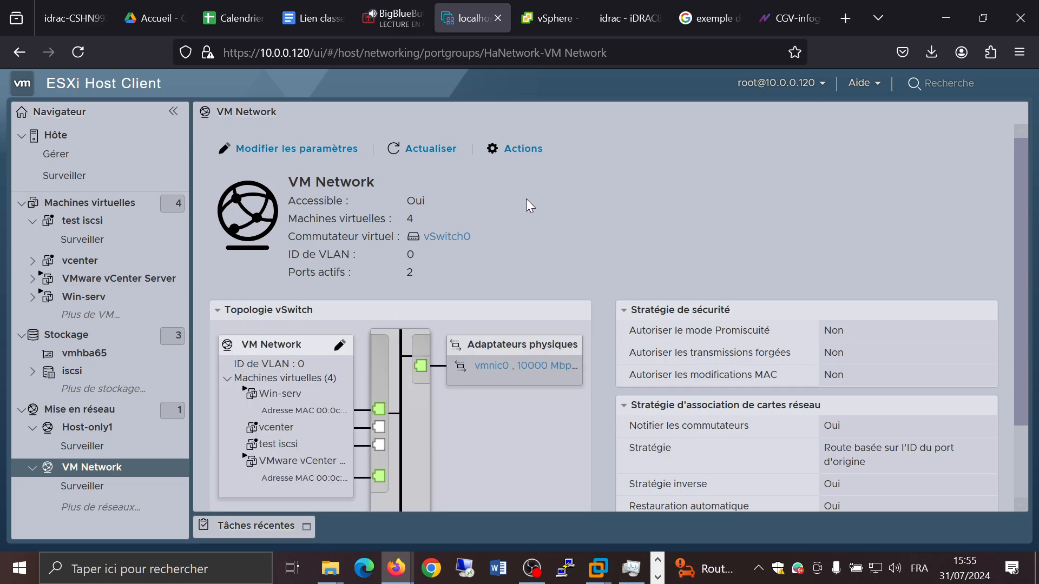
scroll(526, 200, "down", 2)
scroll(223, 233, "up", 2)
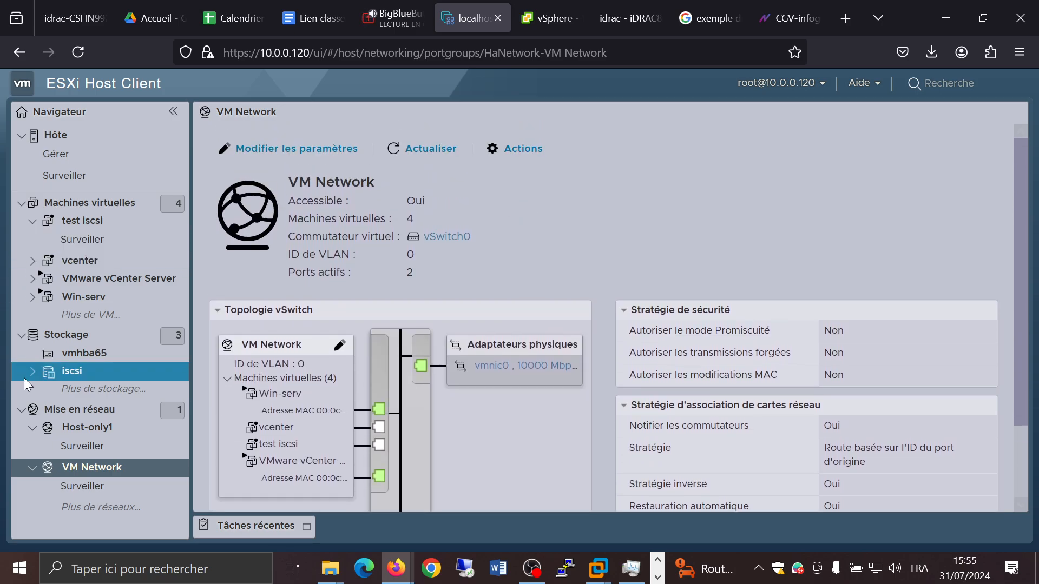
Step: Edit the test iscsi VM's settings to connect network adapter 1 to the Host-only1 port group and save
left_click(90, 229)
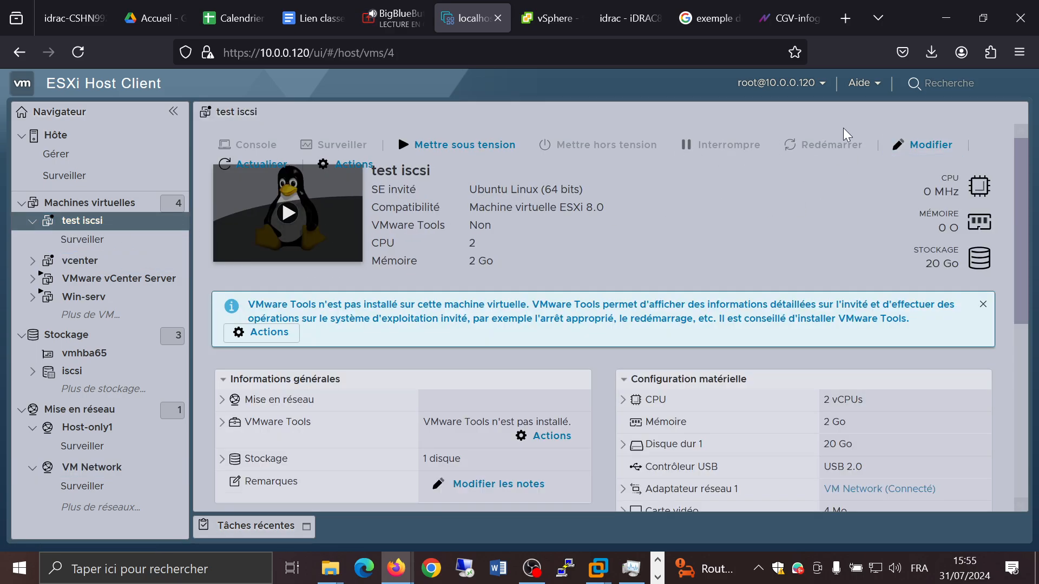
left_click(346, 164)
mouse_move(369, 206)
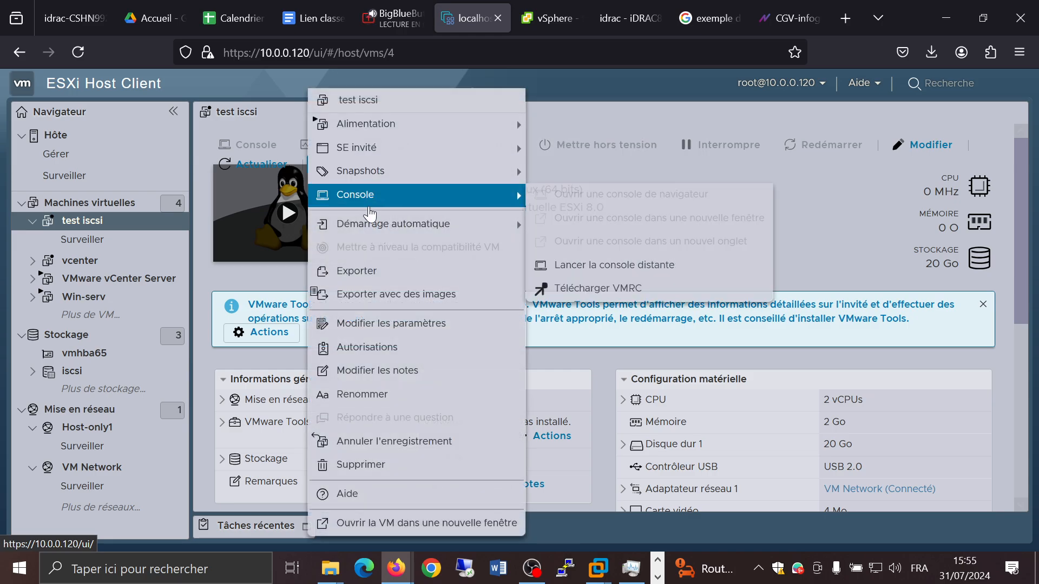
left_click(403, 324)
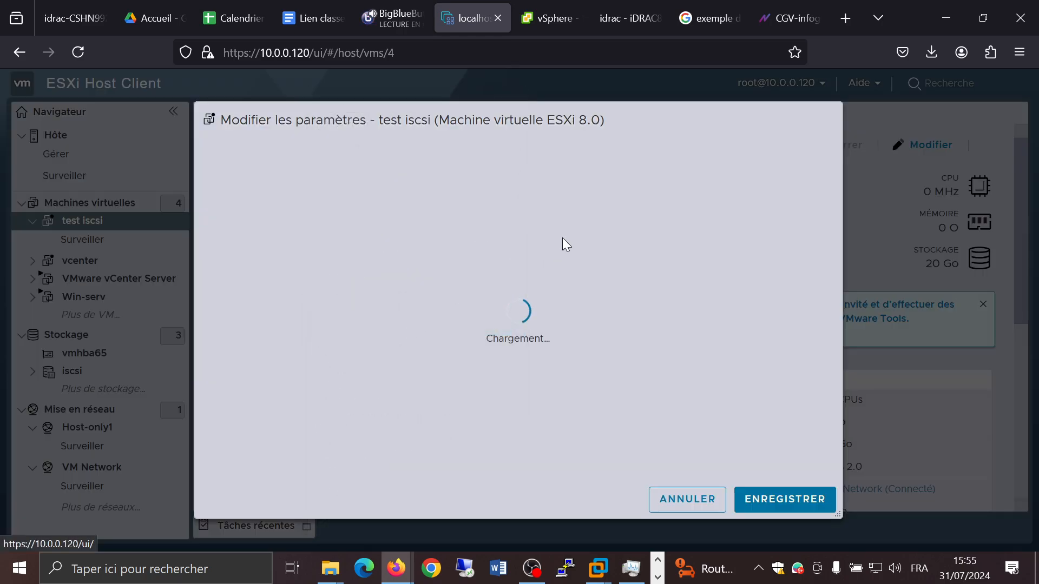
scroll(576, 241, "down", 1)
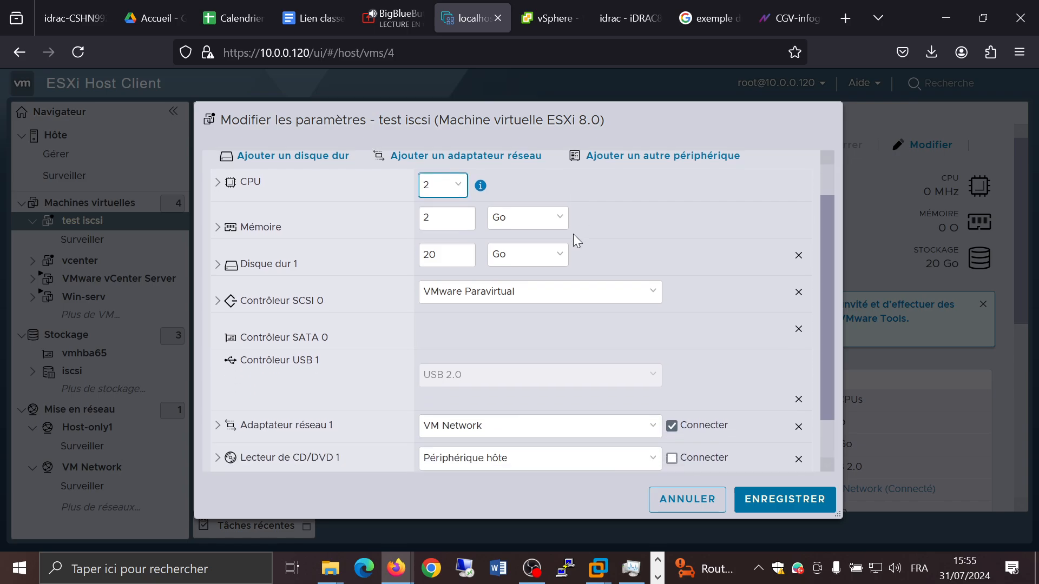
scroll(573, 233, "down", 1)
left_click(563, 385)
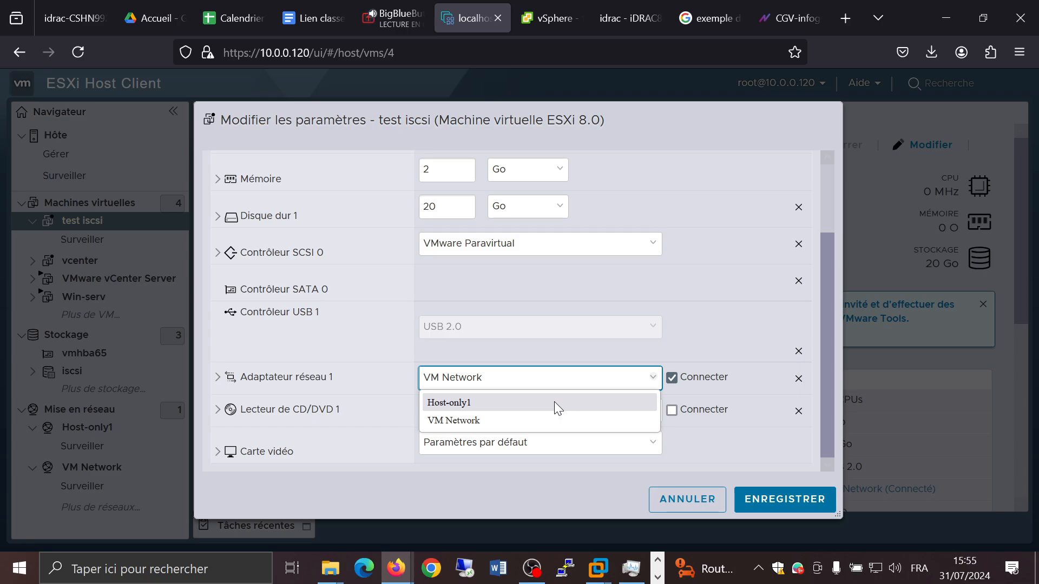
left_click(554, 402)
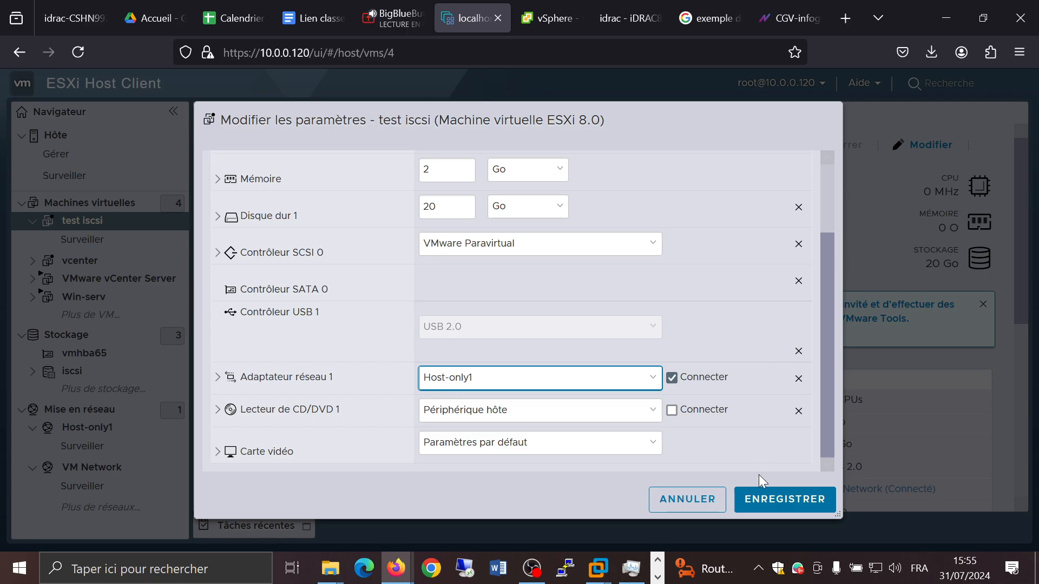
left_click(758, 492)
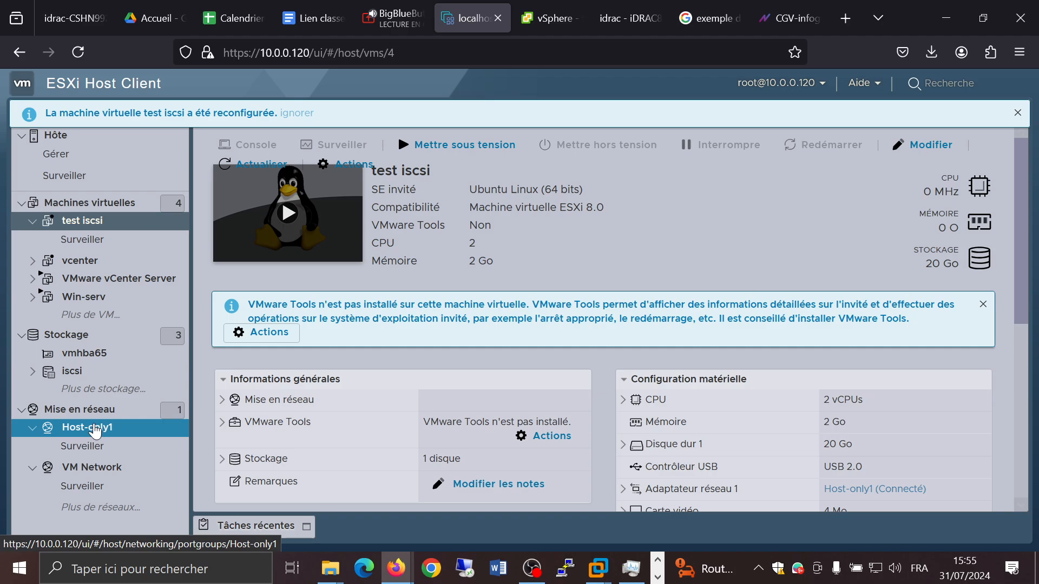
left_click(95, 432)
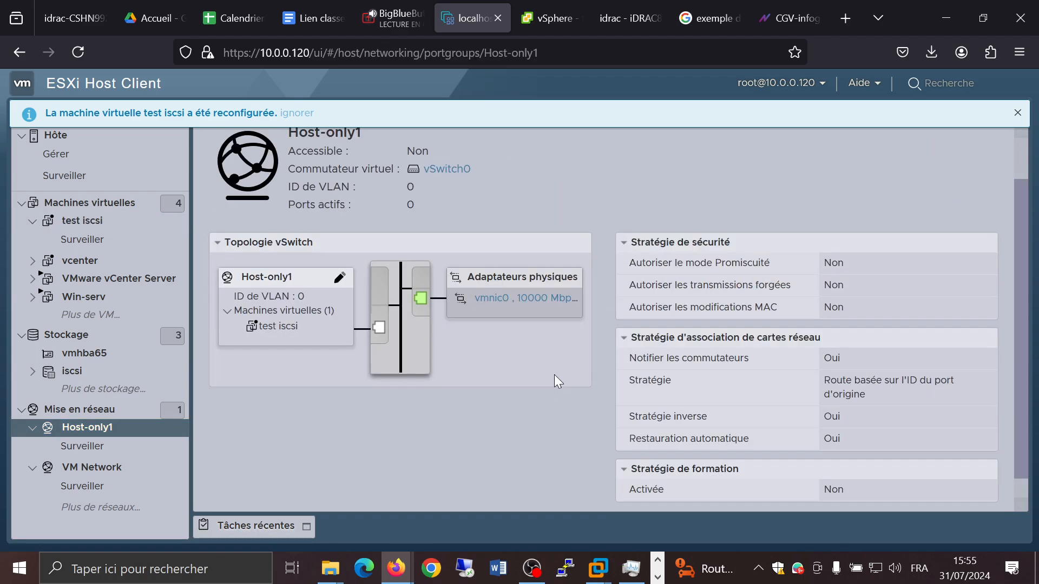
scroll(554, 375, "down", 1)
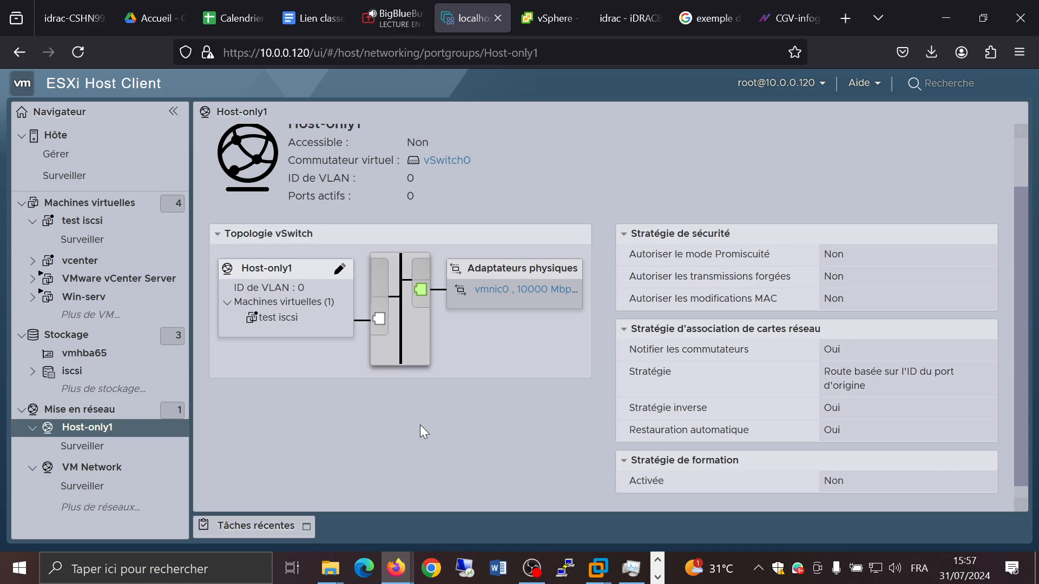
Step: Switch to the vSphere Client and examine the networks of hosts 192.168.0.27 and 192.168.0.25, including r2
left_click(547, 15)
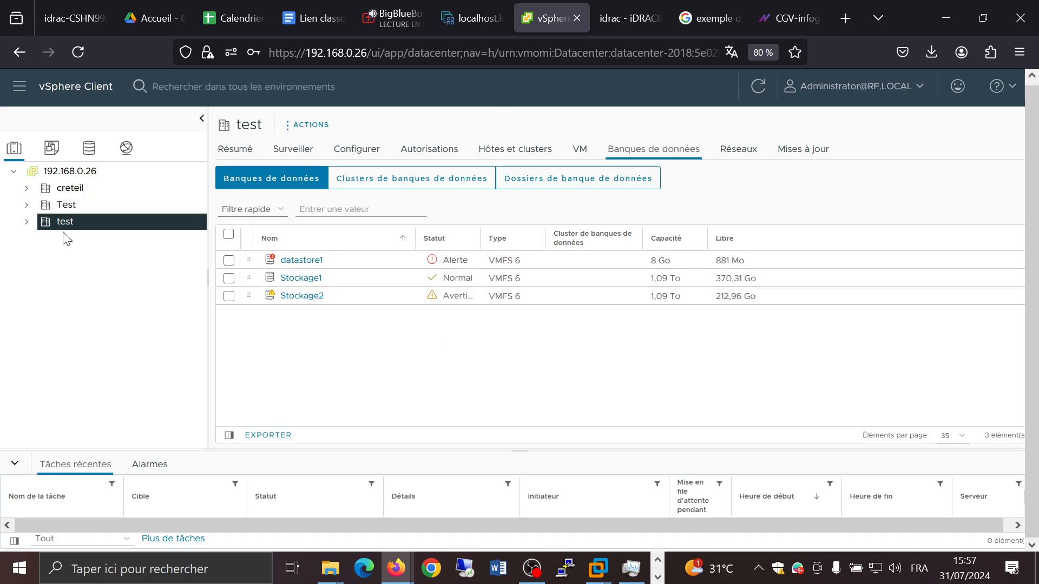
left_click(27, 222)
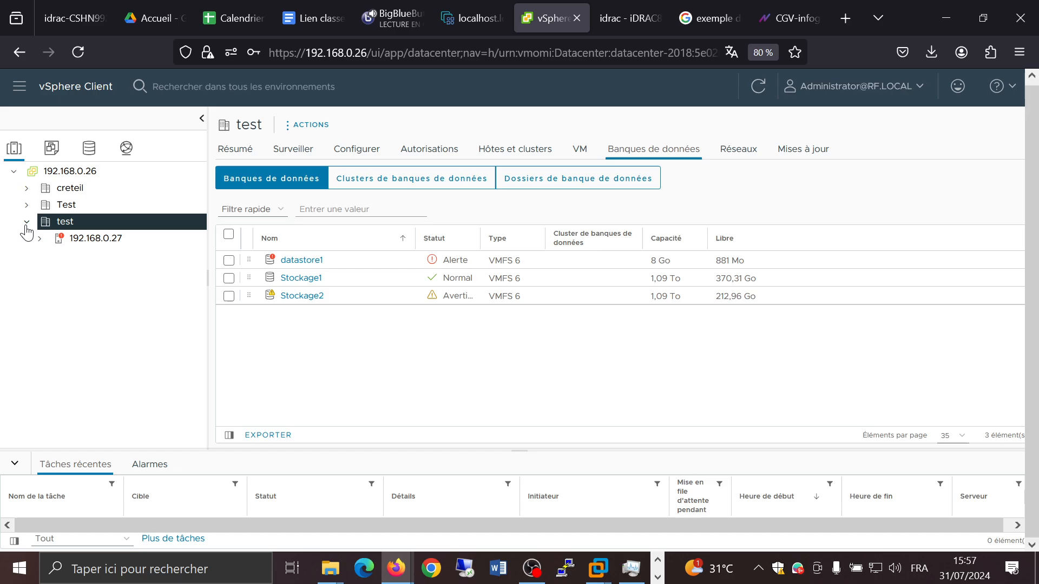
left_click(109, 241)
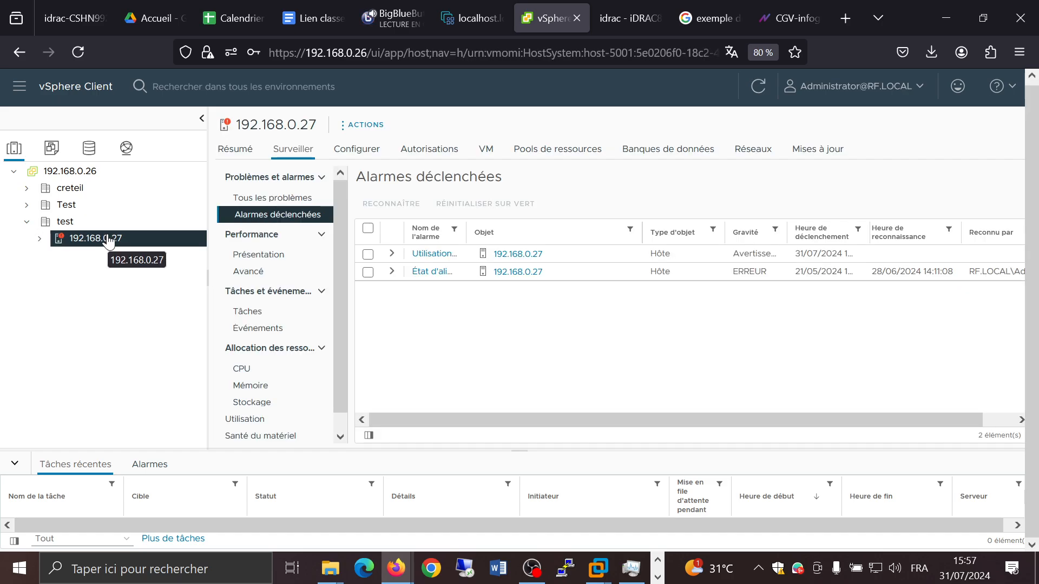
scroll(295, 332, "down", 2)
scroll(295, 325, "up", 2)
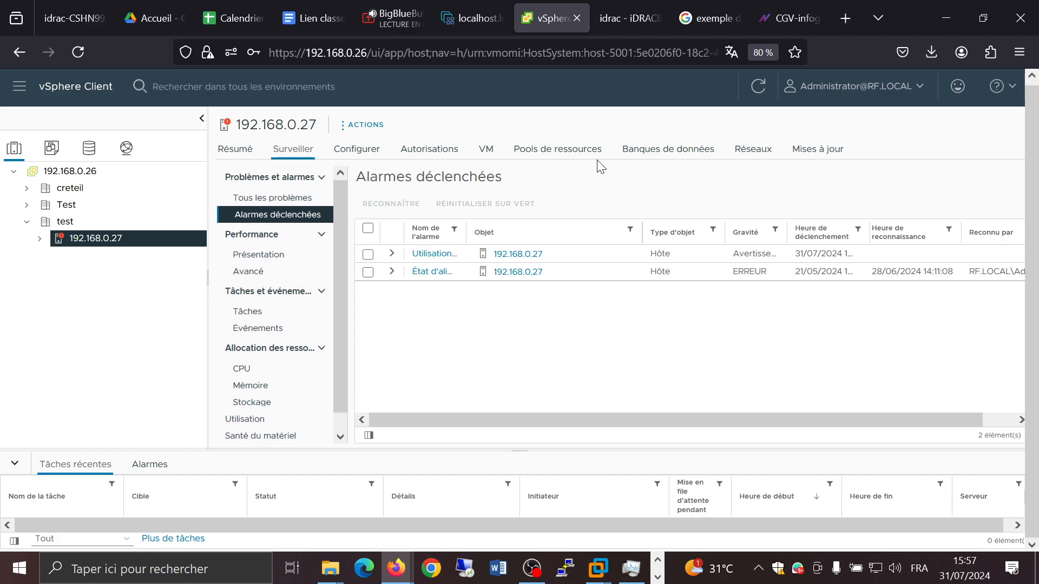
left_click(754, 151)
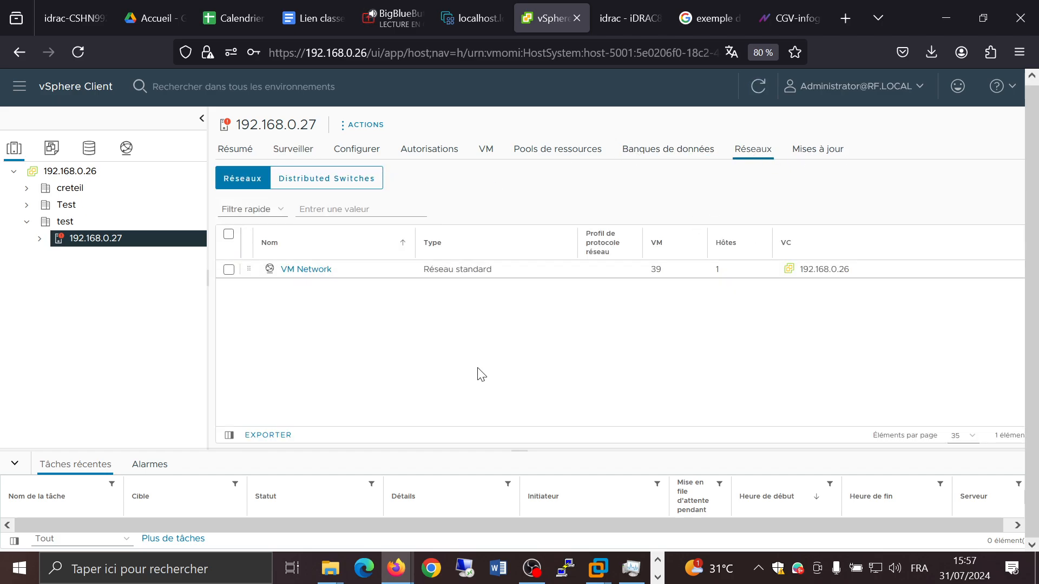
left_click(26, 188)
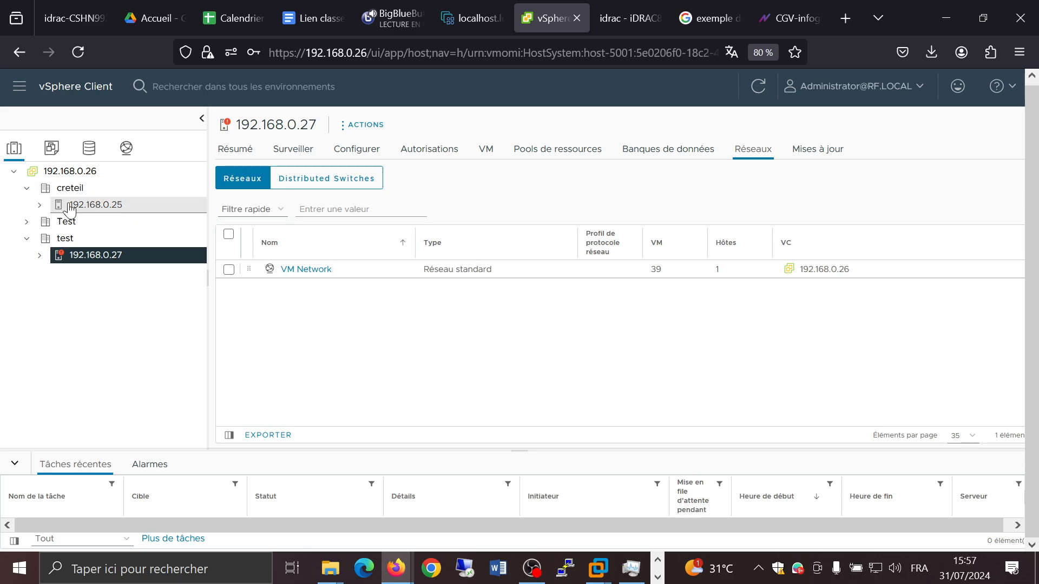
left_click(70, 209)
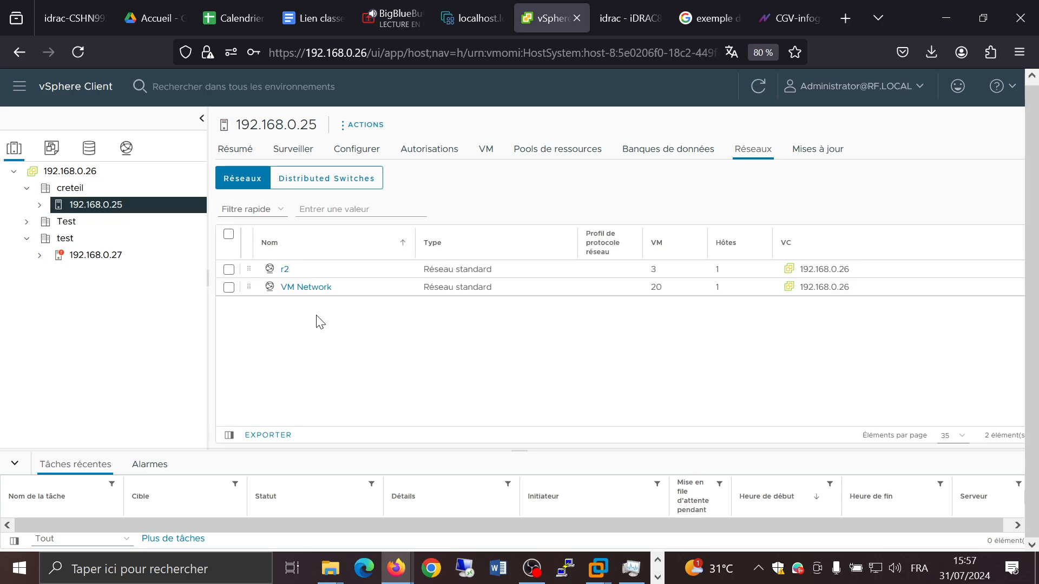
left_click(284, 269)
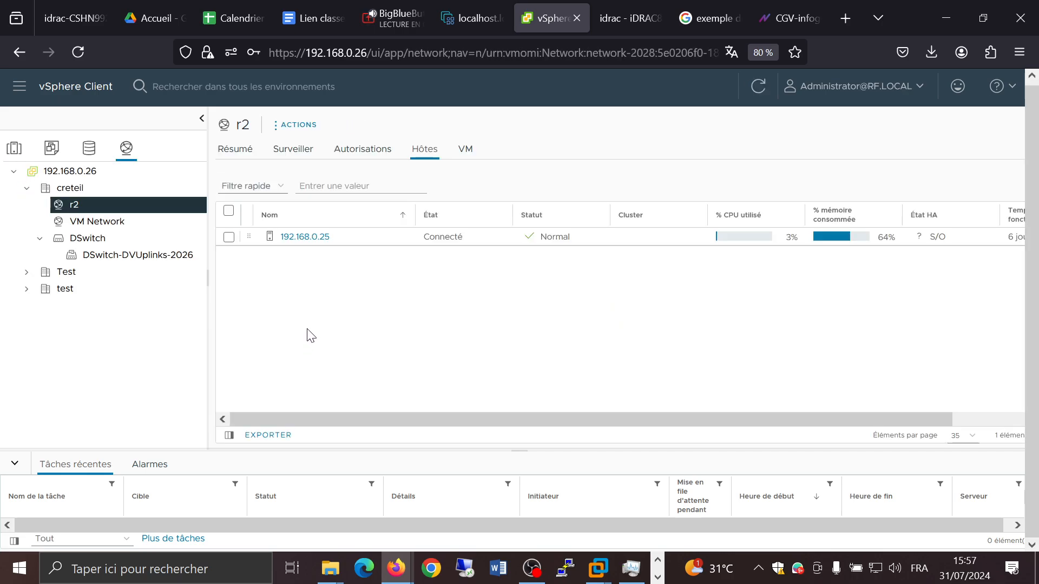
left_click(310, 238)
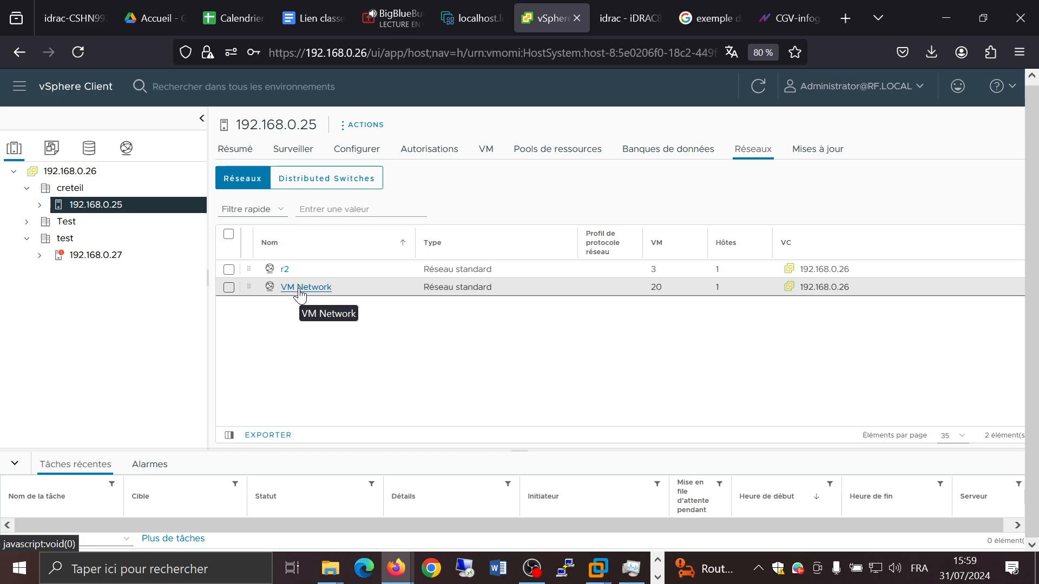
Step: Open the PFSENSE (1) virtual machine on host 192.168.0.25 and review its summary
left_click(40, 205)
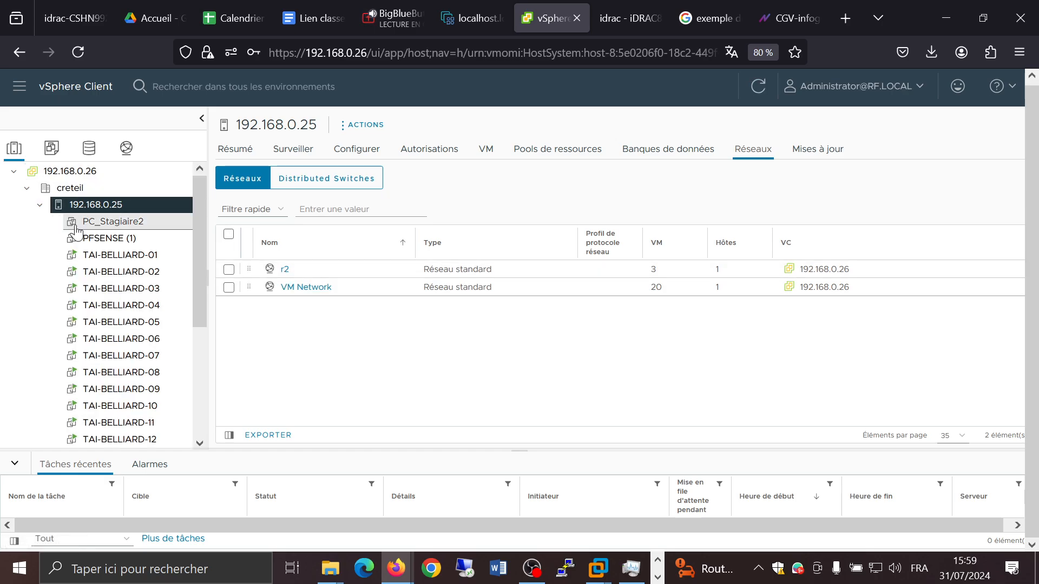
left_click(103, 238)
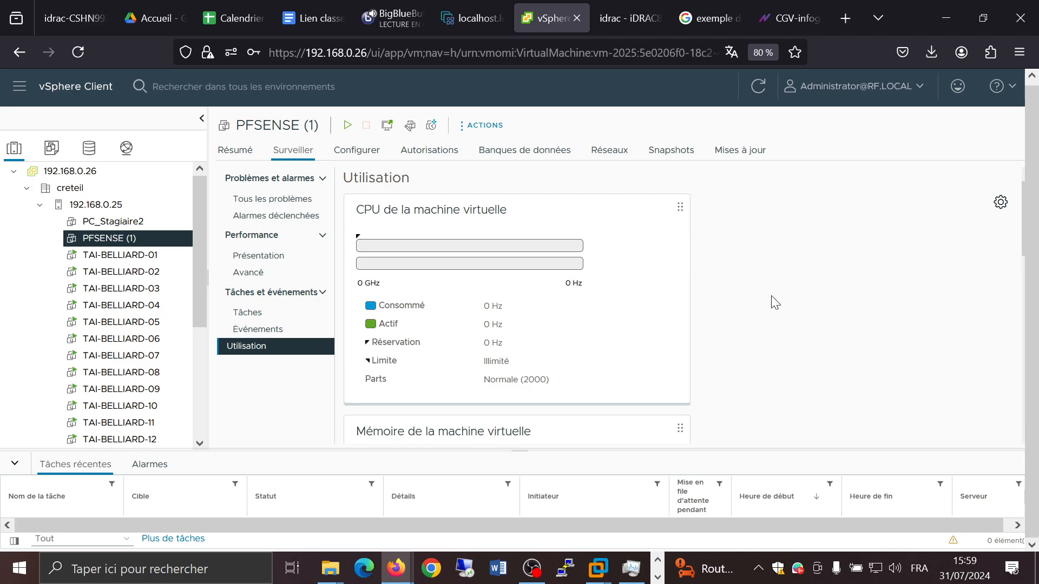
left_click(241, 152)
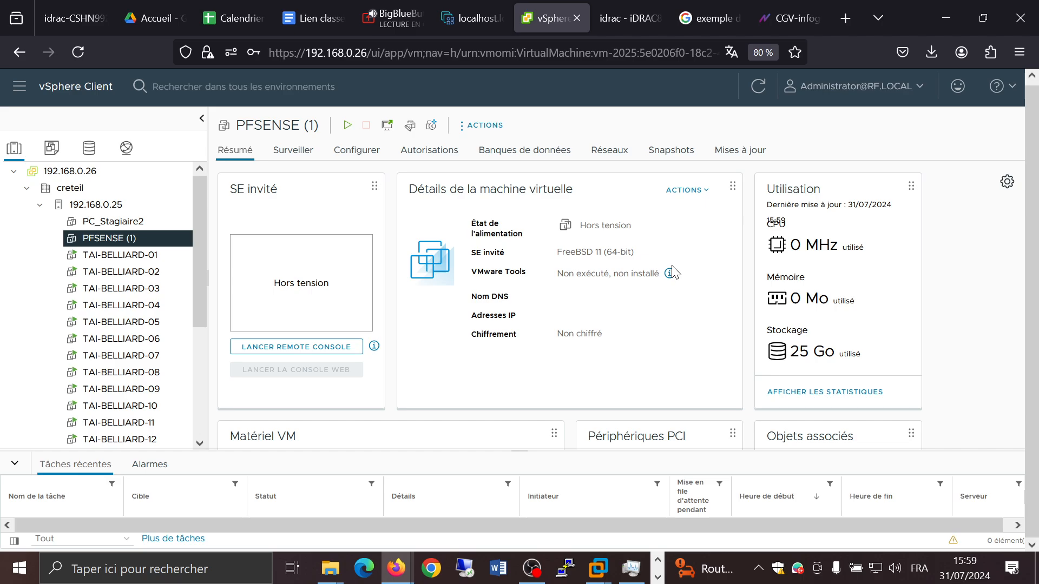
scroll(969, 303, "down", 2)
scroll(949, 297, "up", 2)
scroll(476, 245, "down", 8)
scroll(483, 247, "up", 6)
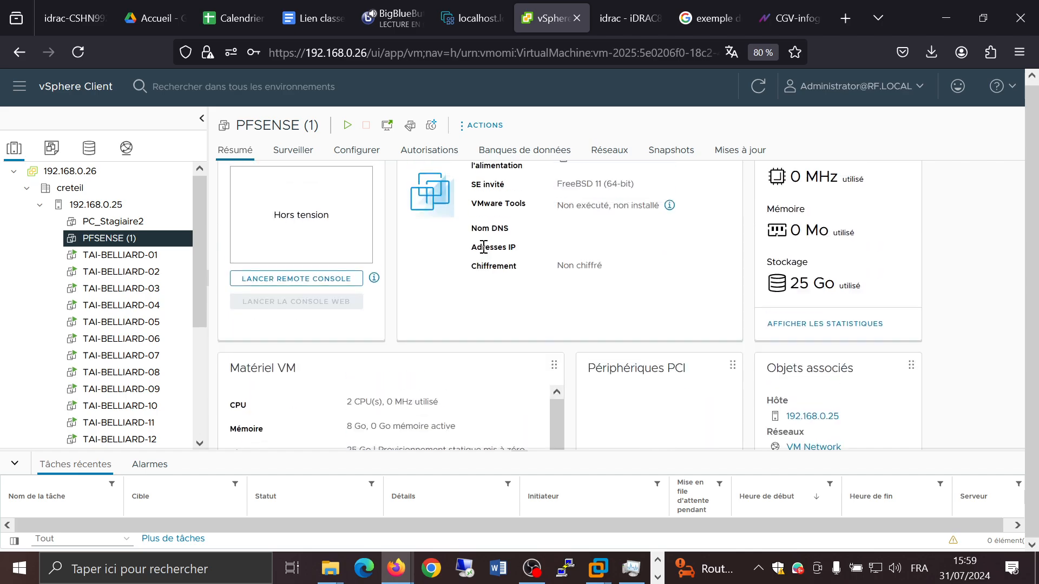
scroll(483, 247, "up", 3)
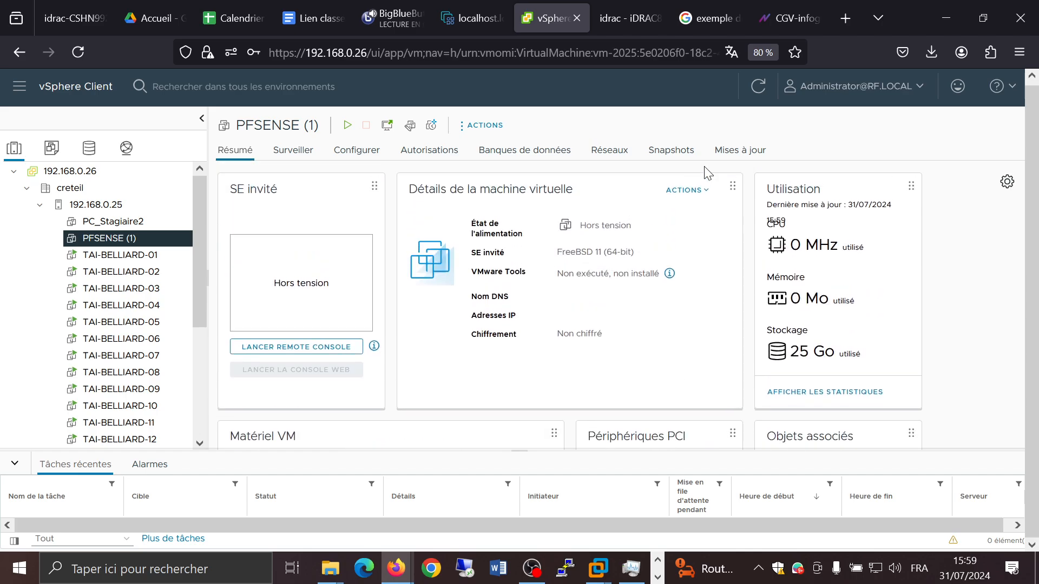
Step: Inspect the PFSENSE (1) VM's network adapter settings and close the settings dialog without saving
right_click(98, 243)
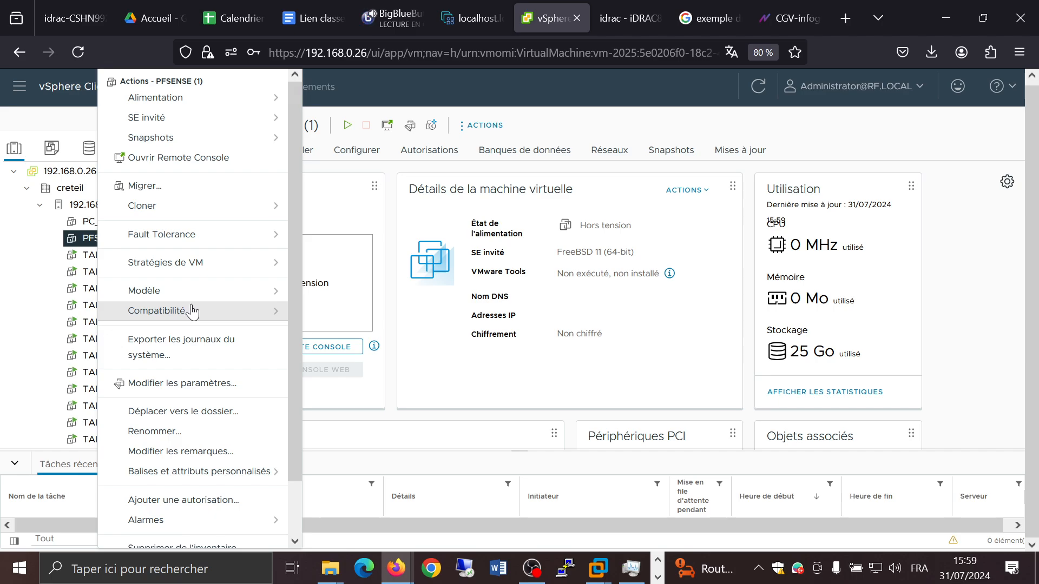
scroll(192, 313, "down", 2)
left_click(200, 323)
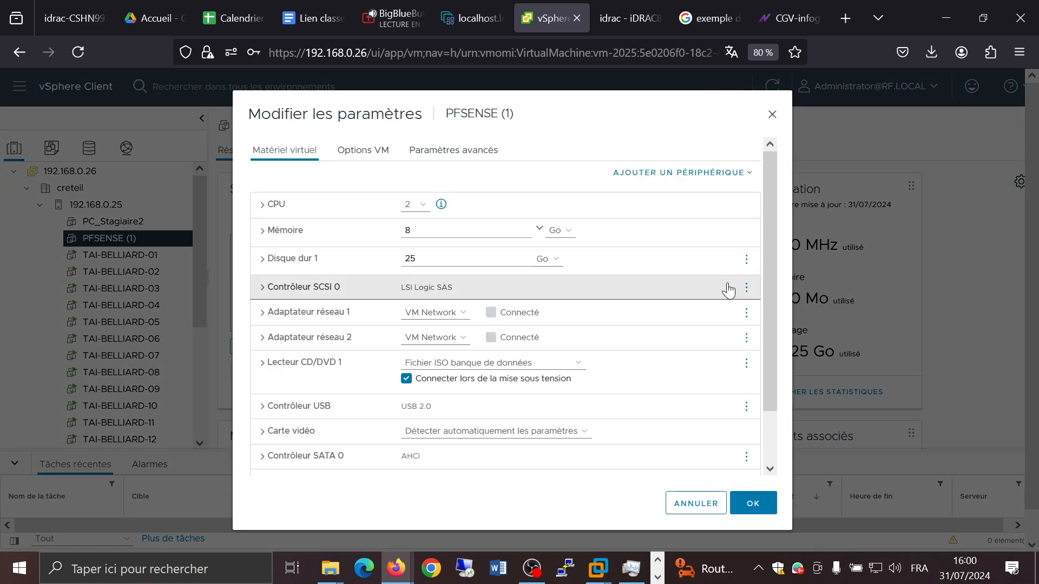
scroll(728, 289, "down", 1)
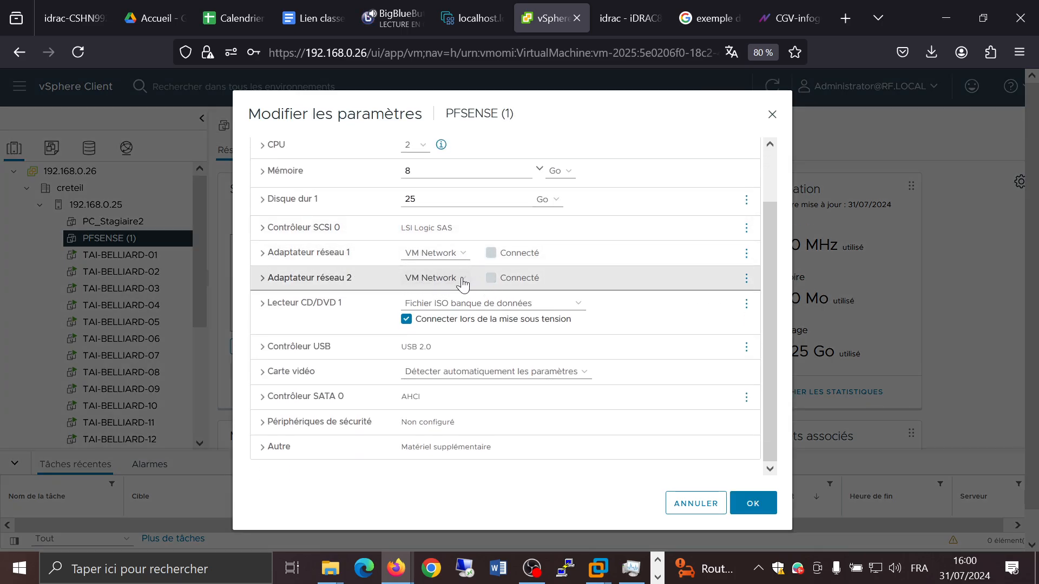
left_click(469, 283)
left_click(425, 292)
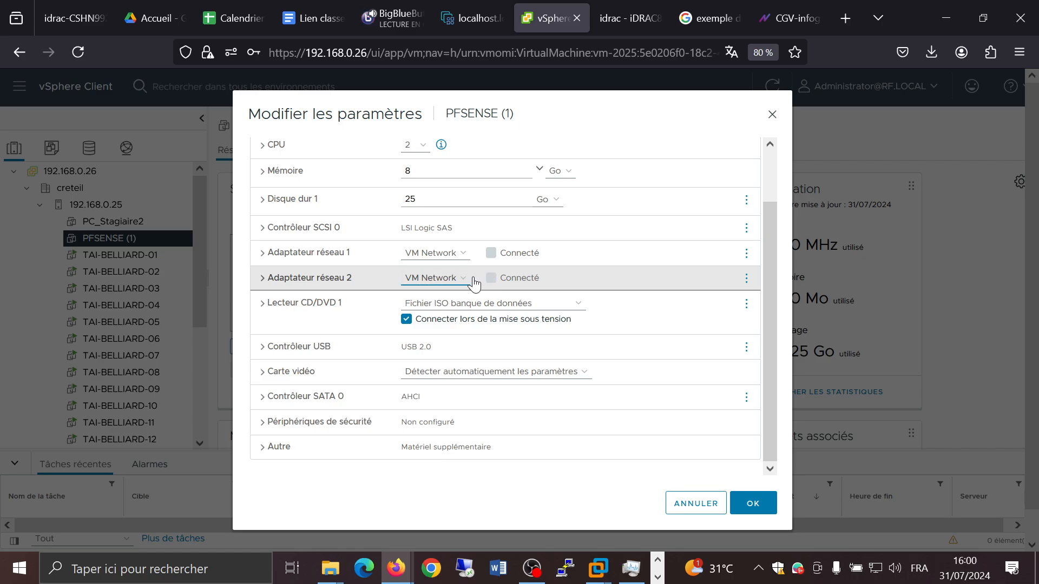
left_click(772, 119)
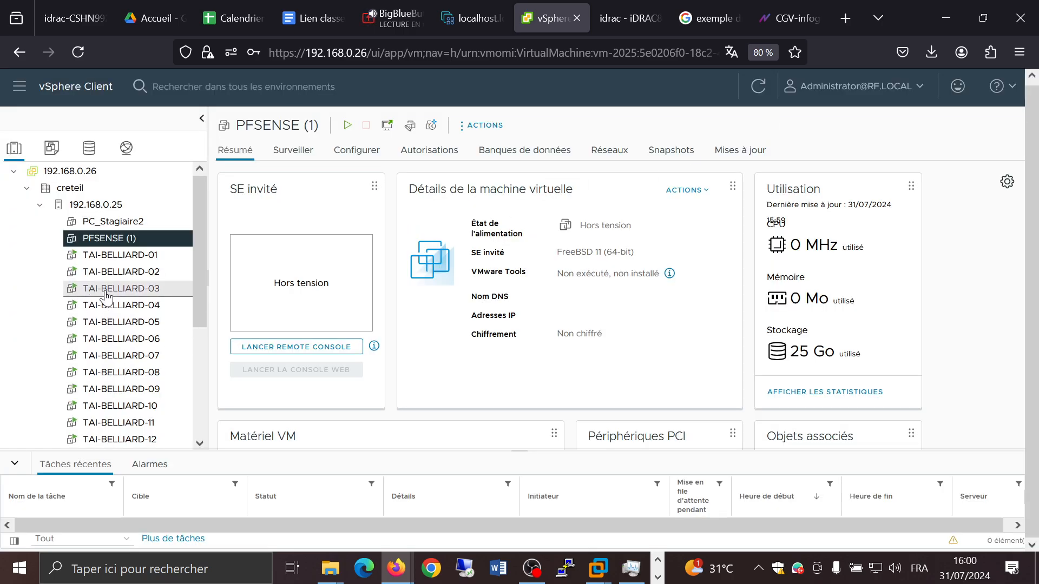
Step: Power on the PFSENSE (1) virtual machine
scroll(106, 297, "down", 3)
scroll(106, 297, "down", 1)
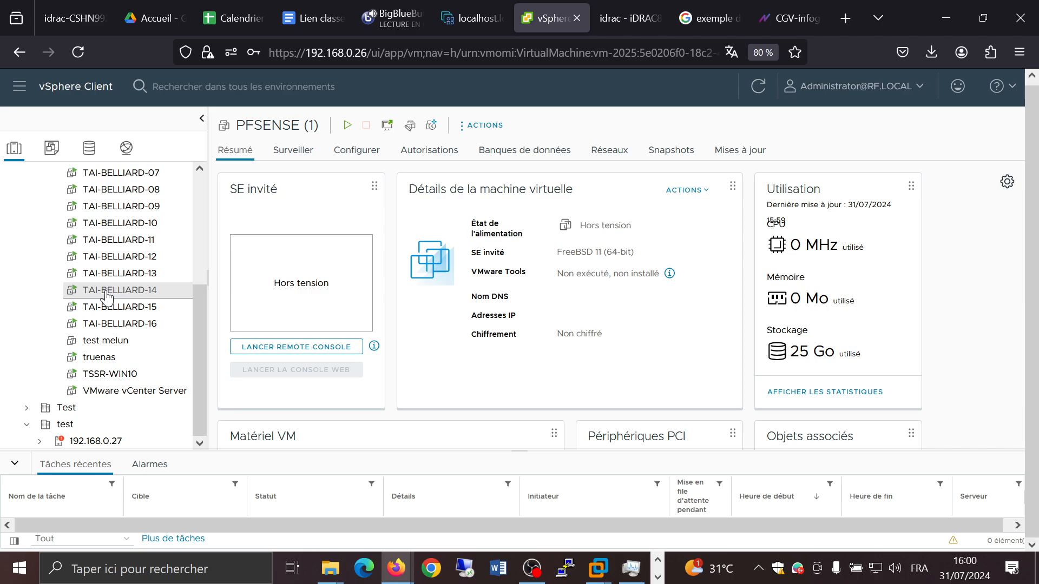
left_click(347, 129)
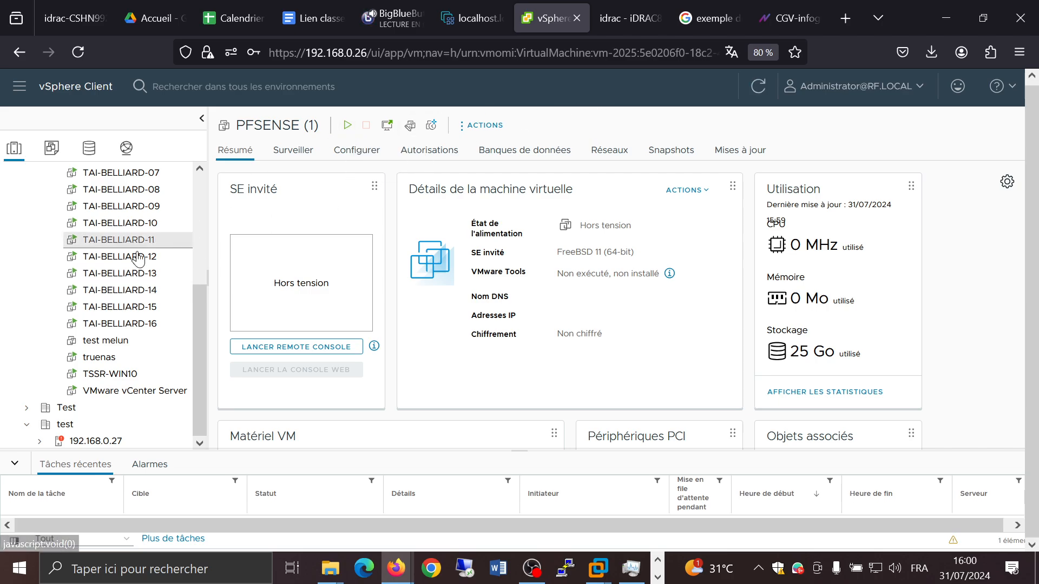
Step: Expand host 192.168.0.27 in the inventory and browse through its virtual machines
left_click(40, 441)
scroll(143, 266, "down", 7)
scroll(139, 319, "up", 3)
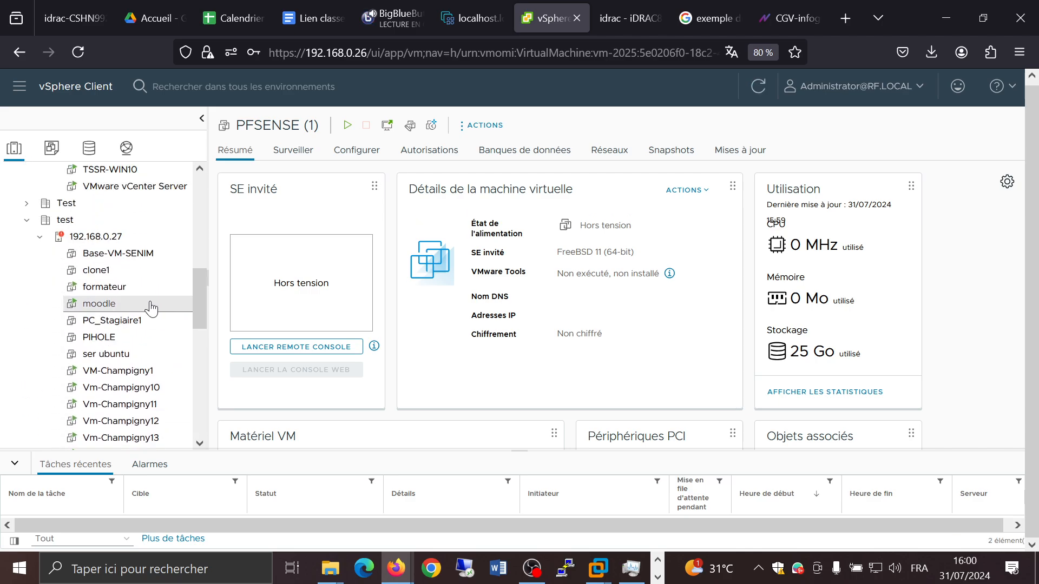
scroll(151, 307, "down", 8)
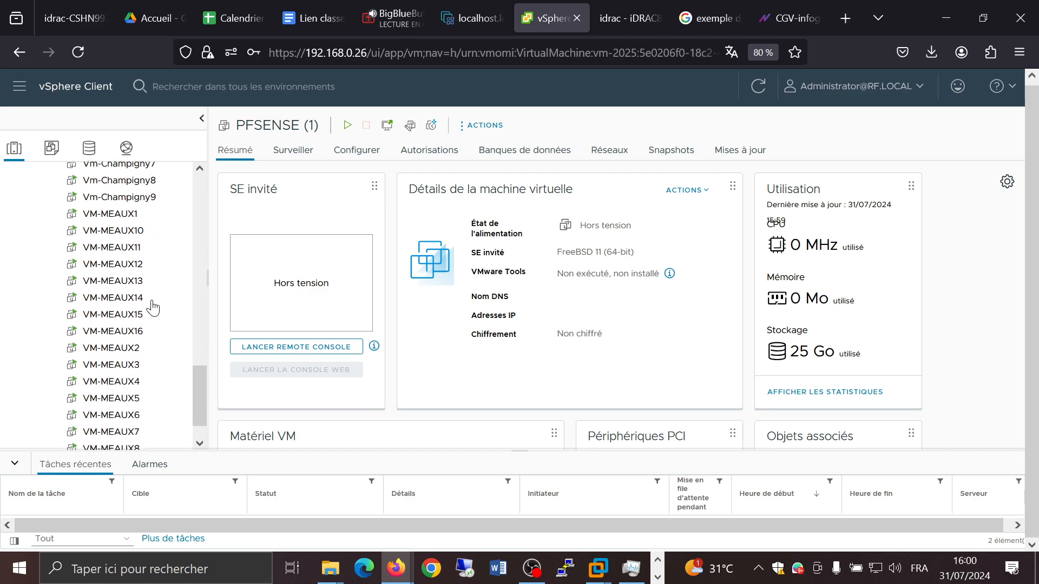
scroll(151, 307, "down", 2)
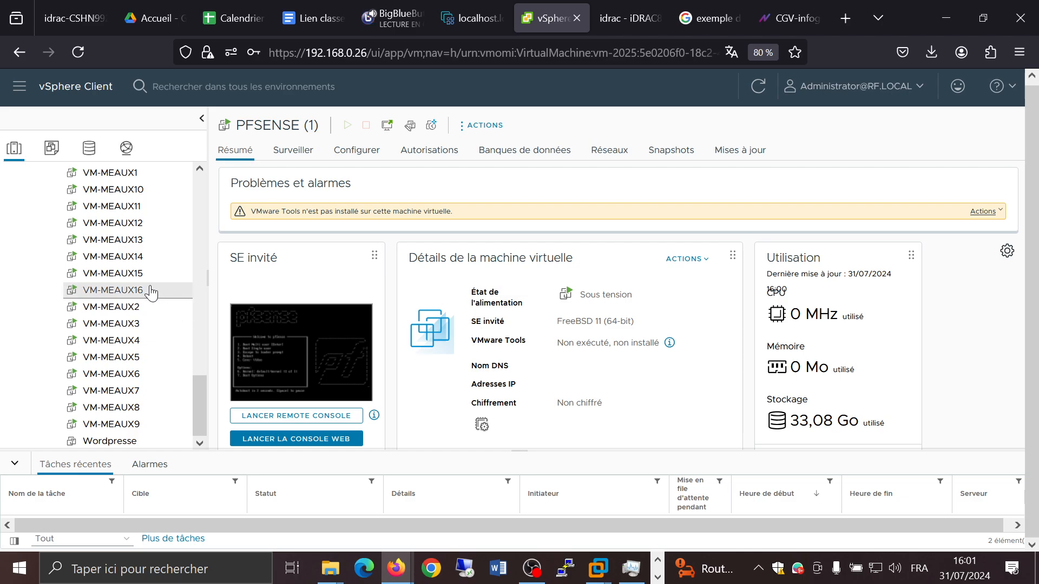
scroll(154, 295, "up", 5)
scroll(154, 295, "up", 10)
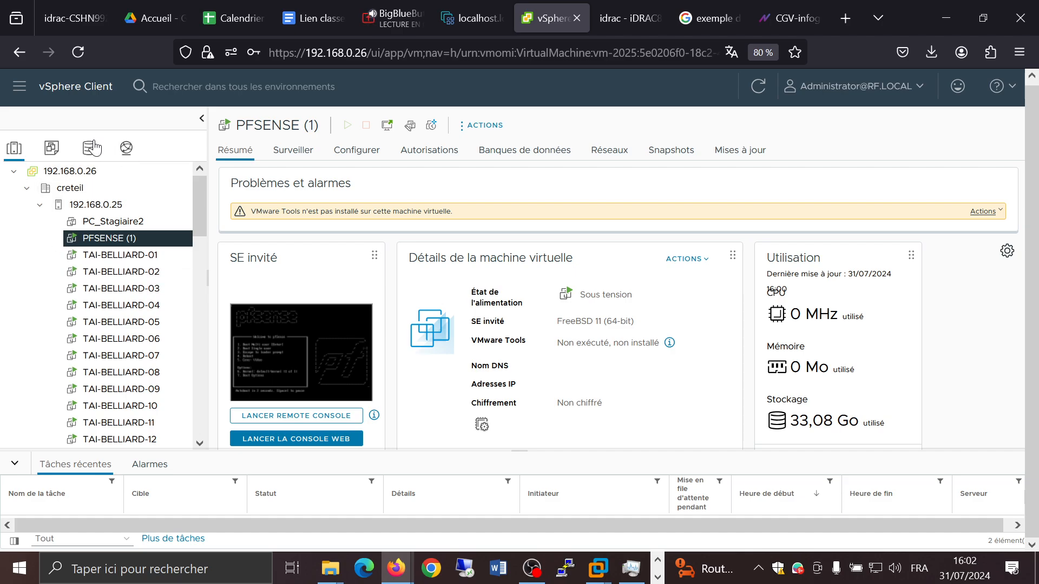
Step: Open the web console of PFSENSE (1) from the Discovered virtual machine folder in the VMs and templates view
left_click(52, 147)
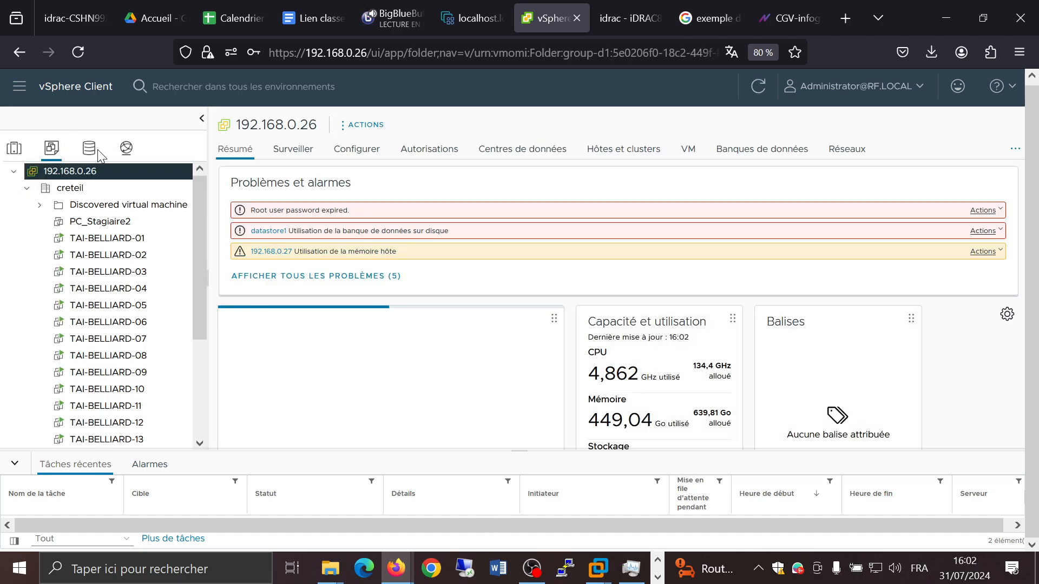
left_click(40, 206)
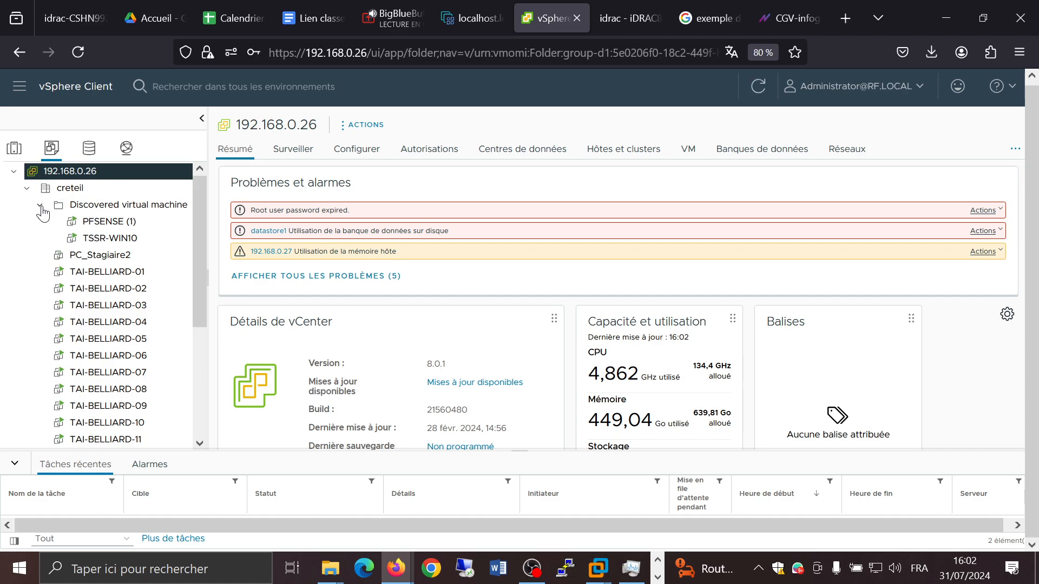
left_click(121, 226)
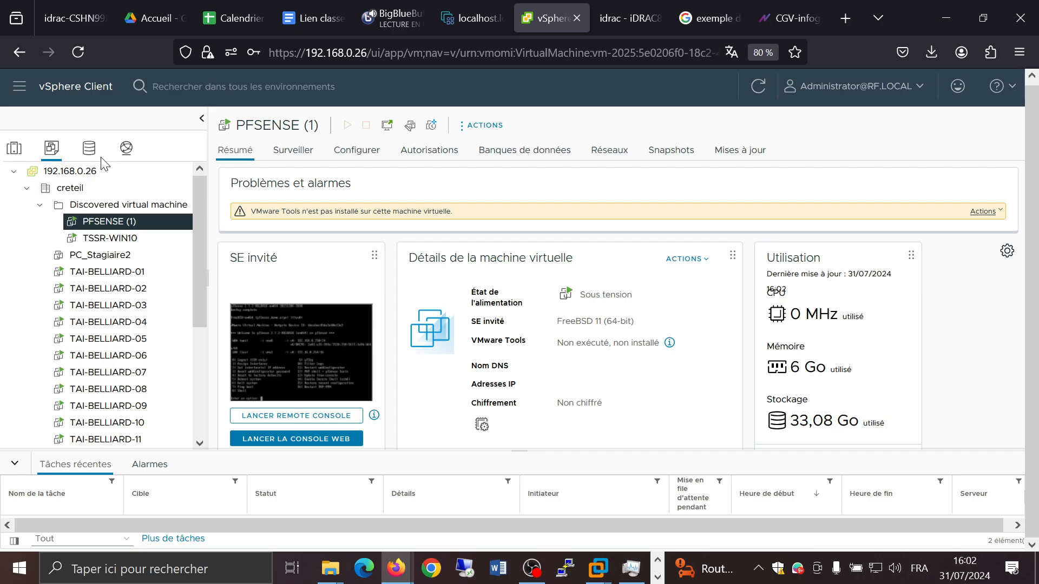
left_click(274, 355)
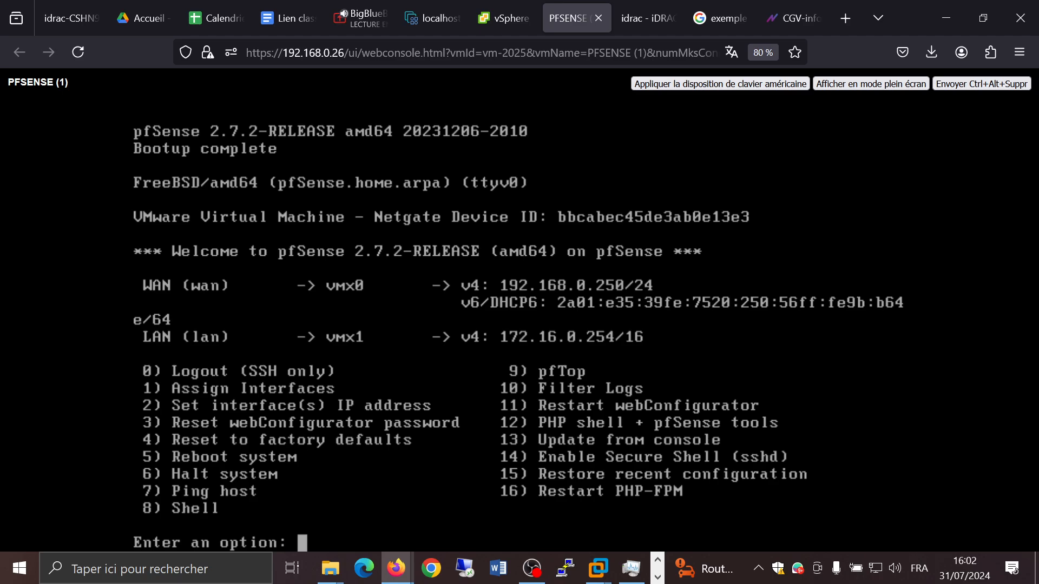
Step: Switch to the ESXi Host Client of 10.0.0.120 and review the host's summary page
left_click(506, 21)
left_click(436, 24)
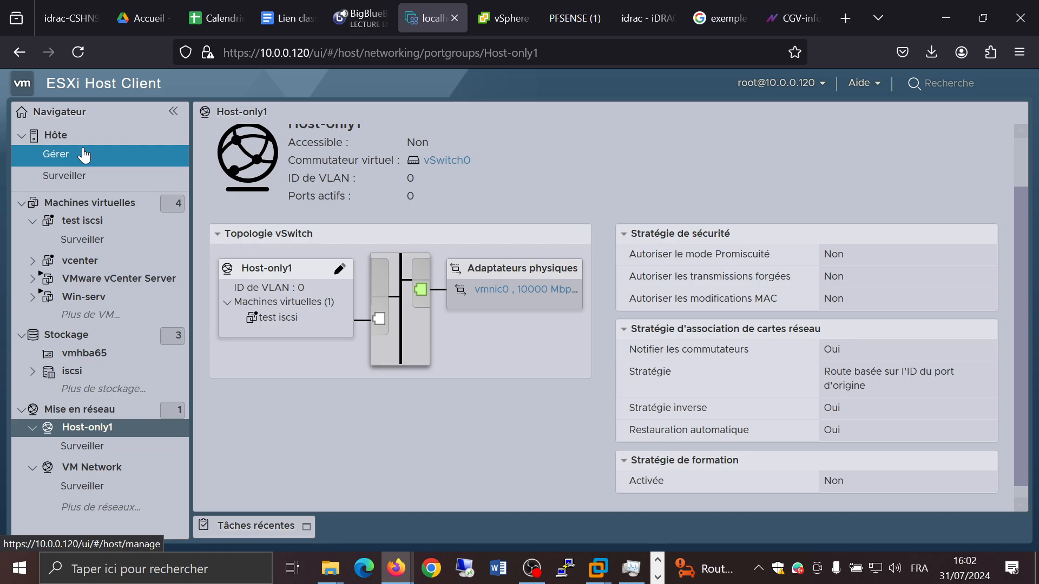
left_click(72, 138)
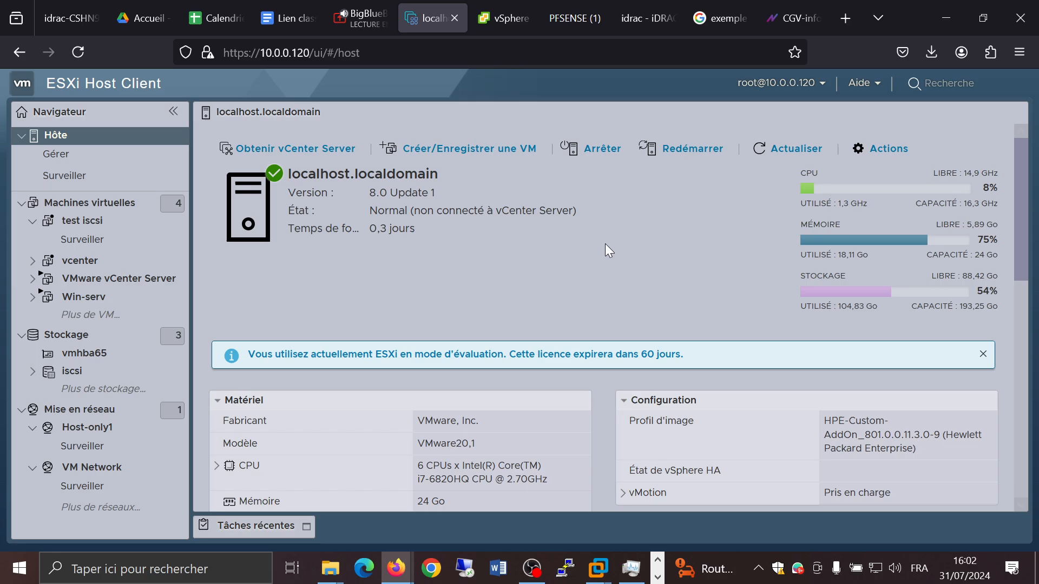
scroll(609, 238, "down", 4)
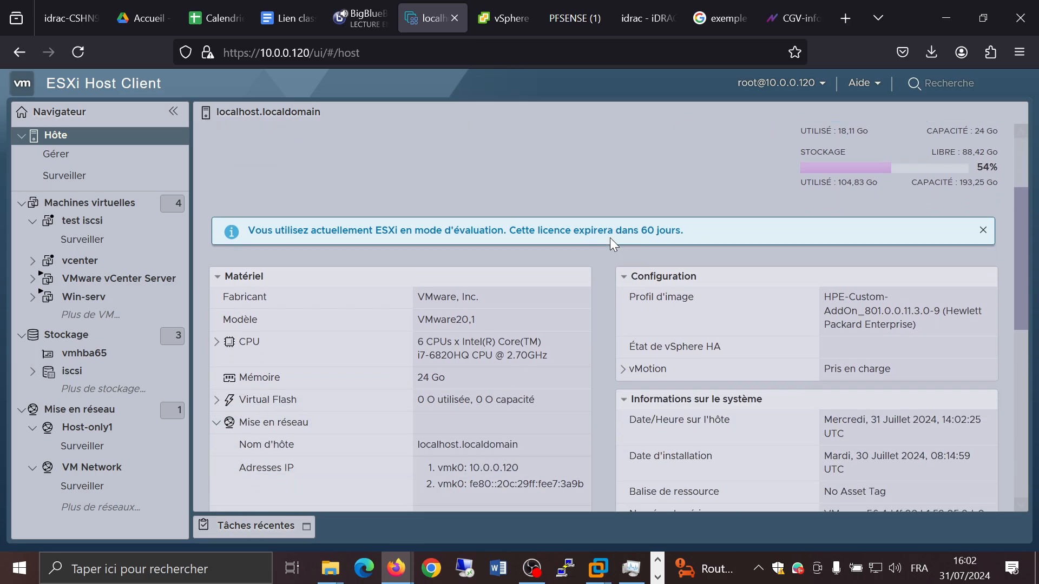
scroll(605, 240, "down", 5)
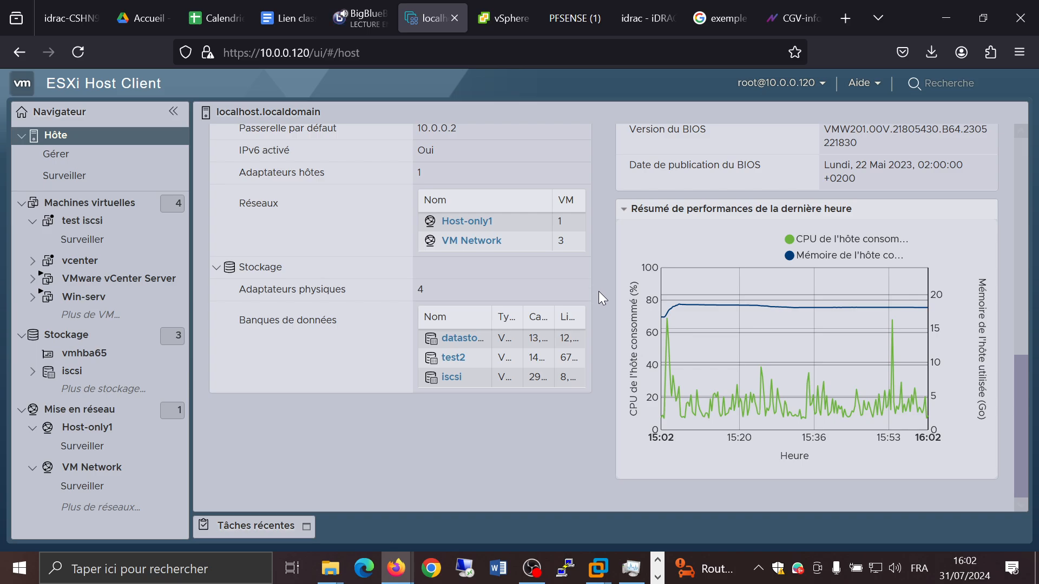
scroll(599, 291, "up", 10)
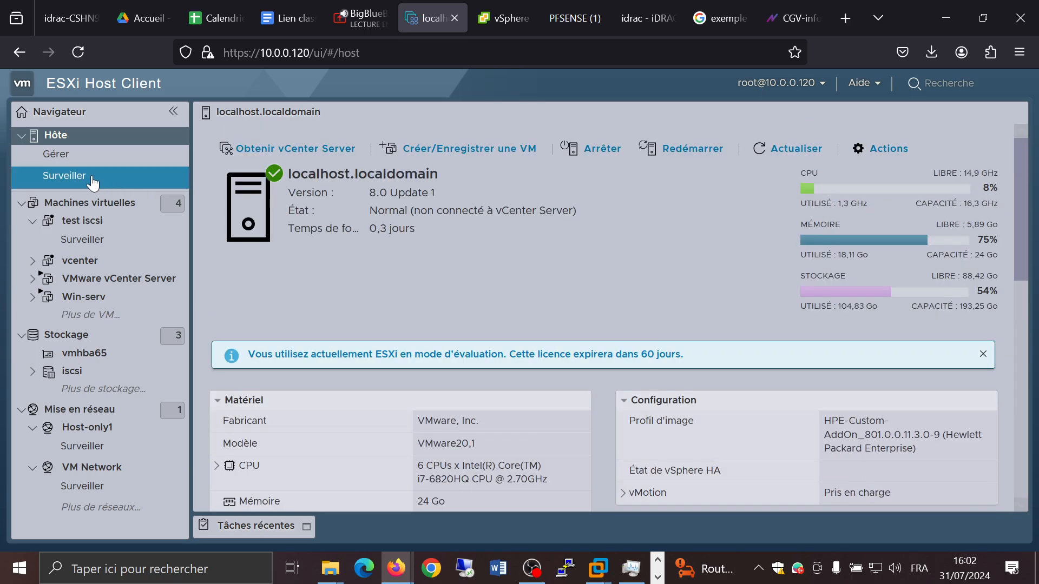
Step: Open the host's hardware PCI devices list, enlarge the table and browse the devices
left_click(64, 157)
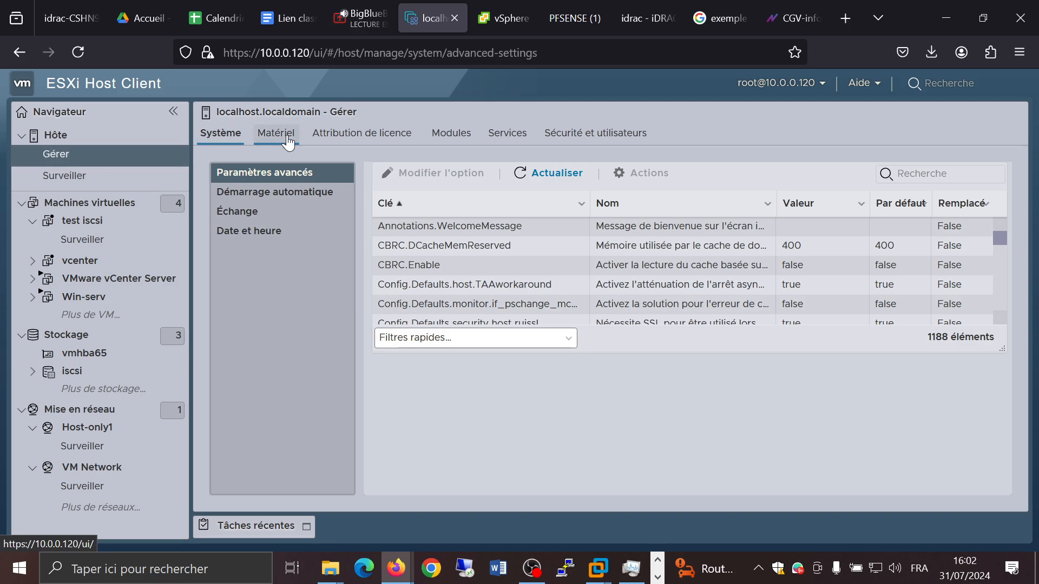
left_click(287, 139)
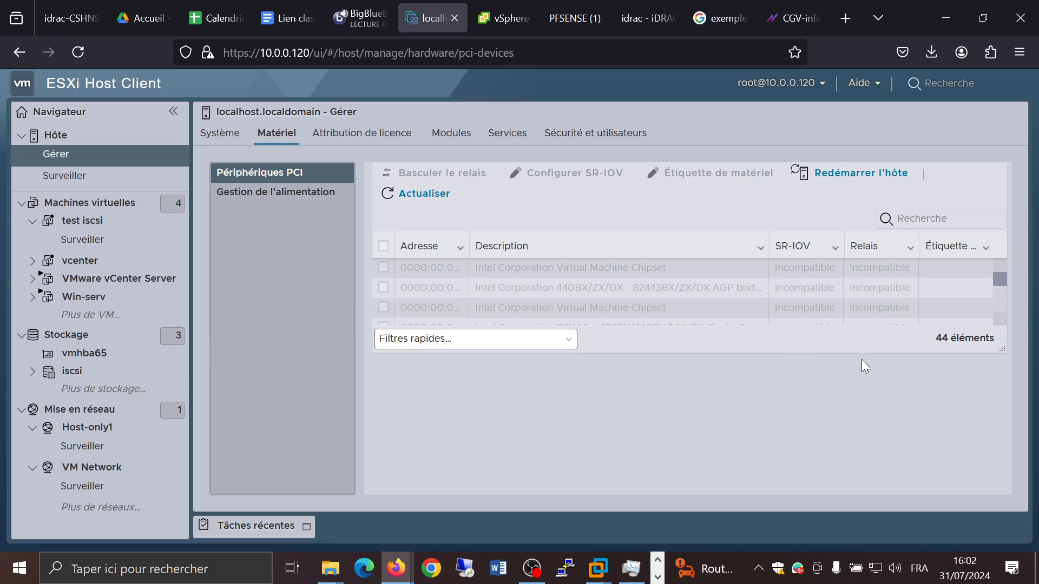
left_click_drag(997, 351, 1005, 489)
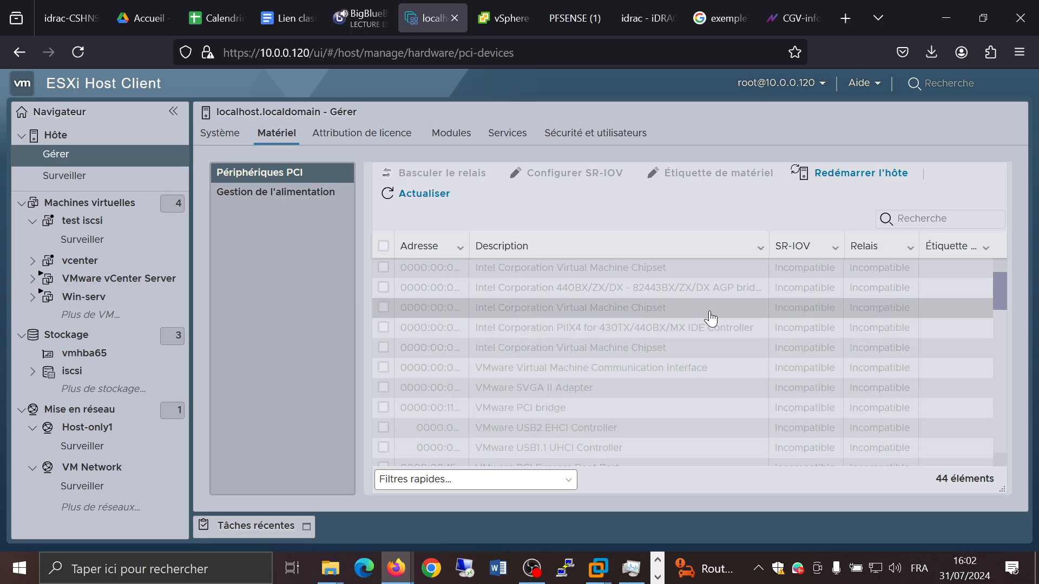
scroll(709, 318, "down", 4)
scroll(710, 319, "down", 8)
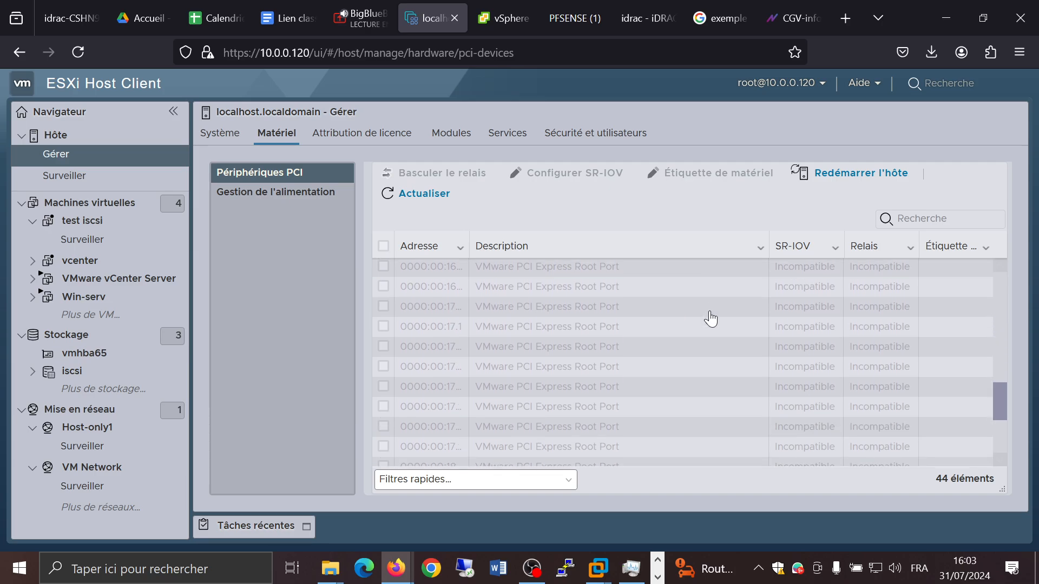
scroll(710, 317, "up", 10)
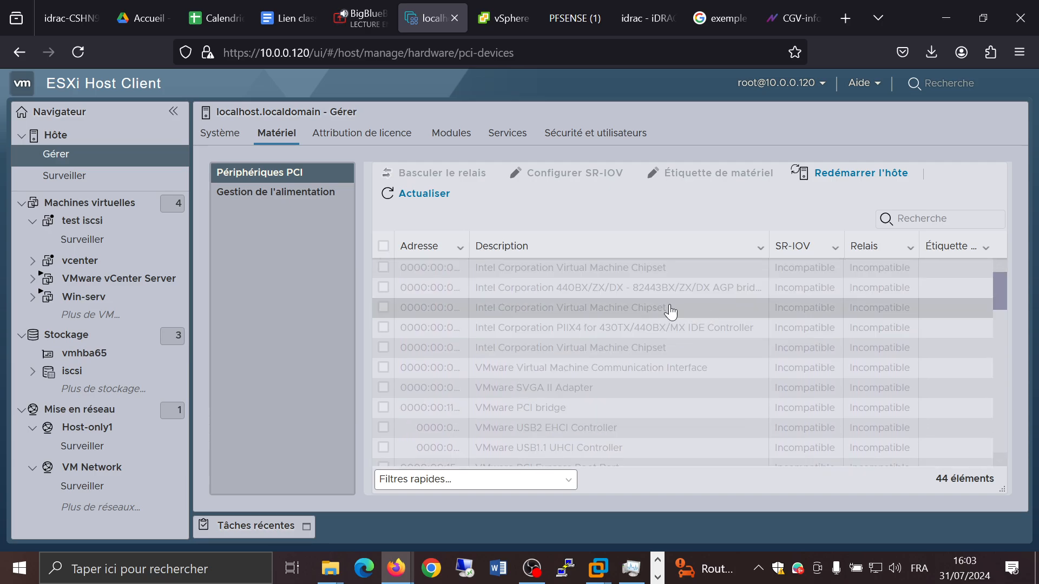
left_click(561, 308)
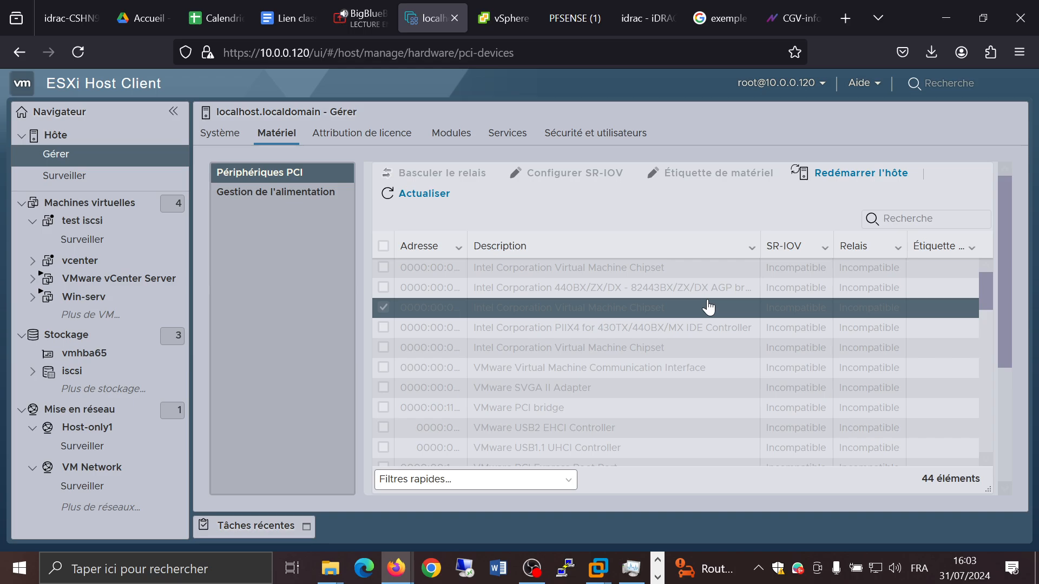
left_click(424, 207)
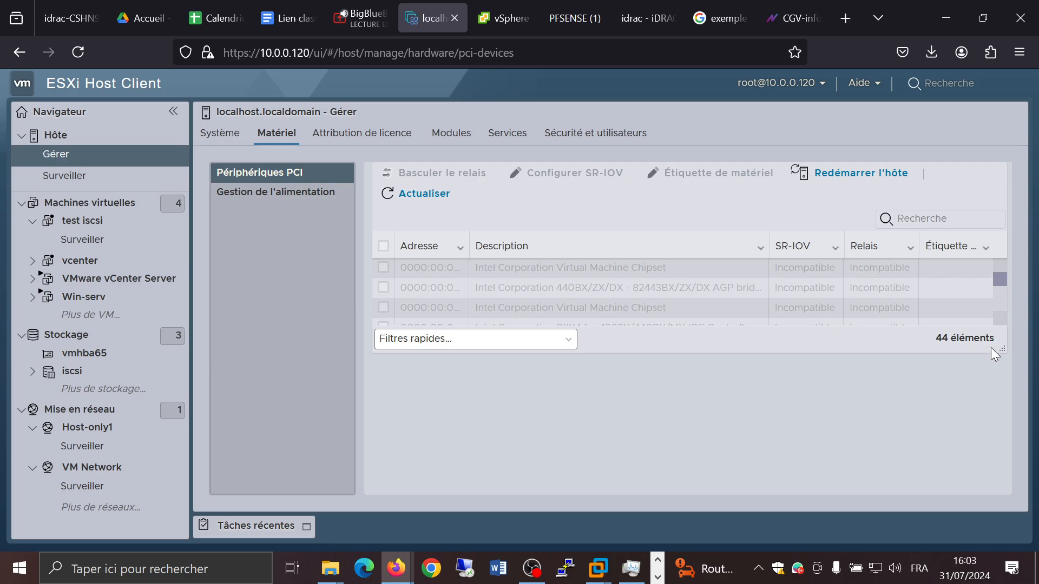
left_click_drag(999, 350, 1001, 492)
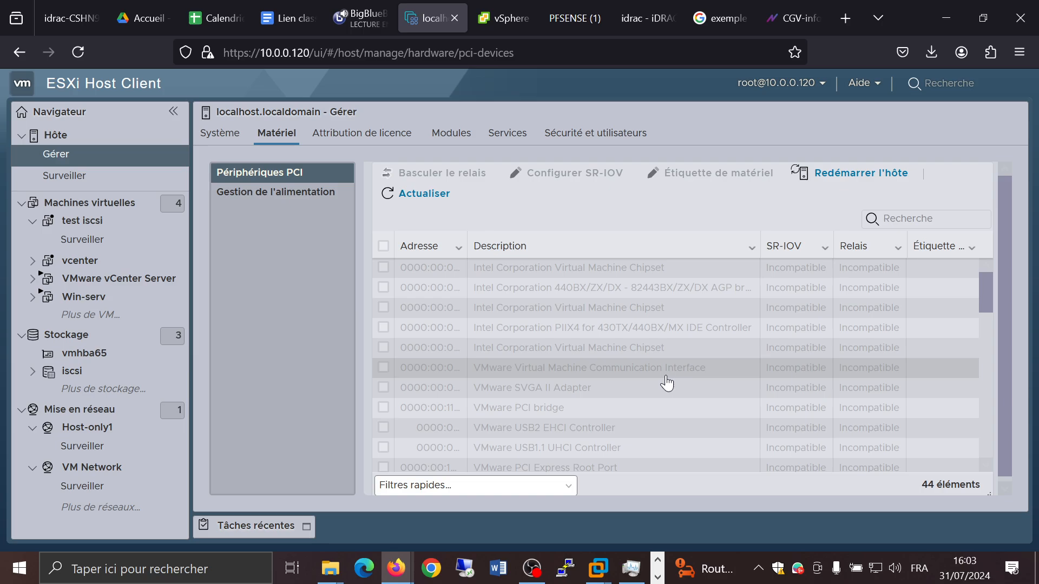
scroll(663, 390, "down", 3)
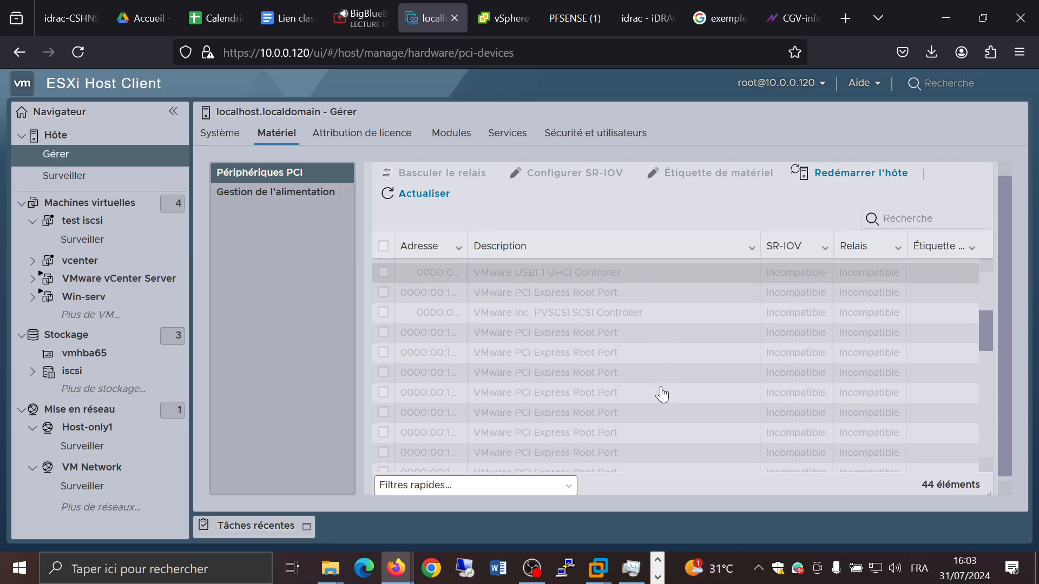
Step: Select a VMware PCI Express Root Port device and scroll through the PCI device list
left_click(384, 373)
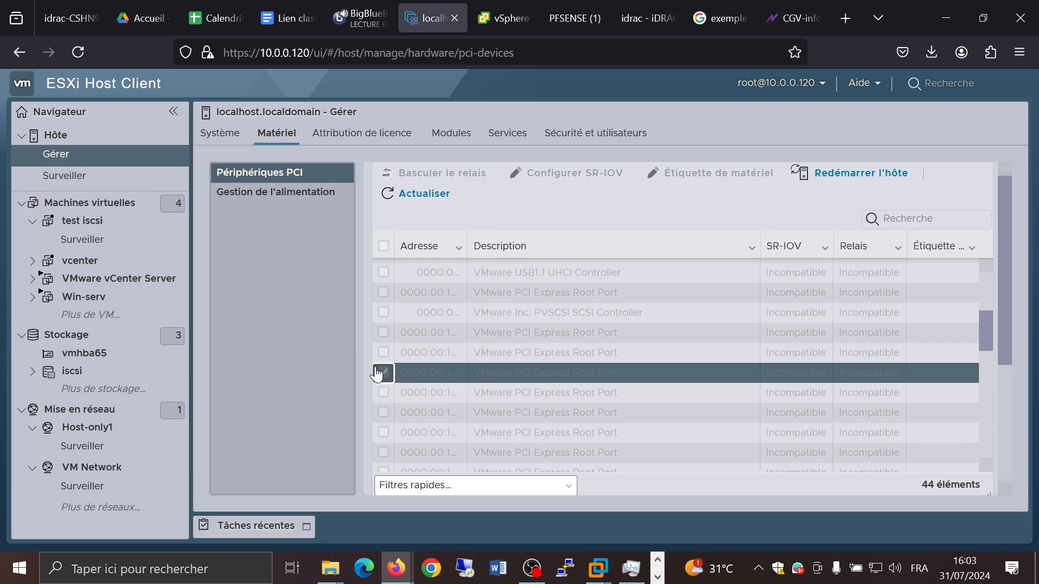
right_click(422, 381)
left_click(411, 377)
scroll(726, 383, "down", 1)
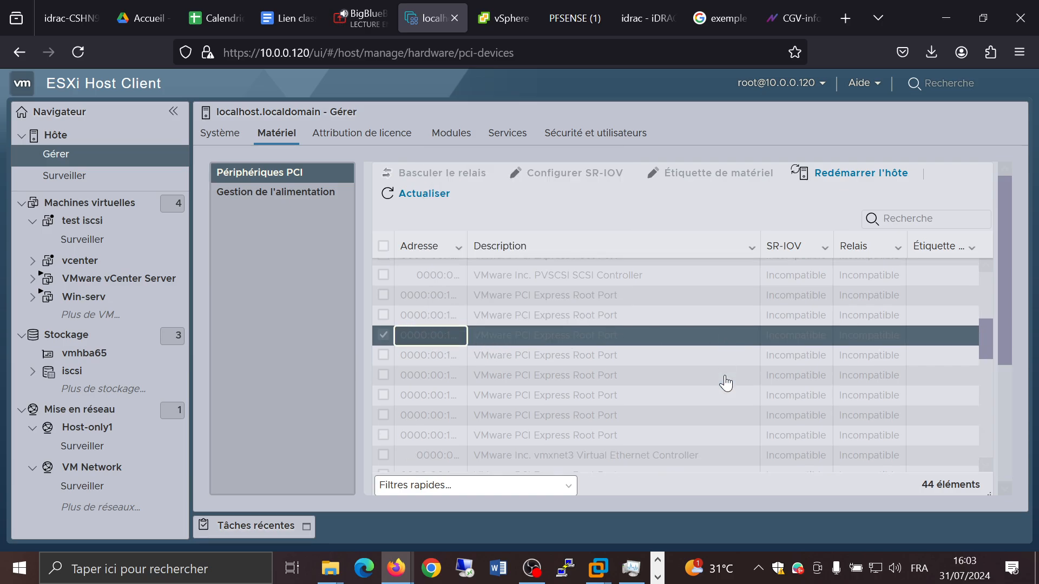
scroll(726, 383, "down", 2)
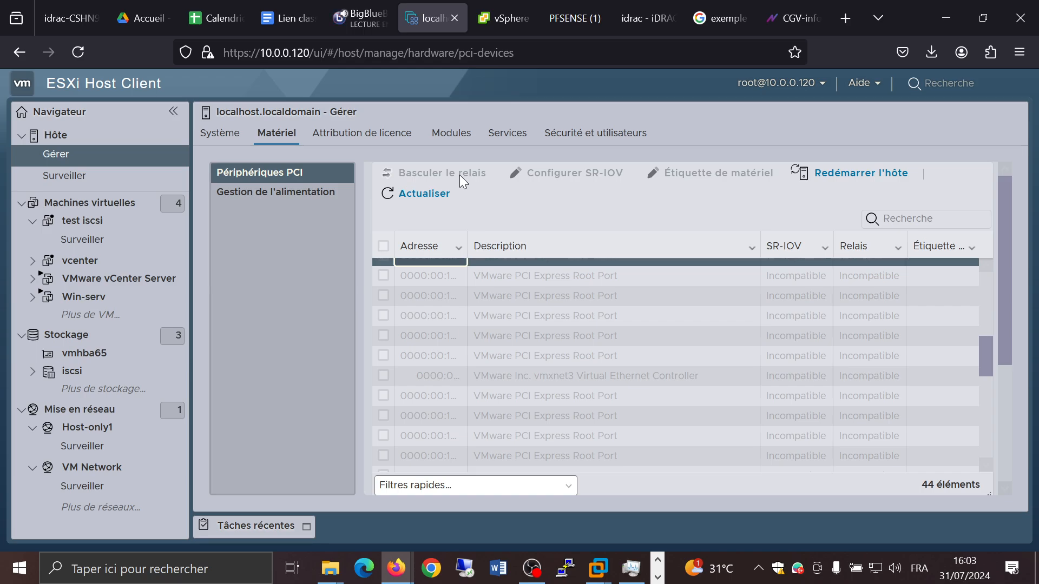
scroll(670, 292, "down", 2)
scroll(719, 303, "down", 5)
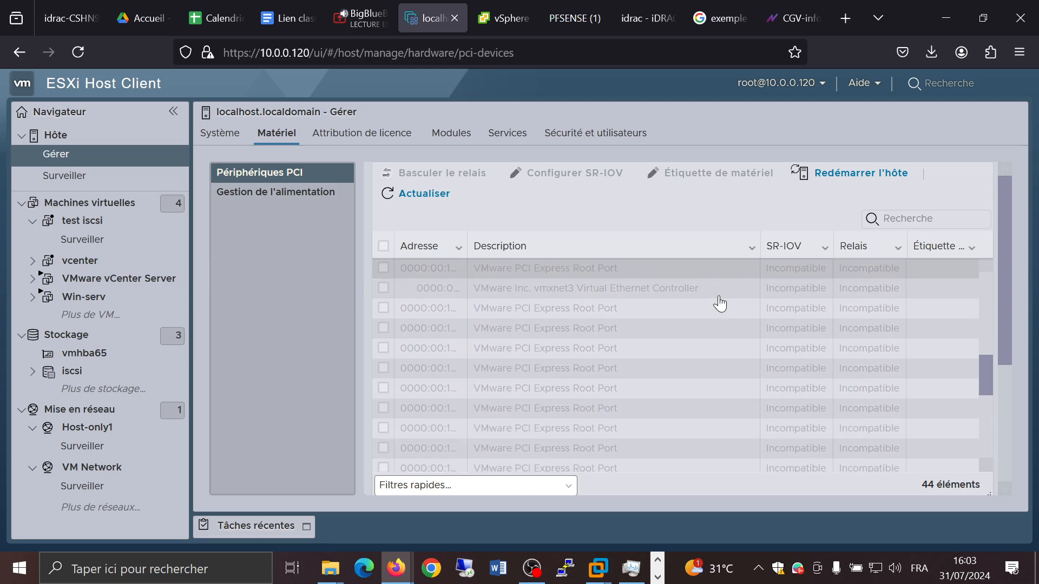
scroll(719, 303, "up", 7)
scroll(719, 304, "up", 5)
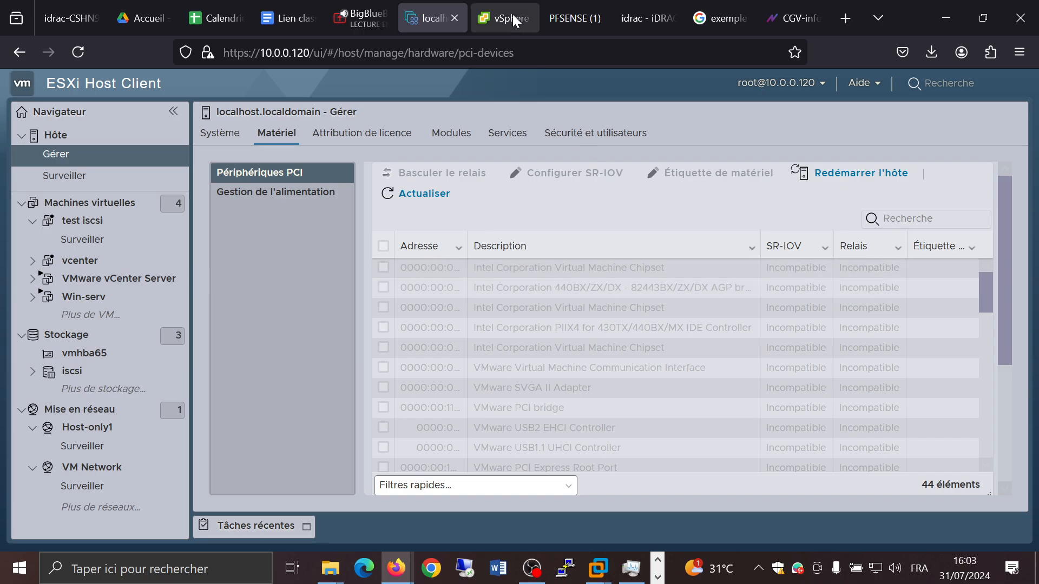
Step: Open the ESXi Host Client at 192.168.0.25 in the iDRAC tab
left_click(652, 18)
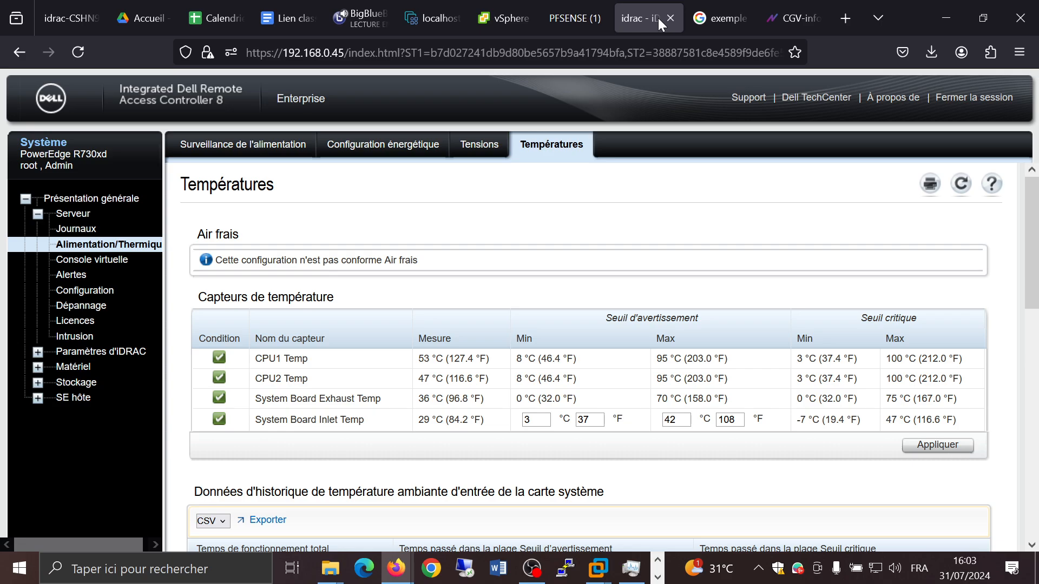
left_click(621, 47)
type("192.168.")
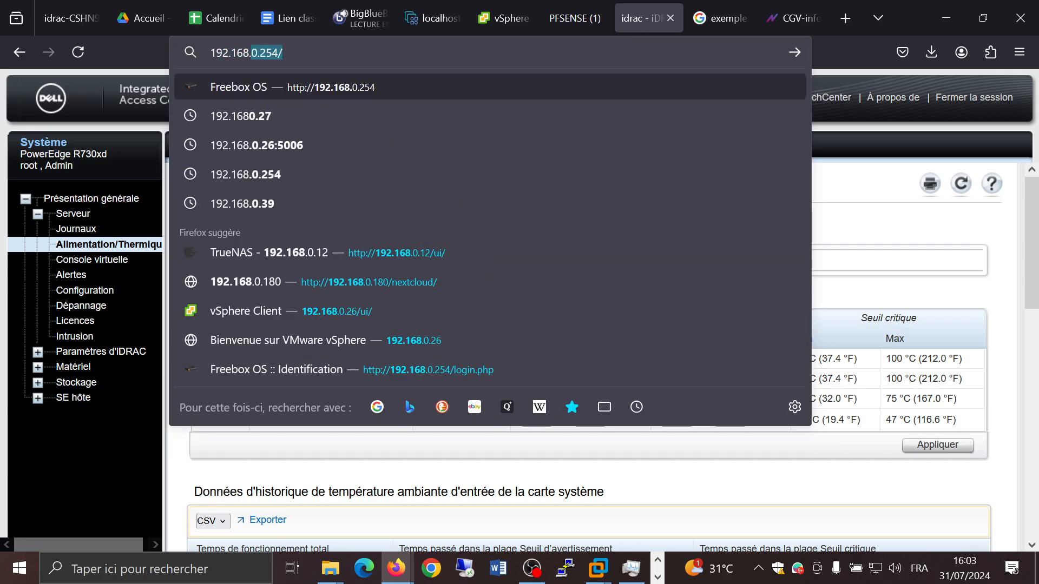
type("0.25")
key("Delete")
key("Return")
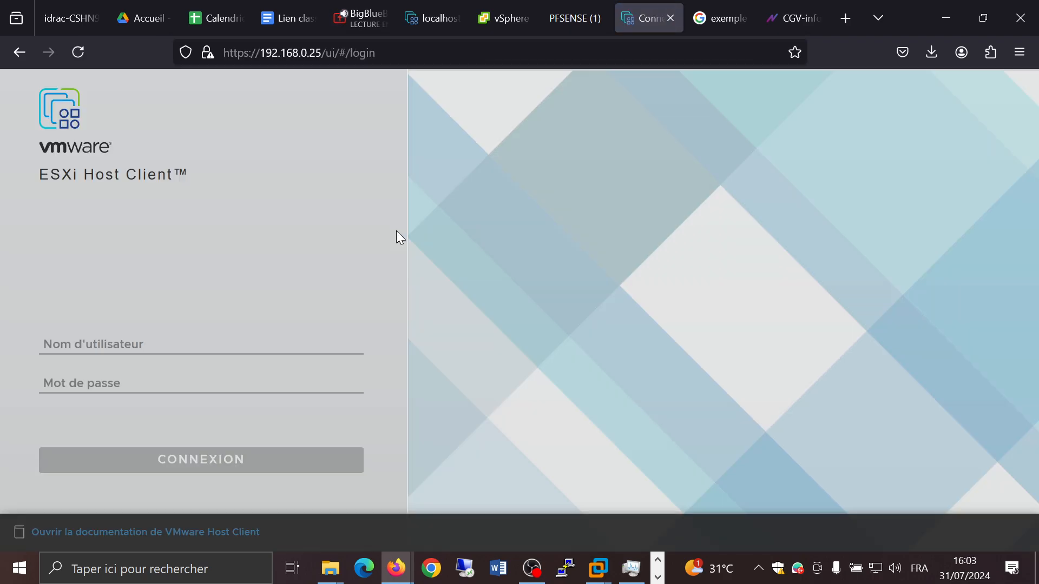
Step: Log in to the 192.168.0.25 host as root with the account password
left_click(274, 342)
type("root")
key("Tab")
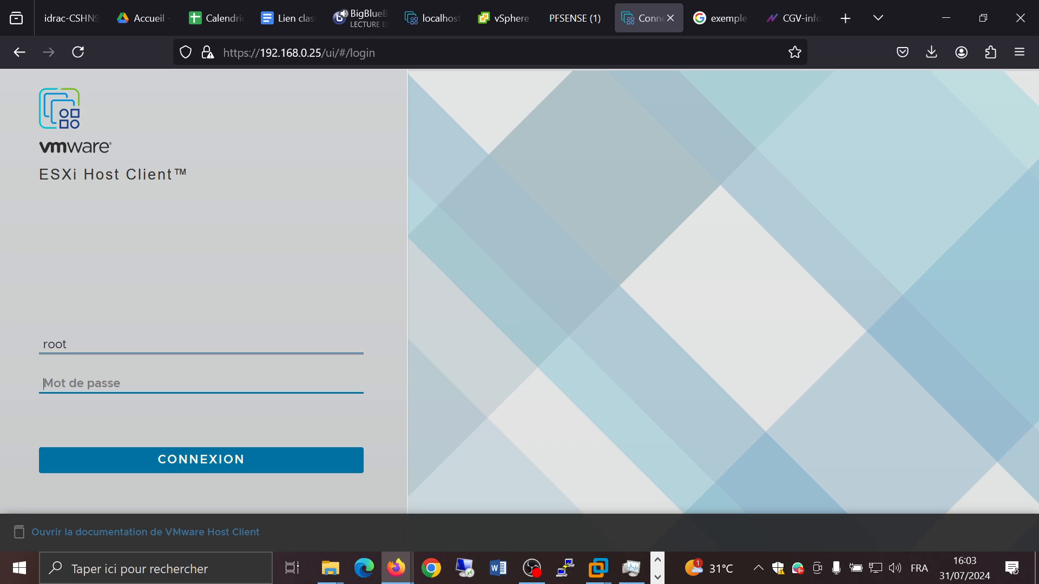
type("aaa")
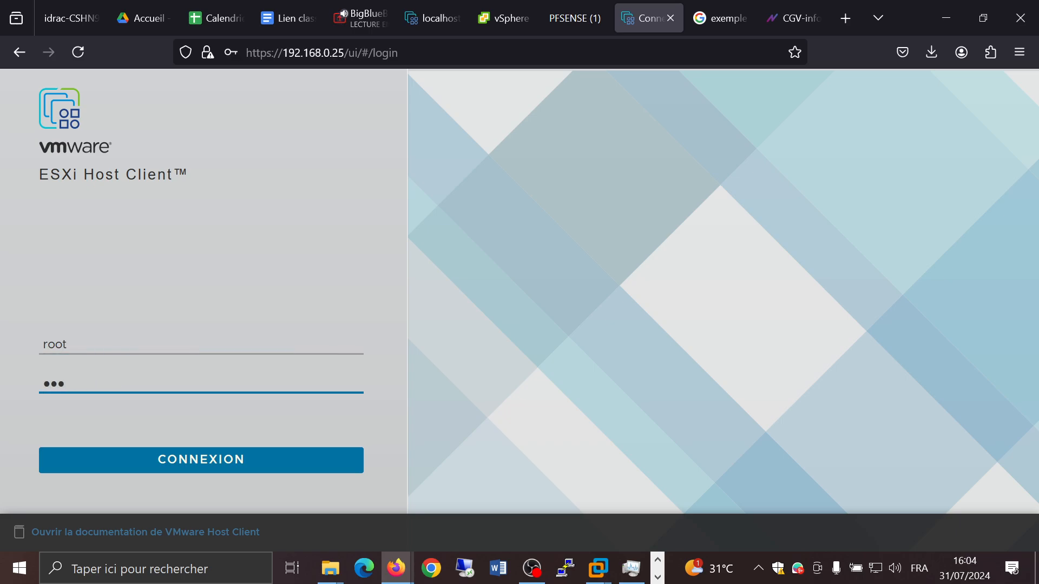
type("aaaaaa")
key("Return")
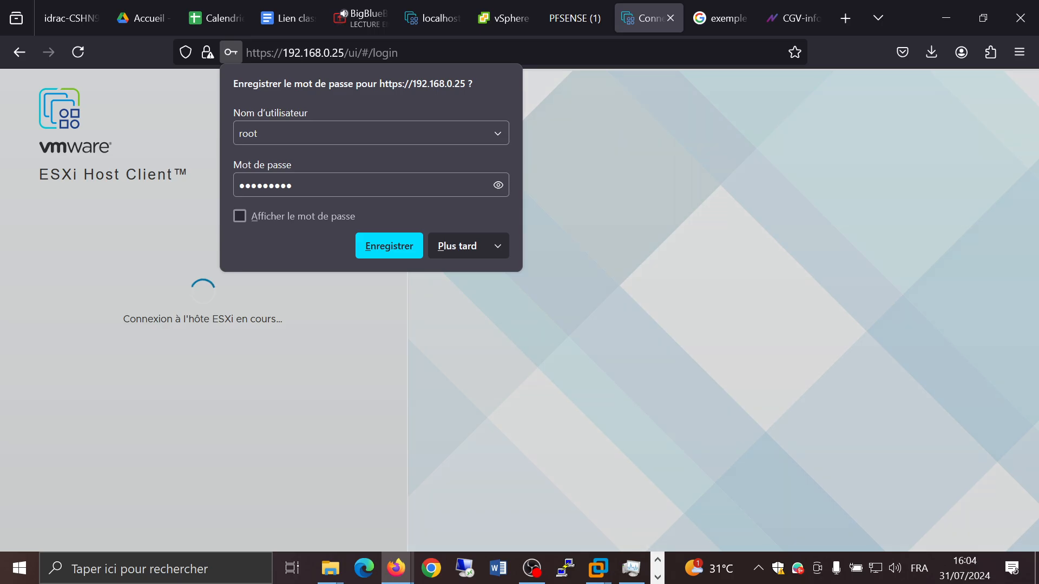
Step: Open the host's hardware PCI devices list in the ESXi Host Client and enlarge the device table
left_click(447, 255)
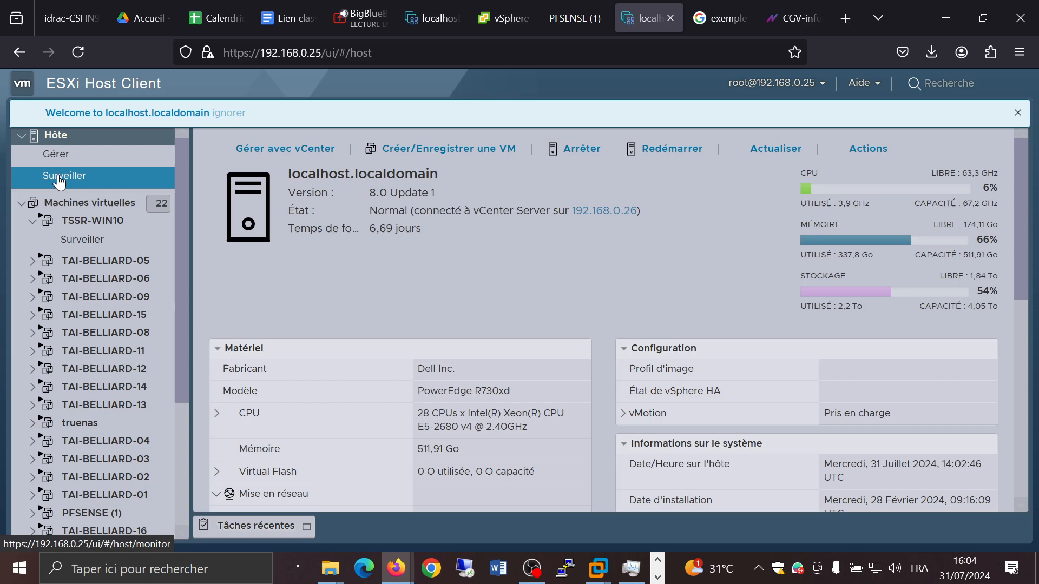
left_click(56, 157)
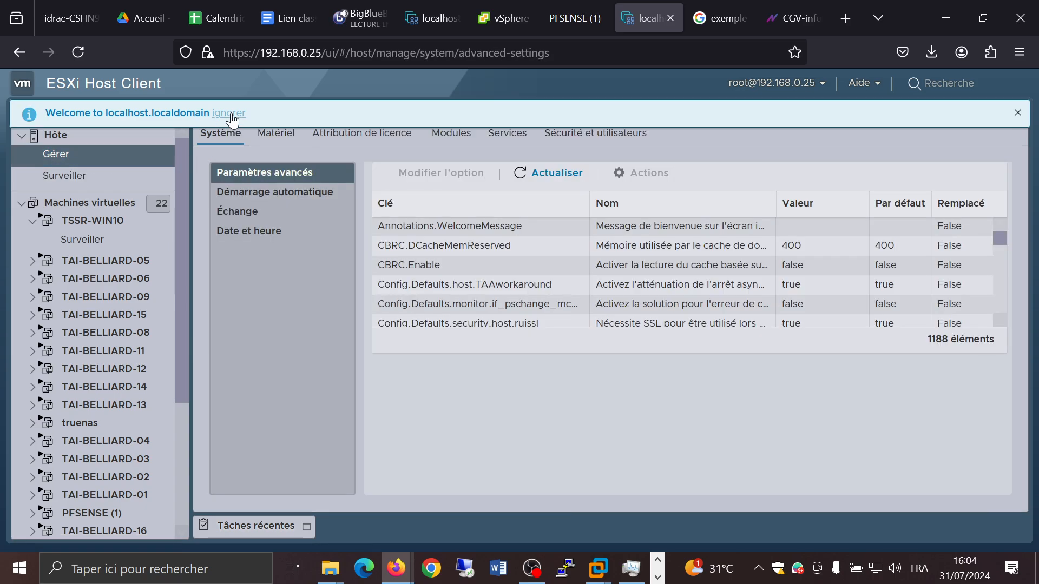
left_click(277, 135)
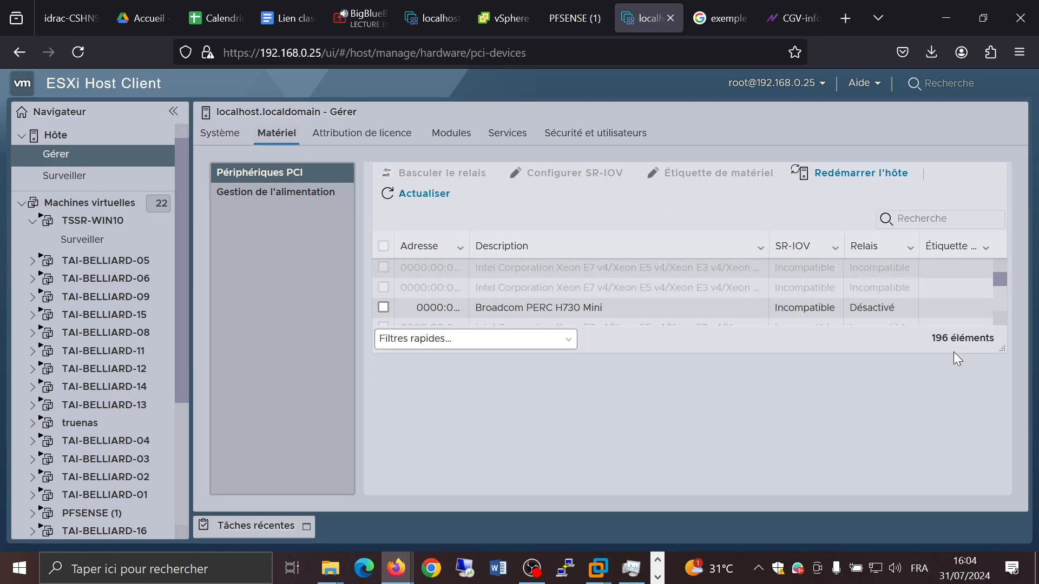
left_click_drag(1002, 350, 1006, 488)
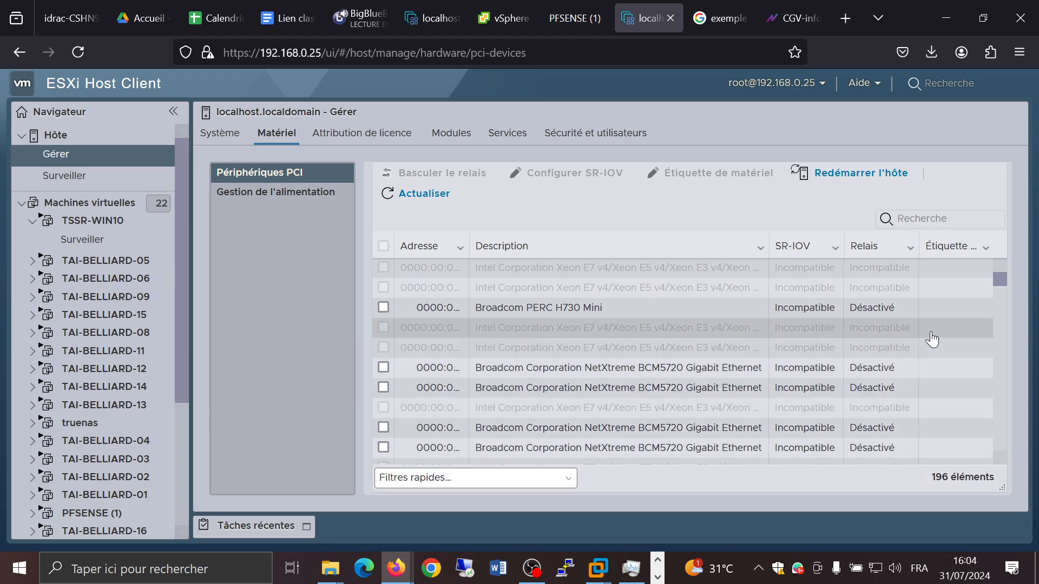
Step: Widen the Adresse and Description columns of the PCI device table
scroll(932, 339, "down", 3)
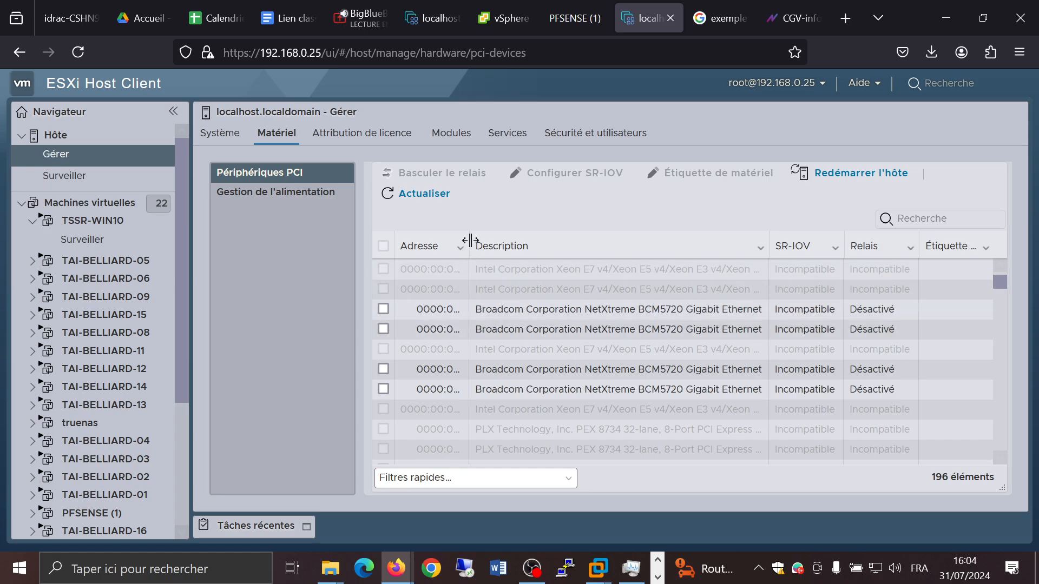
left_click_drag(470, 240, 543, 256)
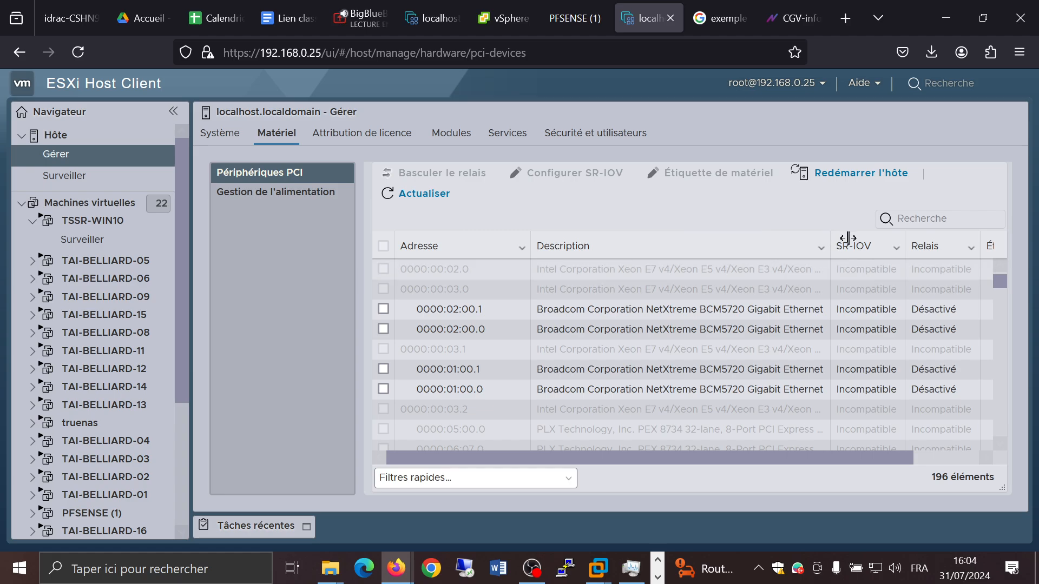
left_click_drag(848, 238, 863, 246)
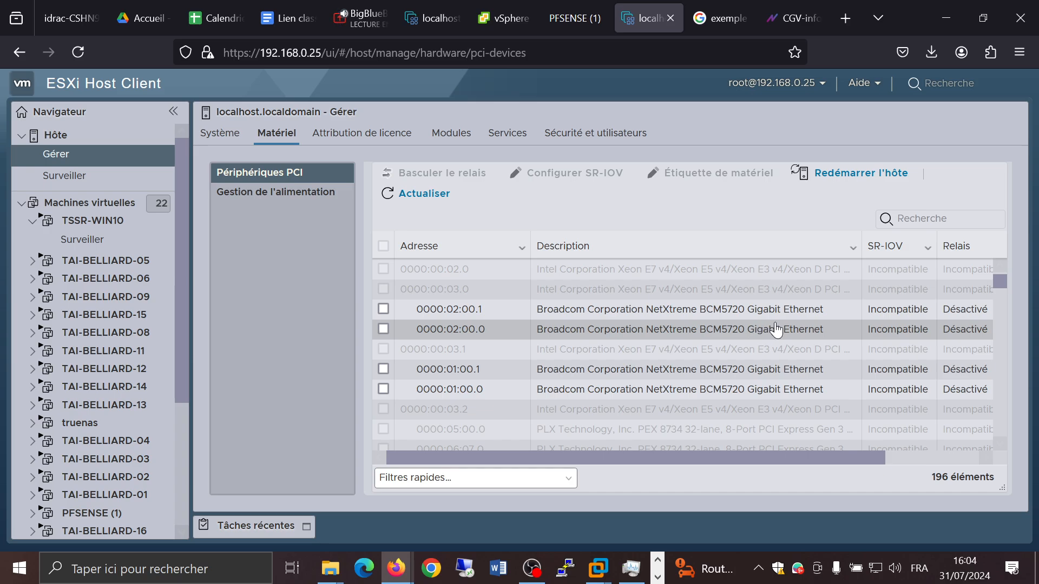
Step: Select the Broadcom NetXtreme BCM5720 Gigabit Ethernet device 0000:01:00.0 and try to toggle its passthrough
left_click(383, 389)
left_click_drag(573, 455, 690, 458)
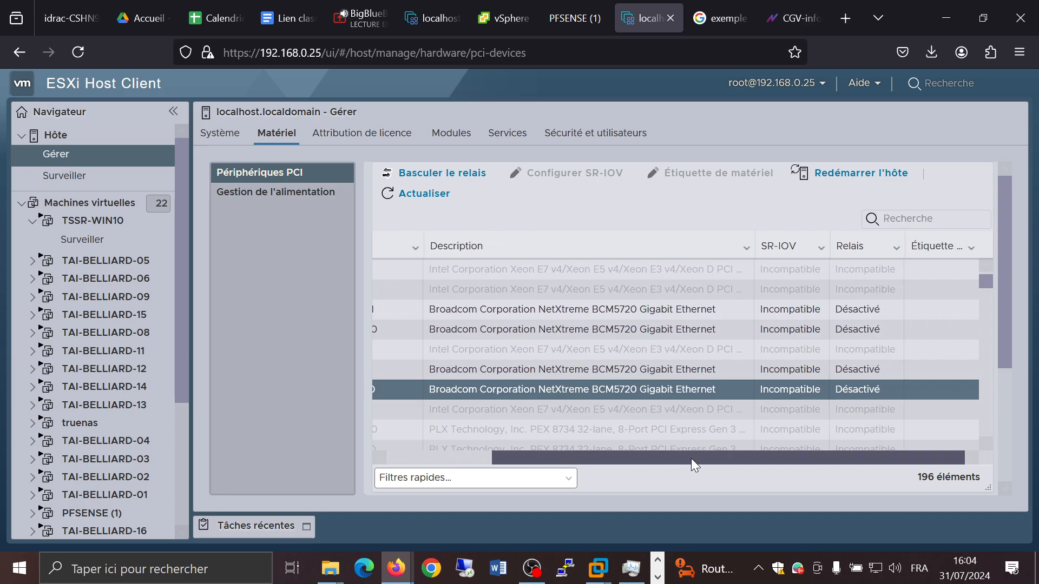
left_click(475, 173)
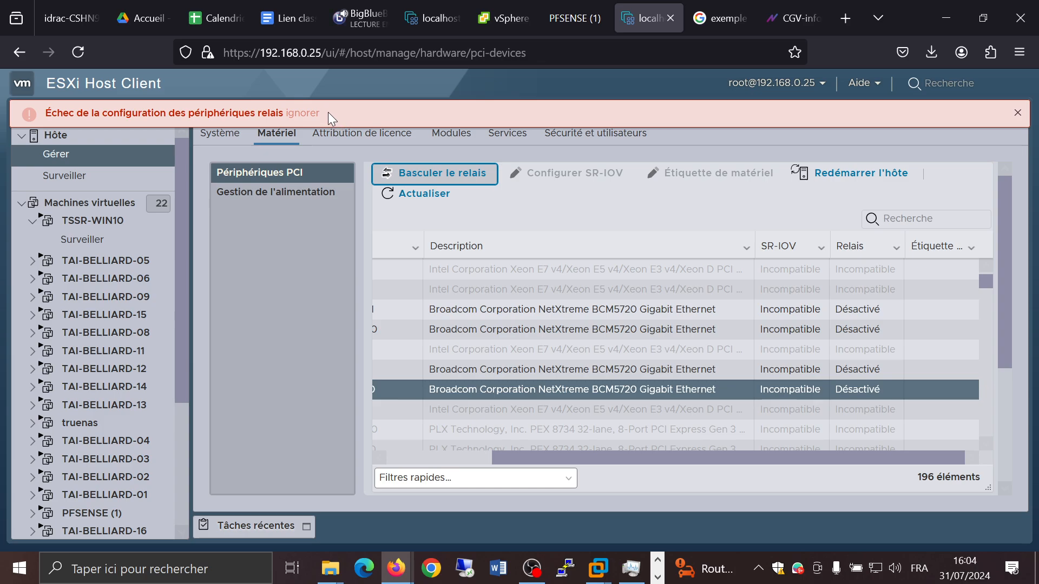
left_click(312, 114)
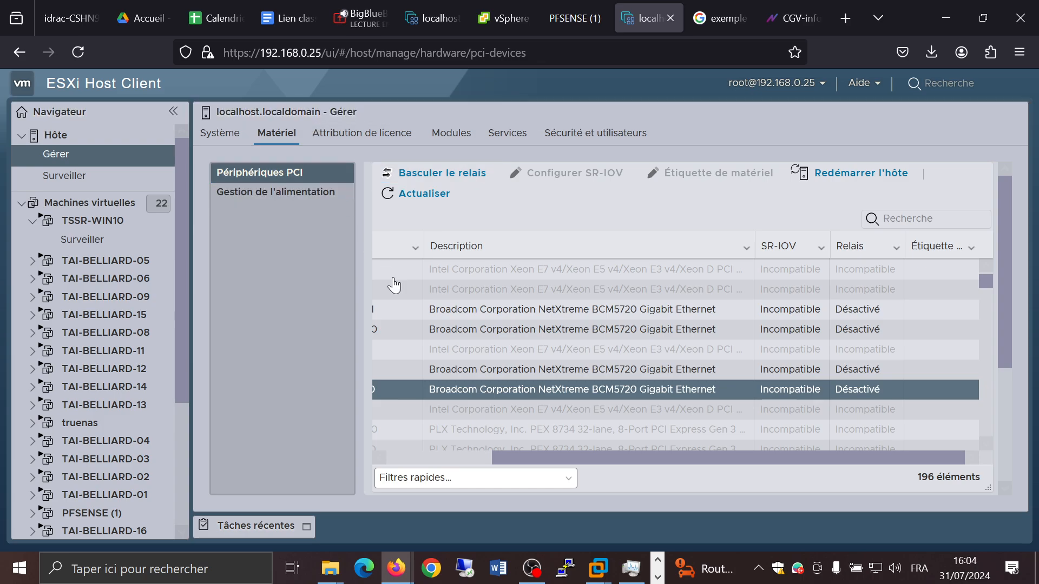
Step: Scroll through the PCI device list and bring the address column back into view
scroll(461, 373, "down", 1)
scroll(461, 372, "down", 6)
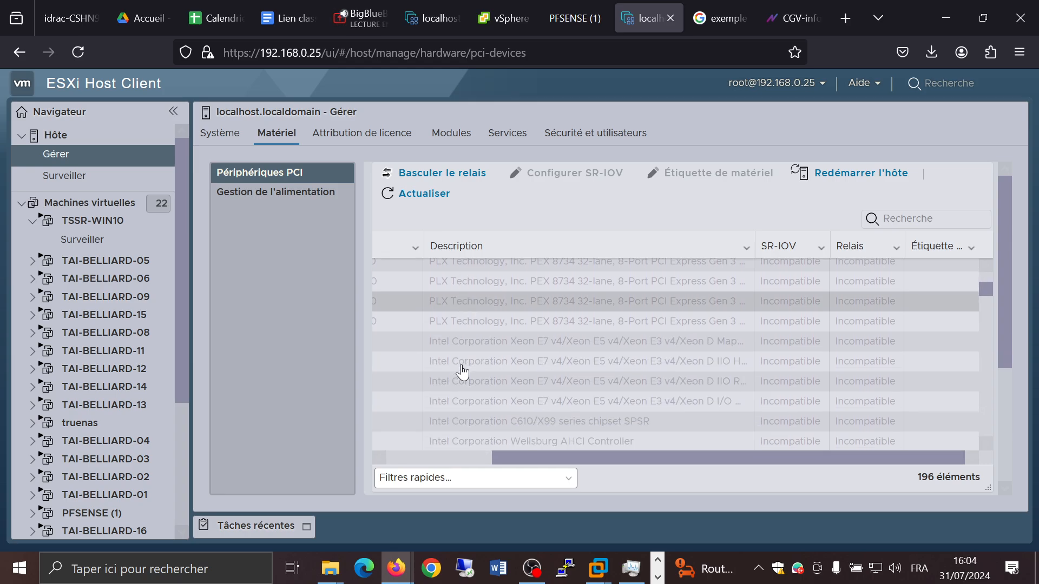
scroll(550, 430, "up", 2)
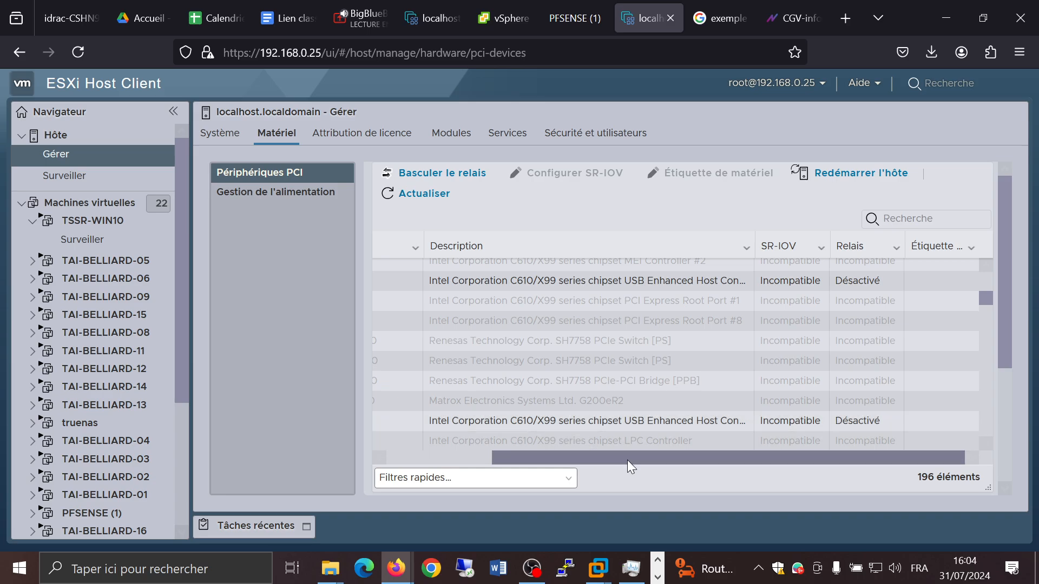
left_click_drag(631, 457, 458, 478)
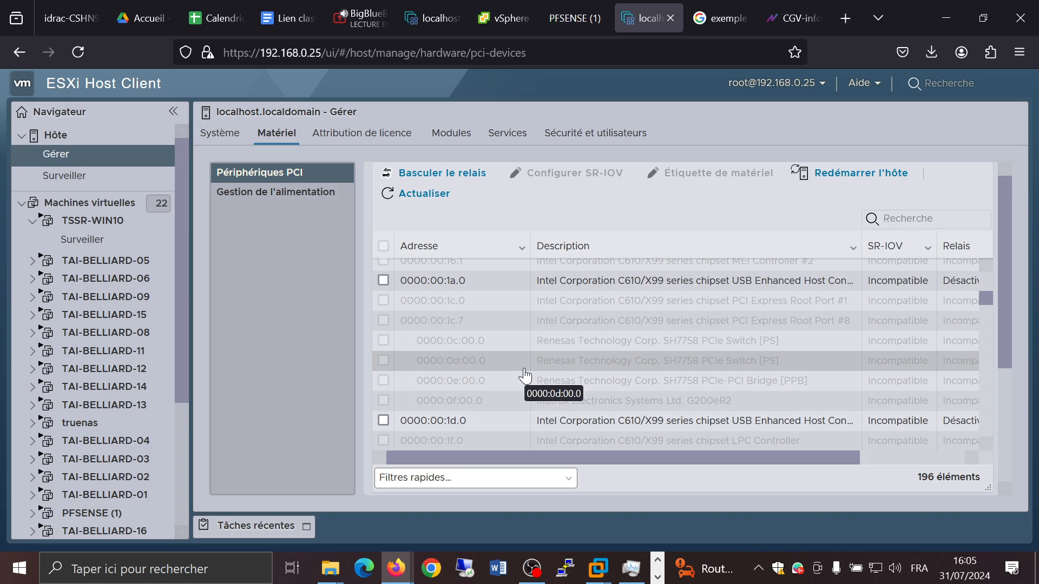
Step: Open Bloc-notes and write the word "passthrought" in a new note
left_click(182, 569)
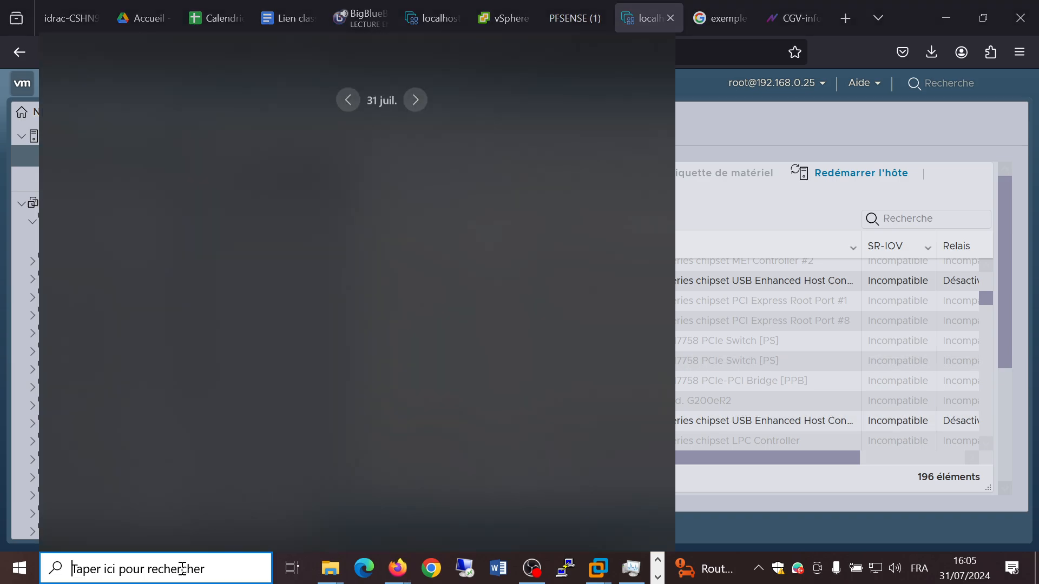
type("bloc")
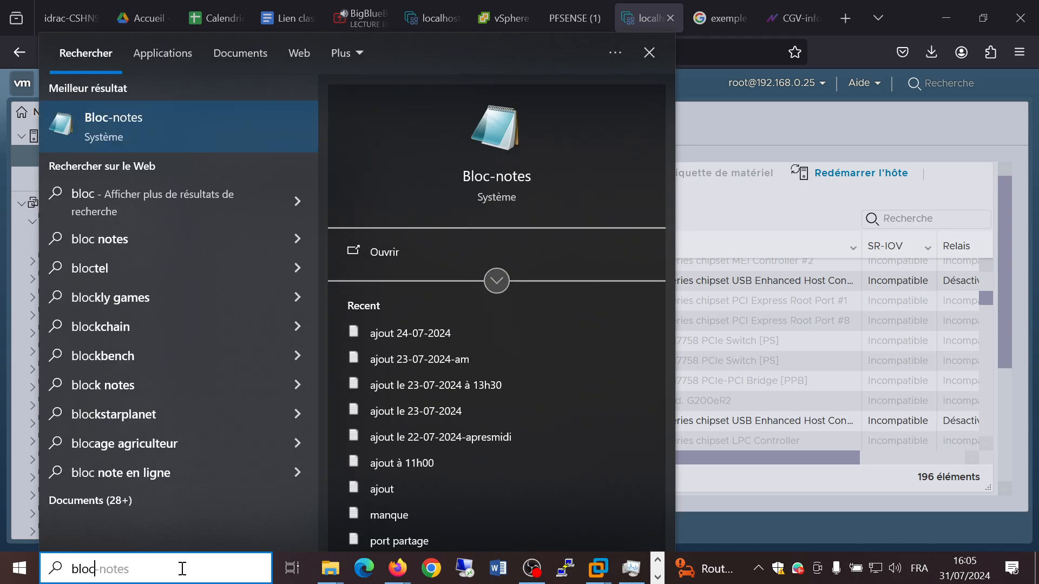
key("Return")
type("passthrought")
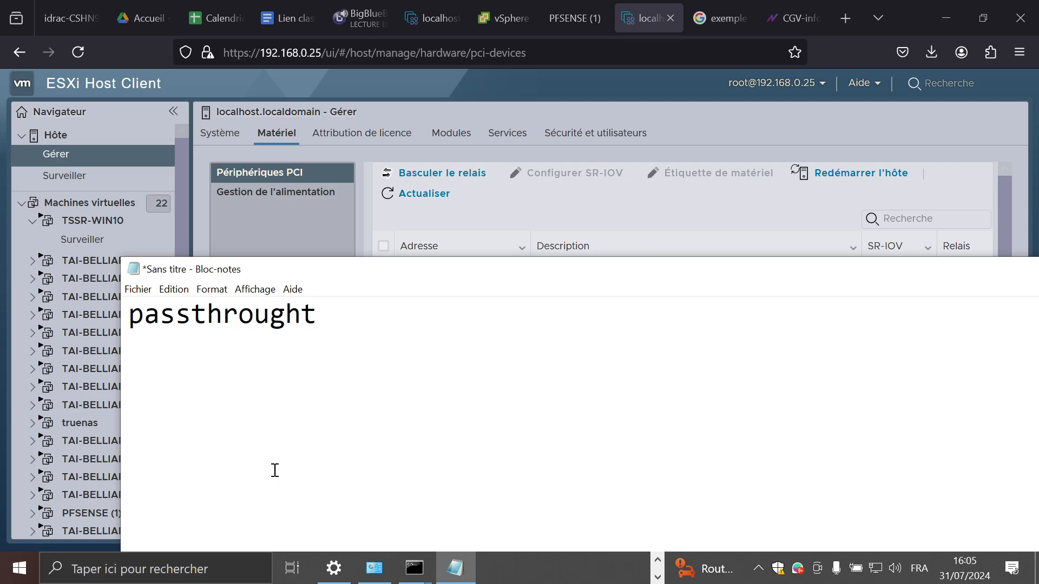
Step: Enlarge the note's text and resize and reposition the Bloc-notes window over the device list
scroll(276, 465, "up", 7)
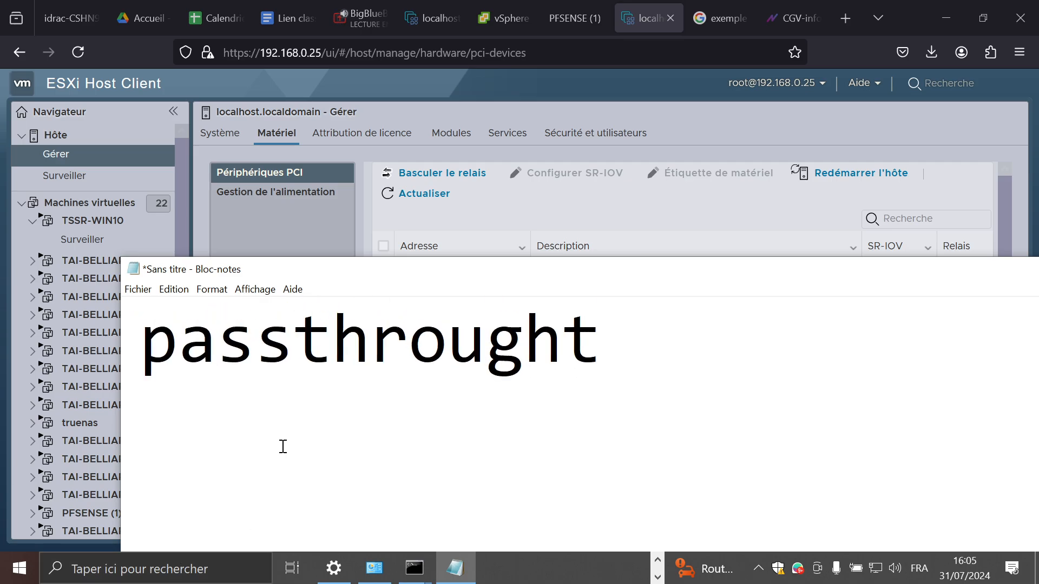
scroll(282, 446, "up", 1)
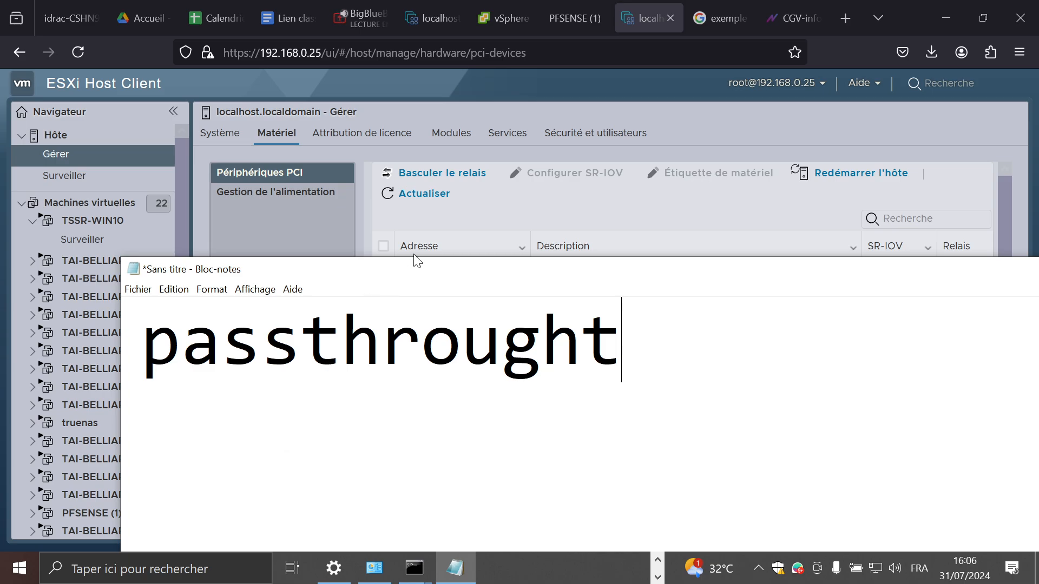
left_click_drag(416, 265, 287, 202)
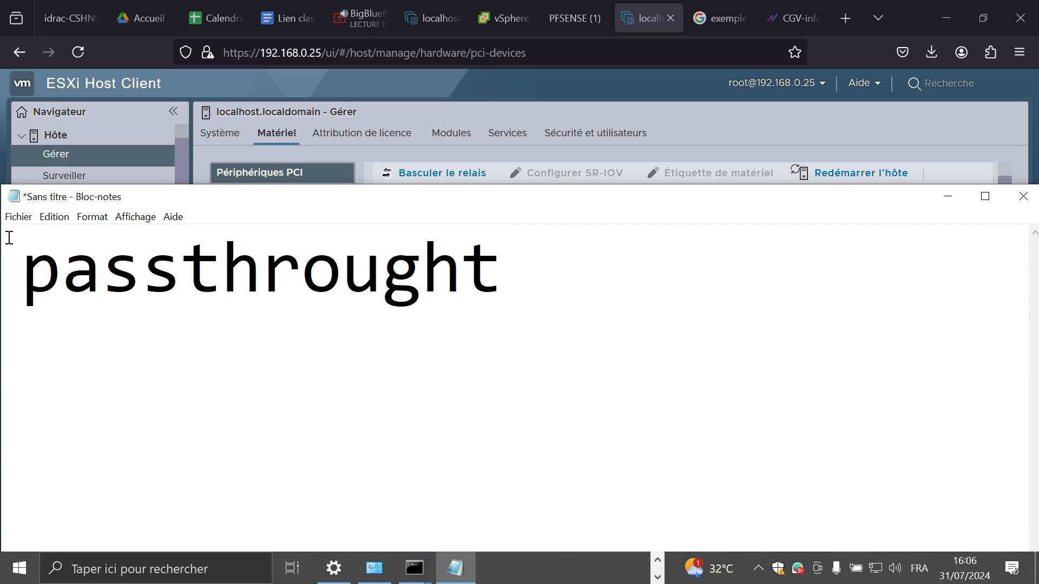
left_click_drag(4, 239, 504, 261)
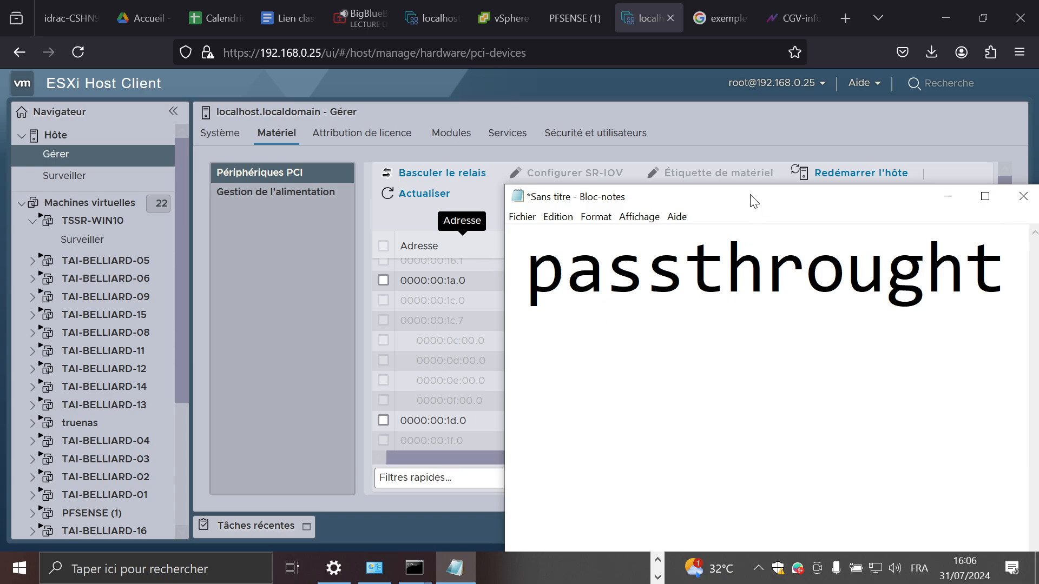
left_click_drag(751, 202, 538, 392)
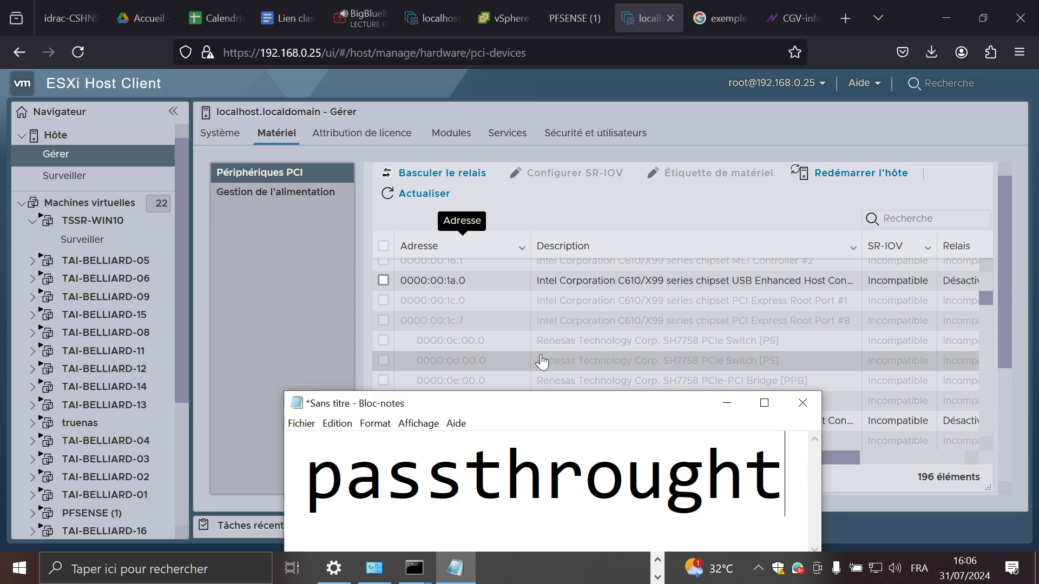
Step: Scroll through the PCI device list to review which devices support passthrough
left_click(263, 252)
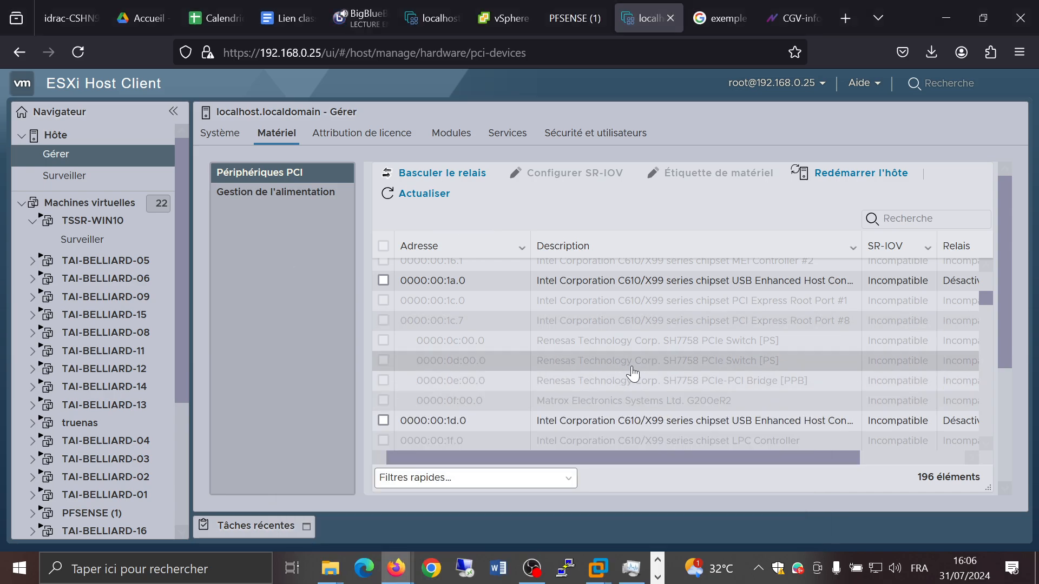
scroll(628, 366, "down", 10)
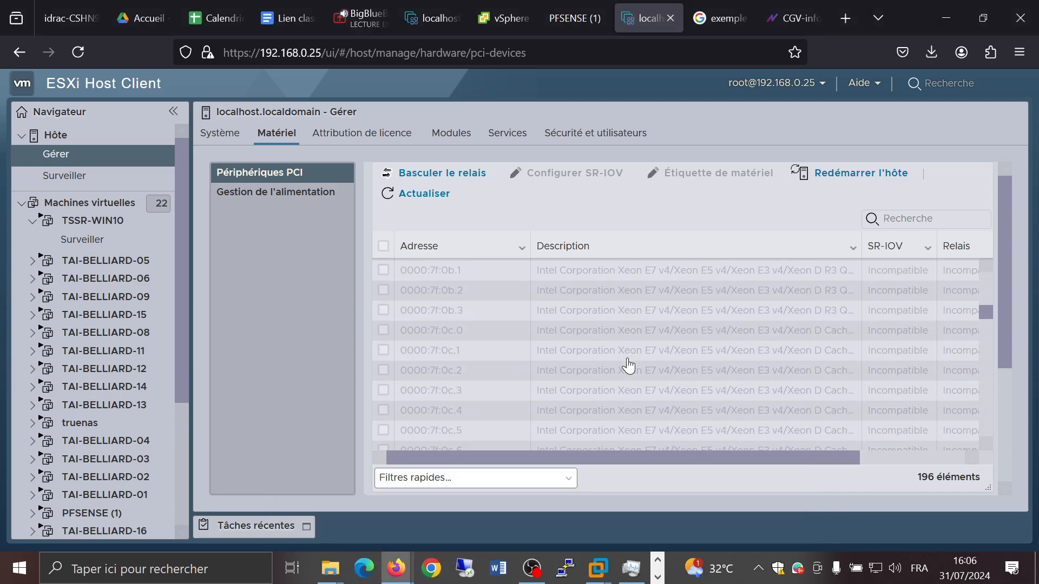
scroll(628, 366, "down", 5)
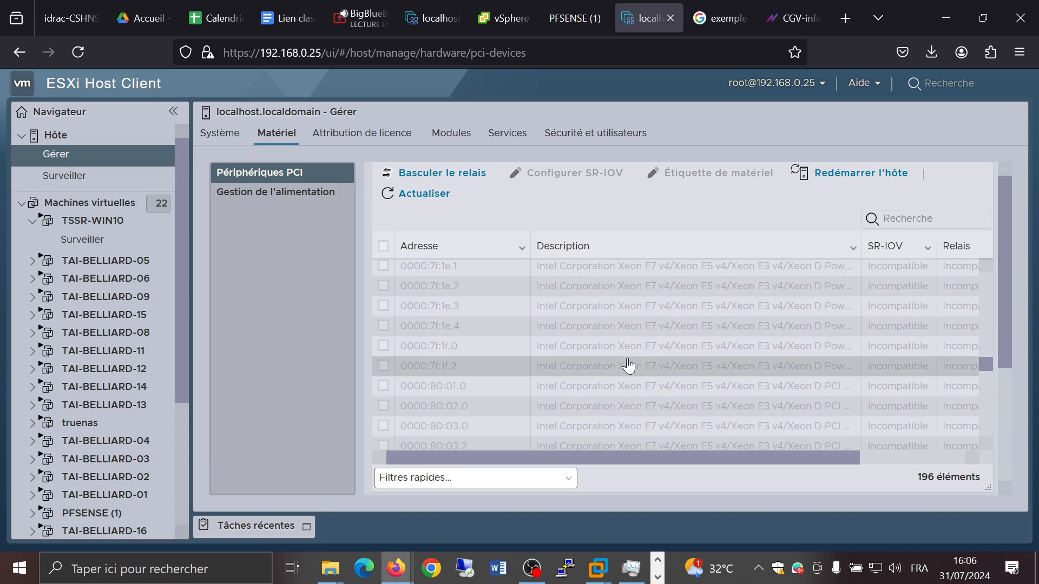
scroll(627, 366, "down", 5)
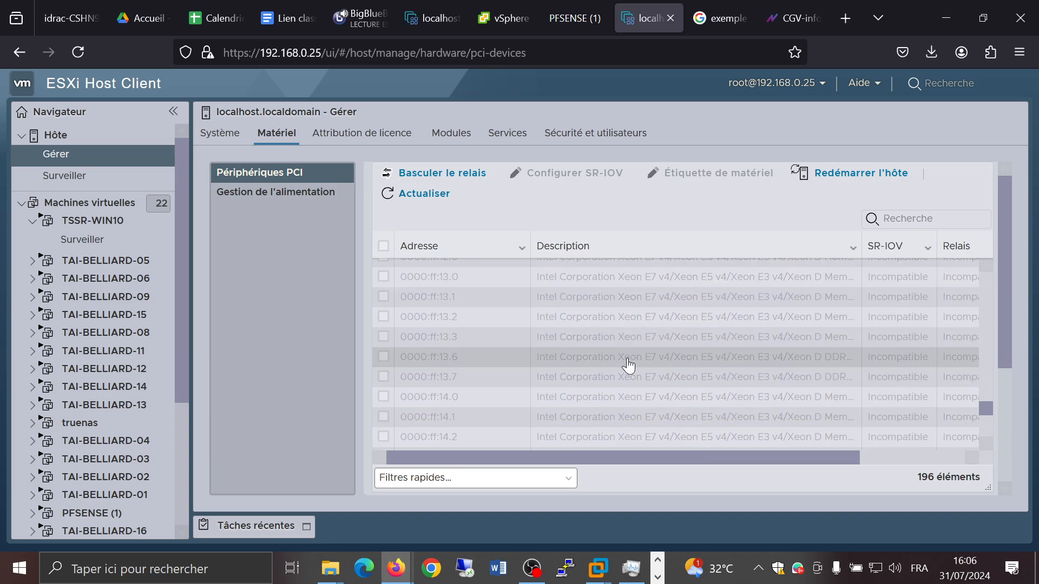
scroll(627, 366, "down", 3)
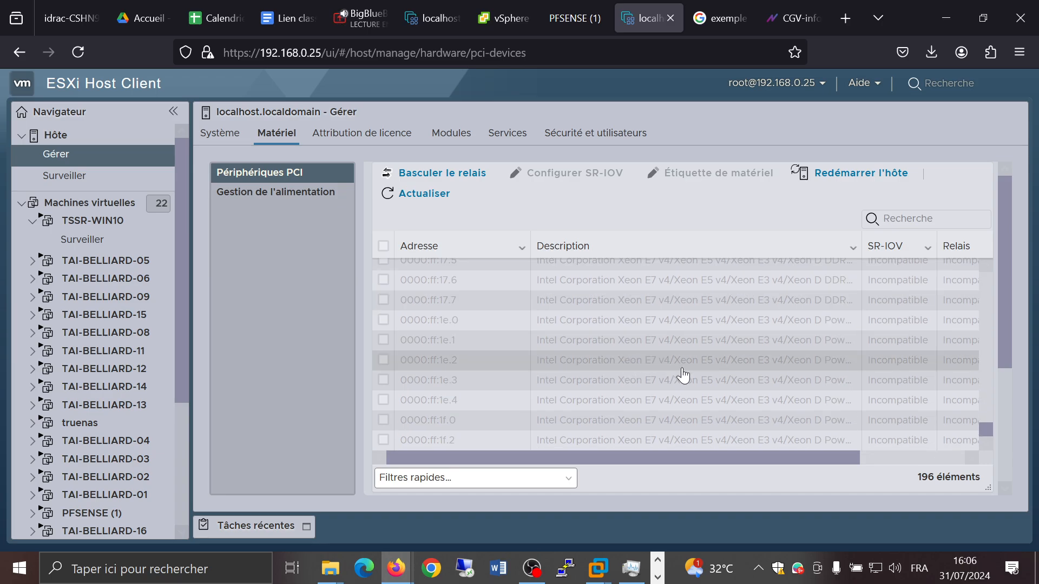
scroll(683, 395, "up", 5)
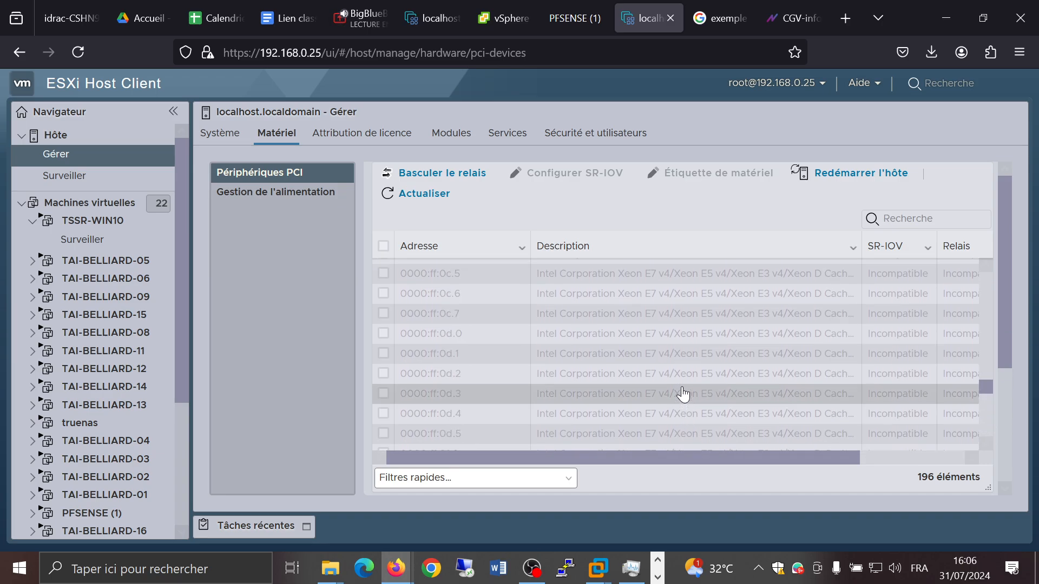
scroll(683, 395, "up", 3)
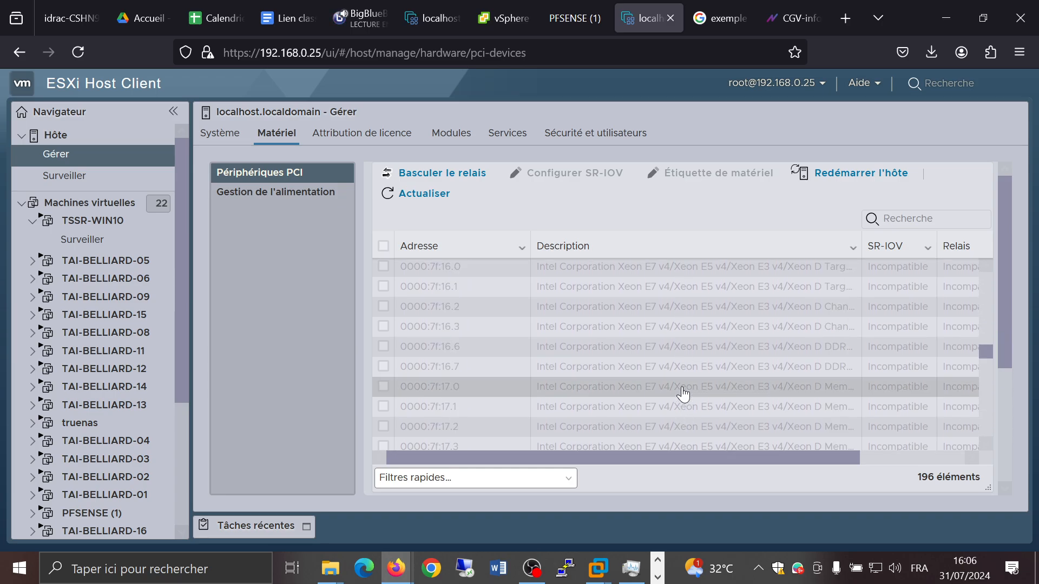
scroll(683, 394, "up", 3)
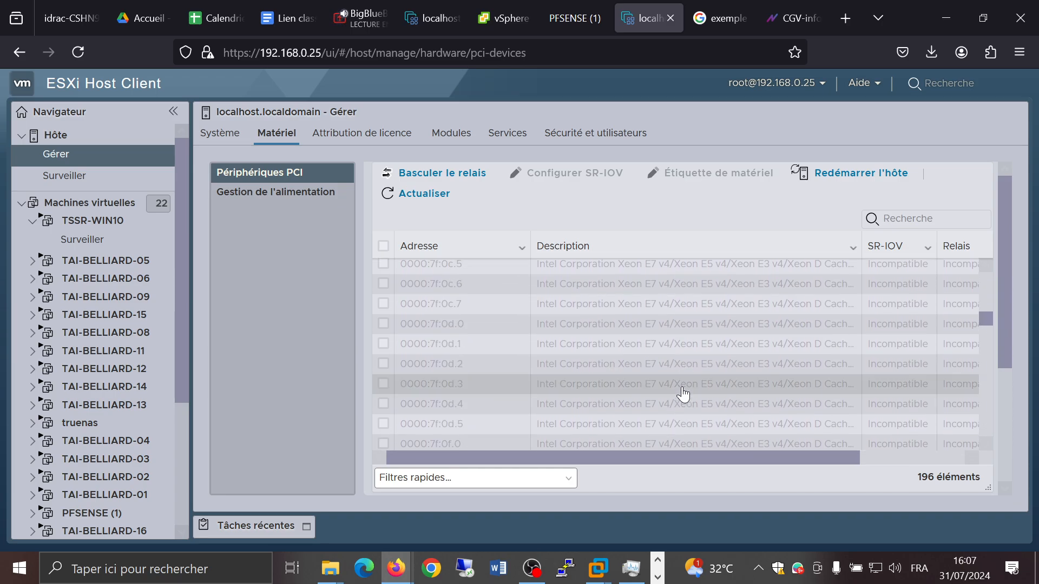
scroll(683, 395, "up", 3)
scroll(683, 394, "up", 3)
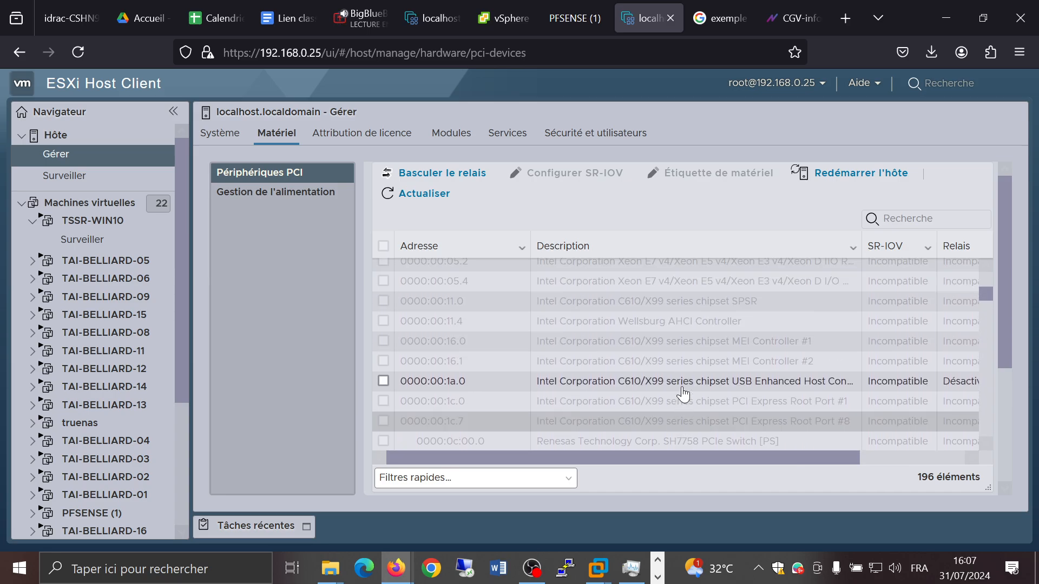
scroll(683, 395, "down", 6)
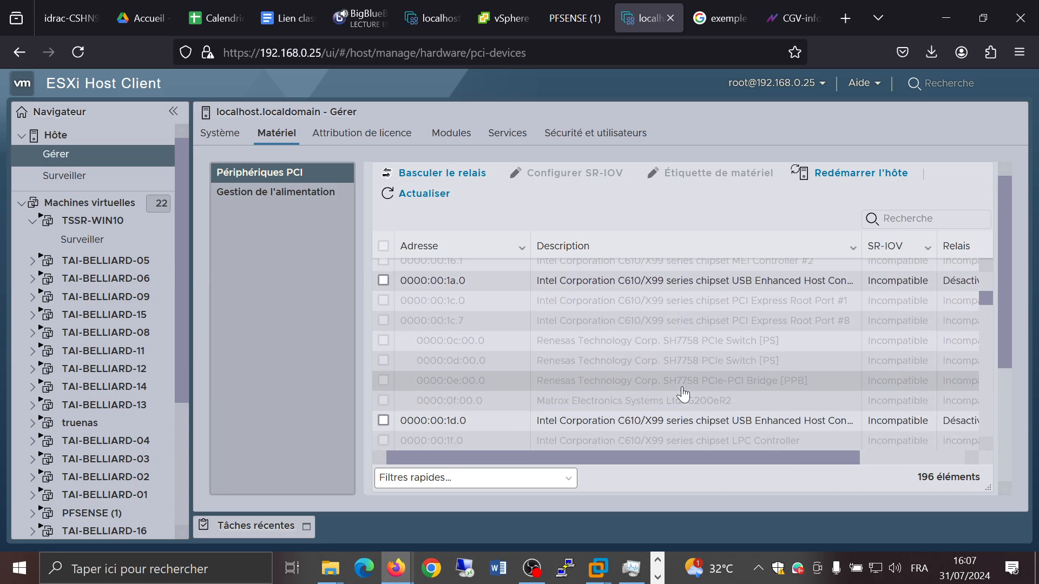
scroll(561, 371, "up", 5)
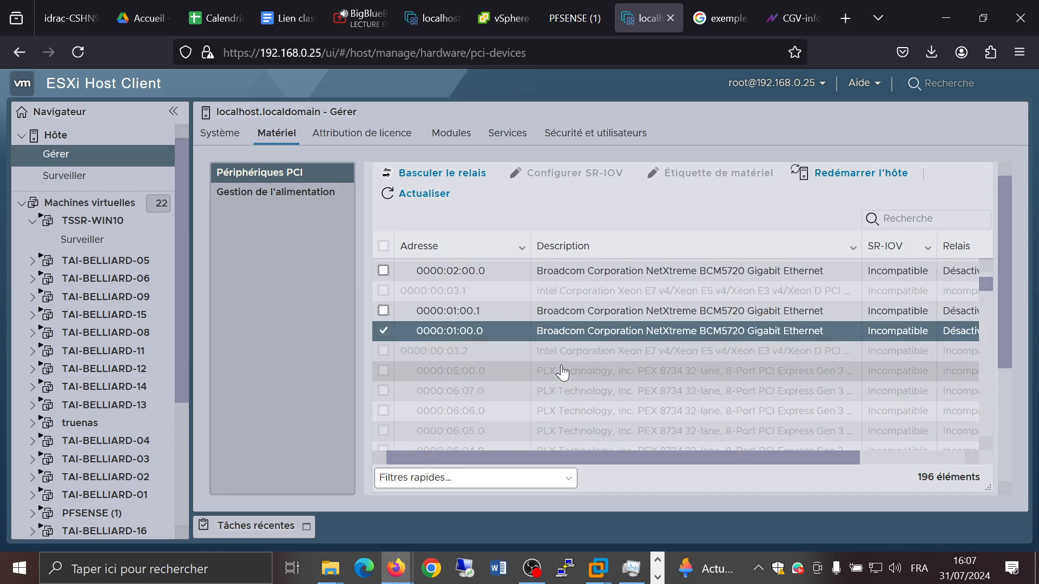
scroll(562, 372, "up", 2)
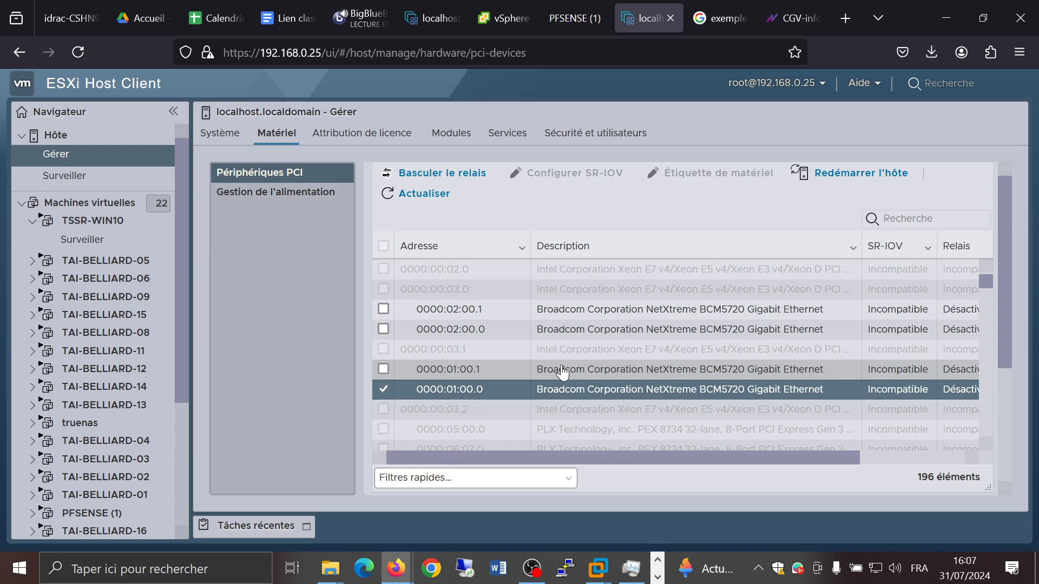
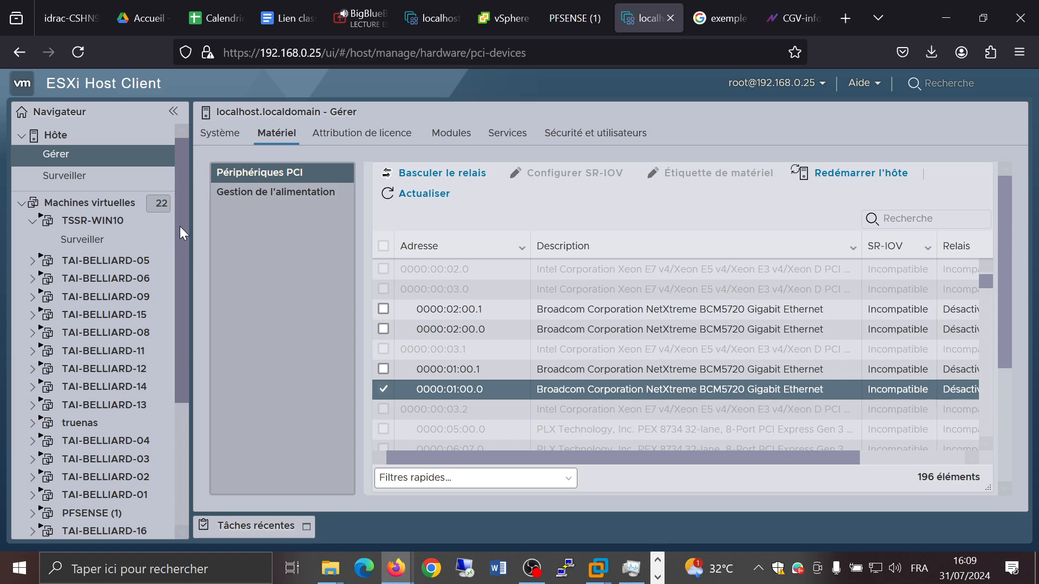
left_click(221, 21)
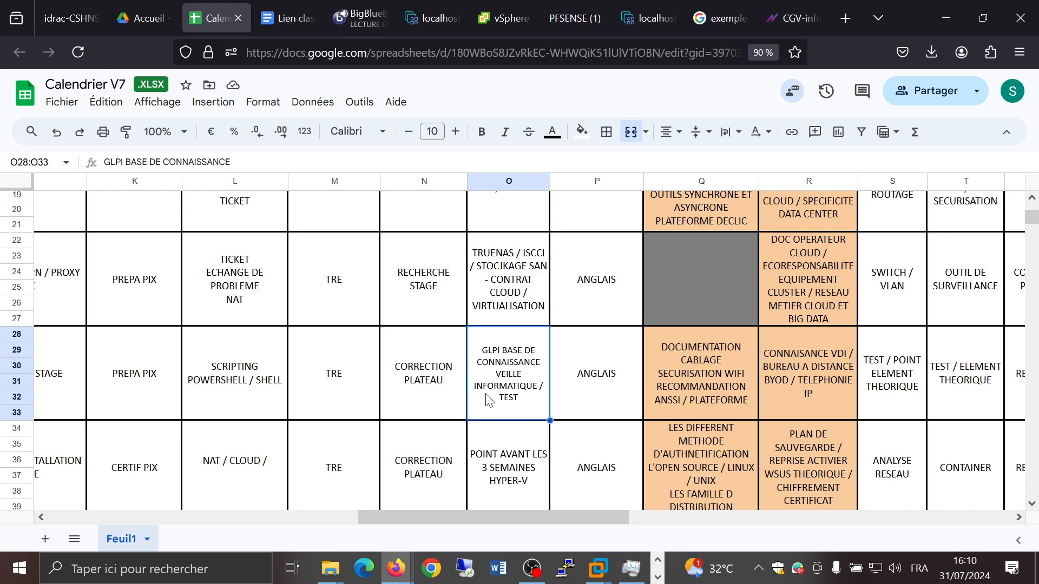
left_click(359, 17)
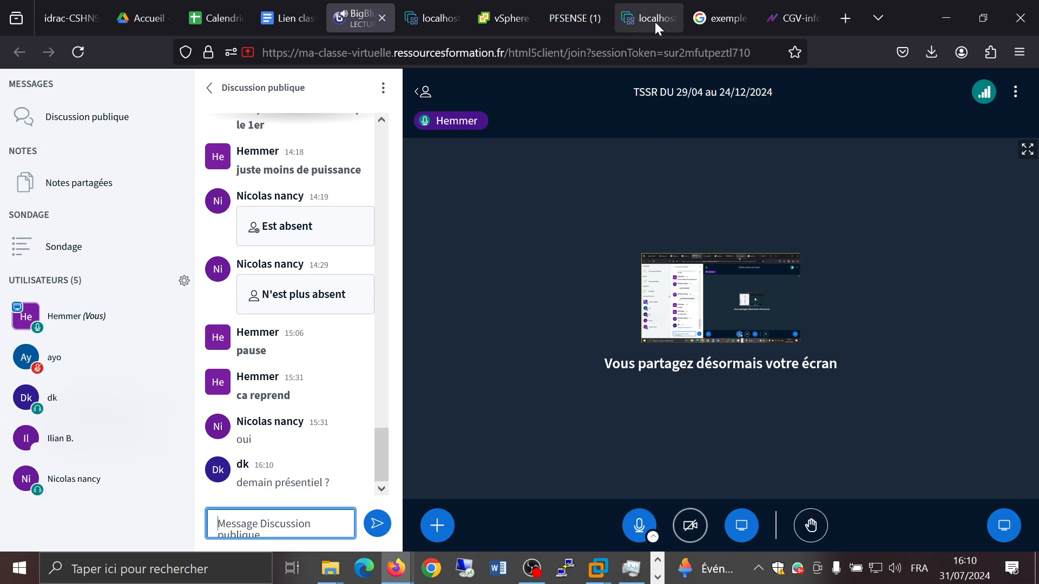
left_click(793, 18)
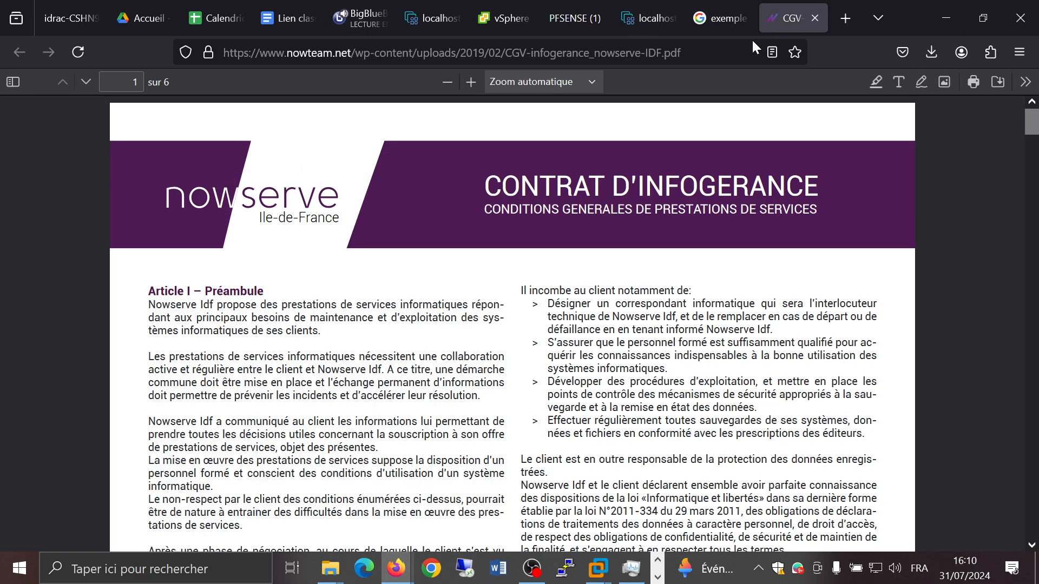
Step: Open SWS Trainer from the address bar and open today's 13:30 TSSR_Créteil_29.04.24 course attendance
left_click(724, 54)
type("sws")
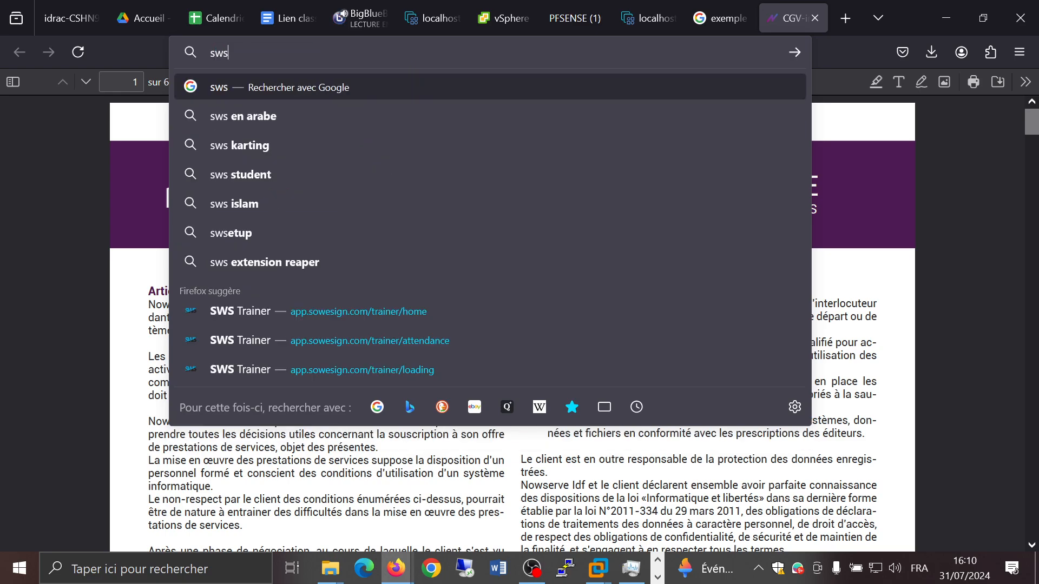
key("Down")
key("Down")
key("Down")
key("Down")
key("Down")
key("Down")
key("Down")
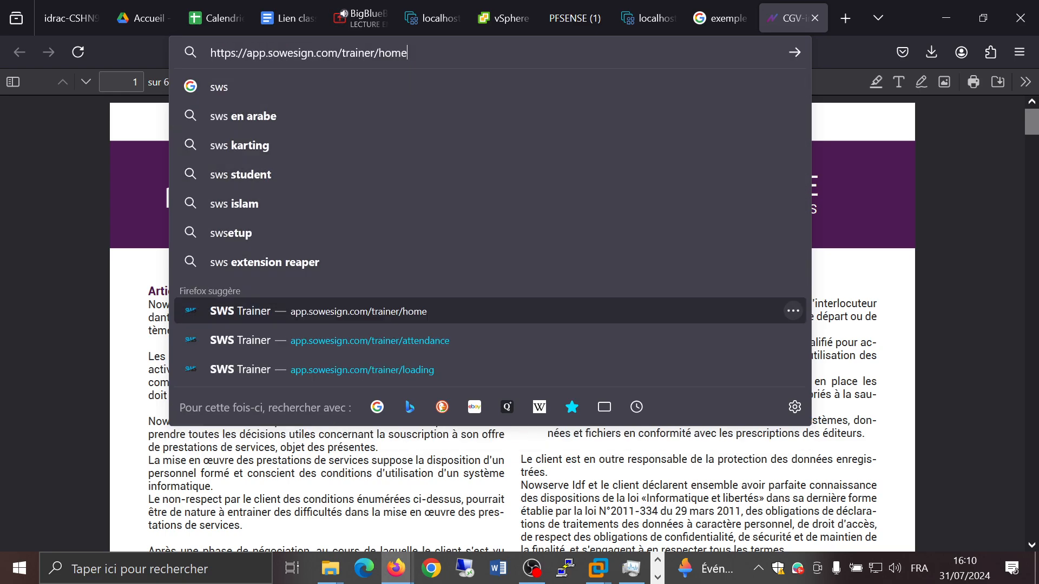
key("Return")
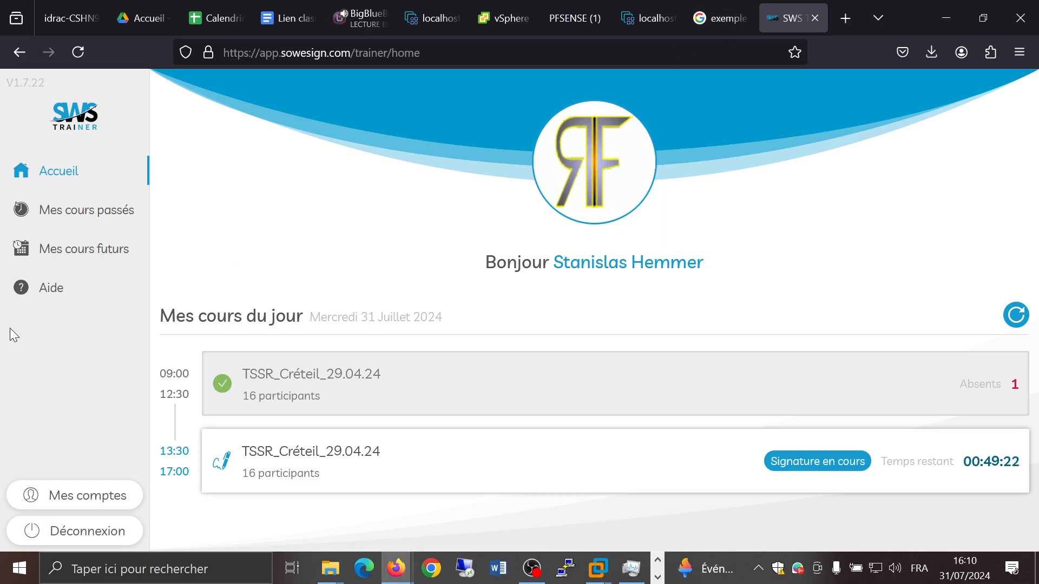
left_click(492, 454)
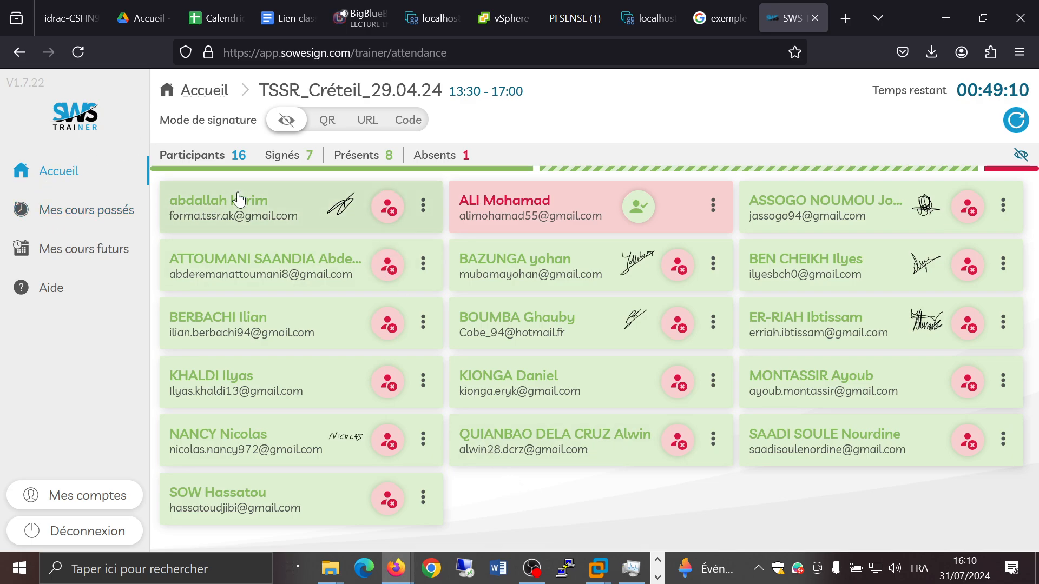
Step: Switch the course's signature mode to URL and post the signing link in the virtual classroom's public chat
left_click(365, 121)
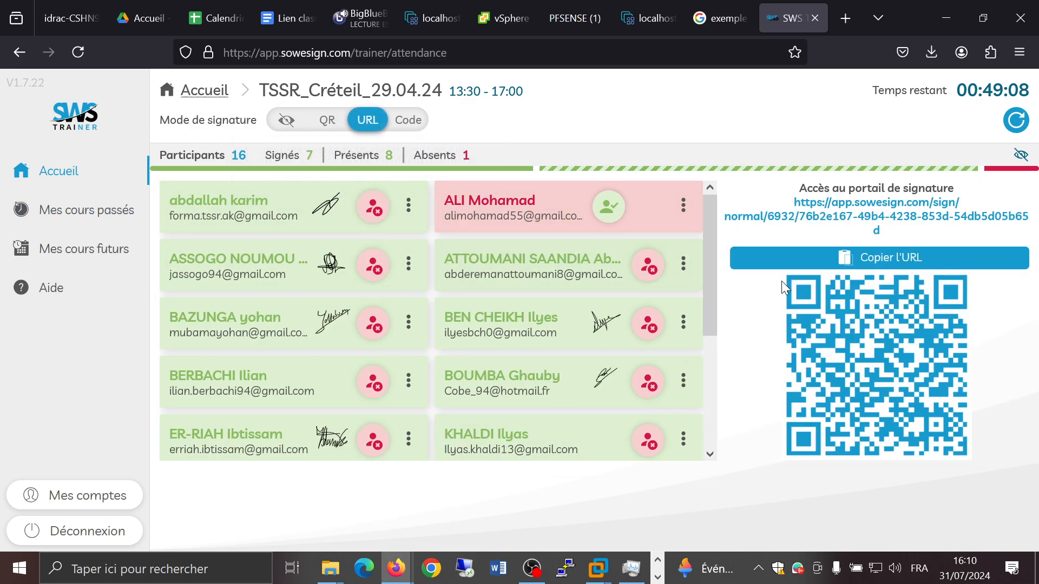
left_click(362, 24)
left_click(281, 513)
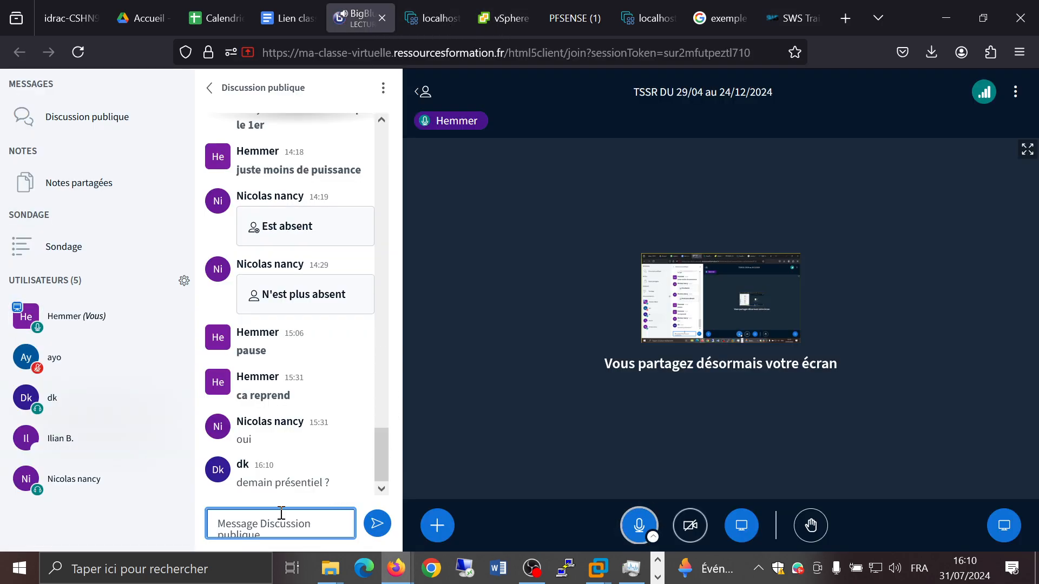
key("Return")
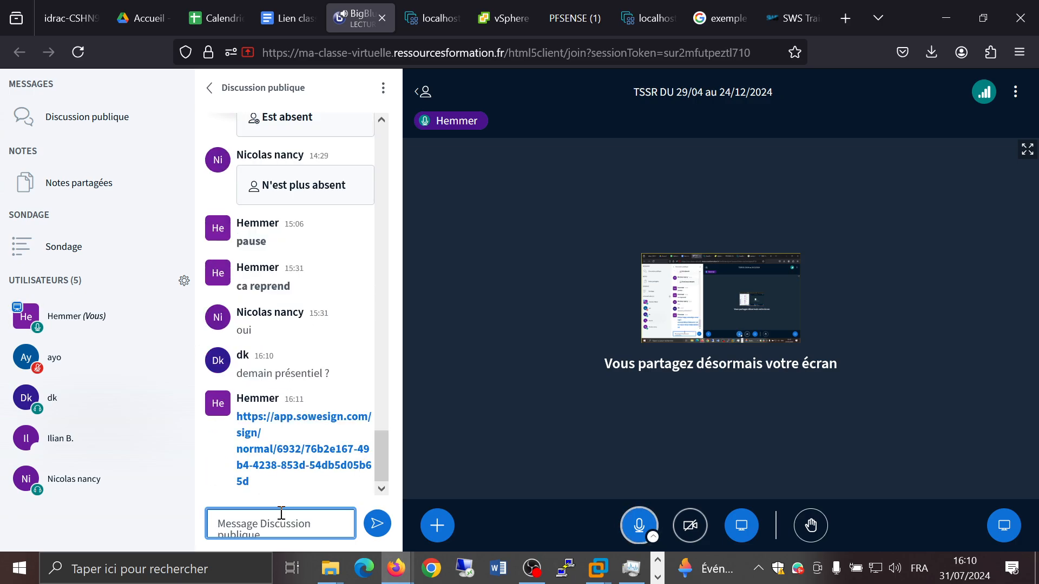
Step: Reply "oui" in the virtual classroom's public chat
type("oui")
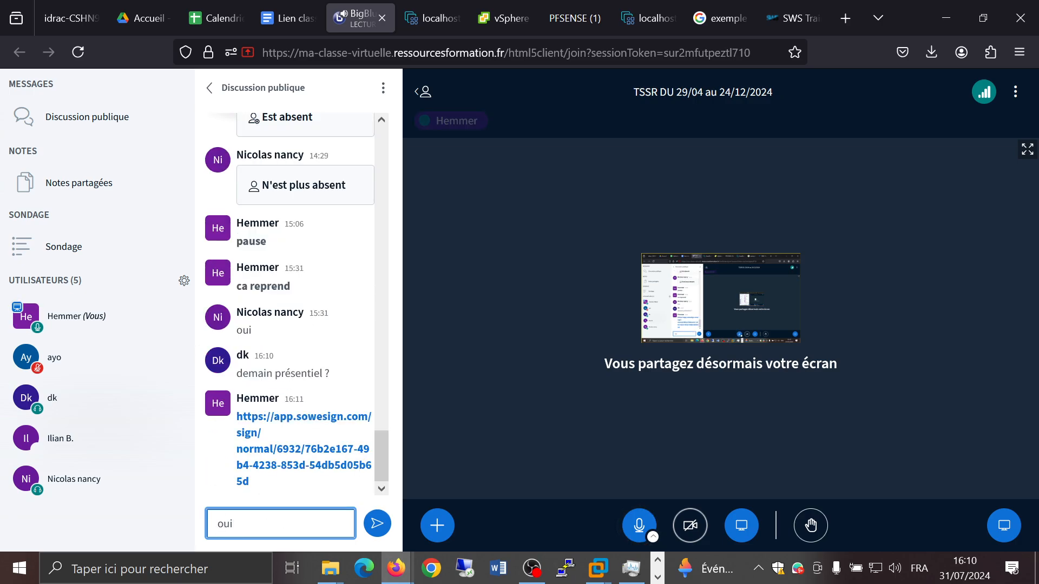
key("Return")
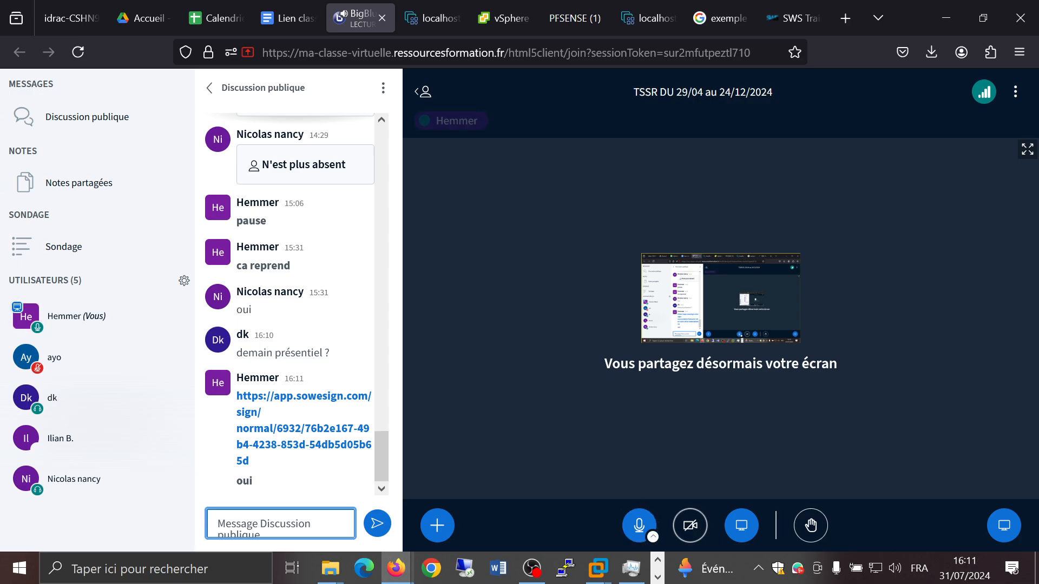